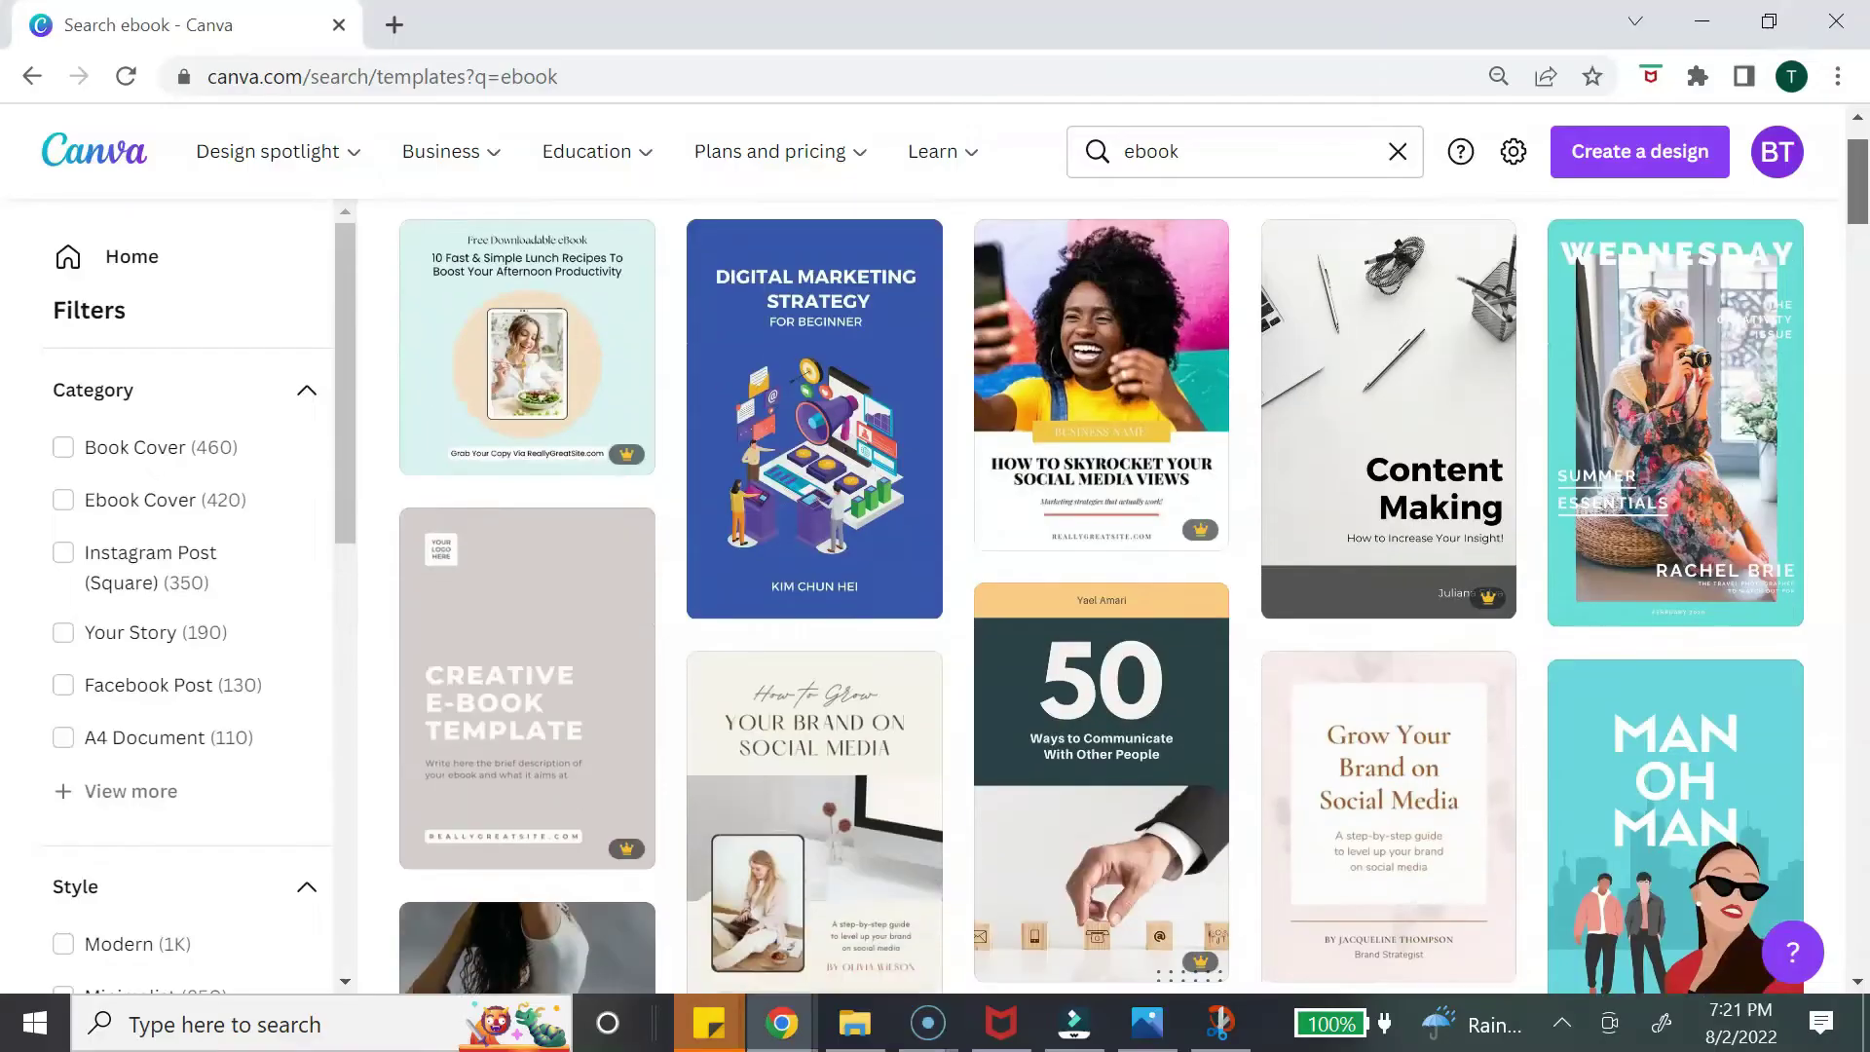
Browse the ebook template search results to see which cover designs are available.
scroll(1101, 585, "down", 10)
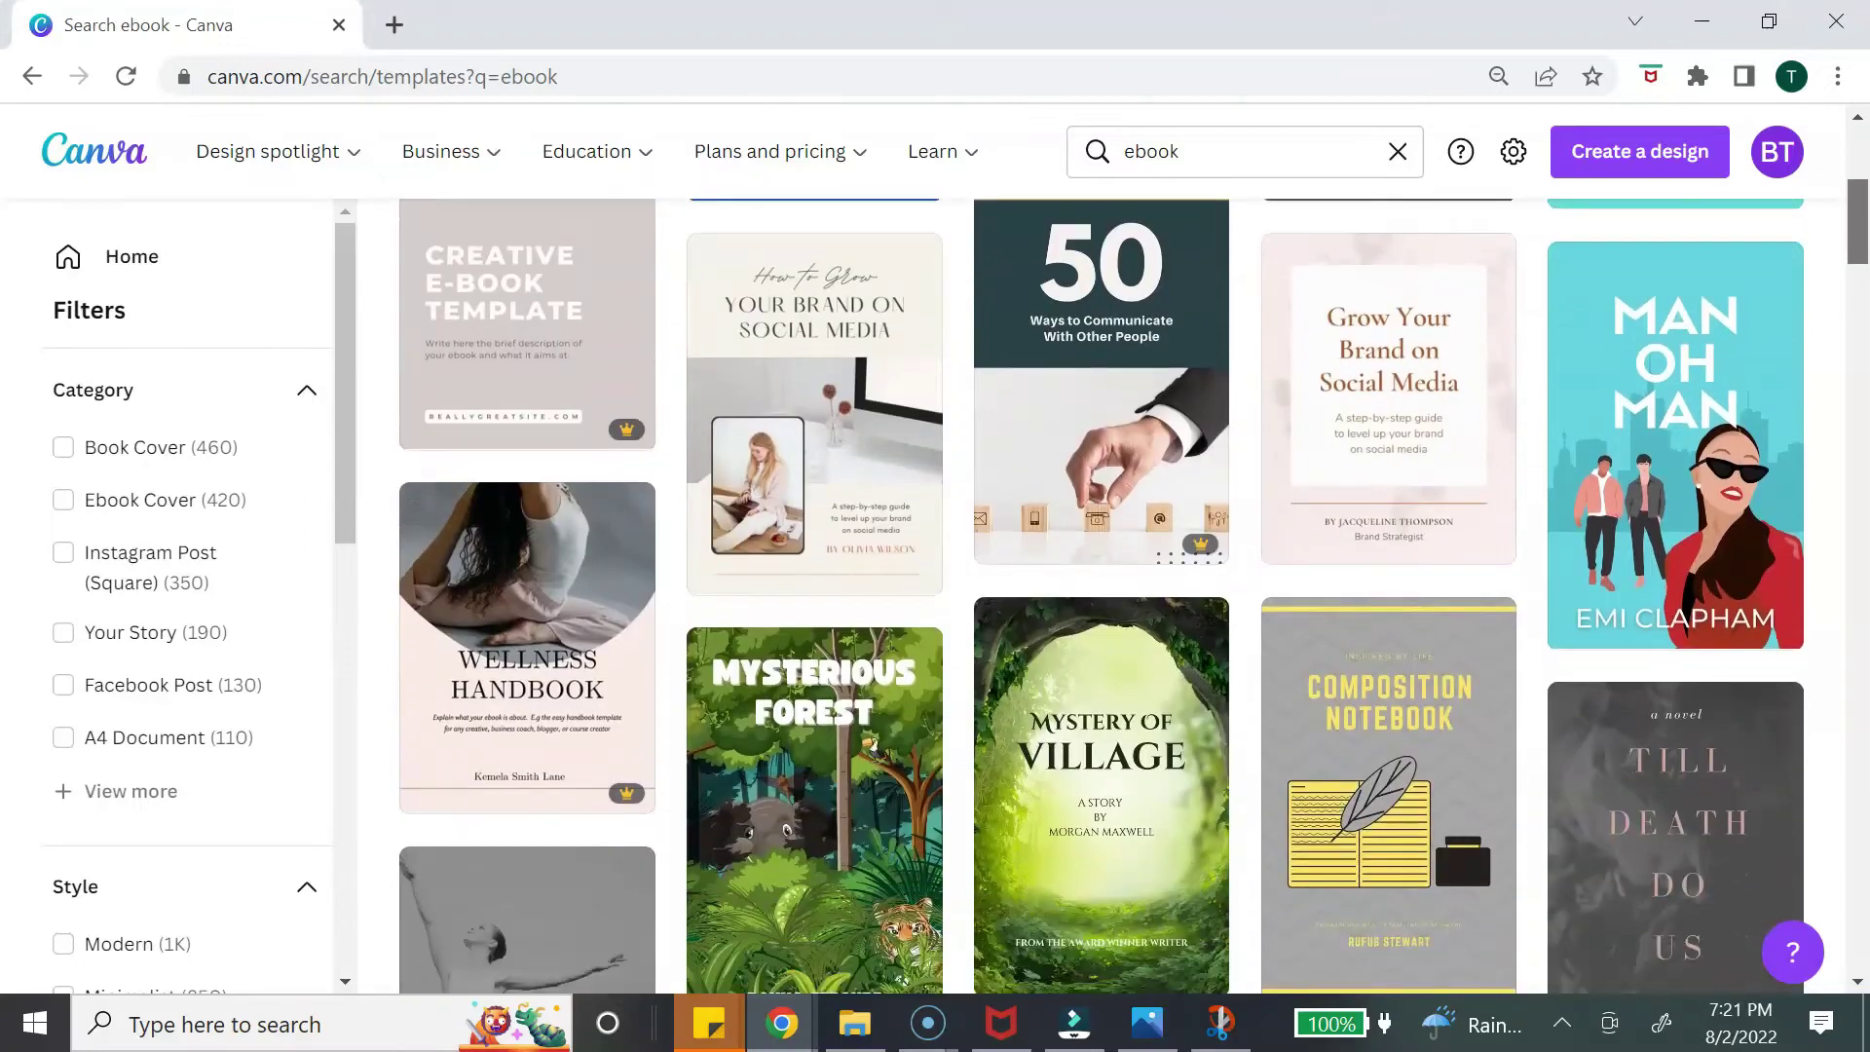
scroll(1101, 584, "down", 18)
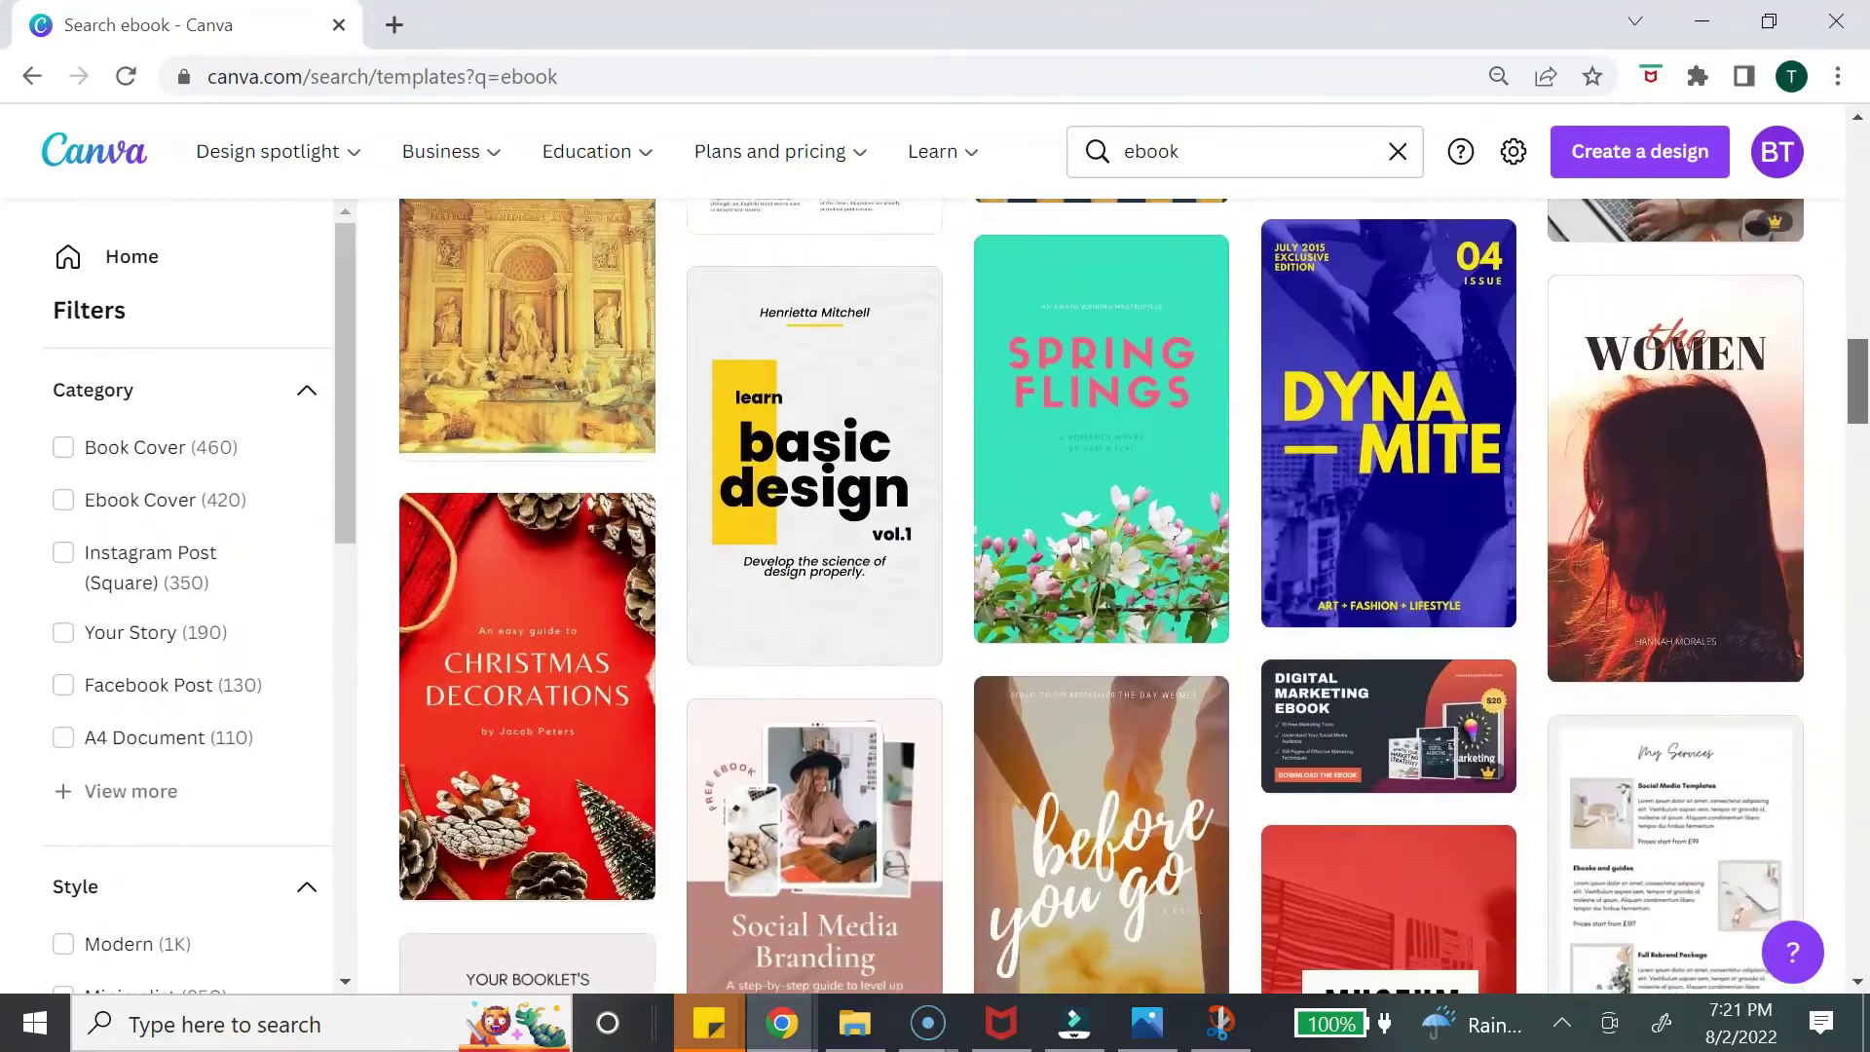
scroll(1100, 584, "down", 17)
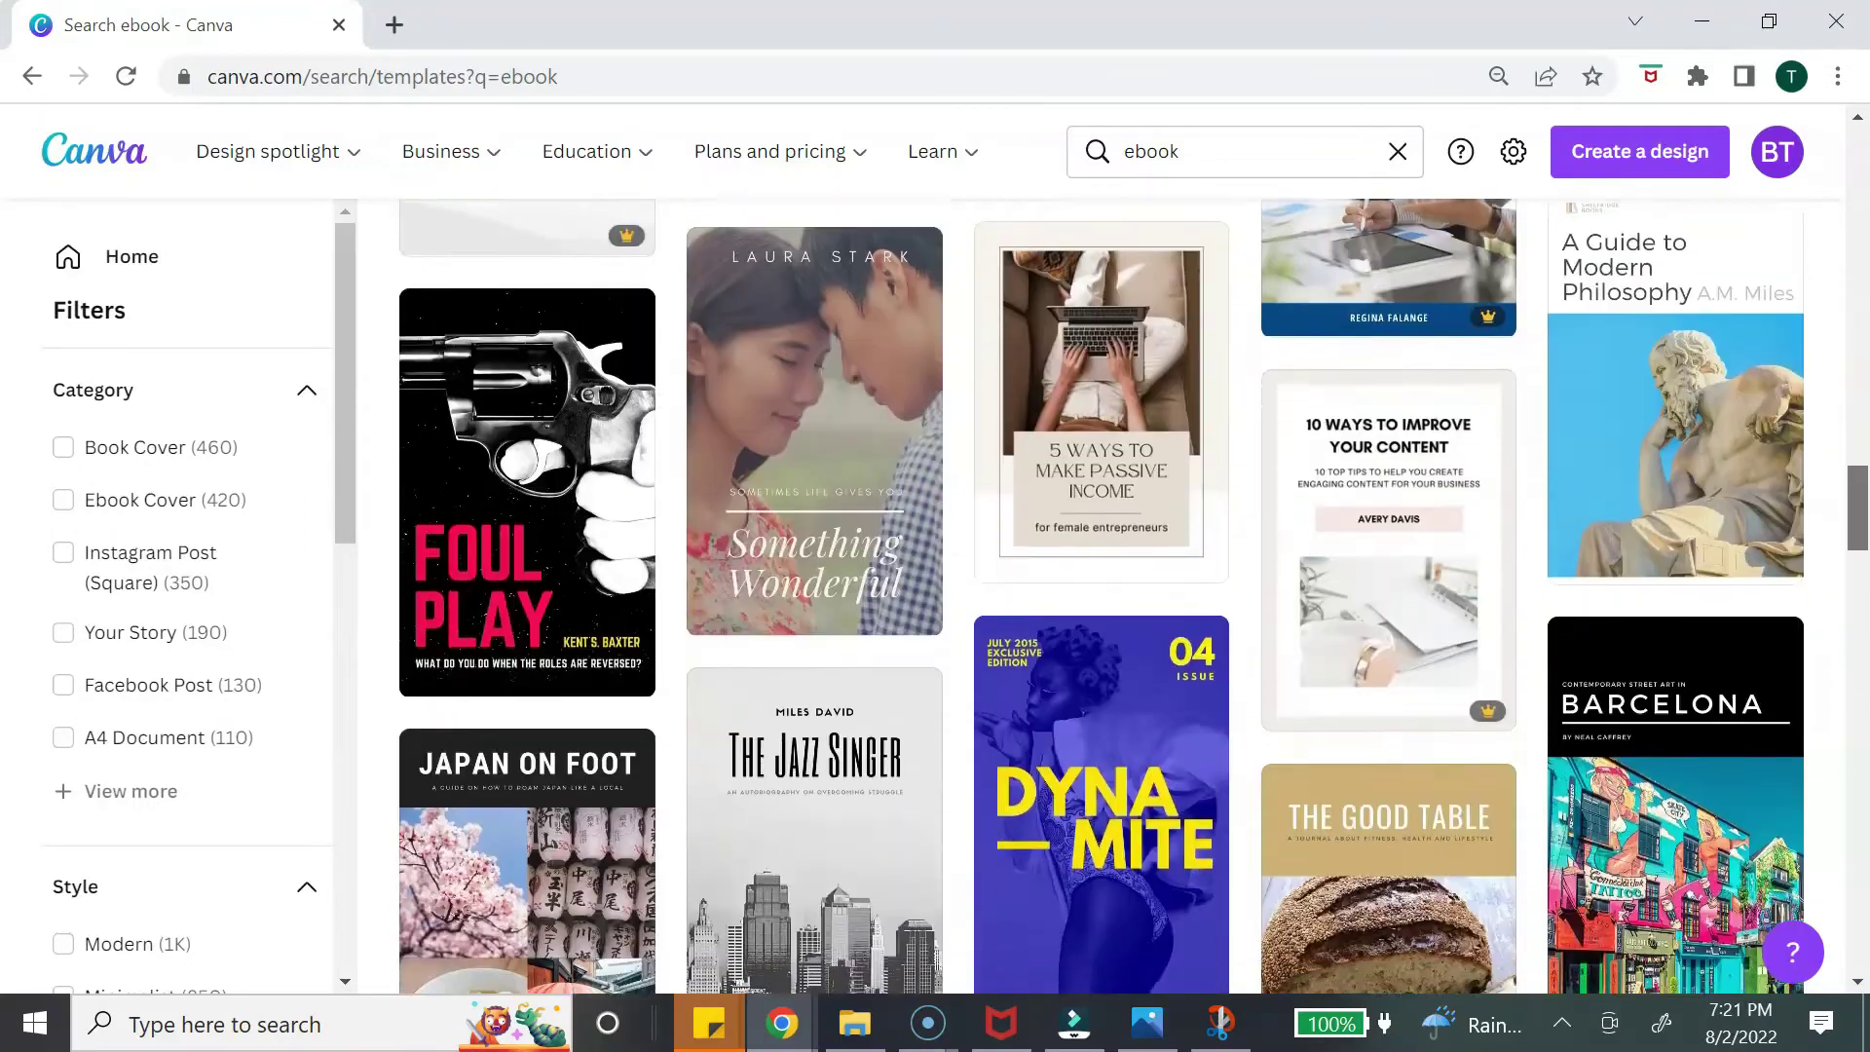
scroll(1101, 585, "down", 3)
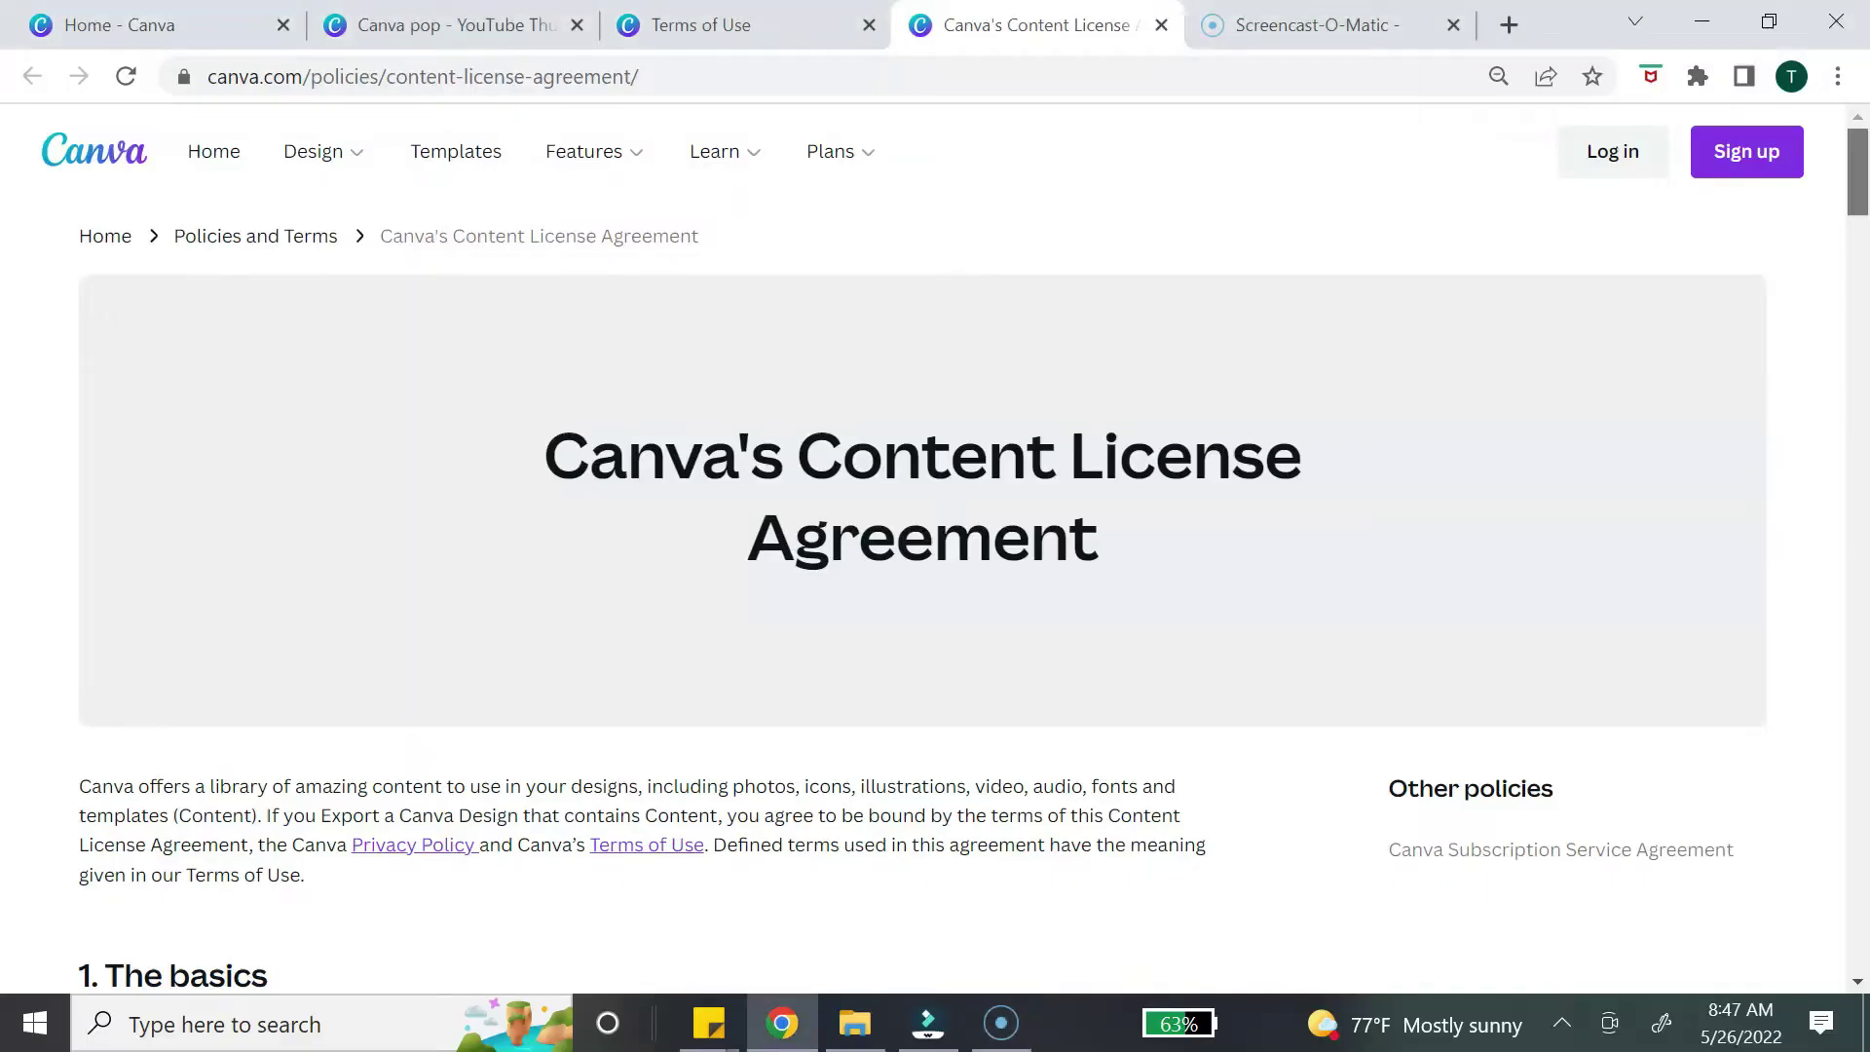
Read through Canva's Content License Agreement, from the basics to the permitted uses of content.
scroll(923, 550, "down", 3)
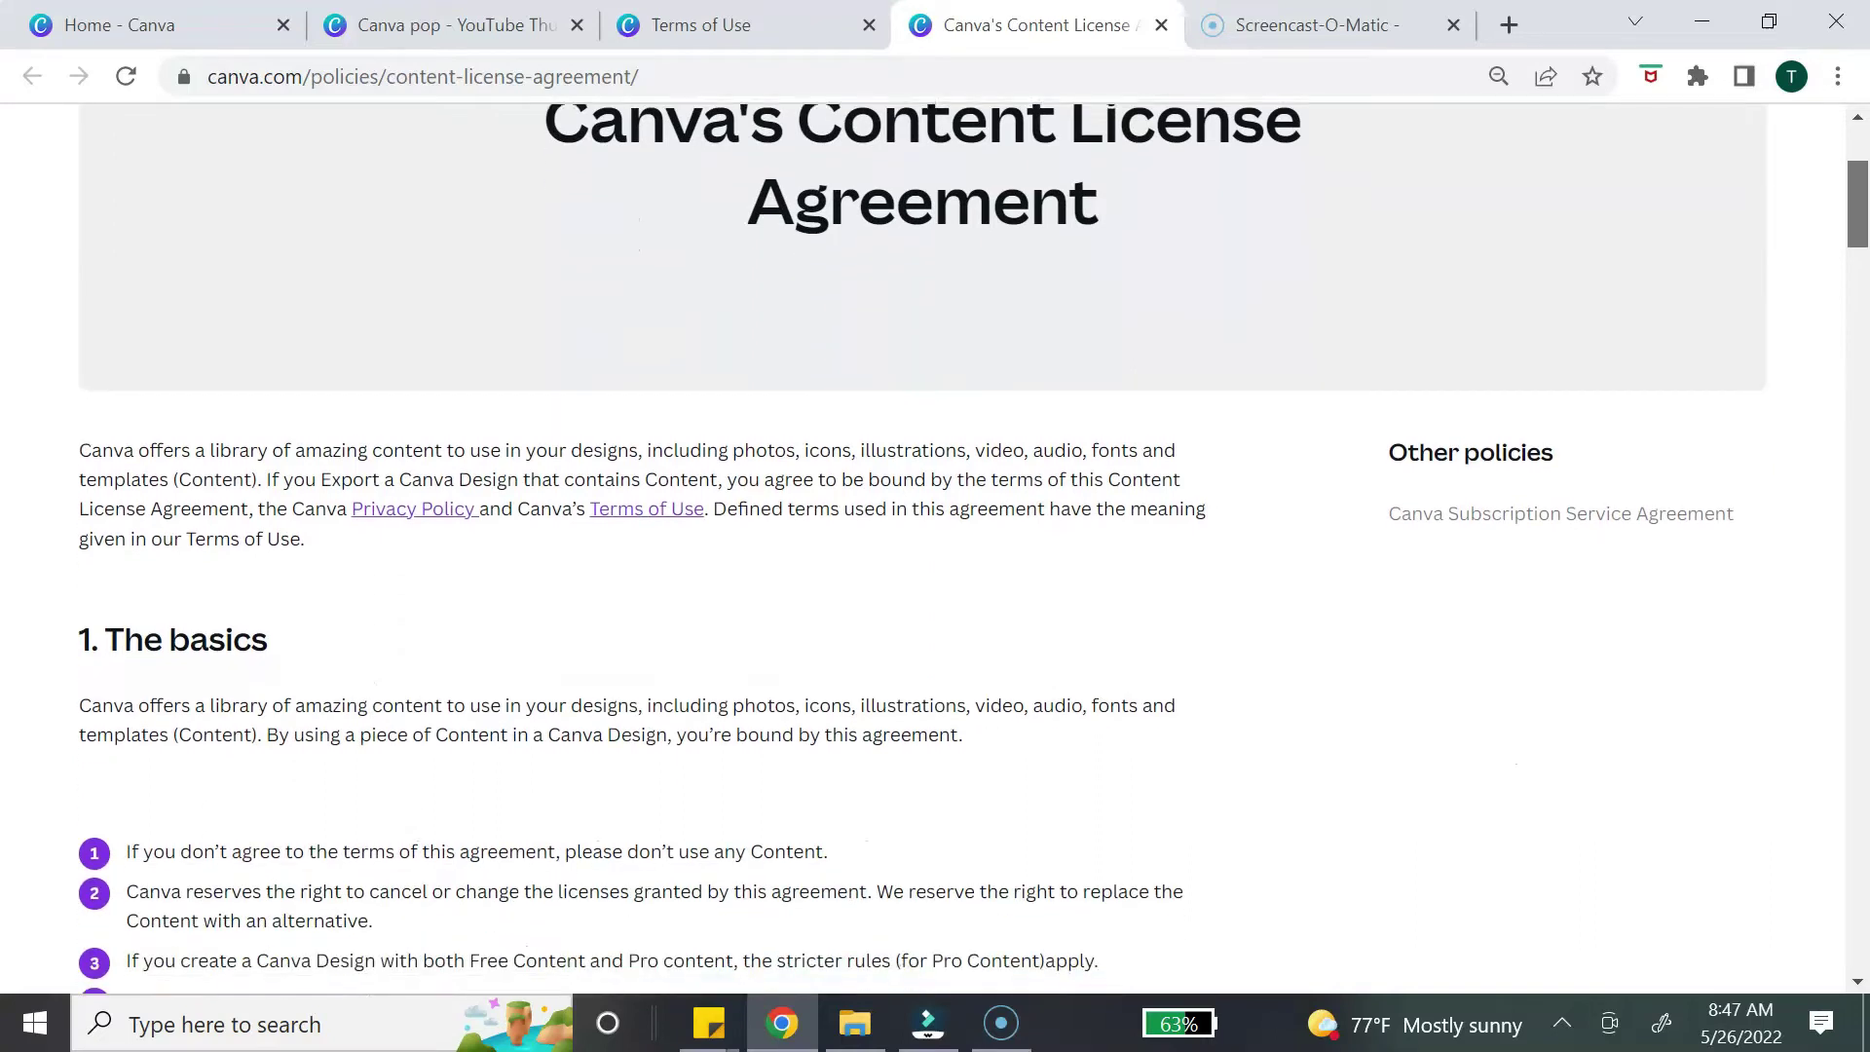
scroll(924, 549, "down", 5)
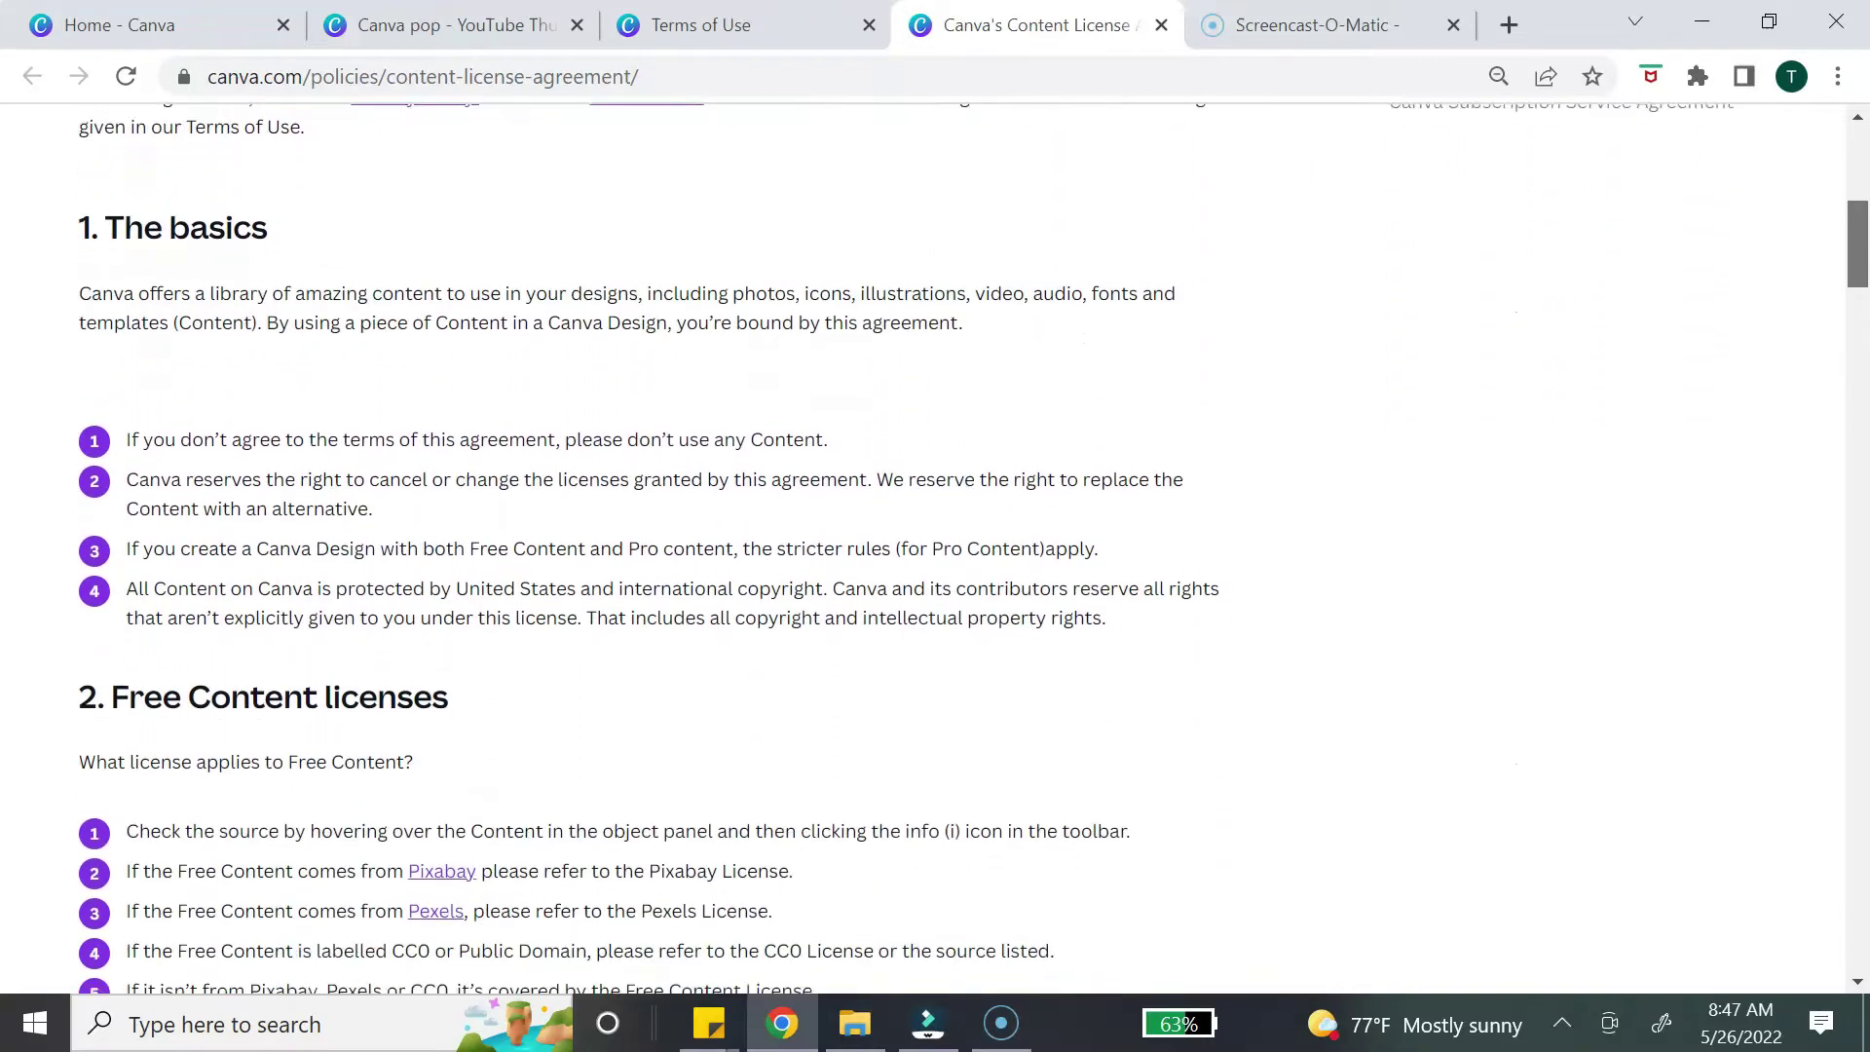
scroll(924, 550, "down", 6)
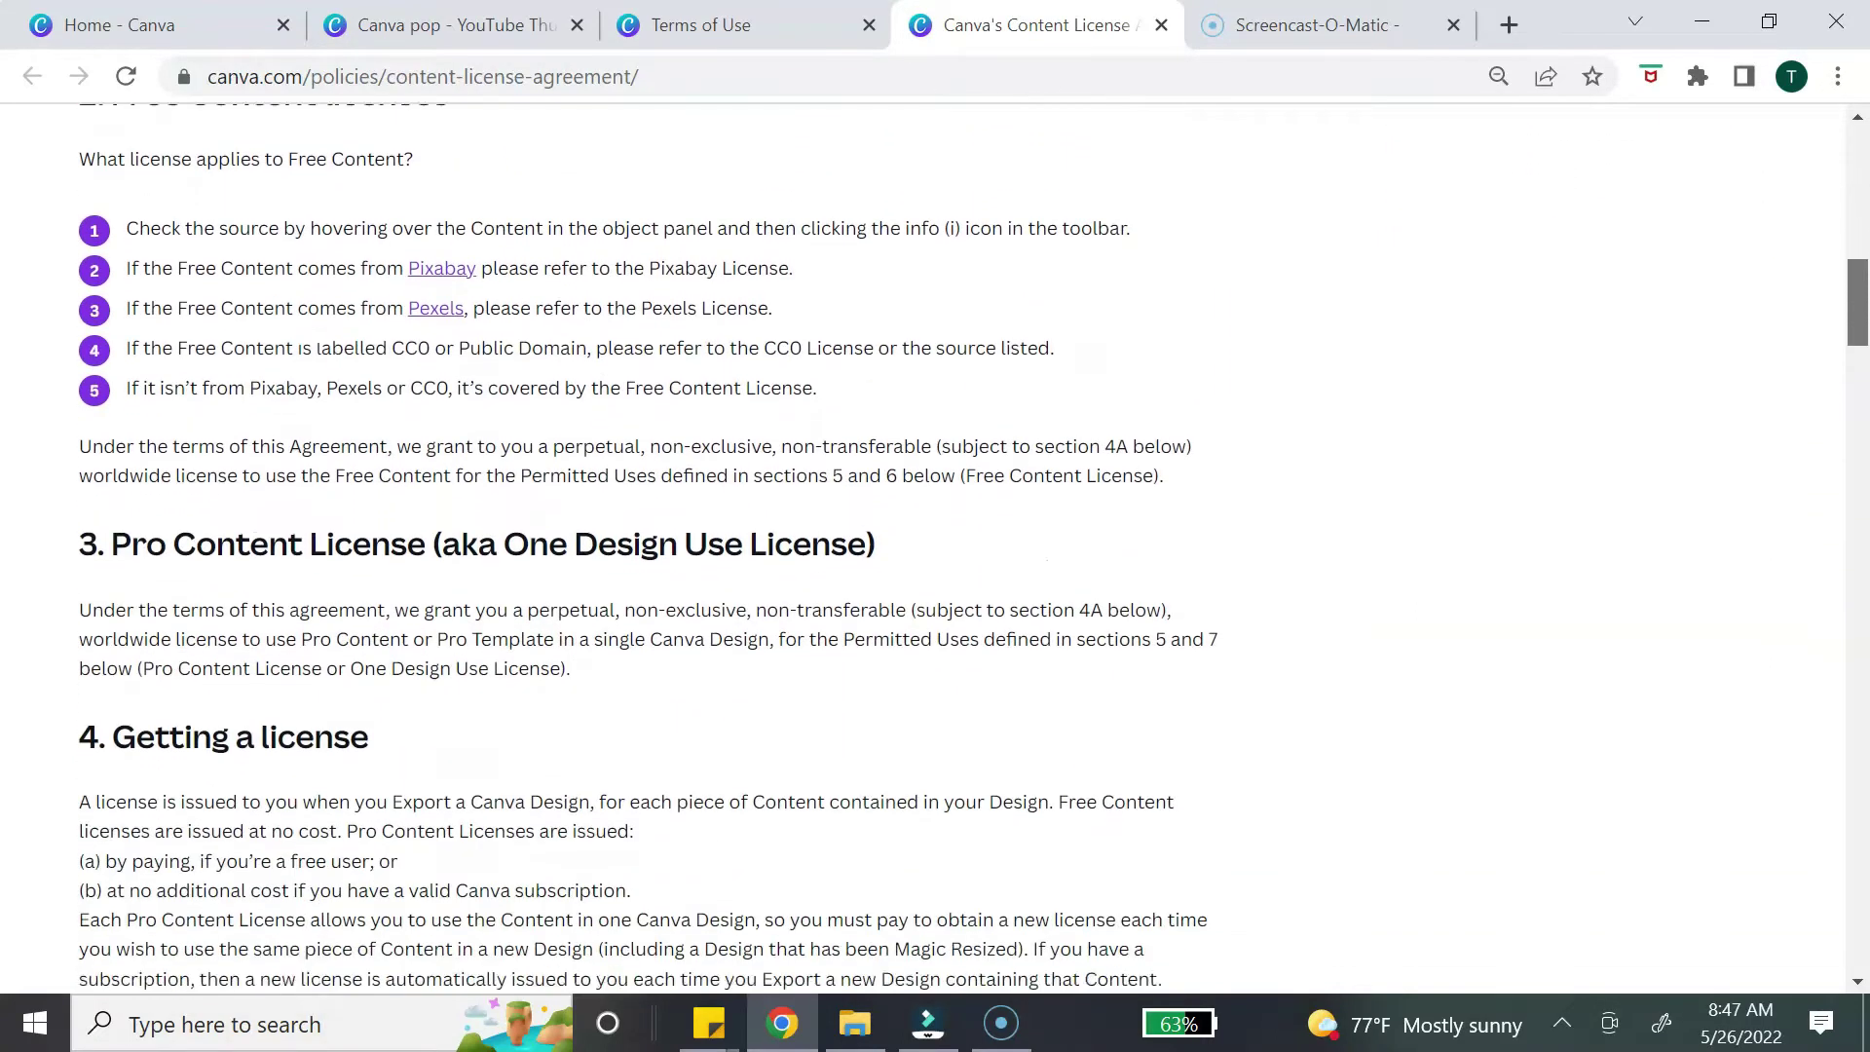
scroll(923, 549, "down", 7)
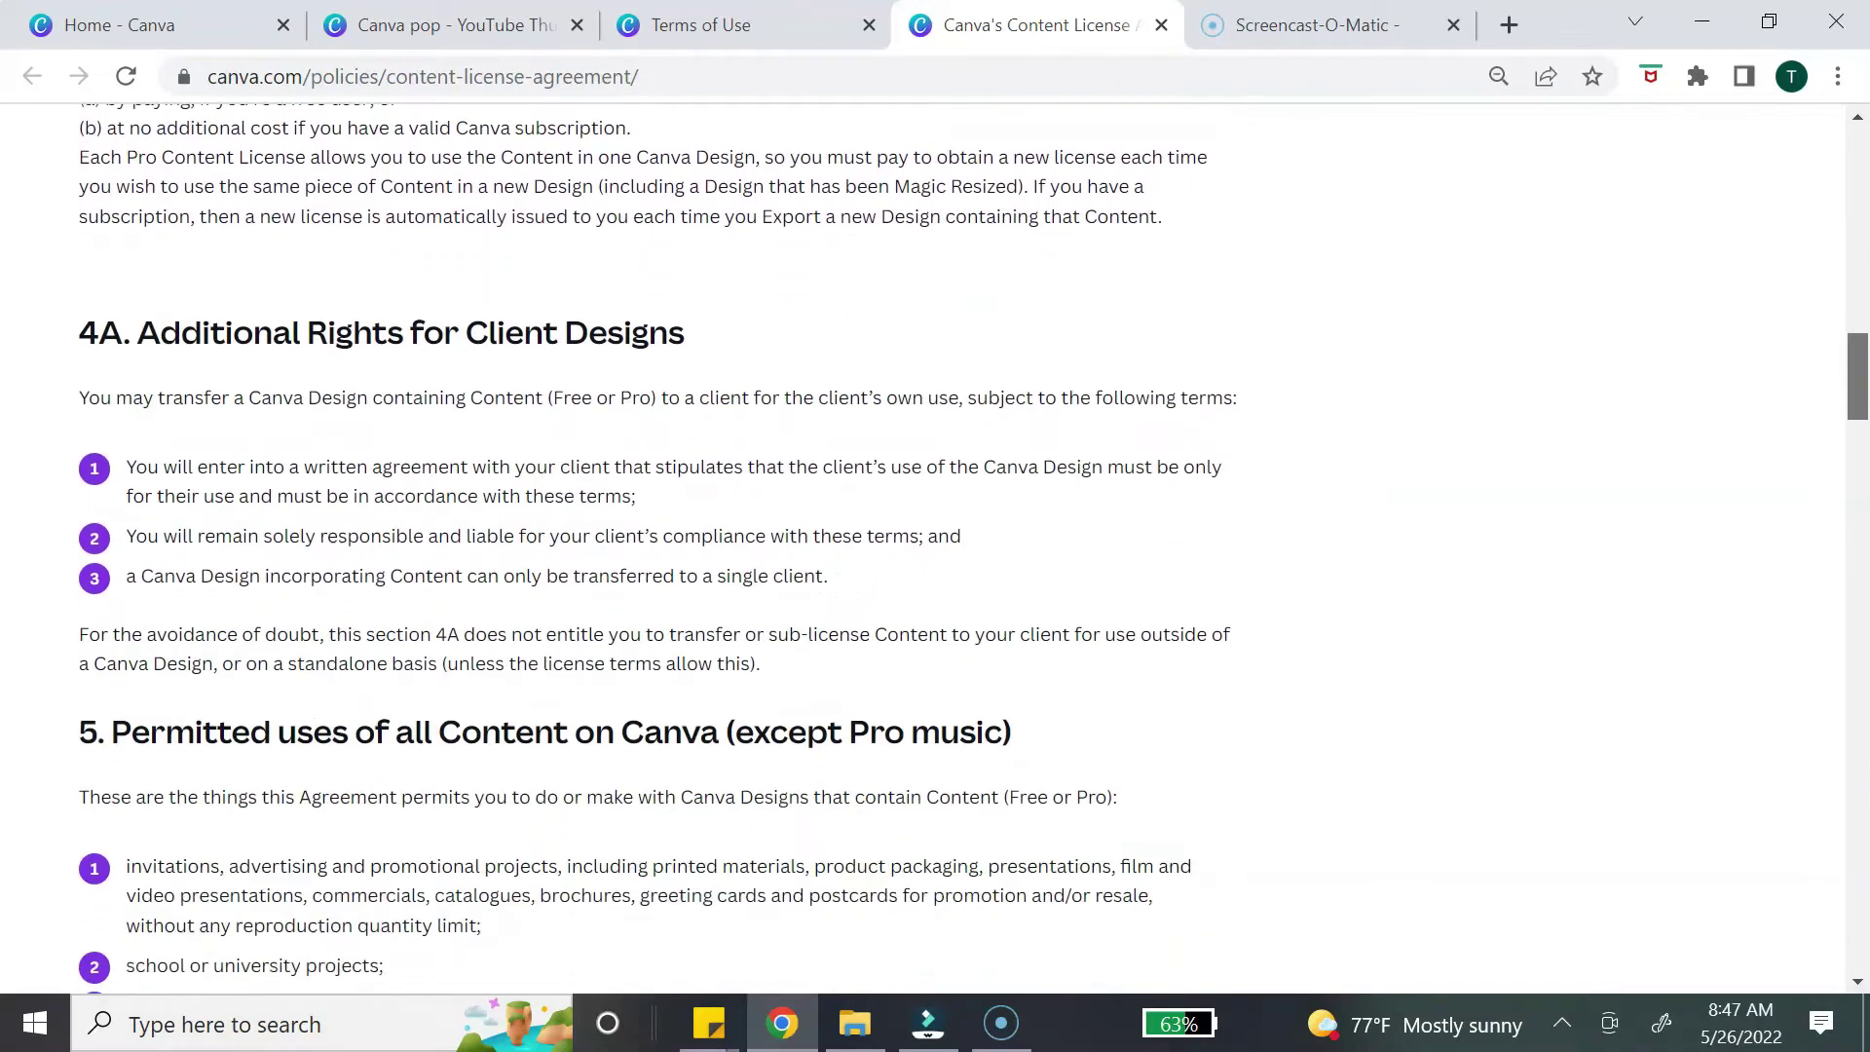
scroll(924, 550, "down", 7)
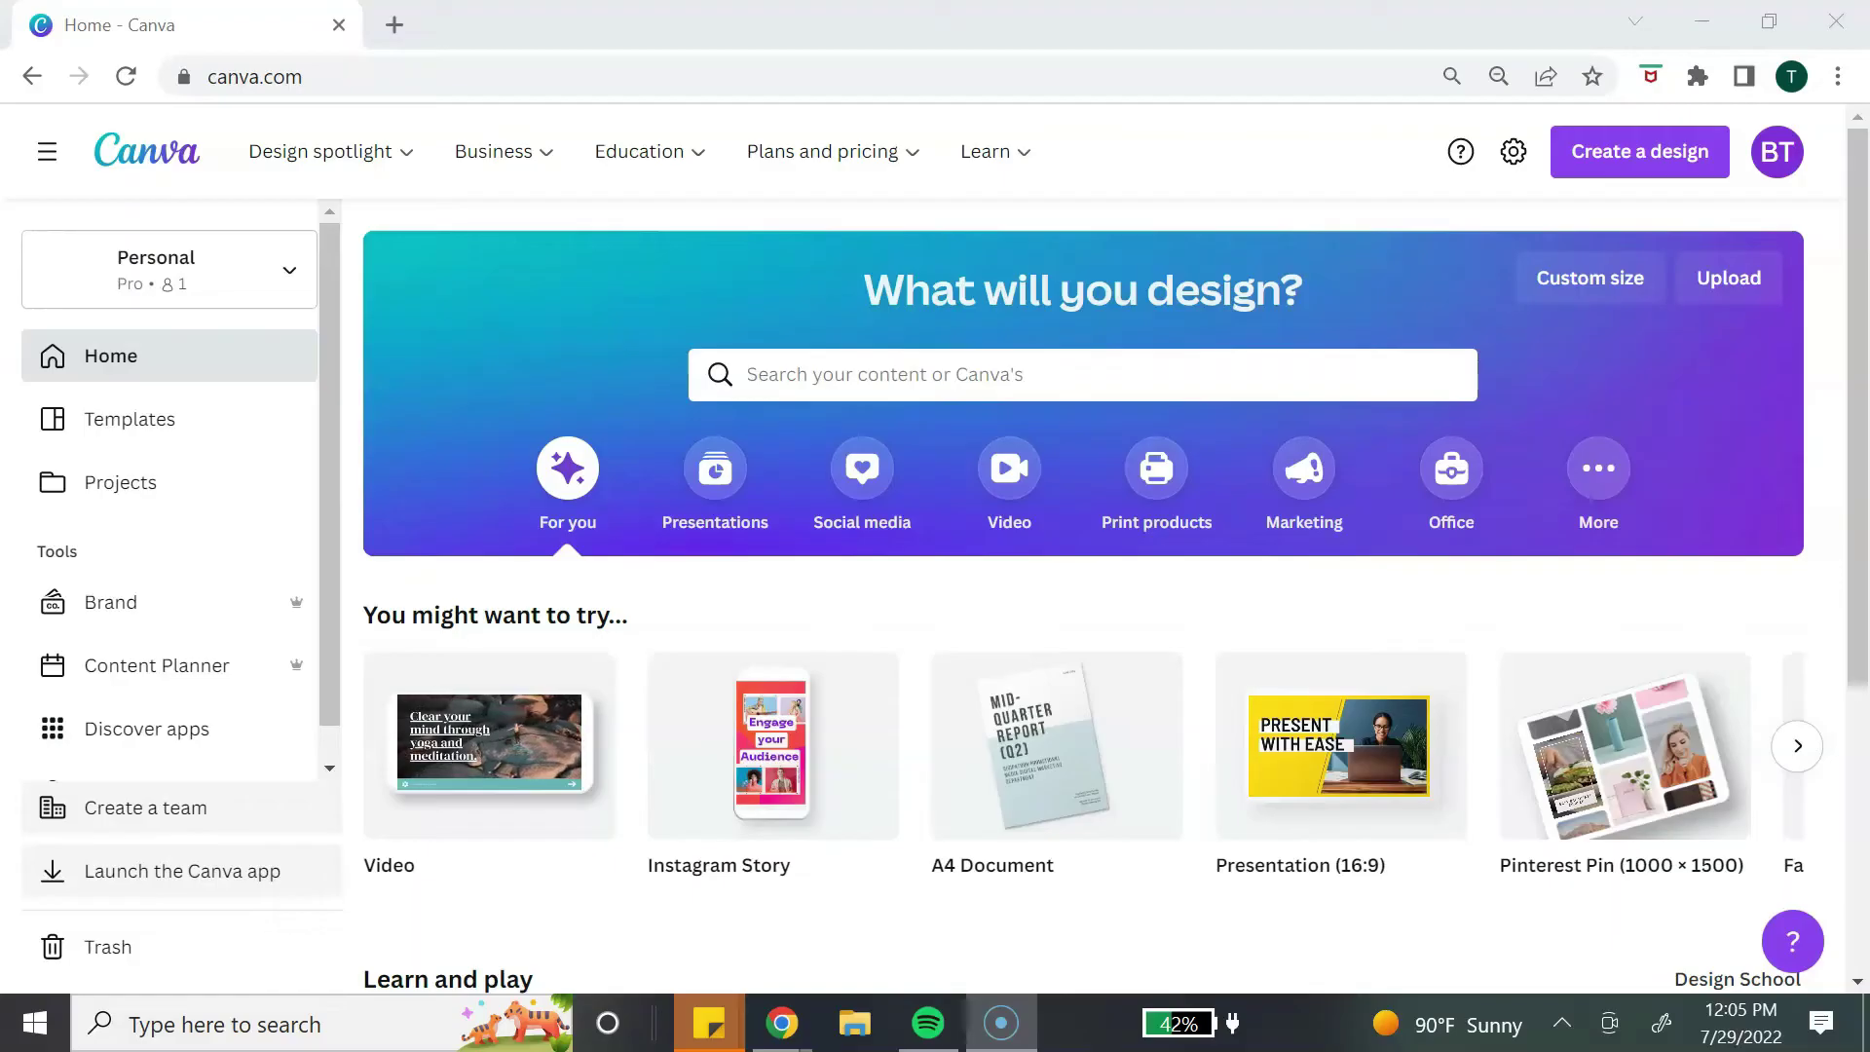
Search Canva's templates for "ebook" from the home page.
left_click(885, 374)
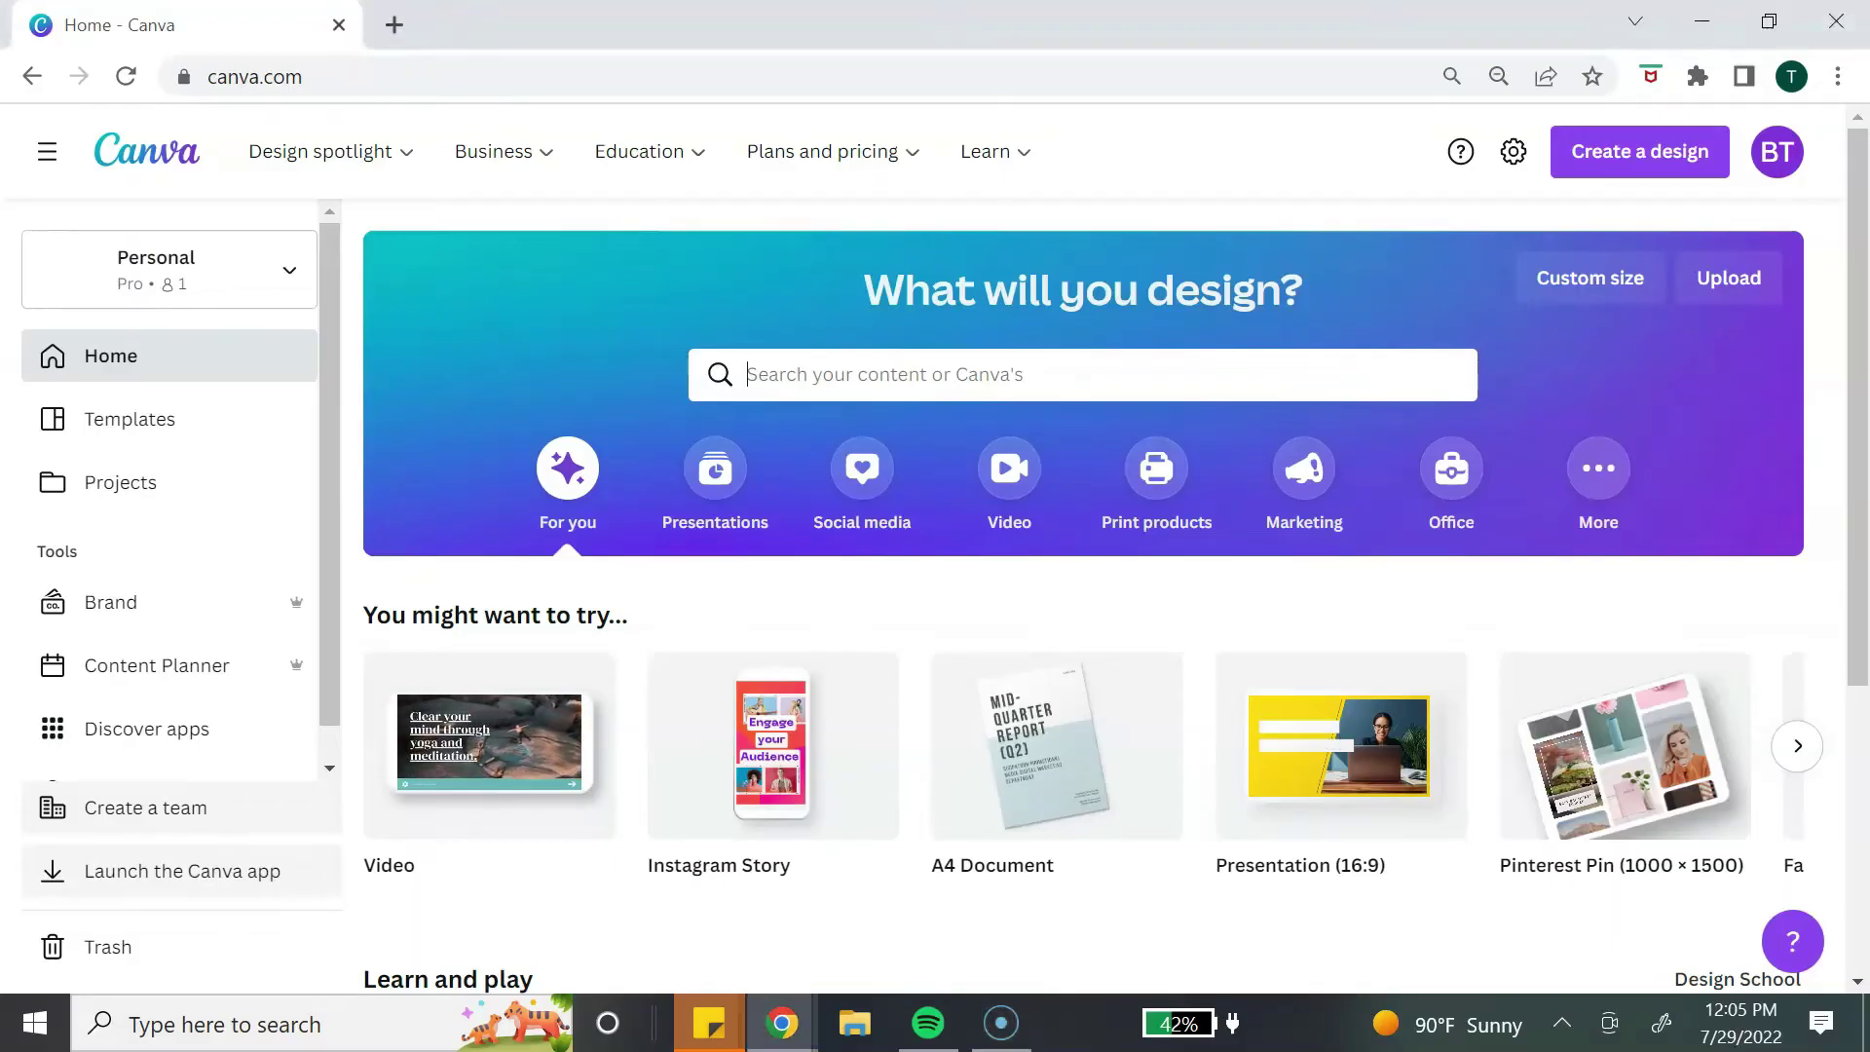
type("ebook")
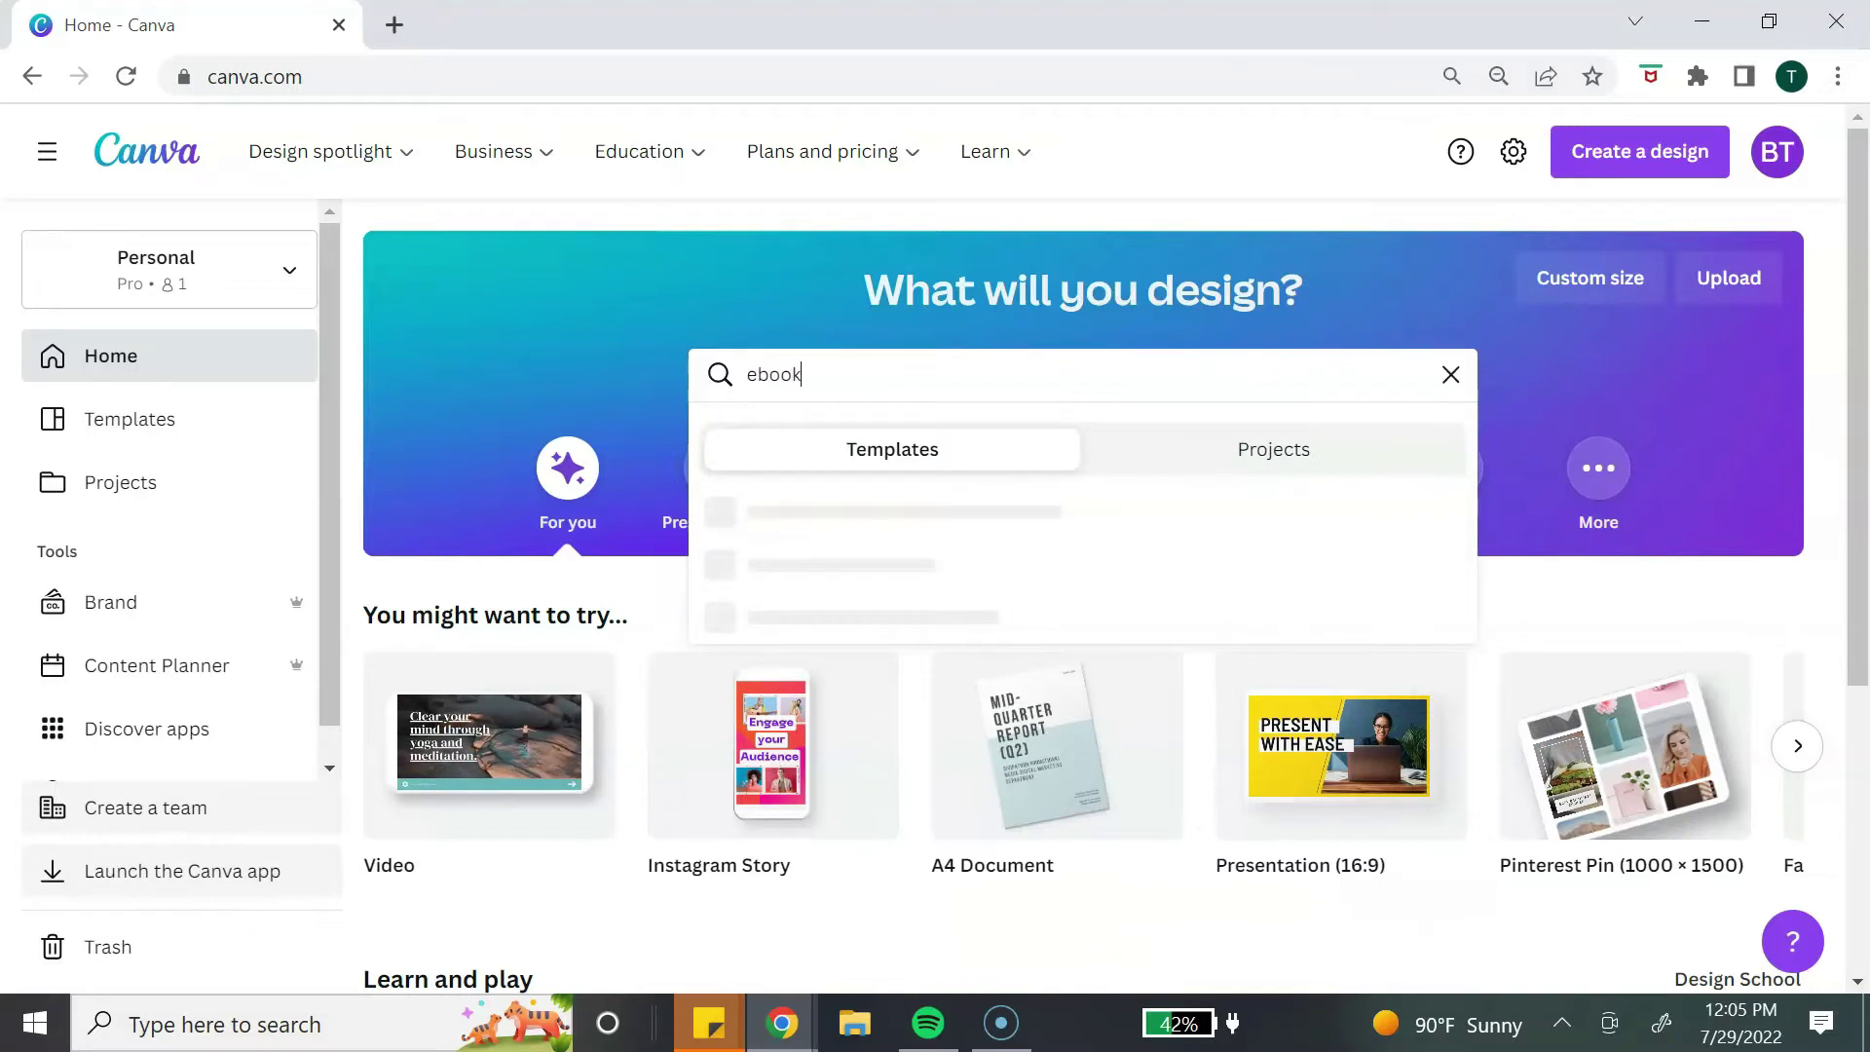
key("Return")
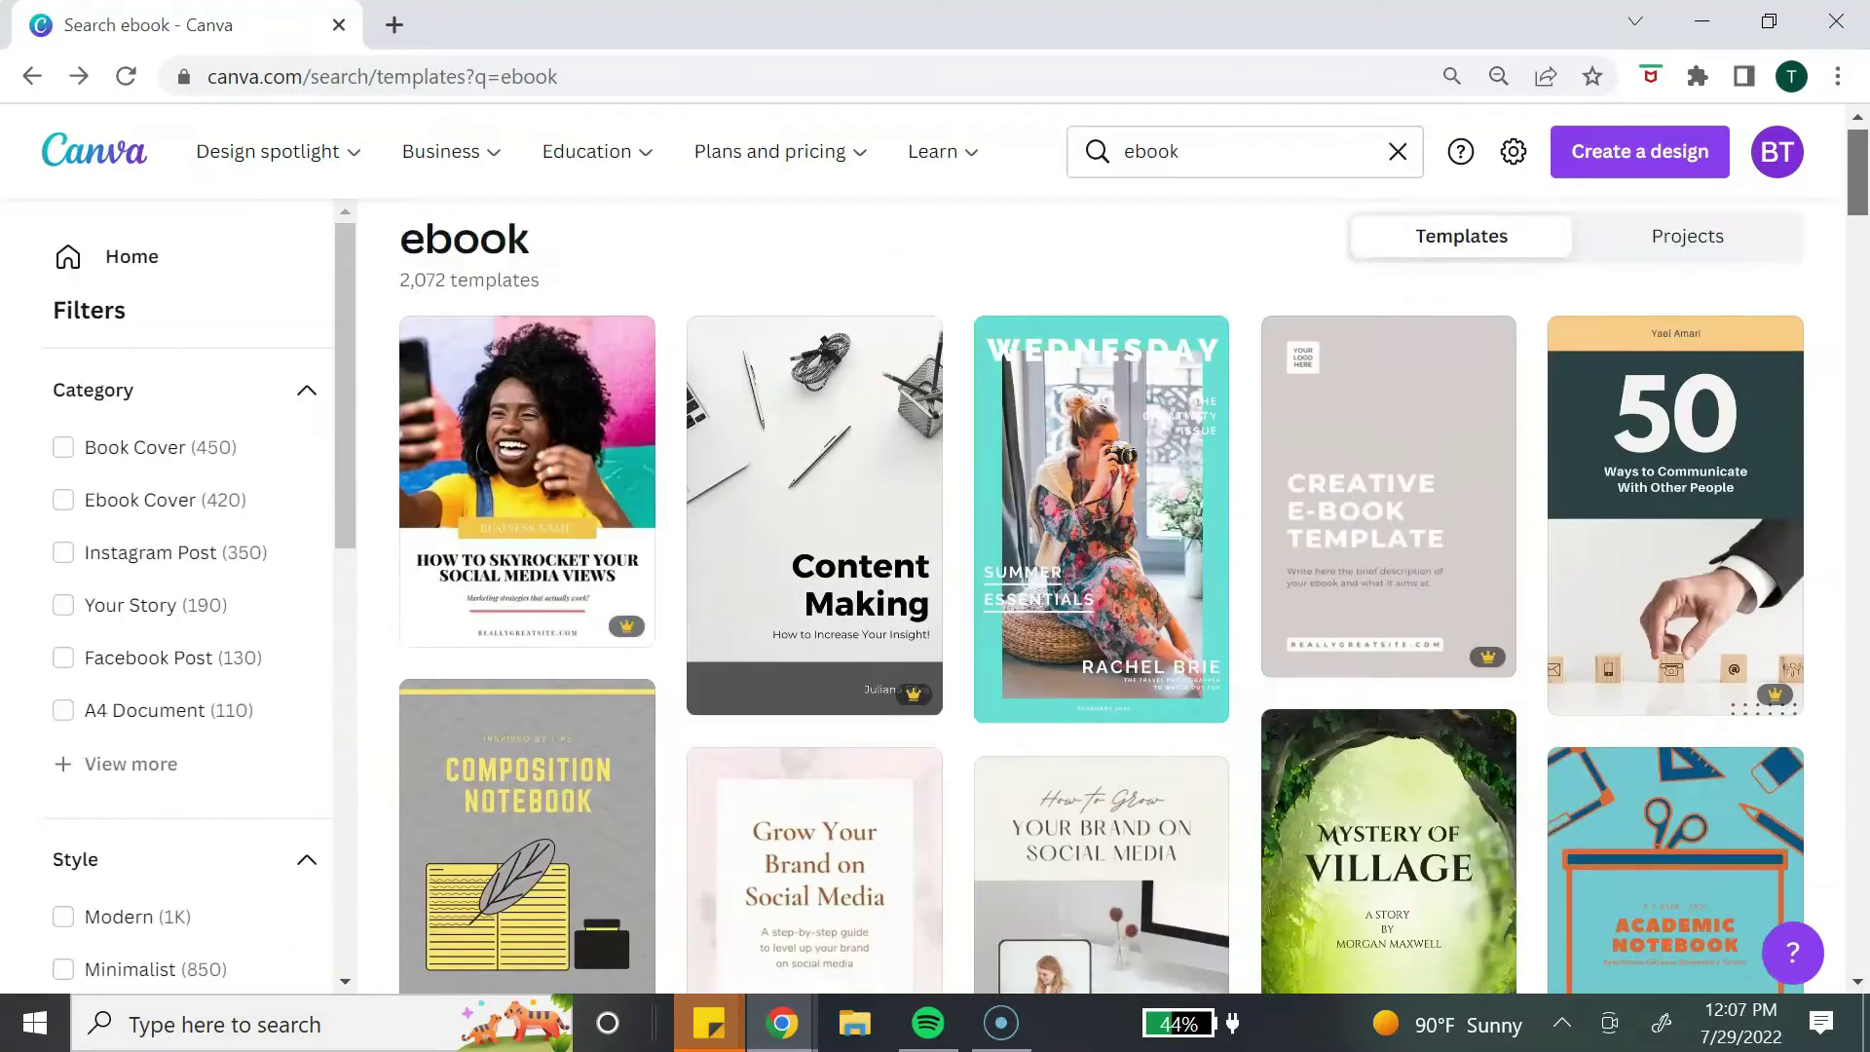
Preview the Beige and Blush Simple Minimalist eBook PDF template from the search results and open it for customizing.
scroll(1101, 594, "down", 3)
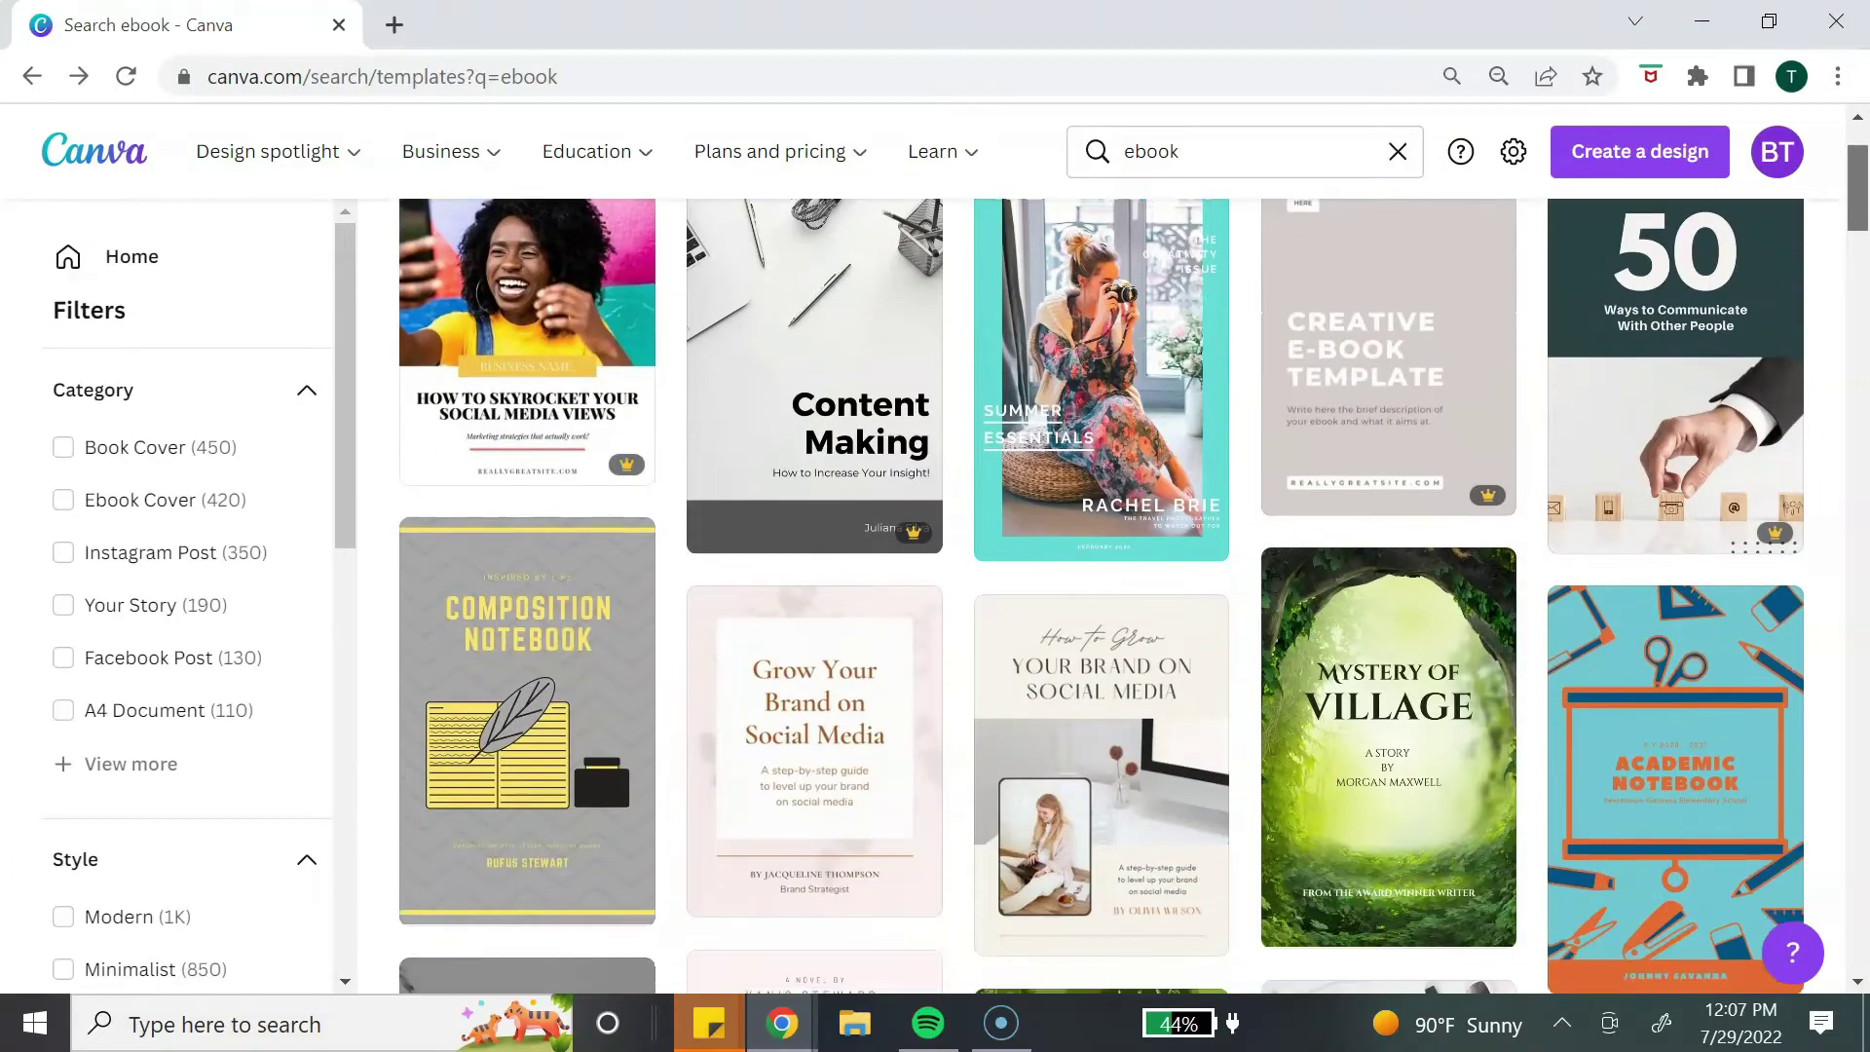
scroll(1101, 594, "down", 5)
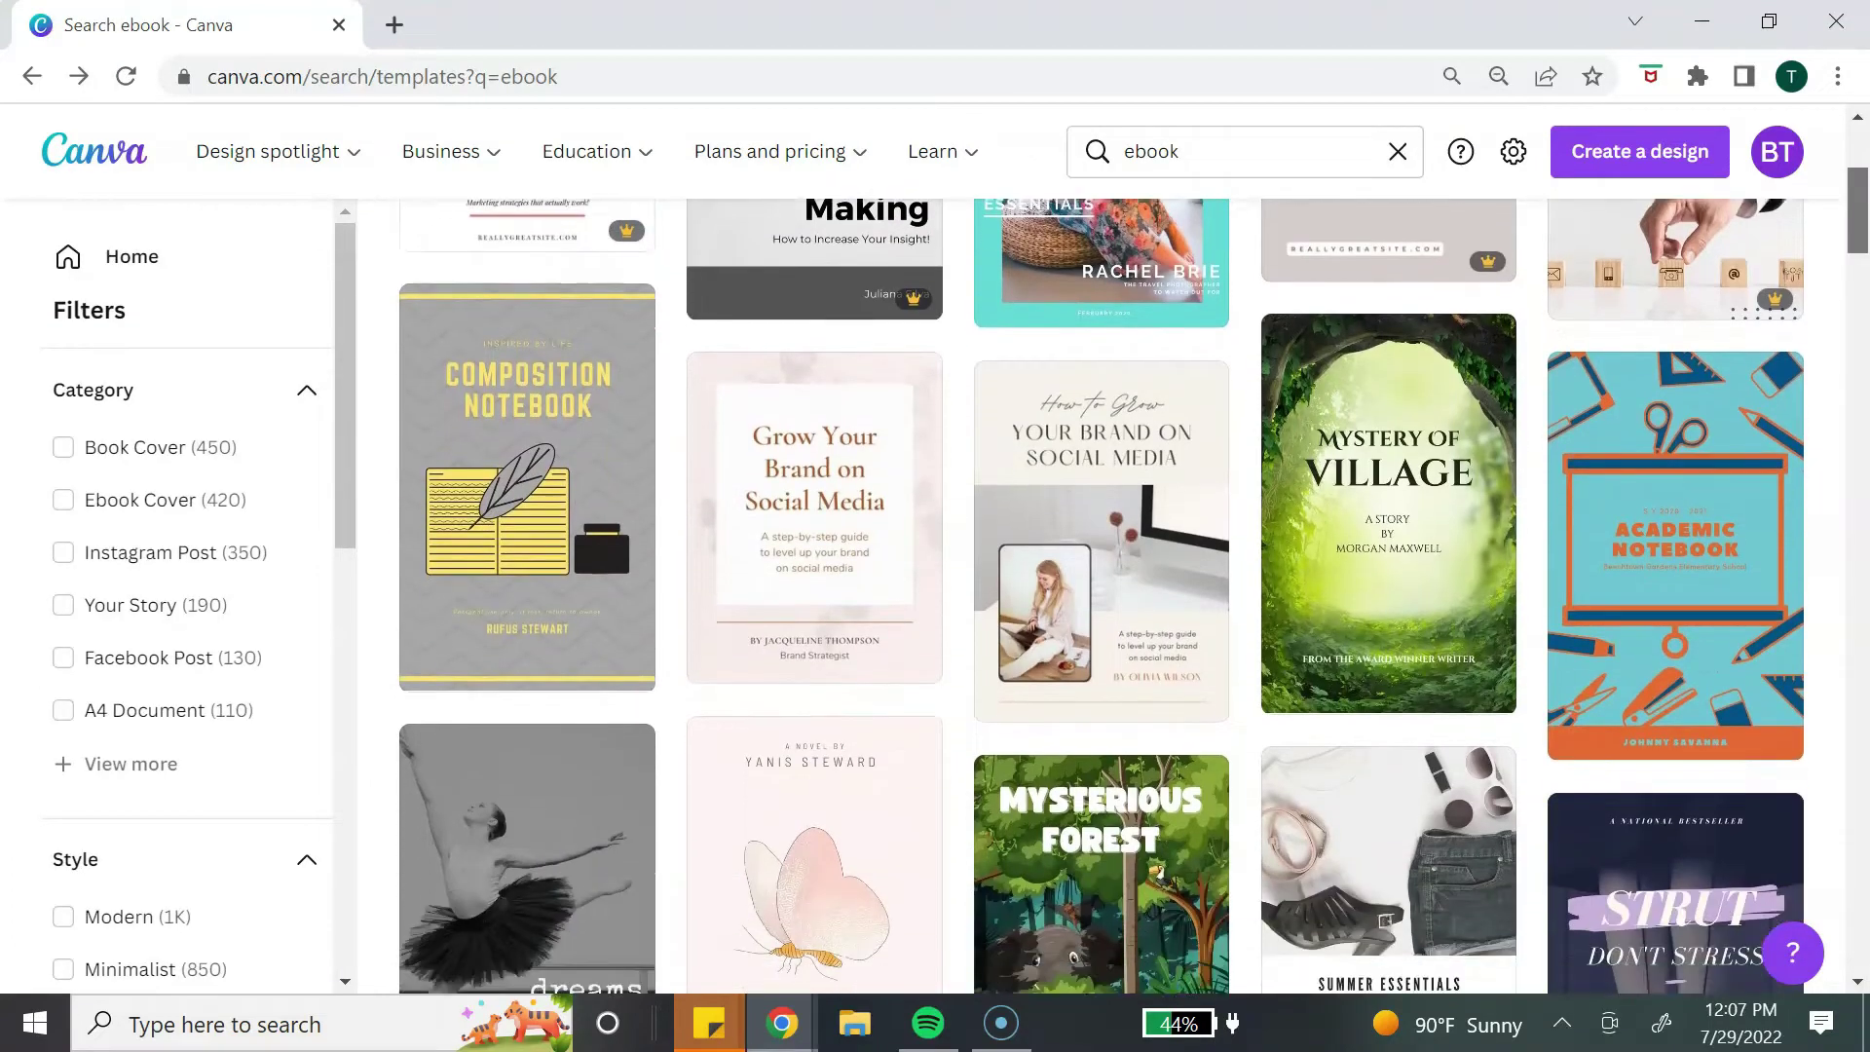
scroll(1100, 594, "down", 5)
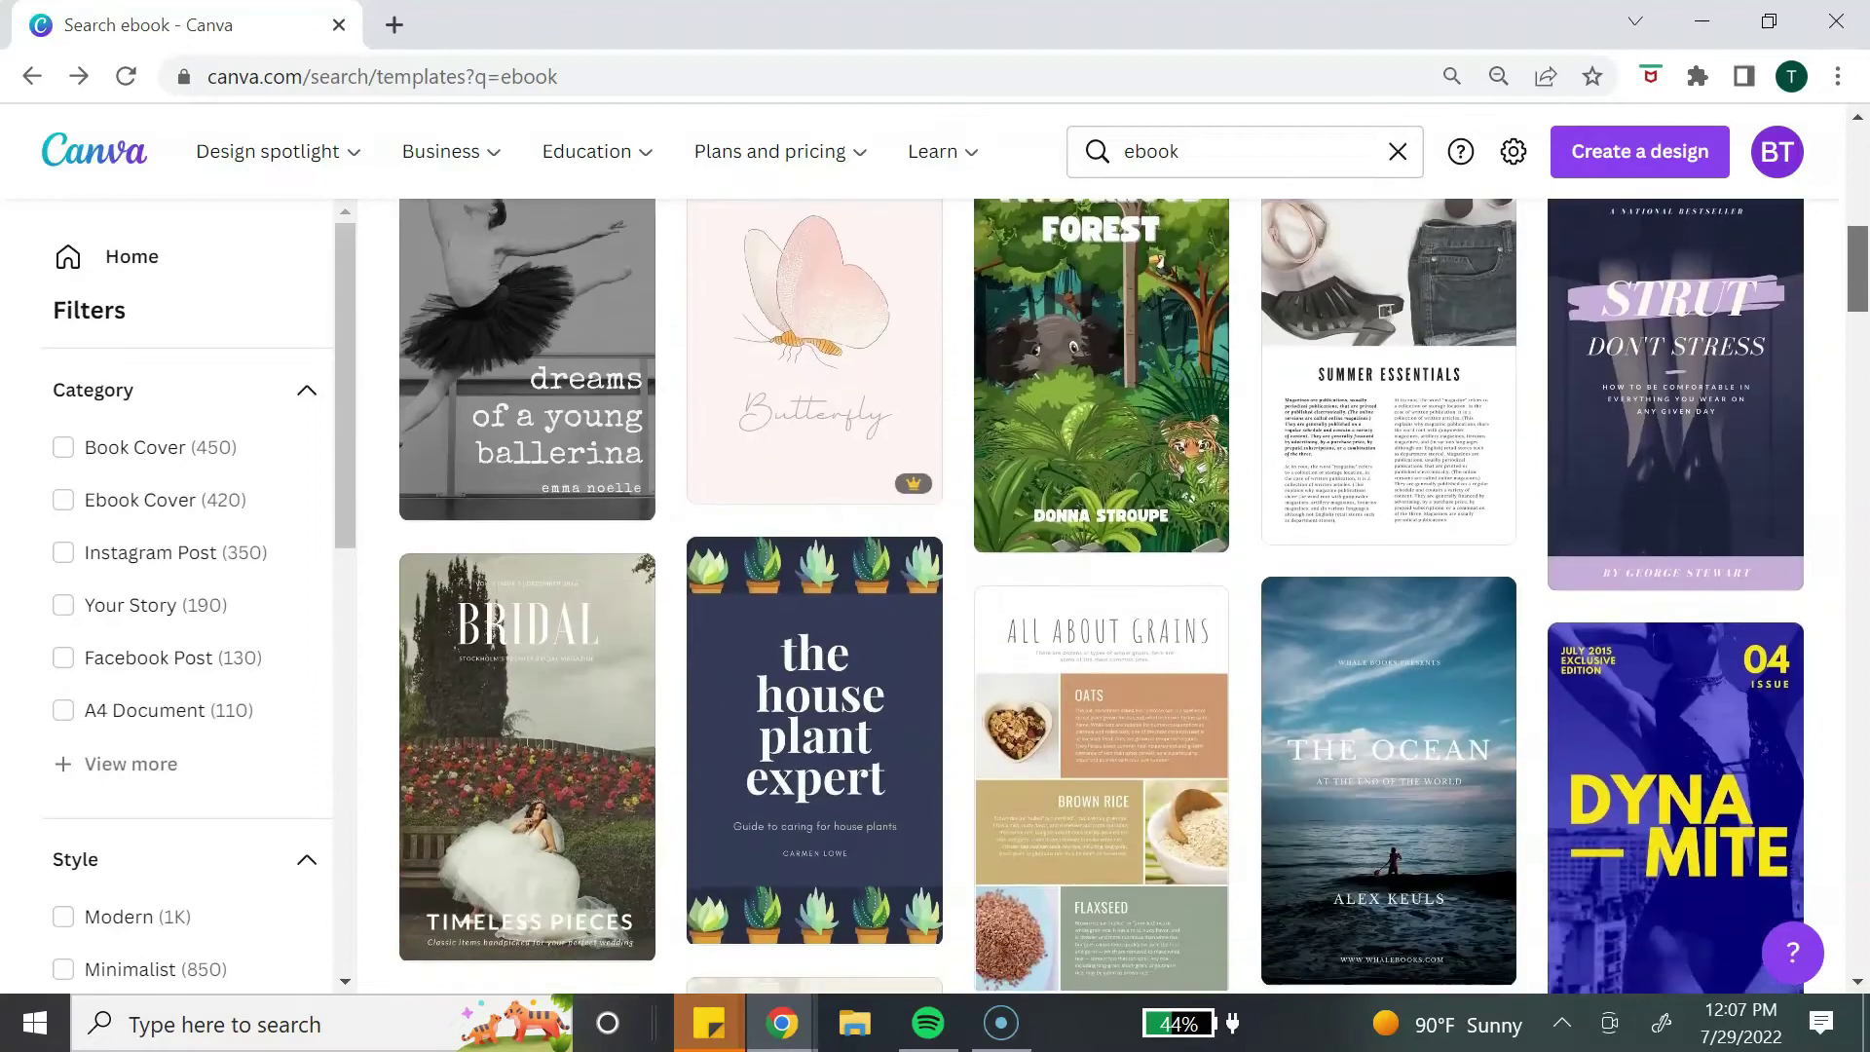
scroll(1101, 594, "down", 2)
scroll(1101, 594, "up", 3)
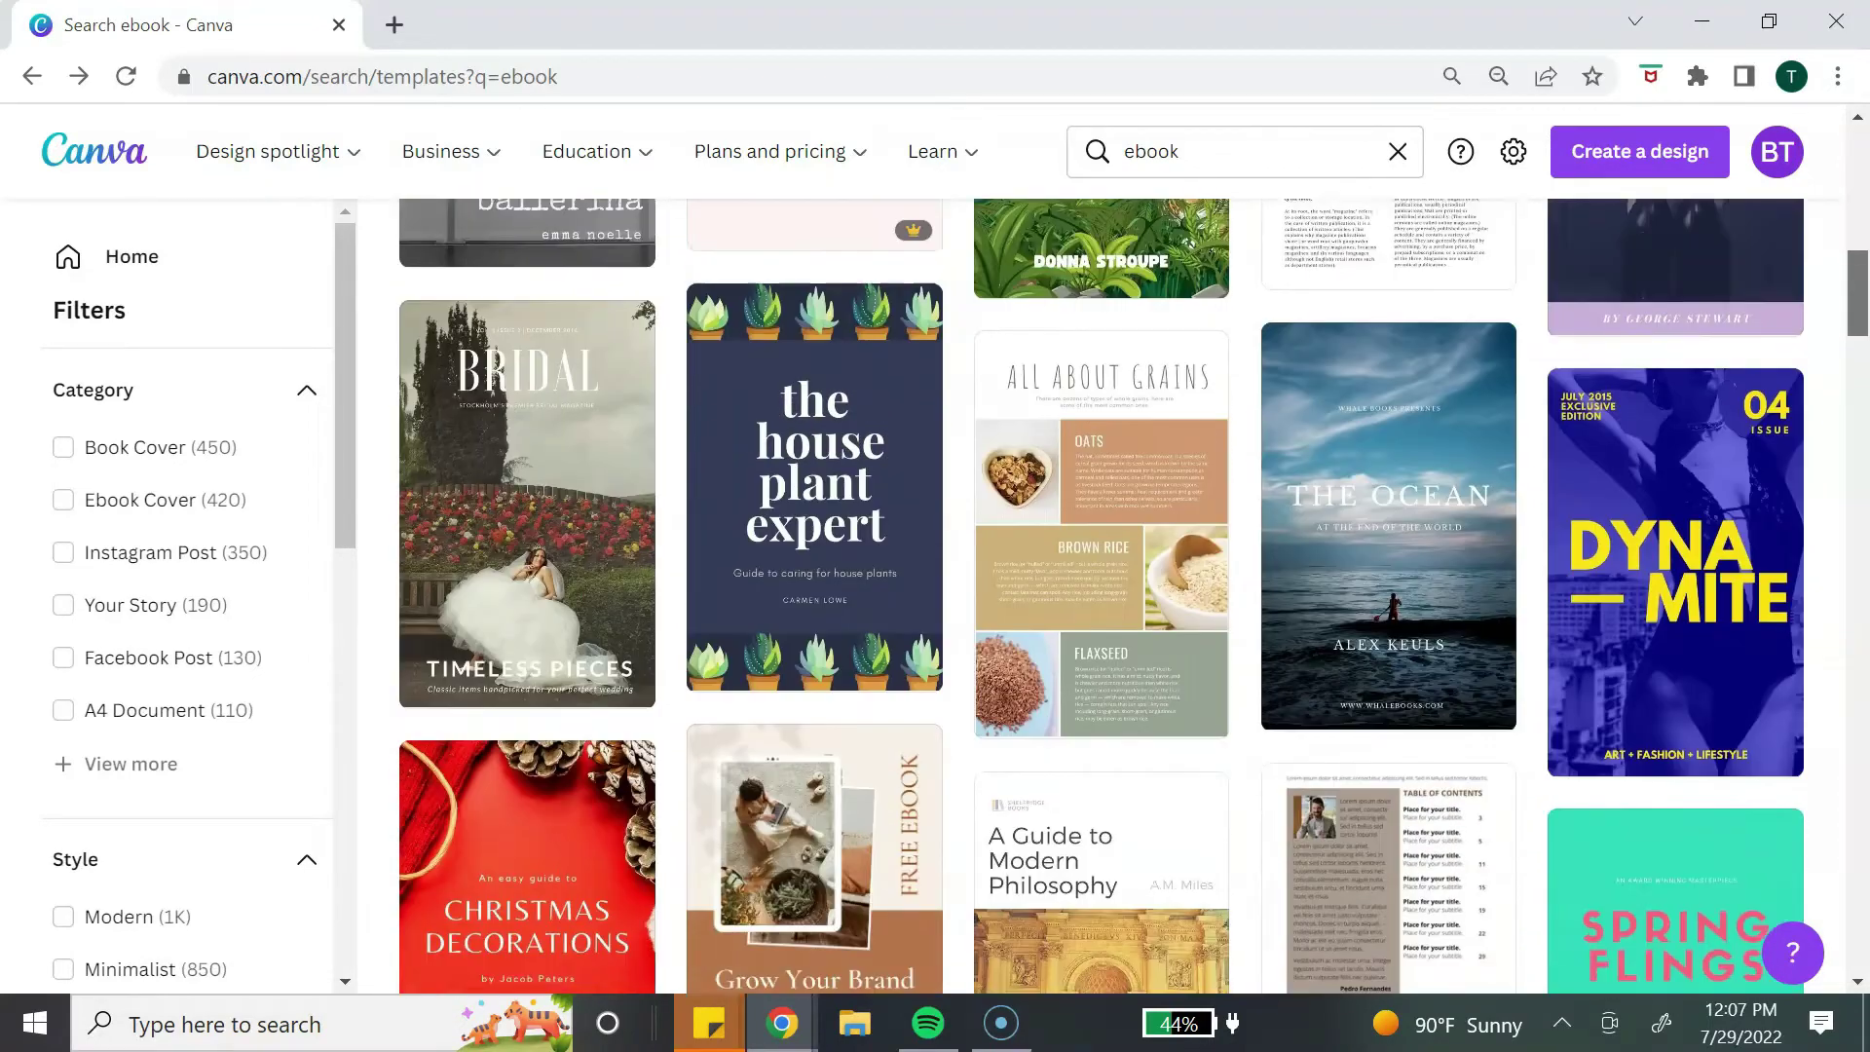
scroll(1101, 595, "up", 10)
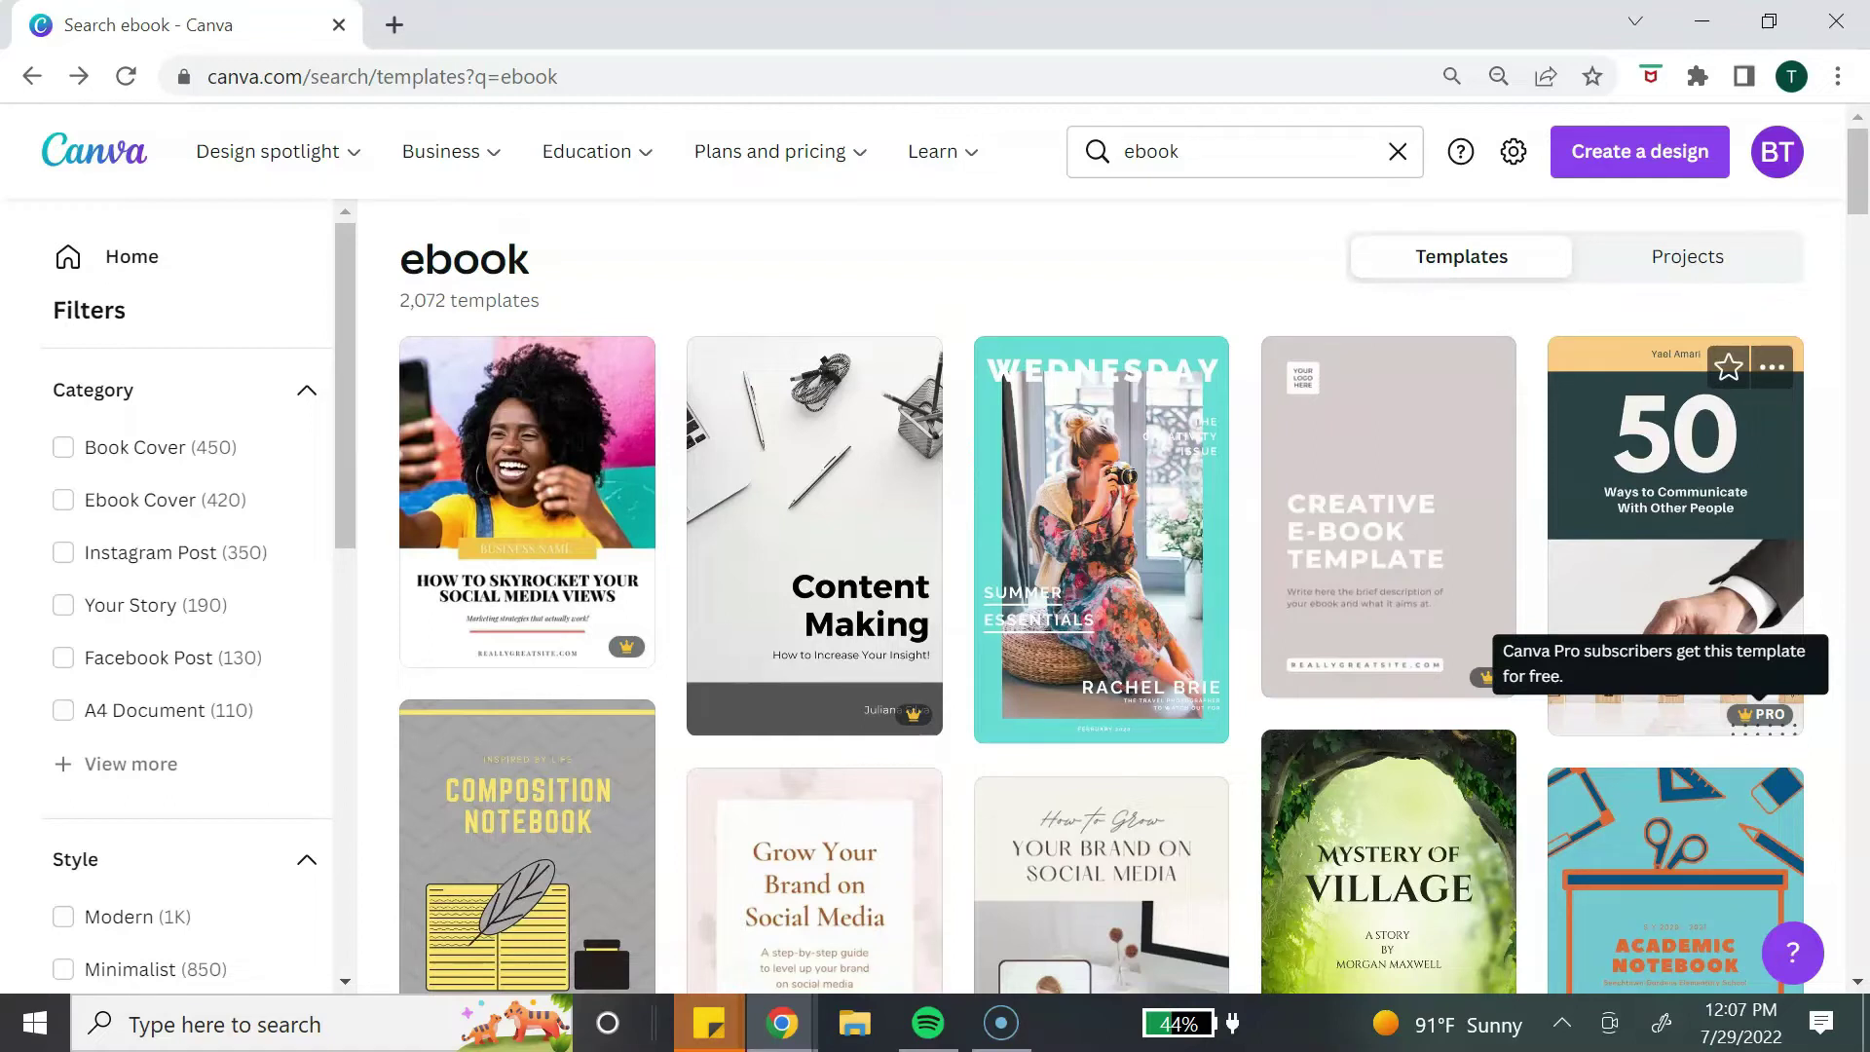
scroll(1754, 721, "down", 3)
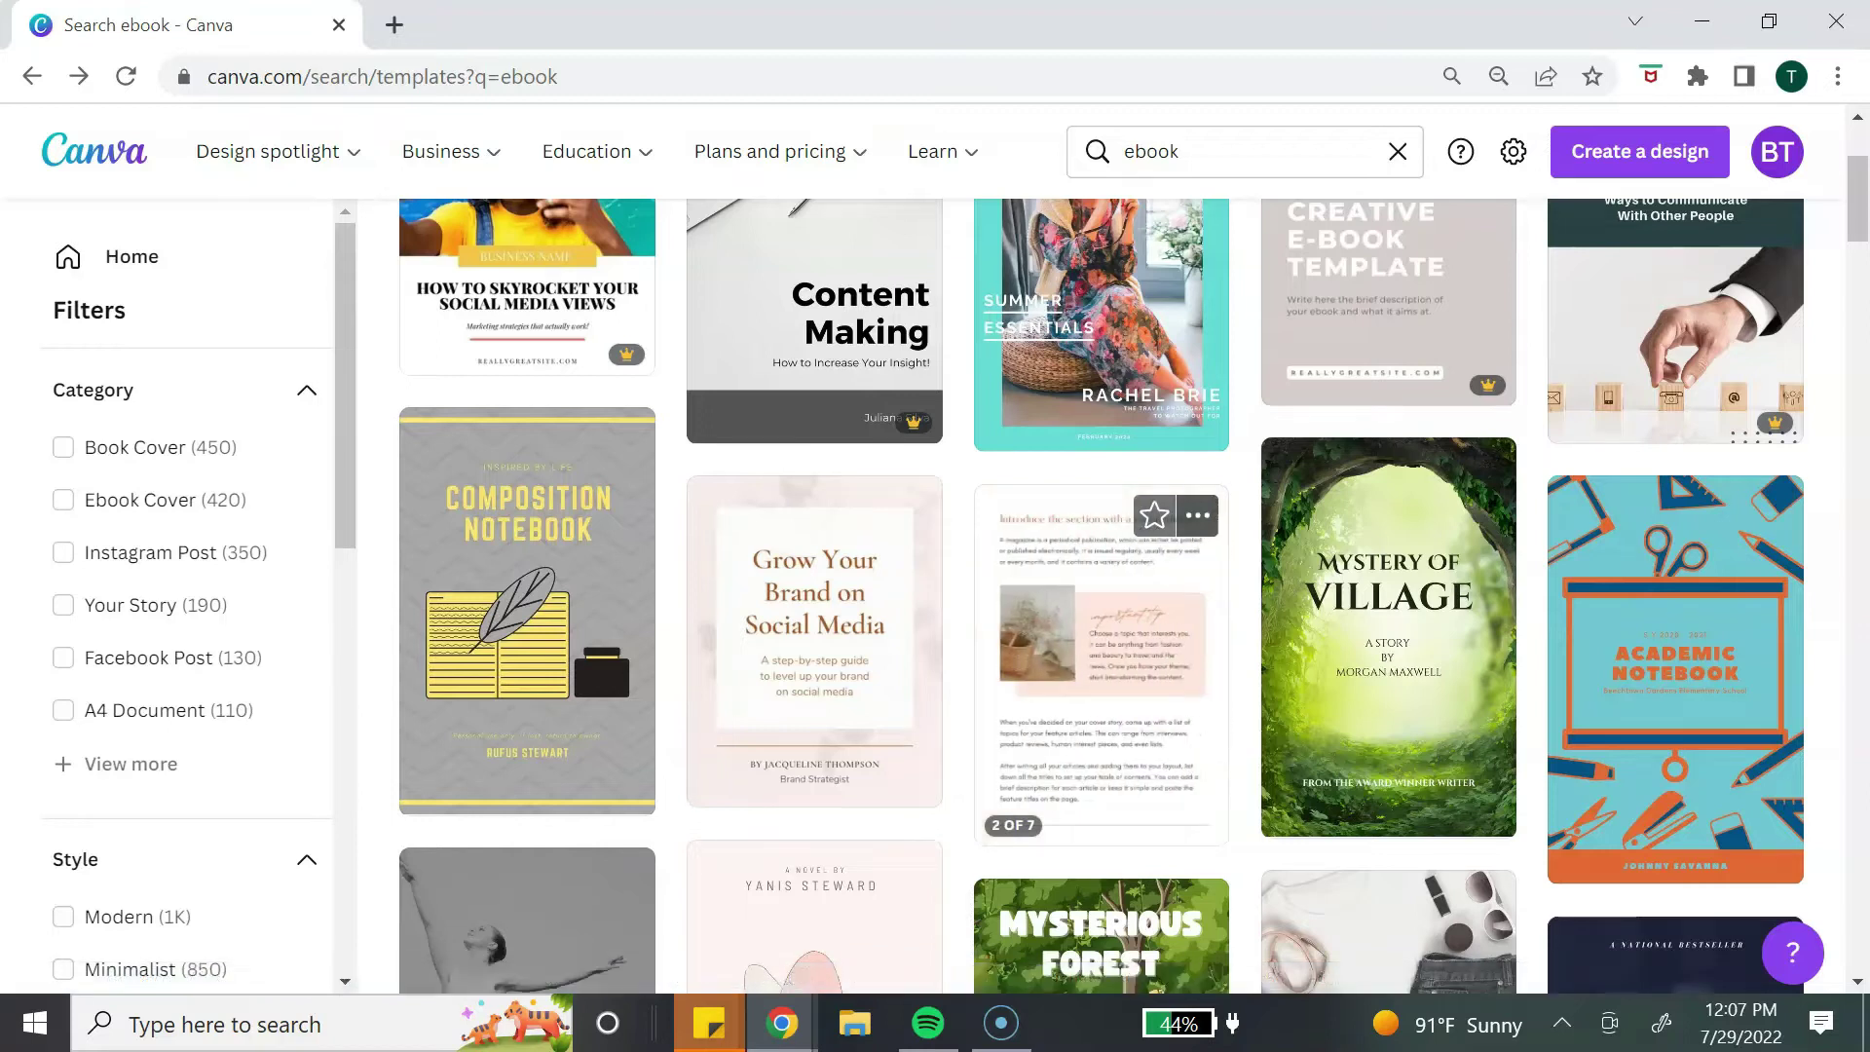
left_click(1198, 514)
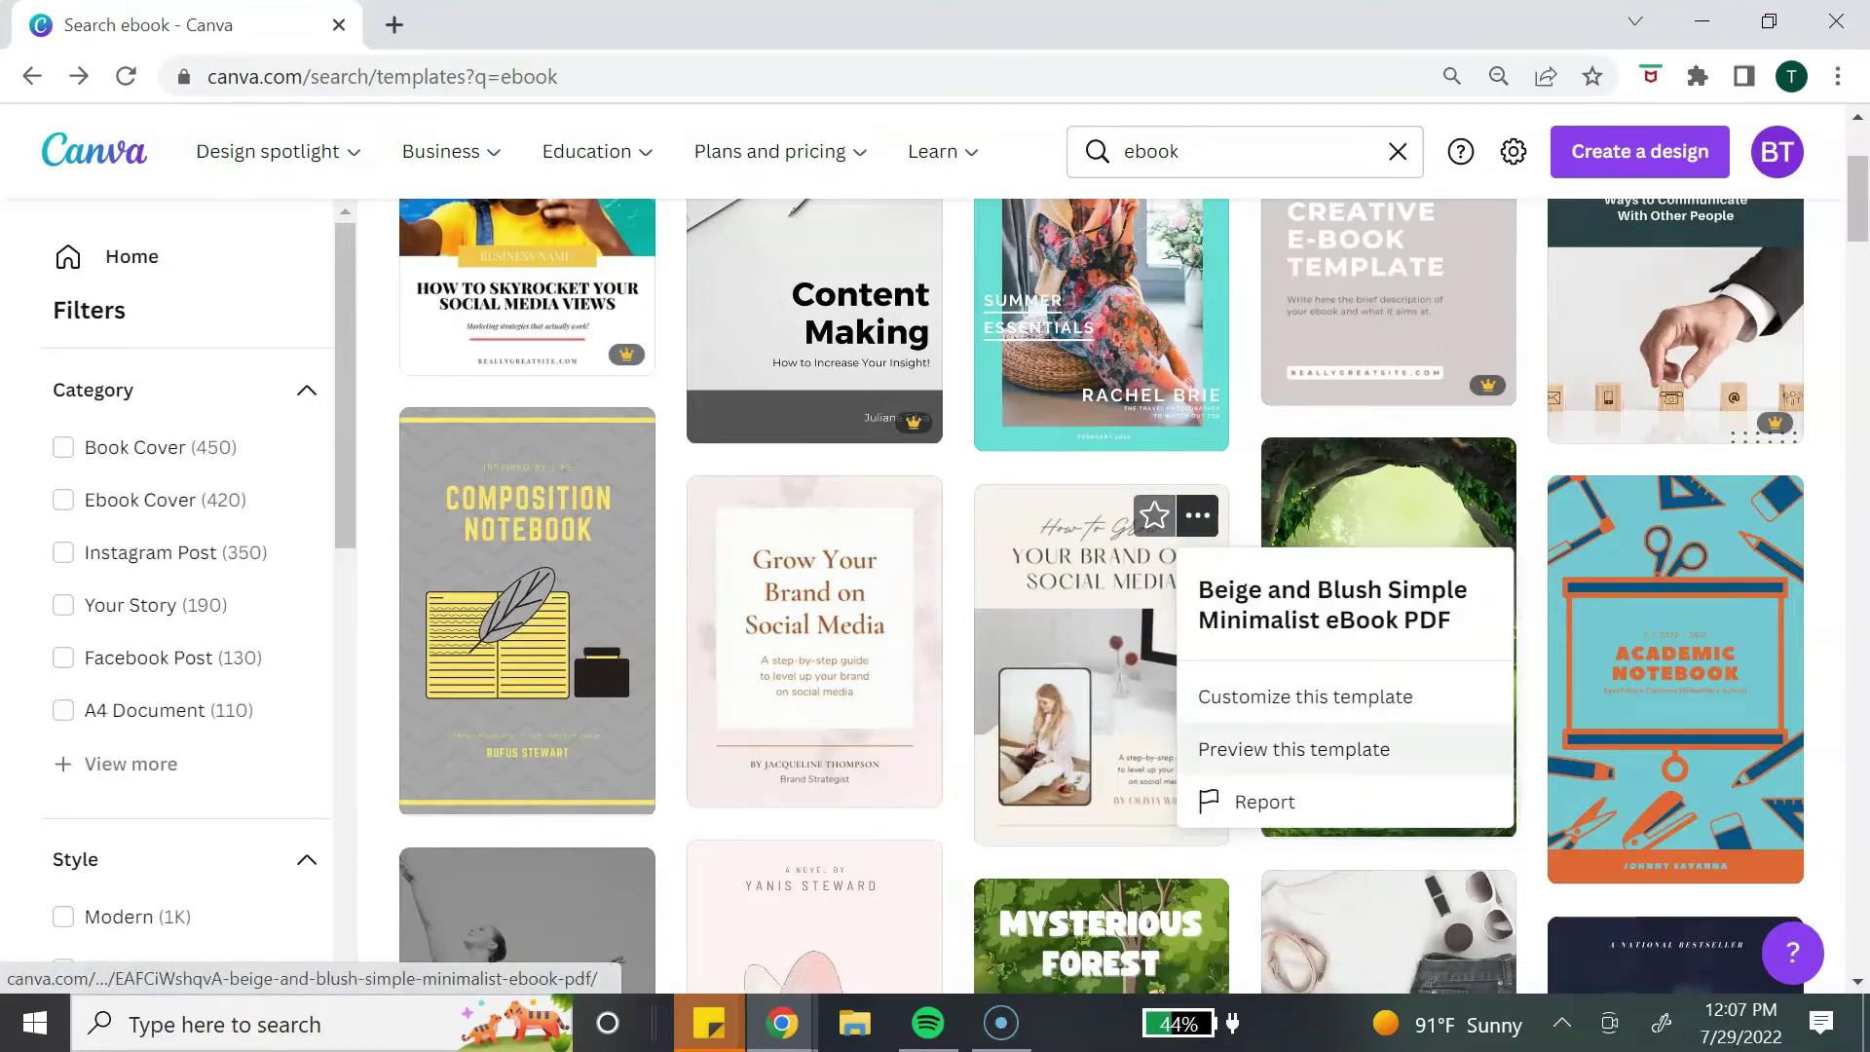
left_click(1295, 749)
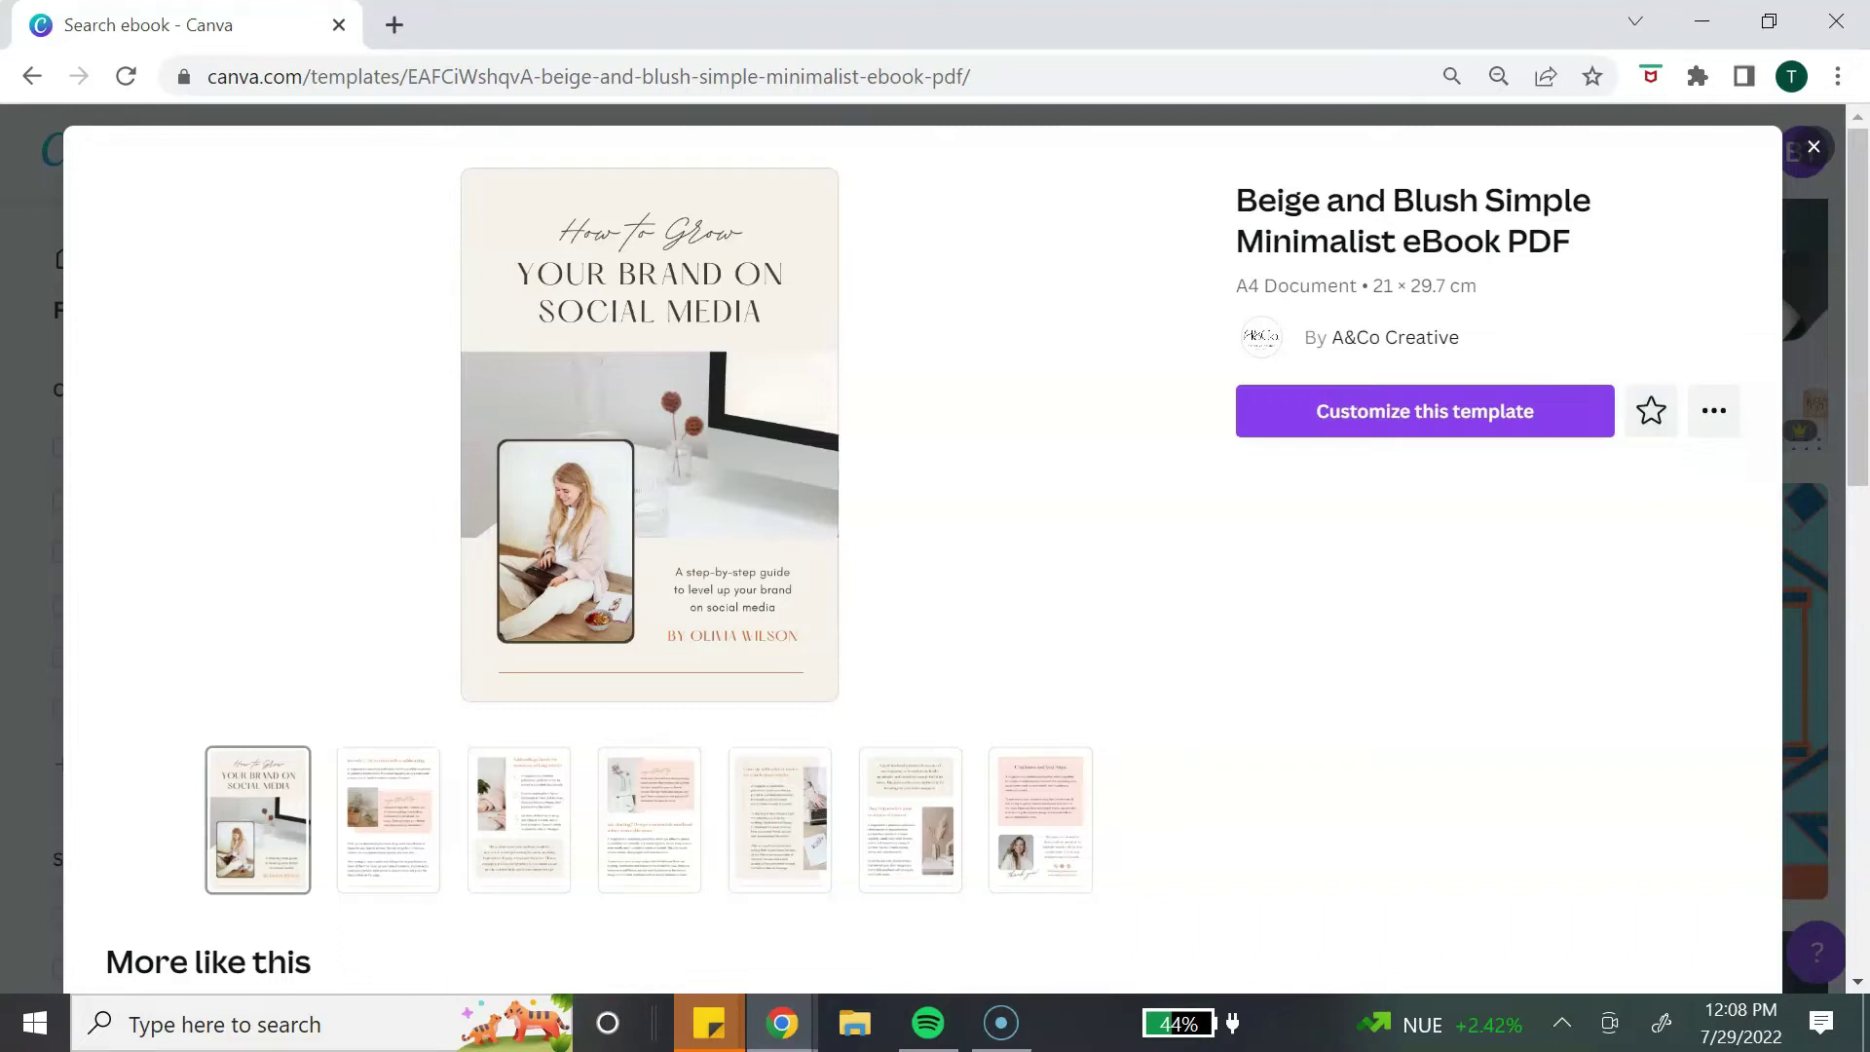
left_click(1426, 411)
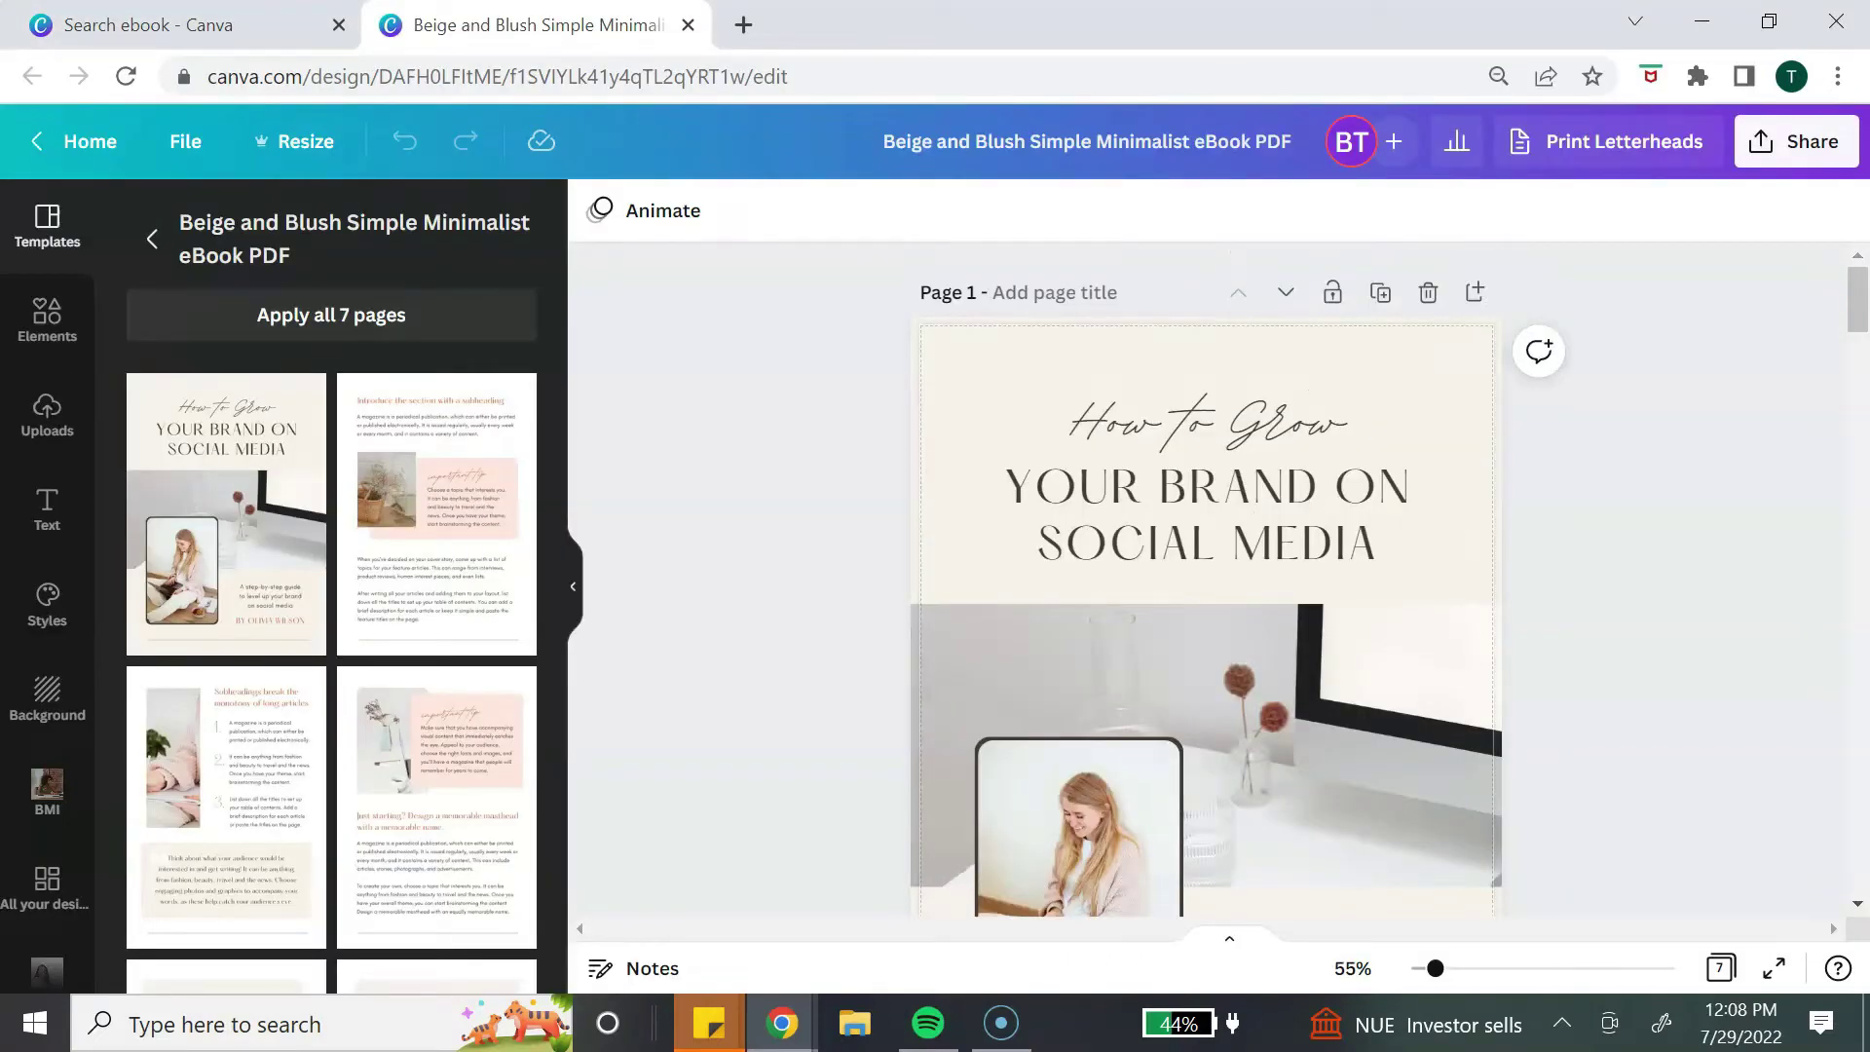
Look over the first pages of the opened ebook template and the file options available for the design.
scroll(1208, 546, "down", 6)
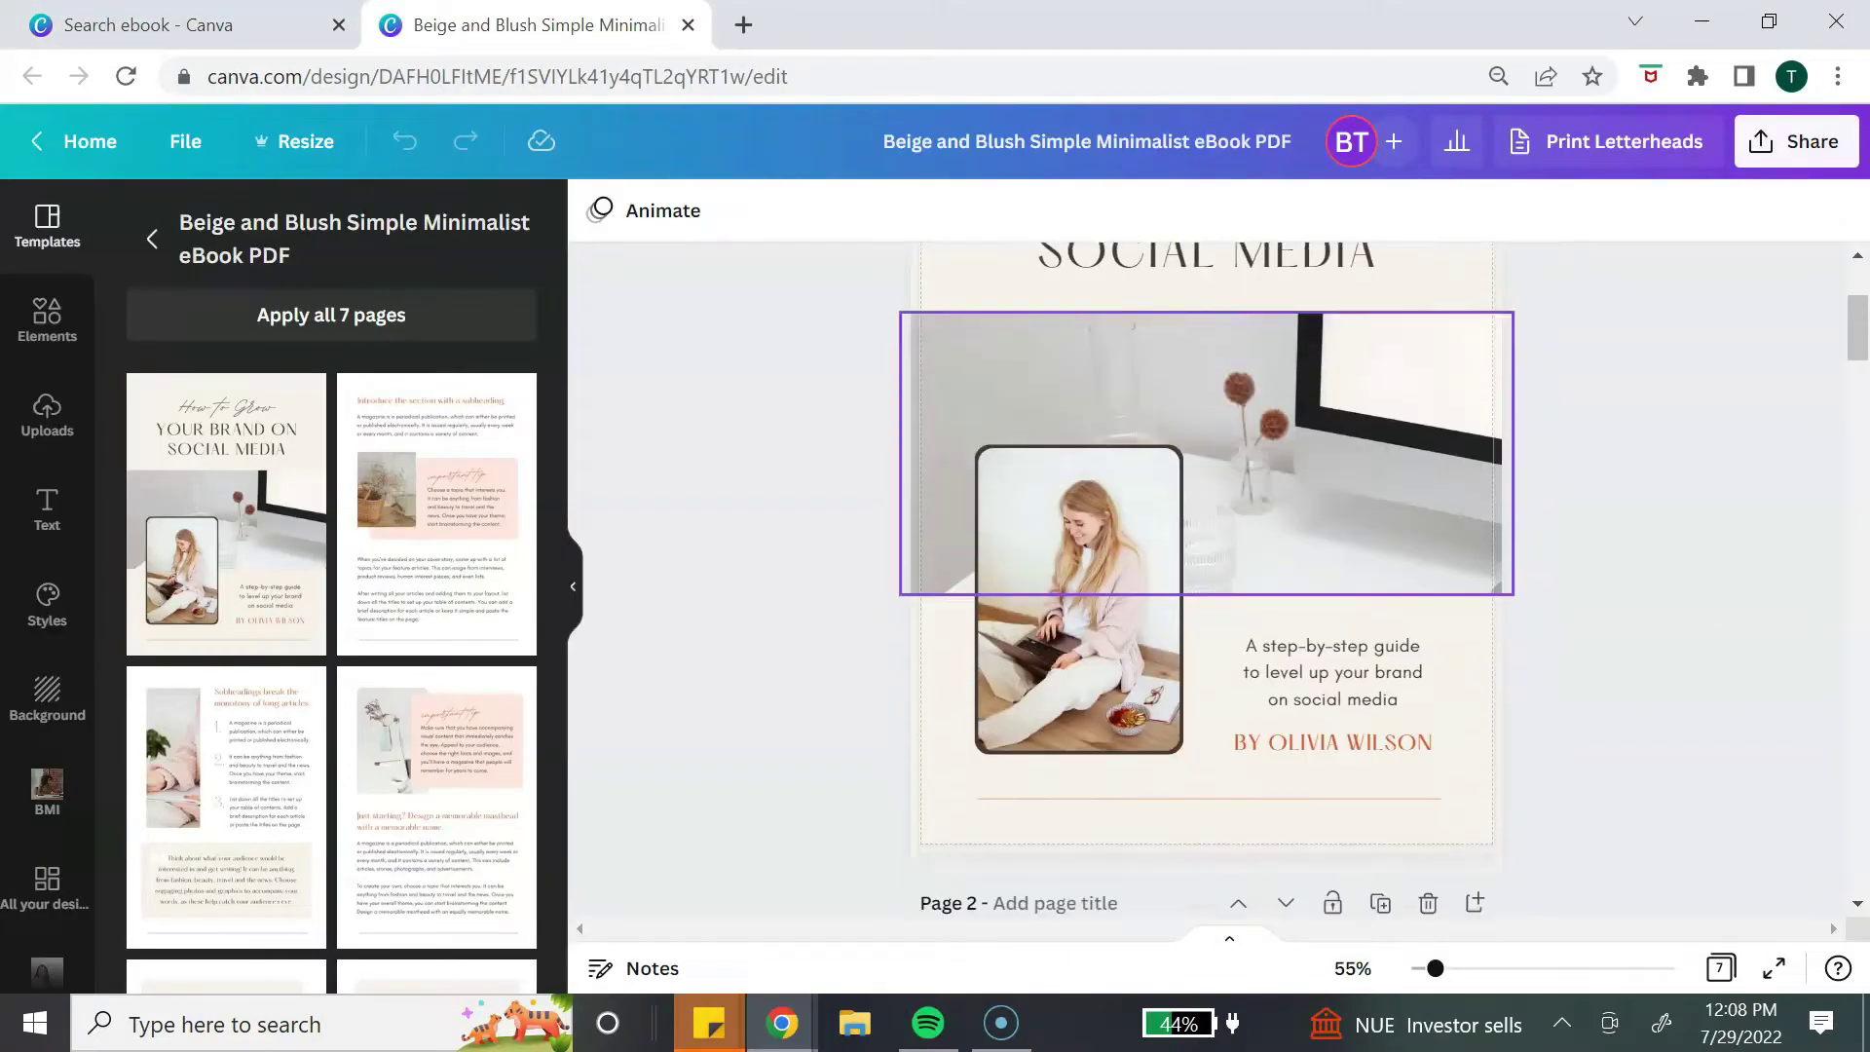
scroll(1208, 579, "down", 10)
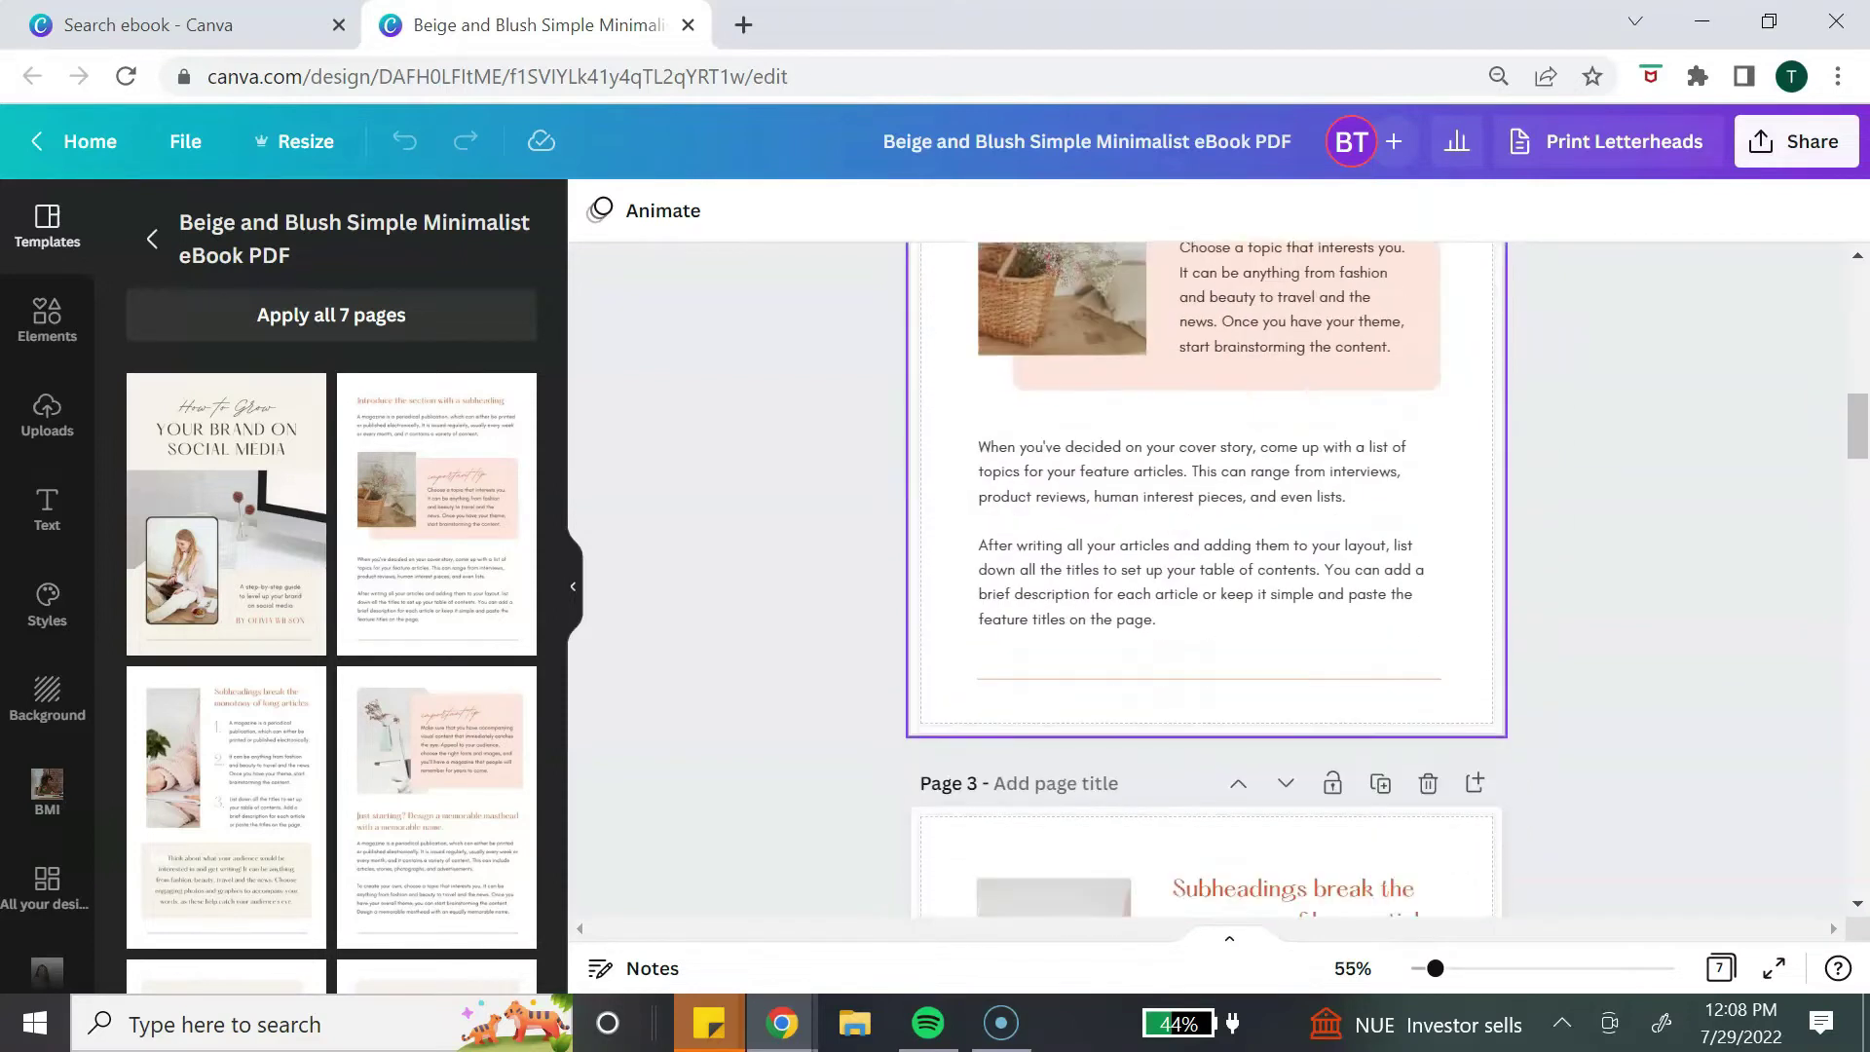
scroll(1208, 584, "down", 2)
scroll(1208, 584, "up", 9)
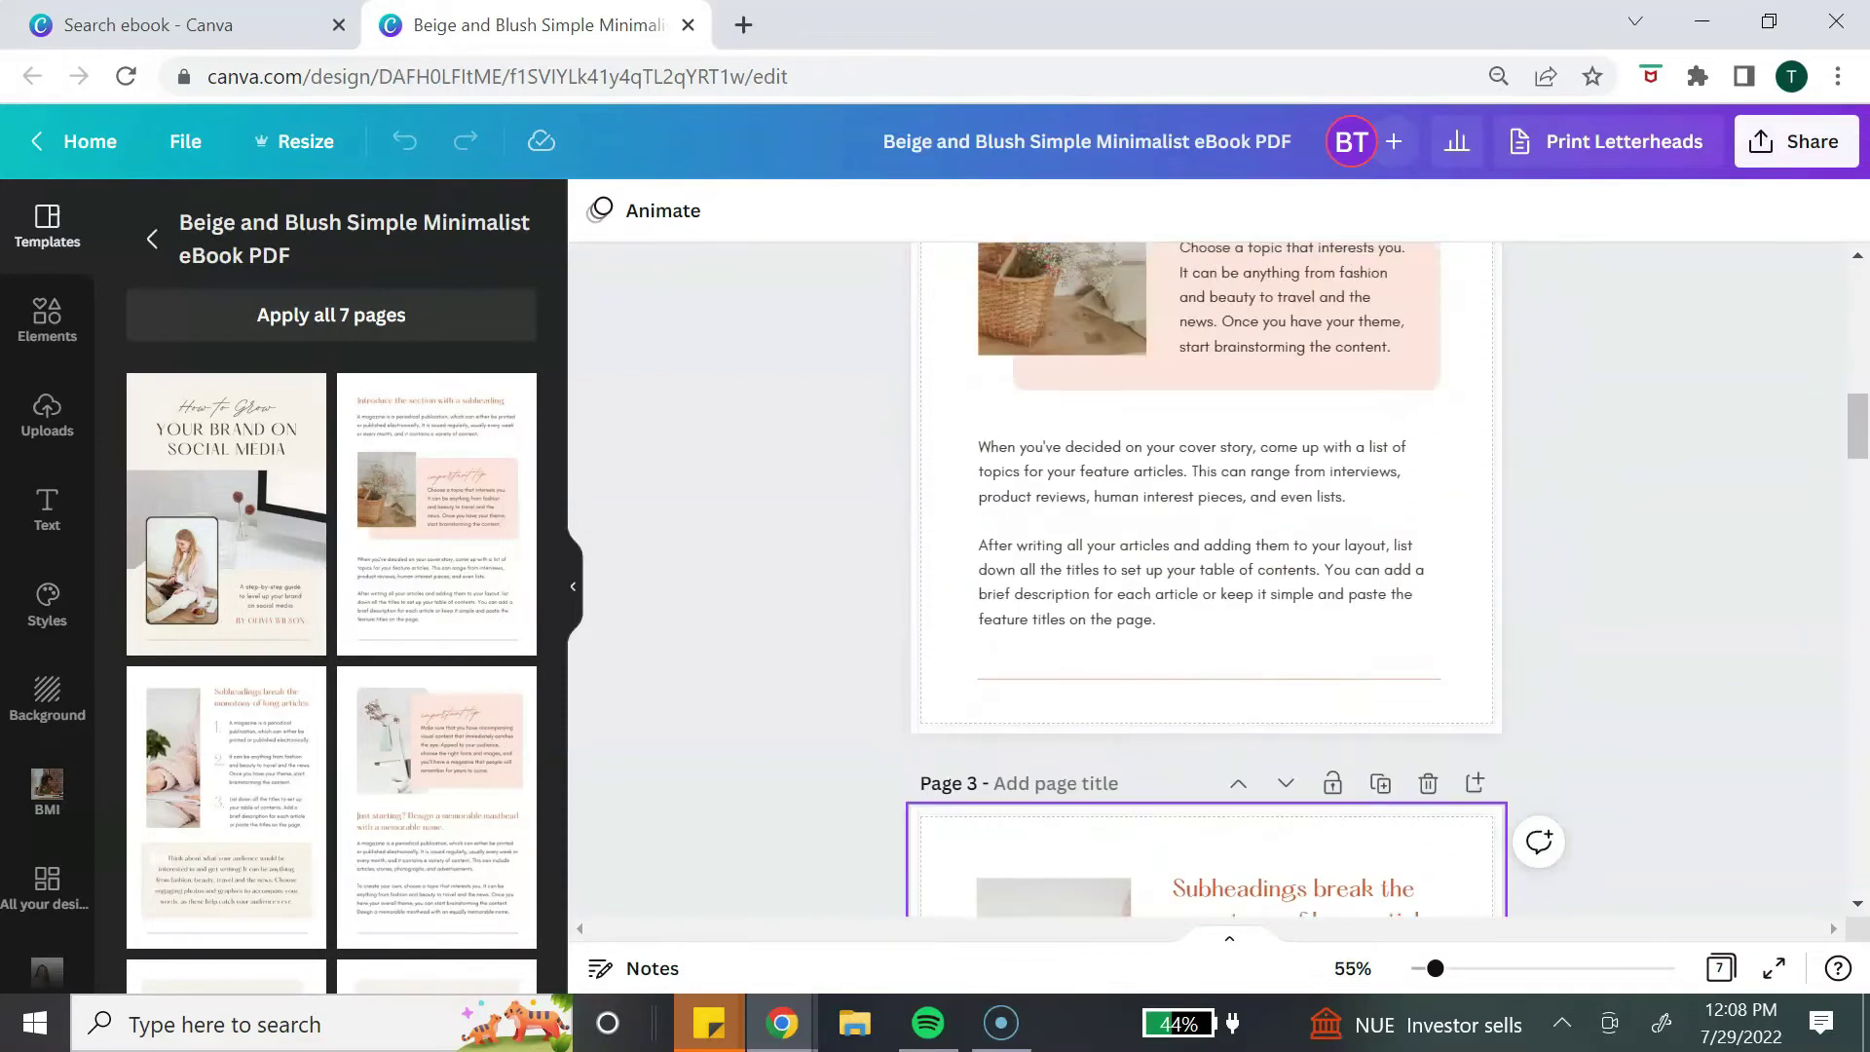
scroll(1208, 585, "up", 6)
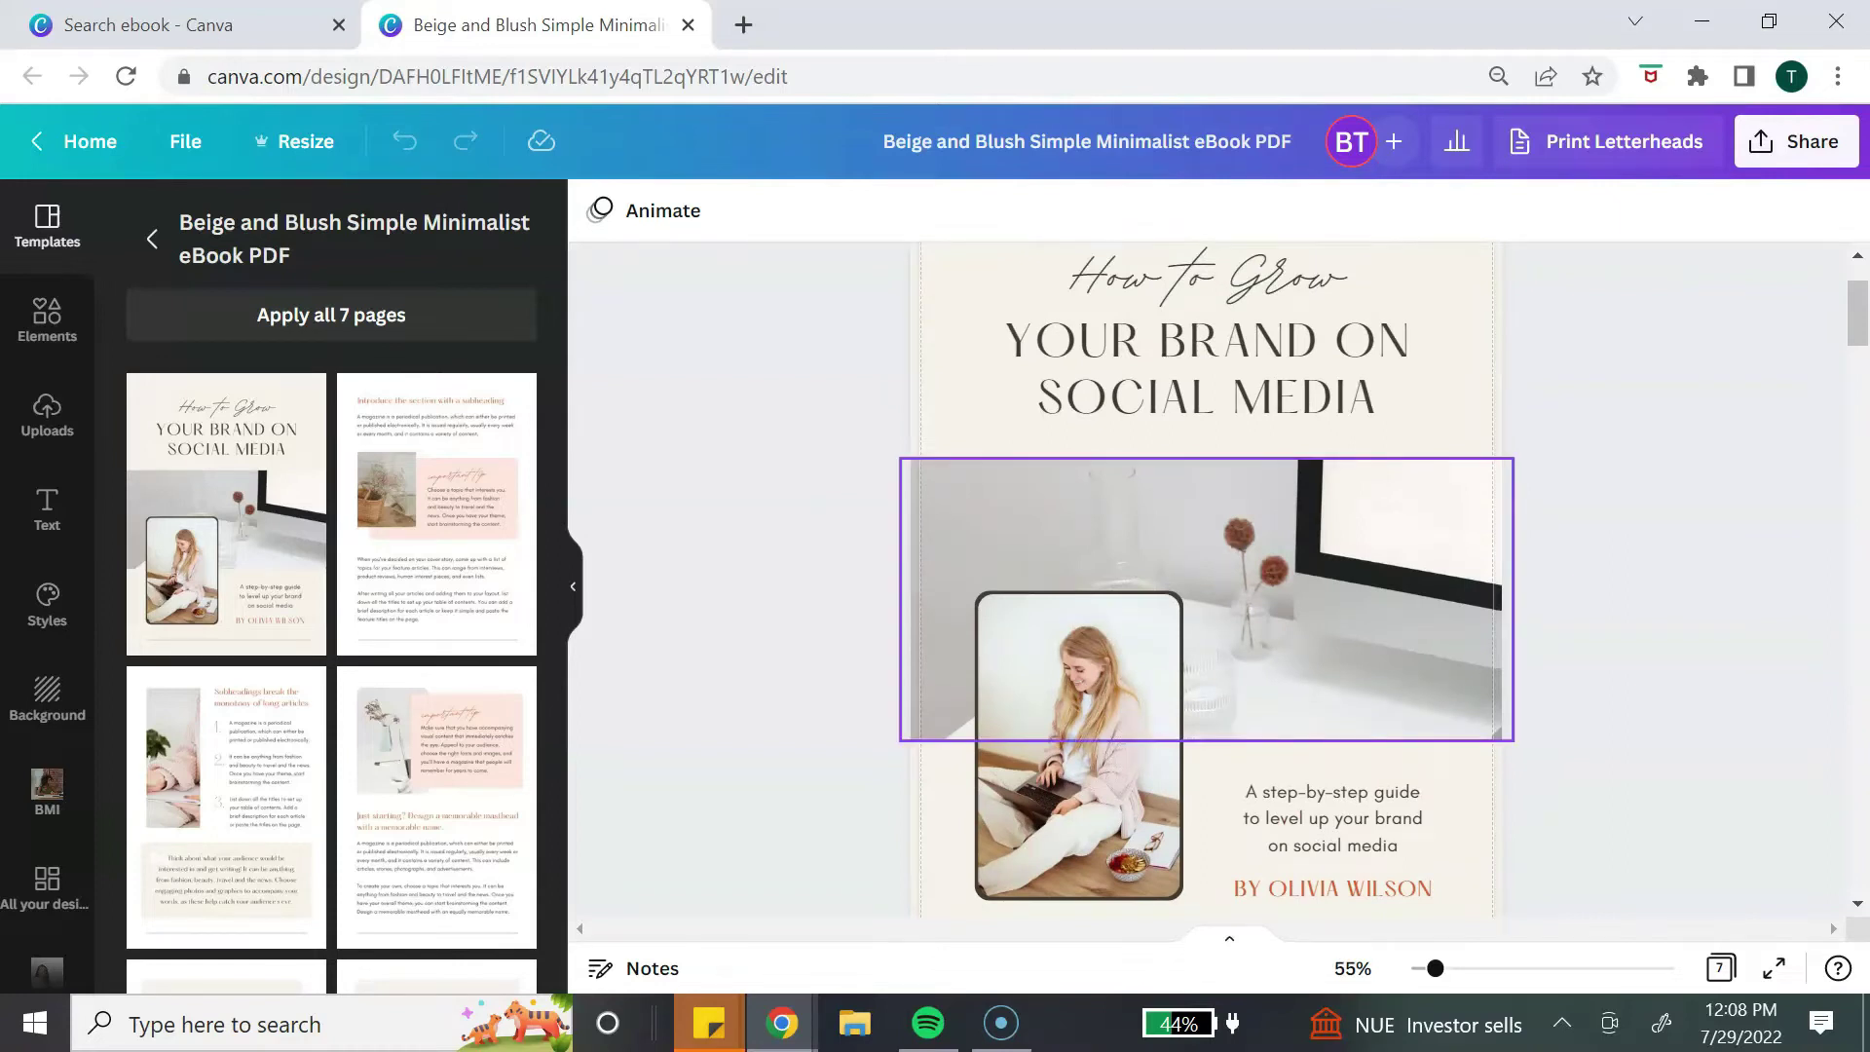
scroll(1208, 584, "up", 2)
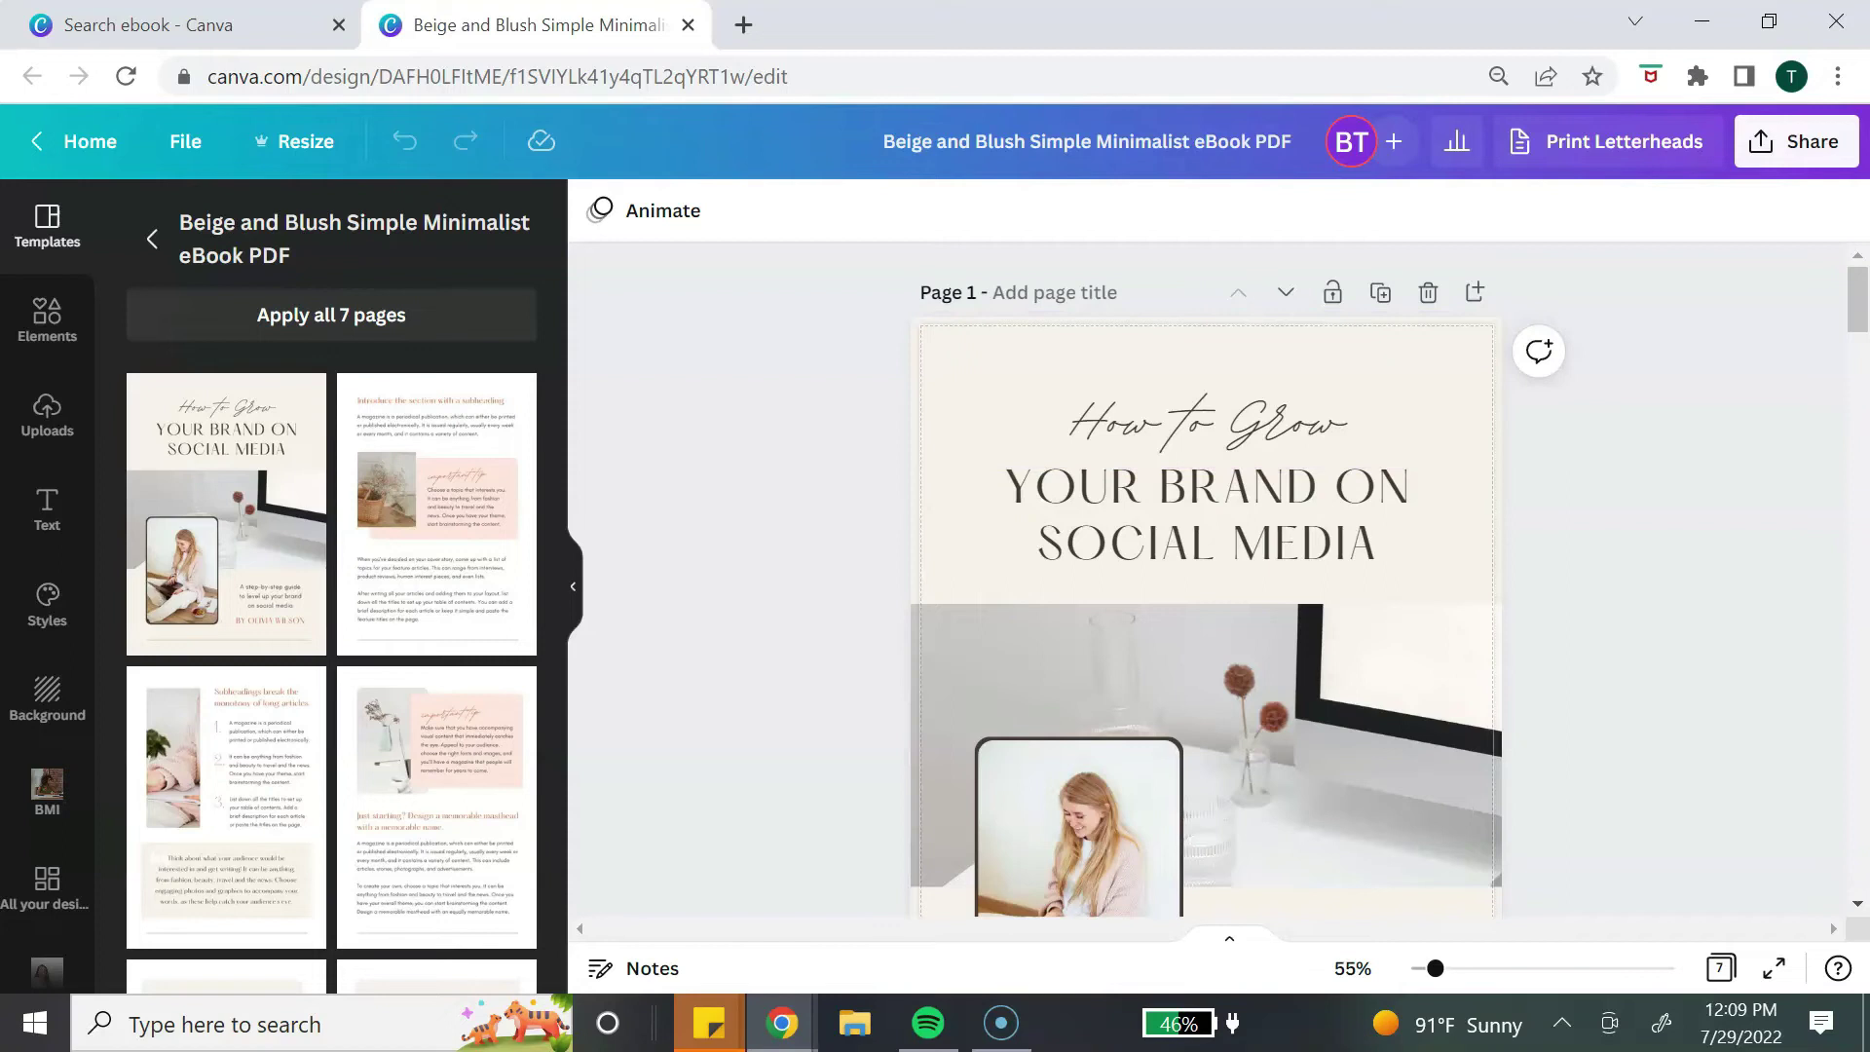
left_click(185, 141)
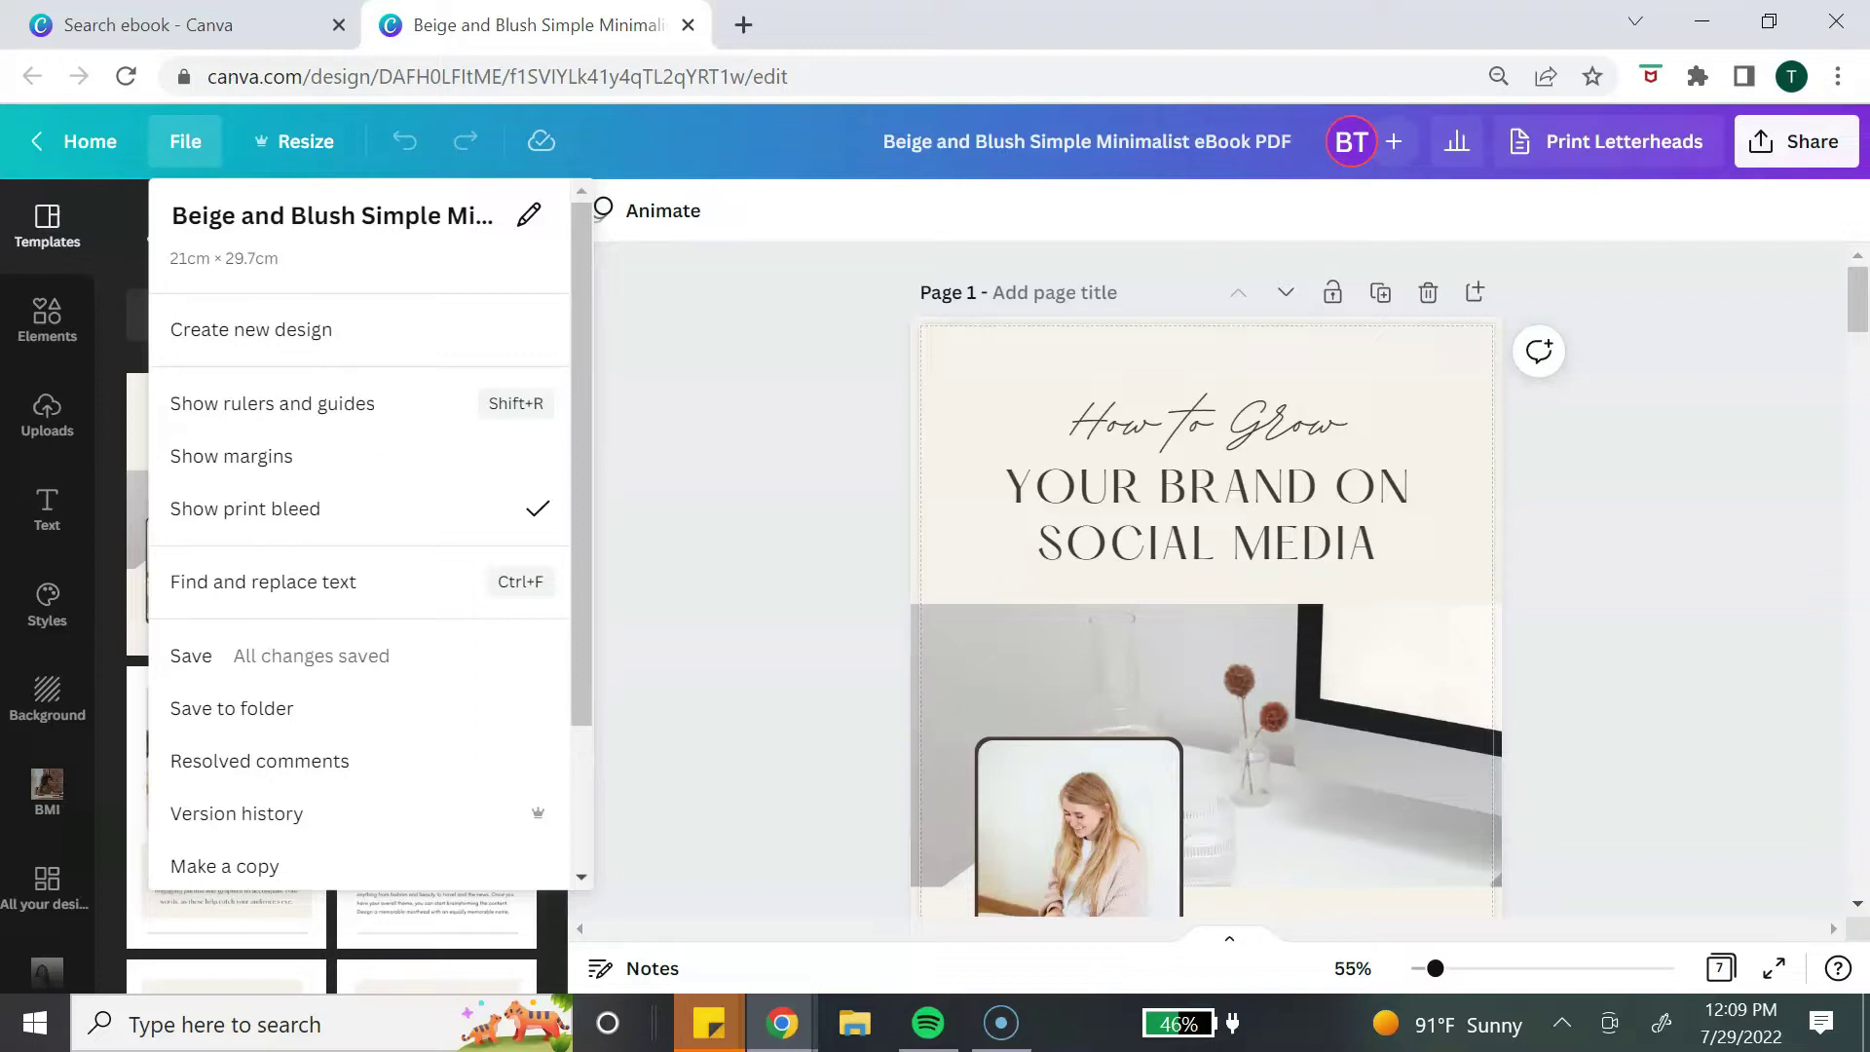
key("Escape")
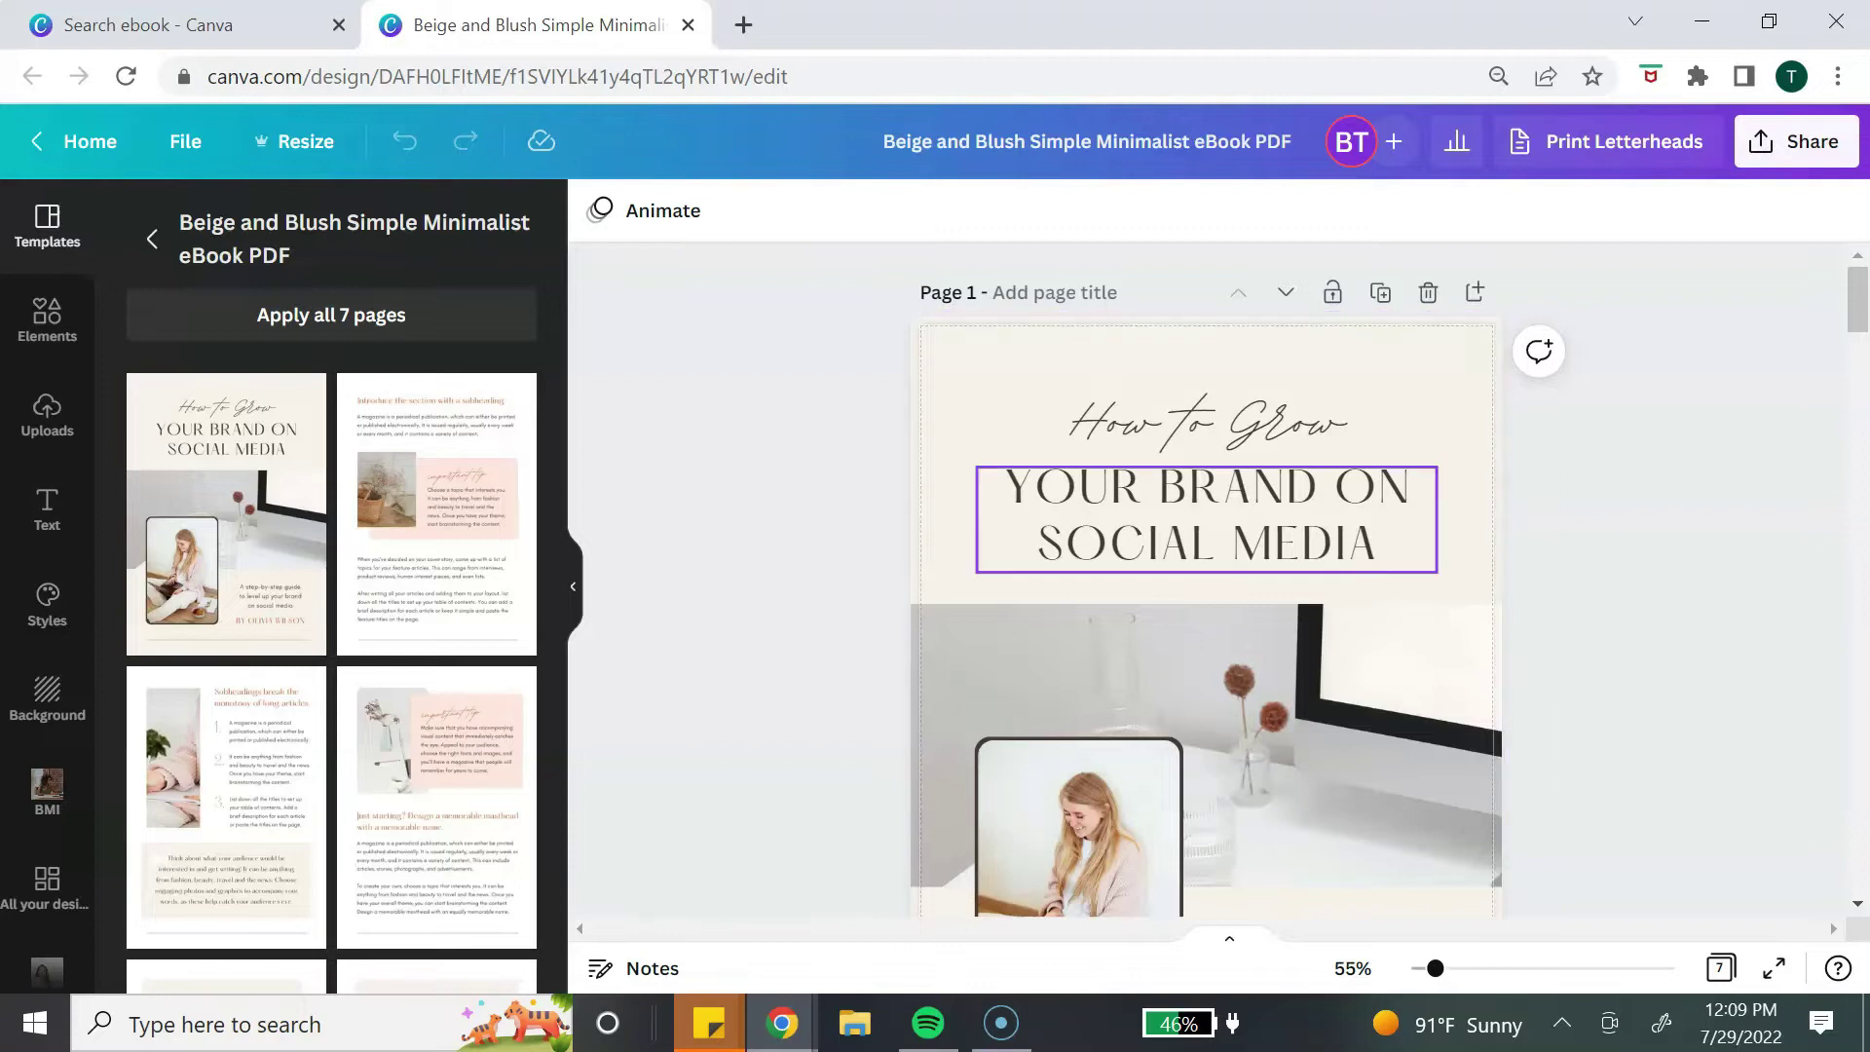
Change the cover title's font to Aileron Regular and apply the change to all Hatton text in the design.
left_click(1206, 516)
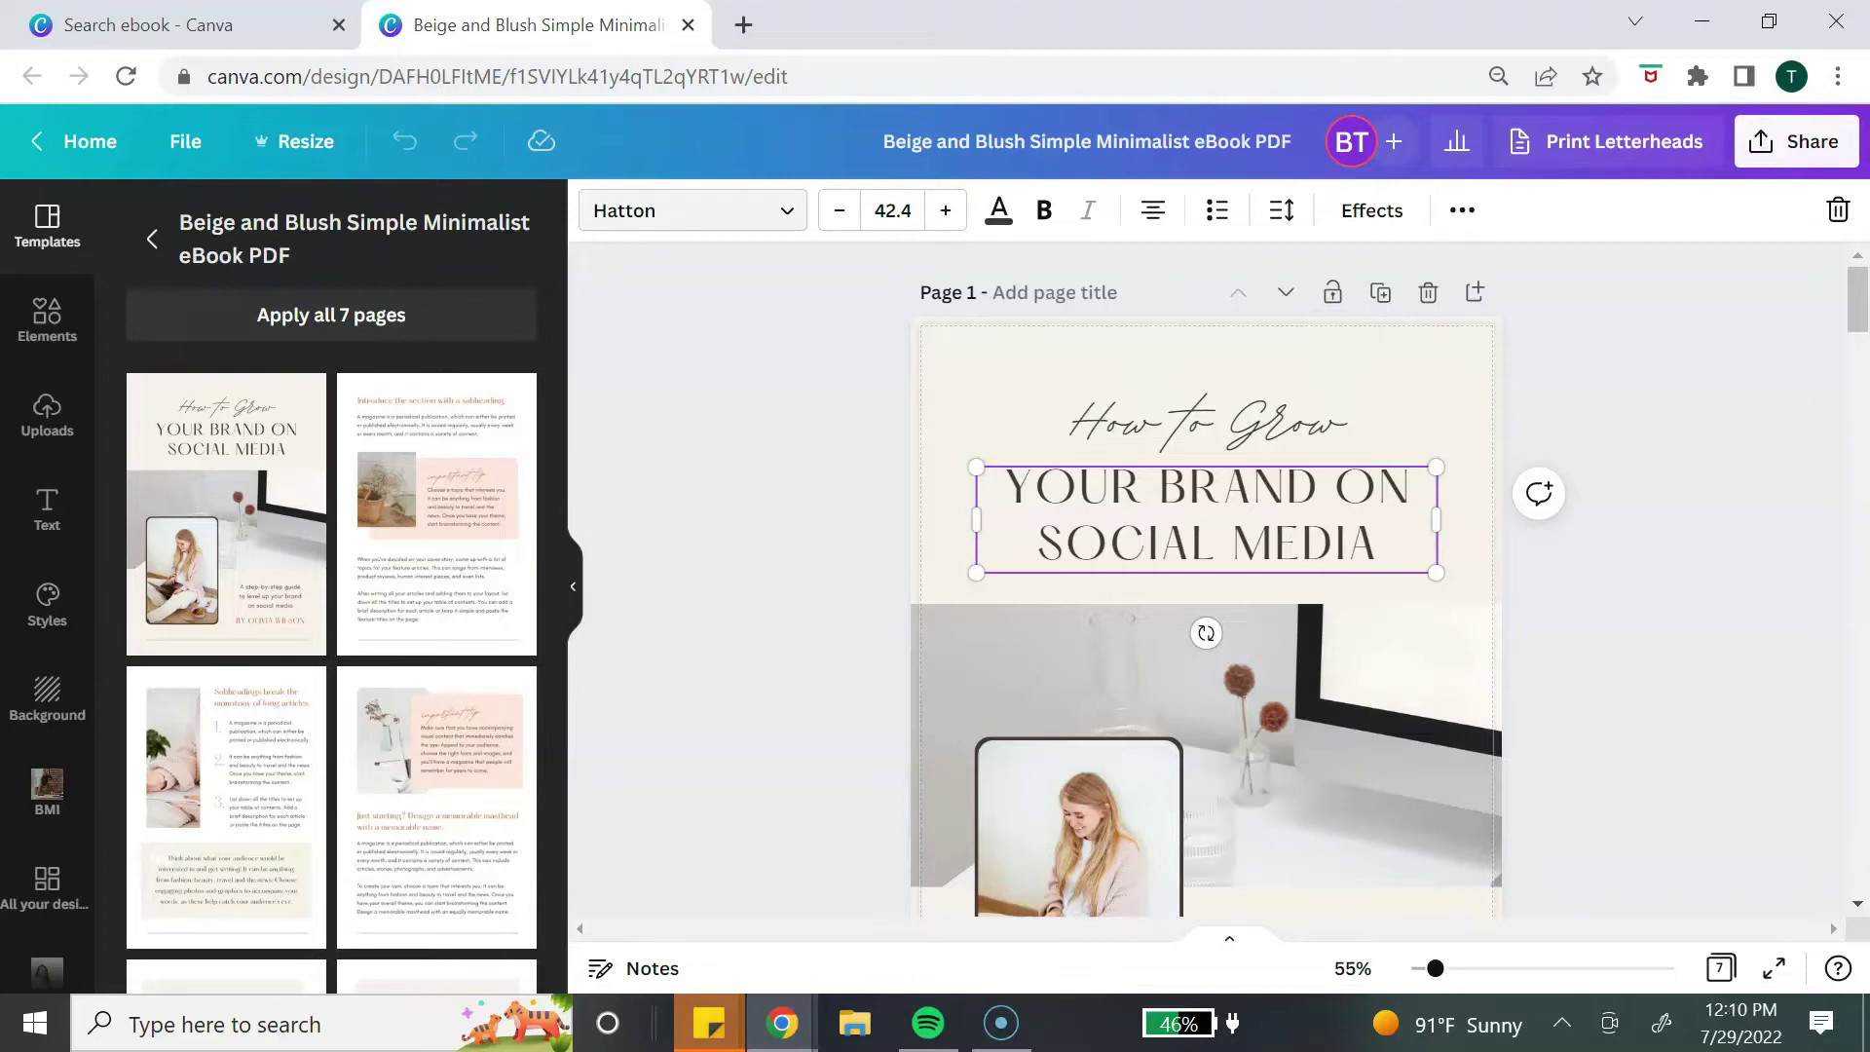
left_click(693, 210)
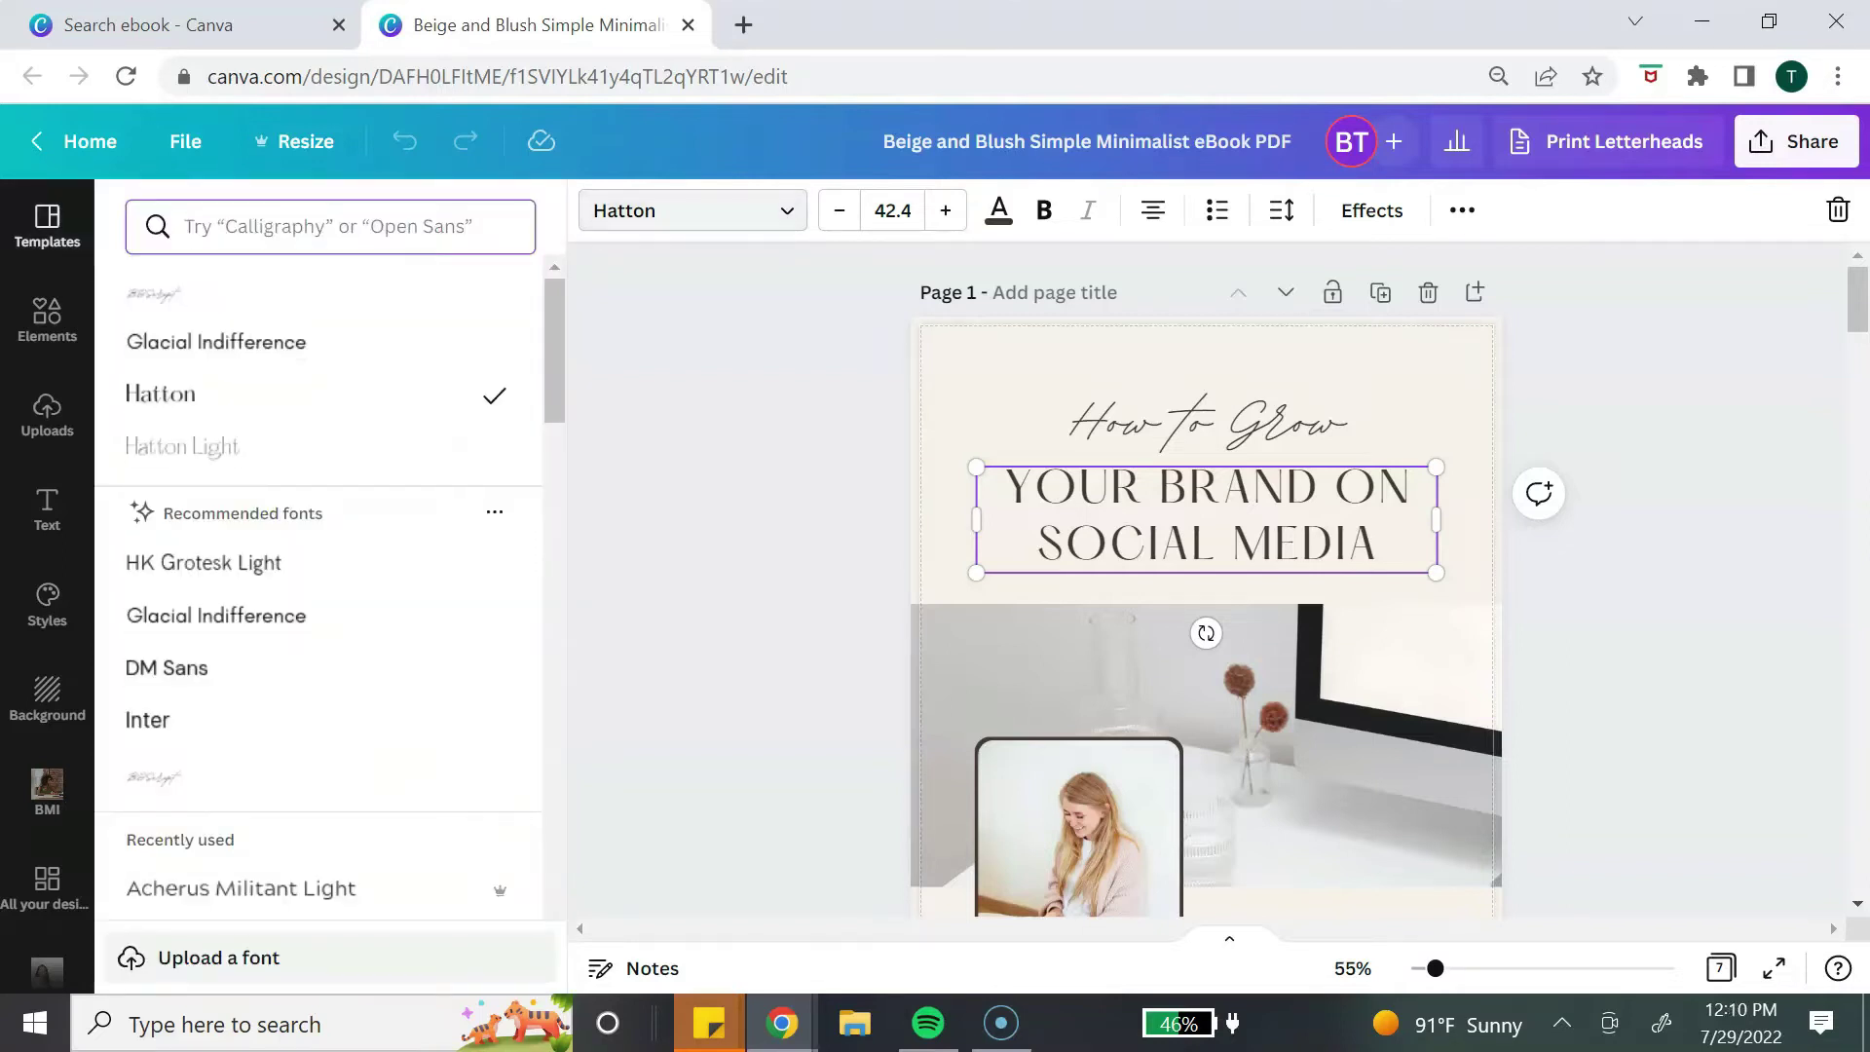
scroll(331, 584, "down", 5)
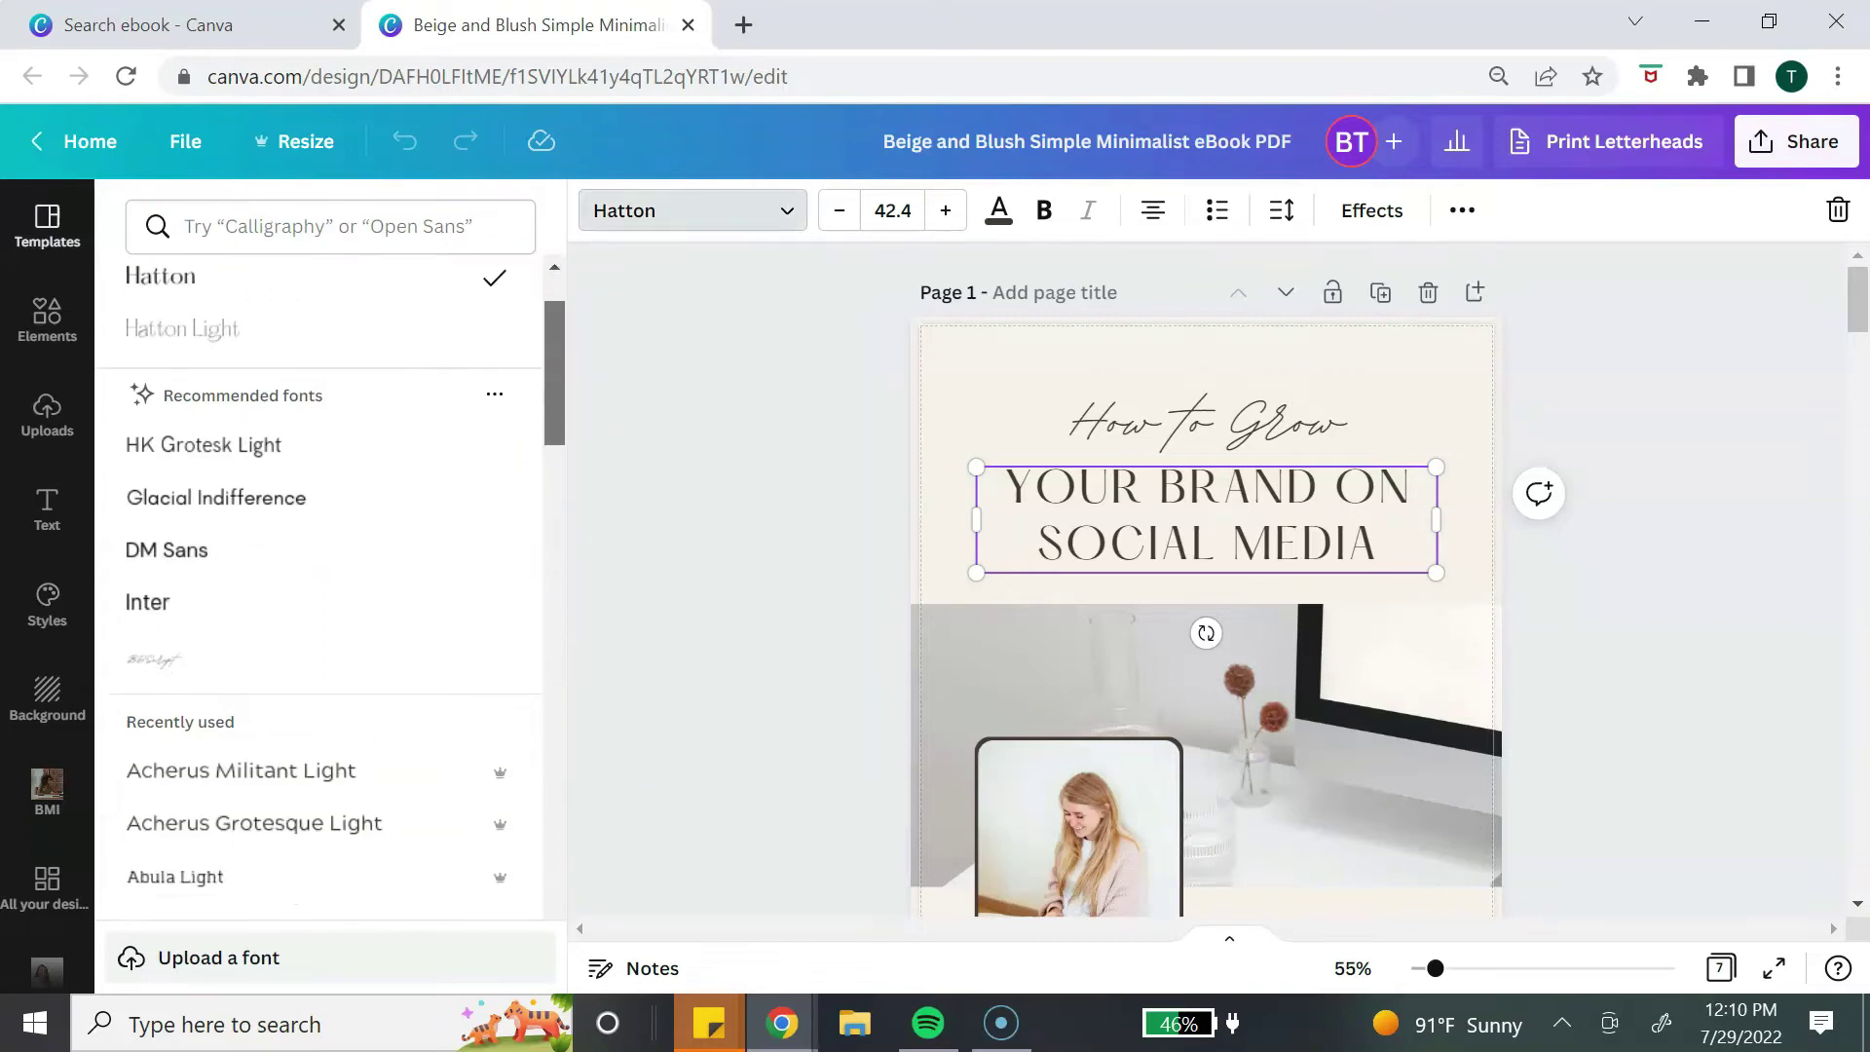
scroll(331, 604, "down", 6)
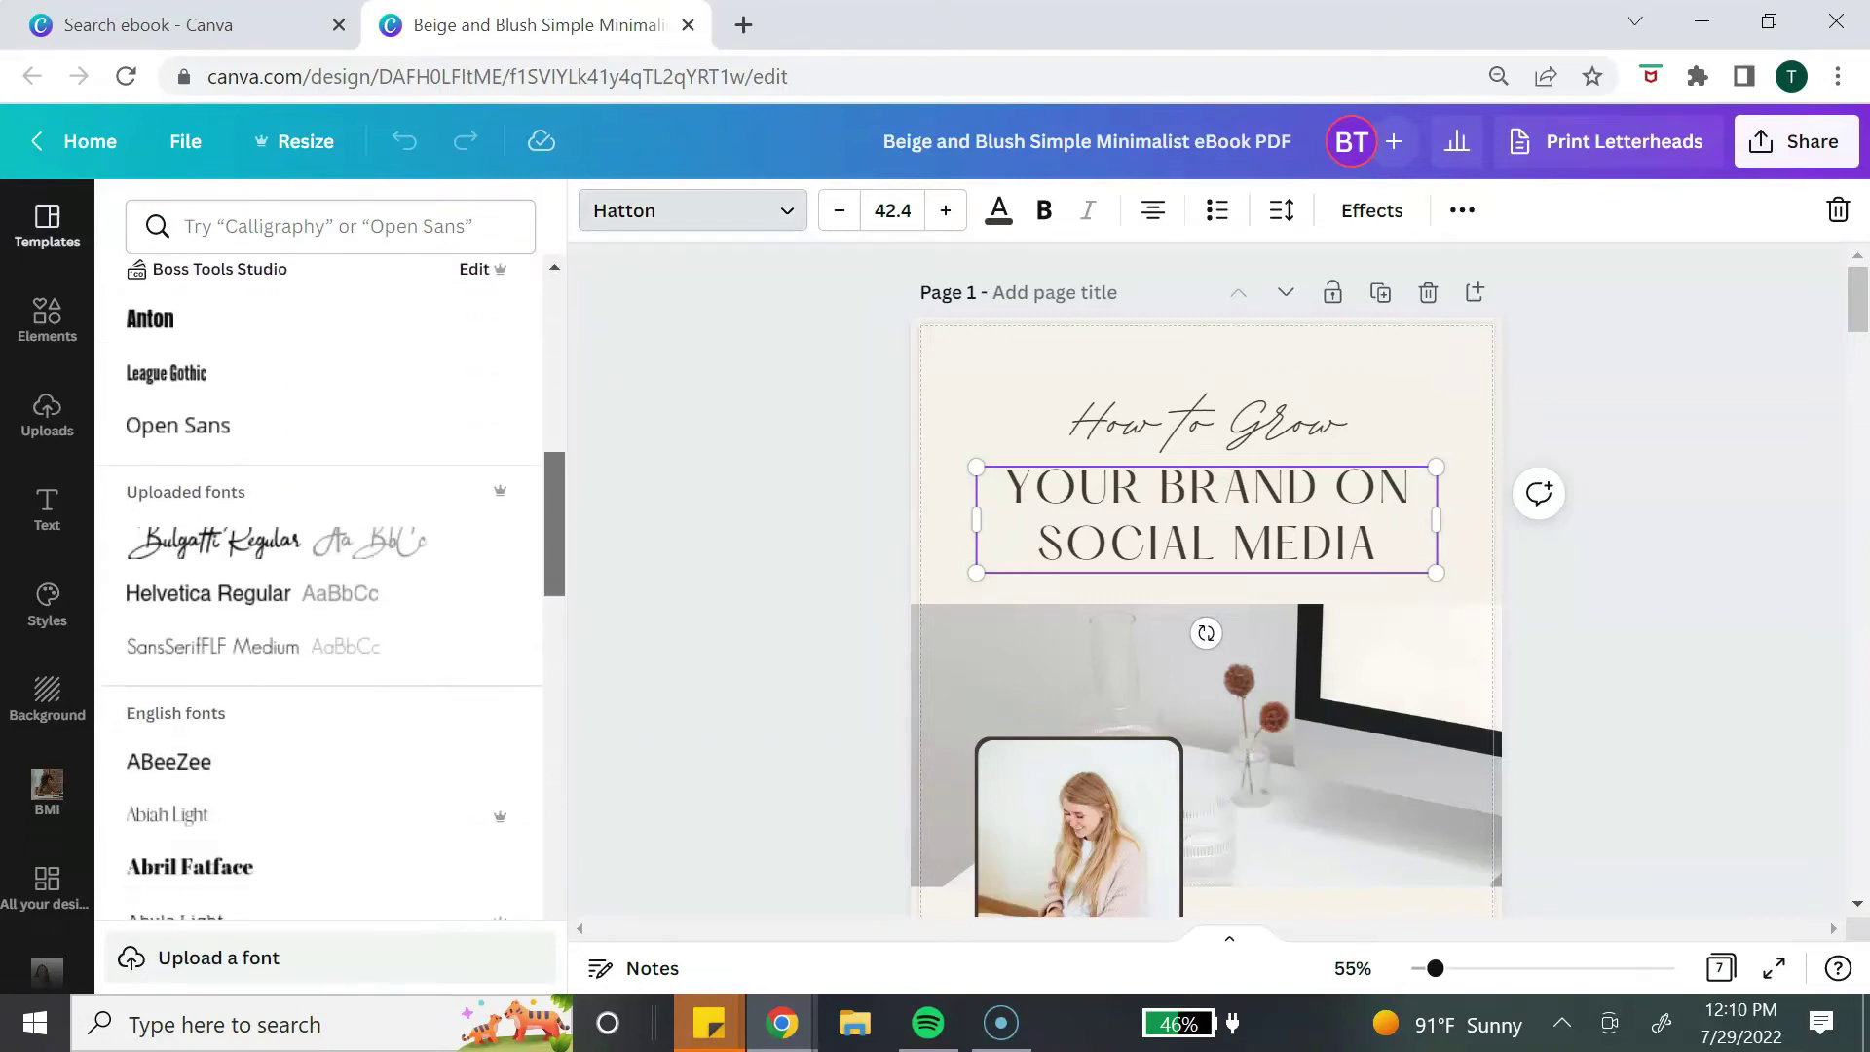
scroll(331, 594, "down", 2)
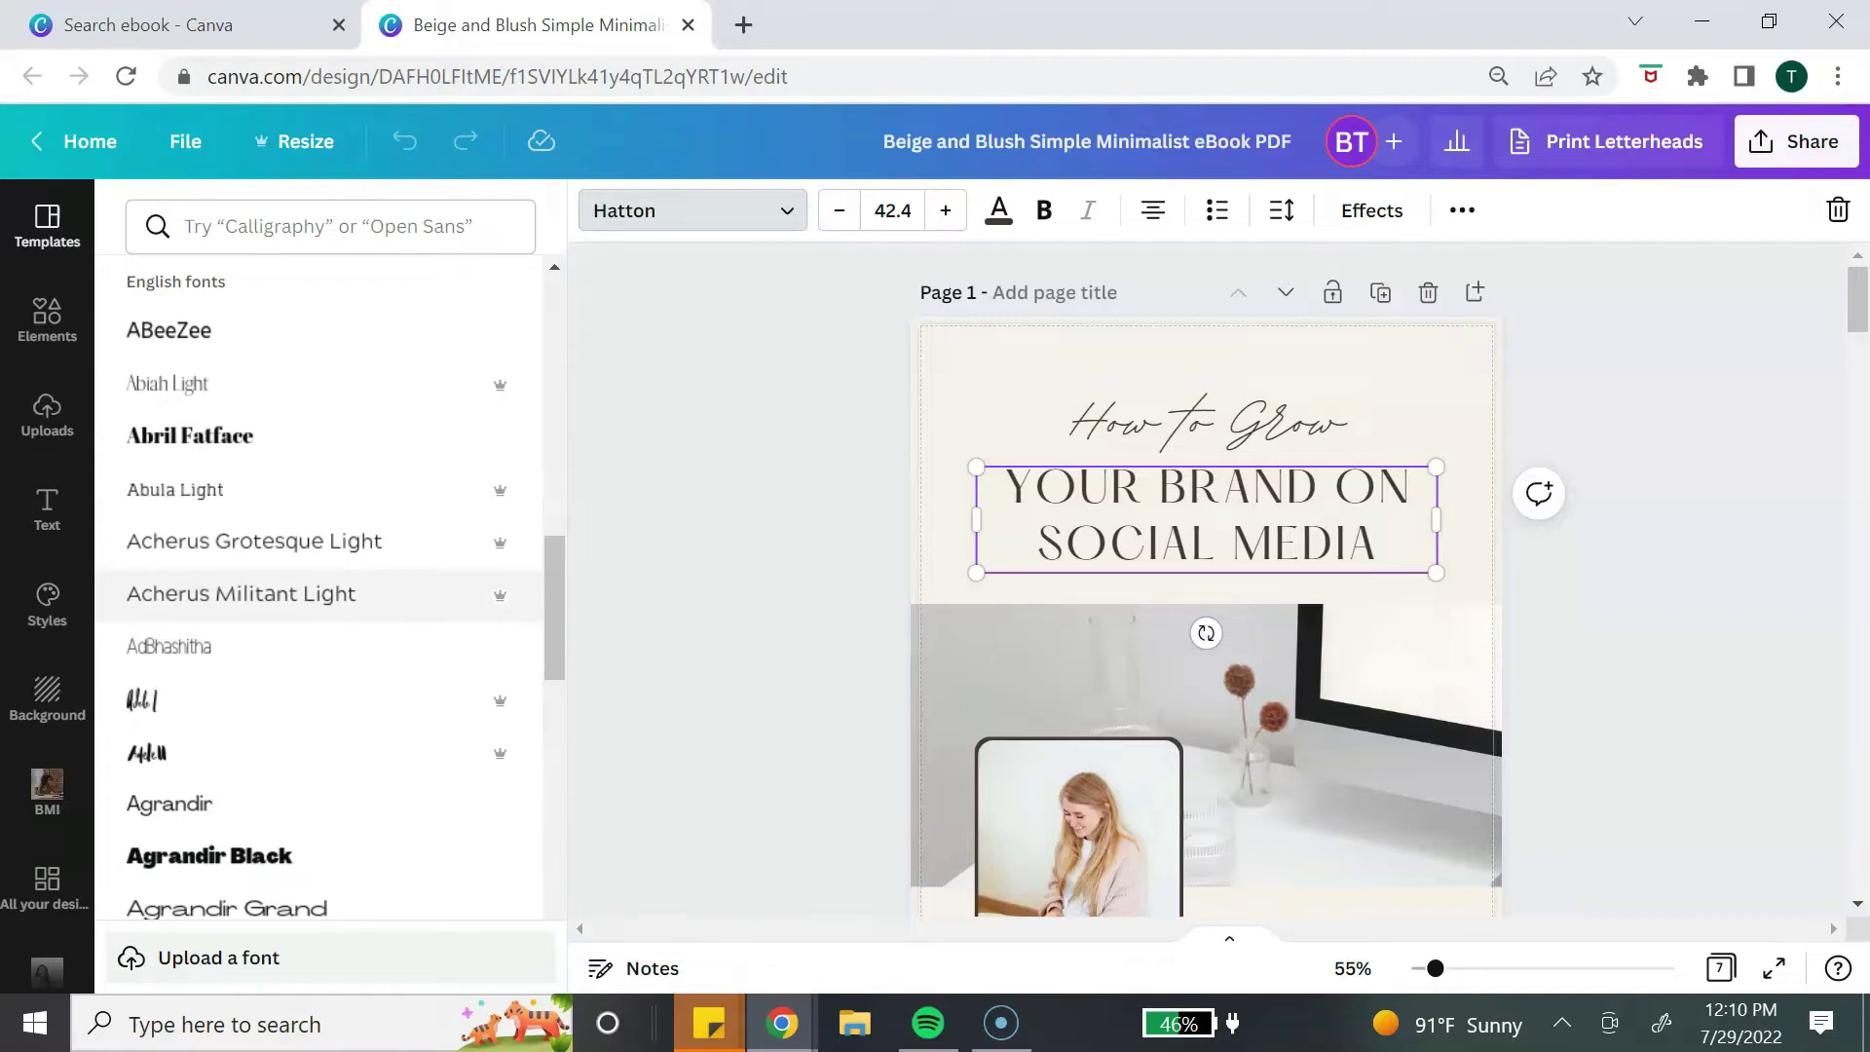
scroll(331, 594, "down", 4)
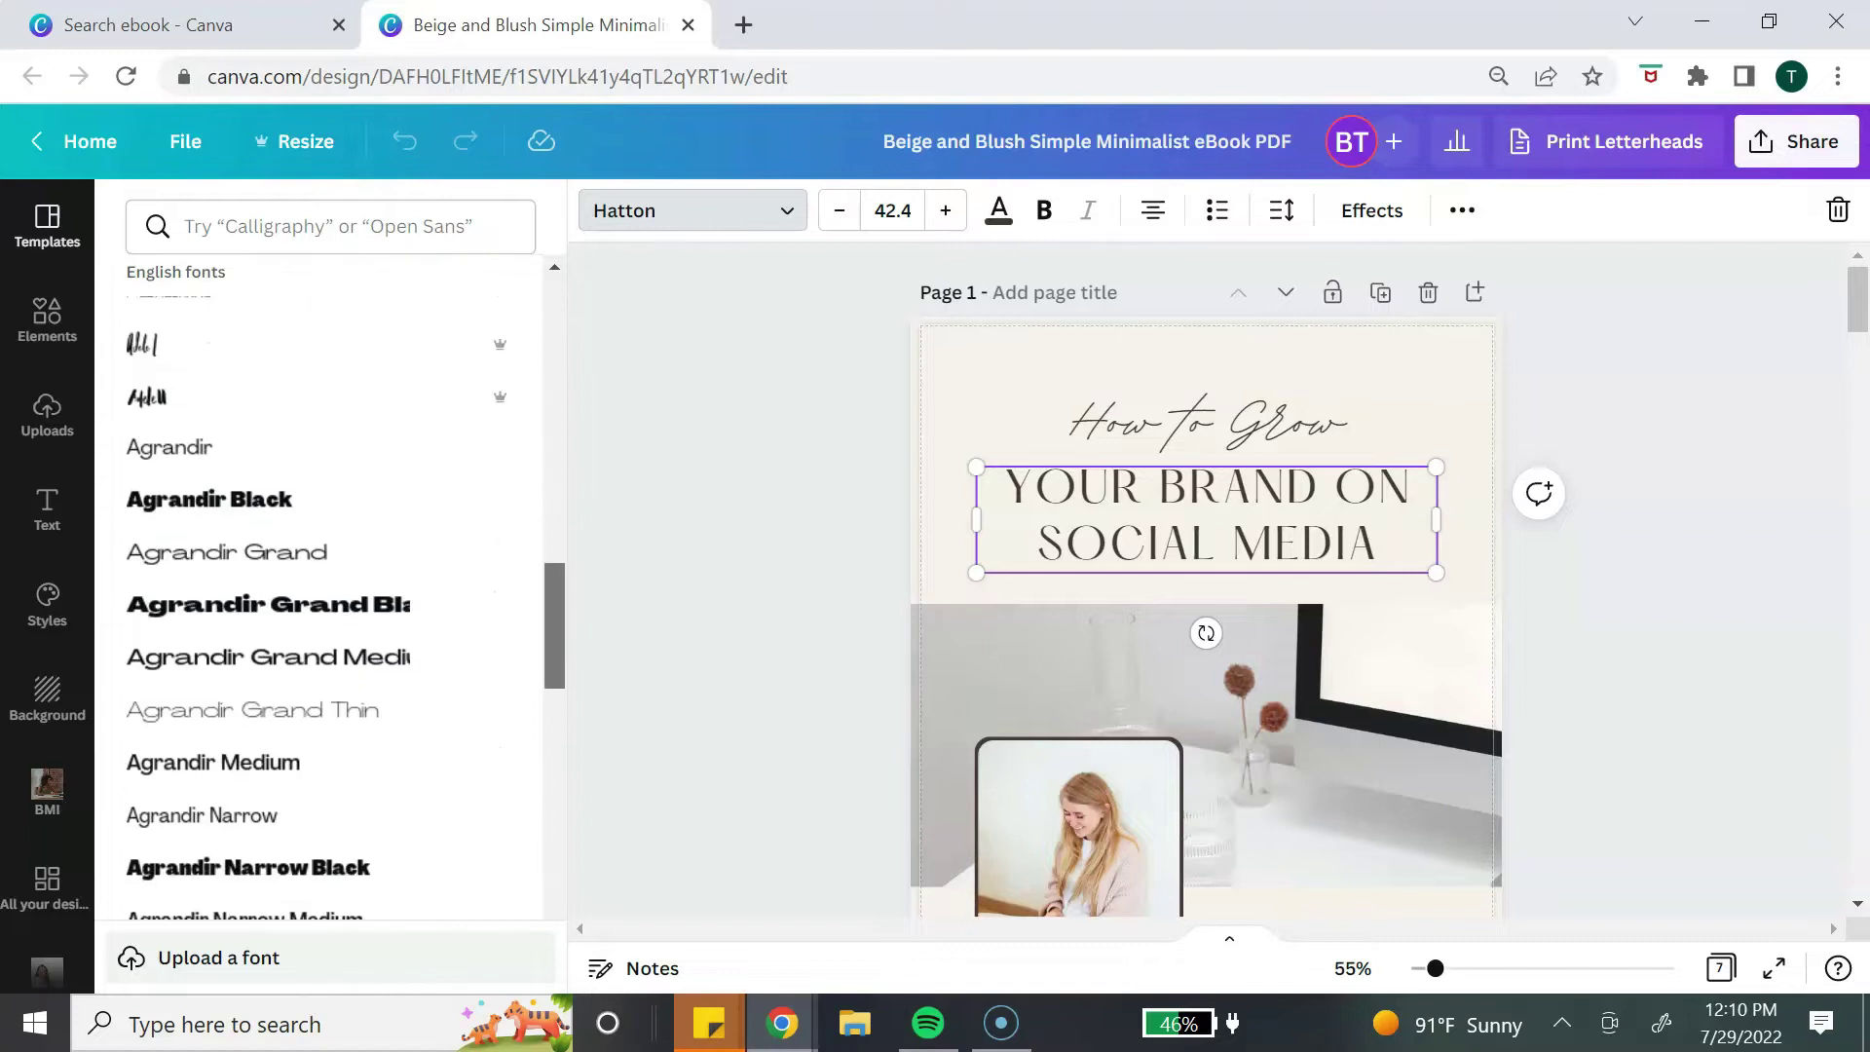
scroll(331, 594, "down", 6)
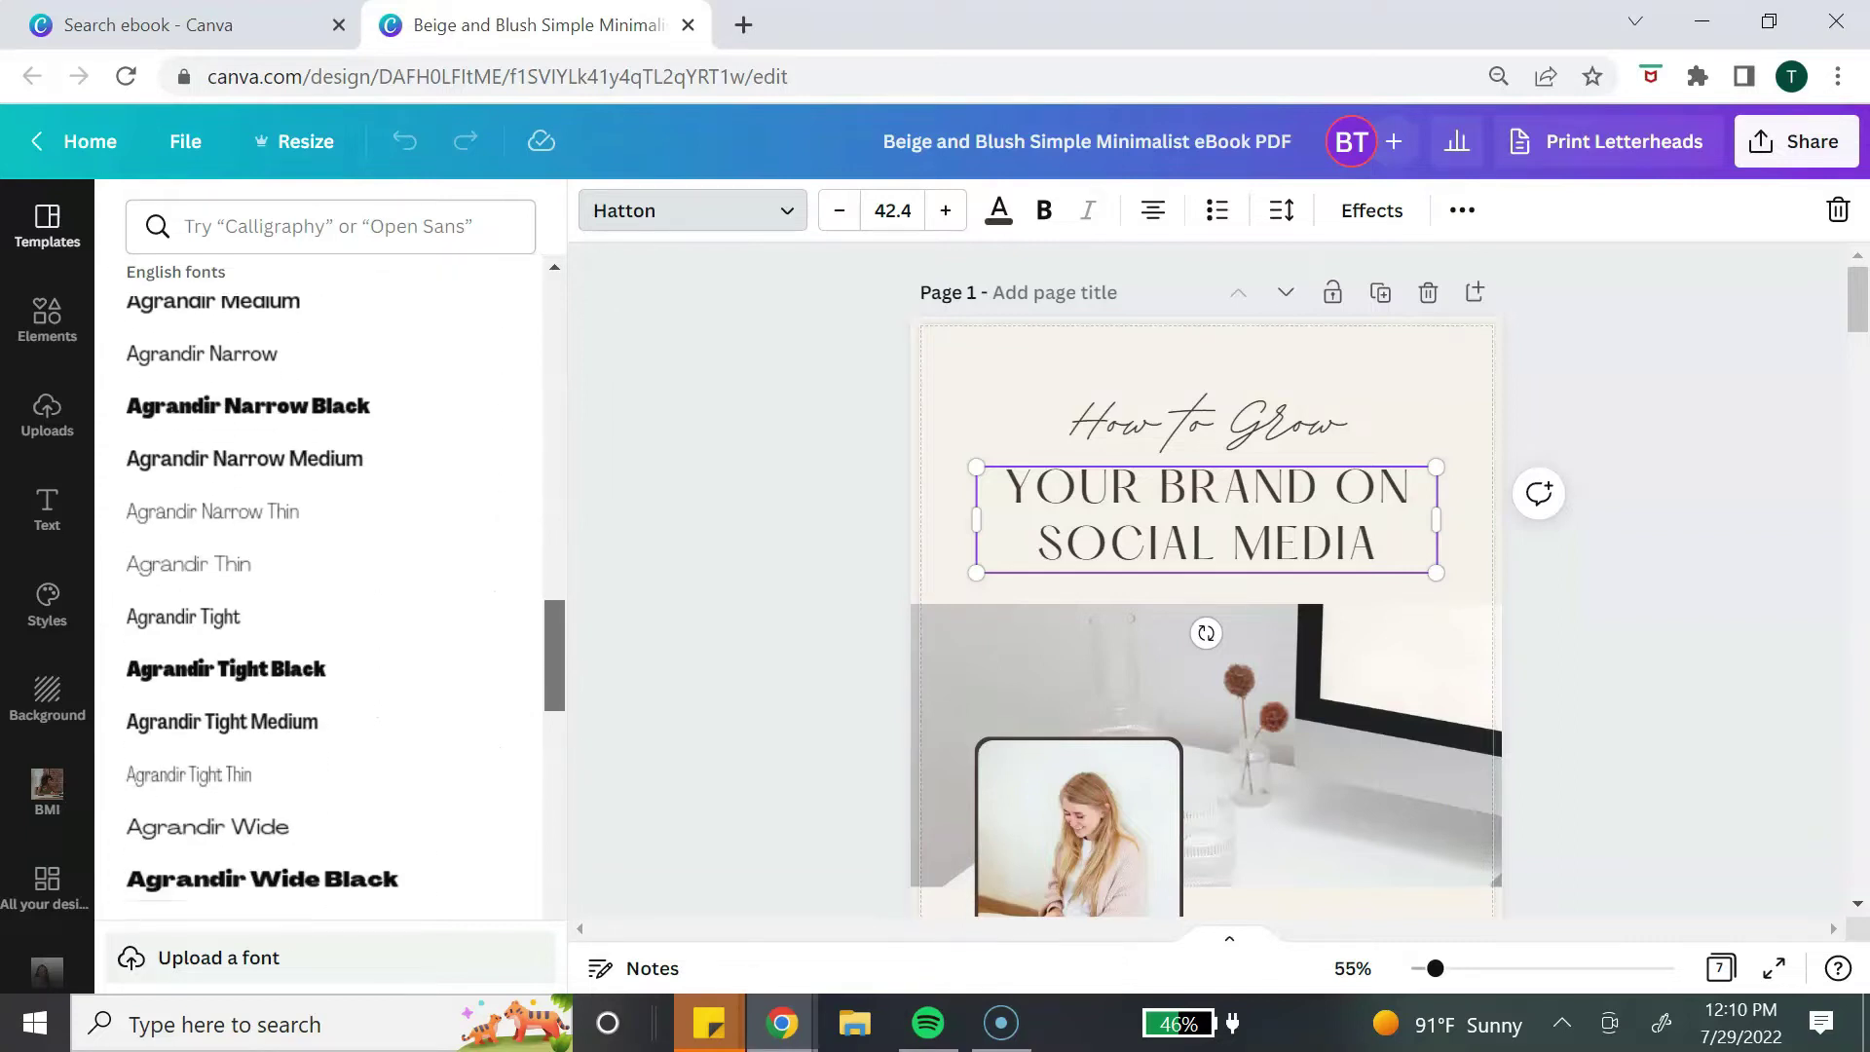
scroll(331, 618, "down", 3)
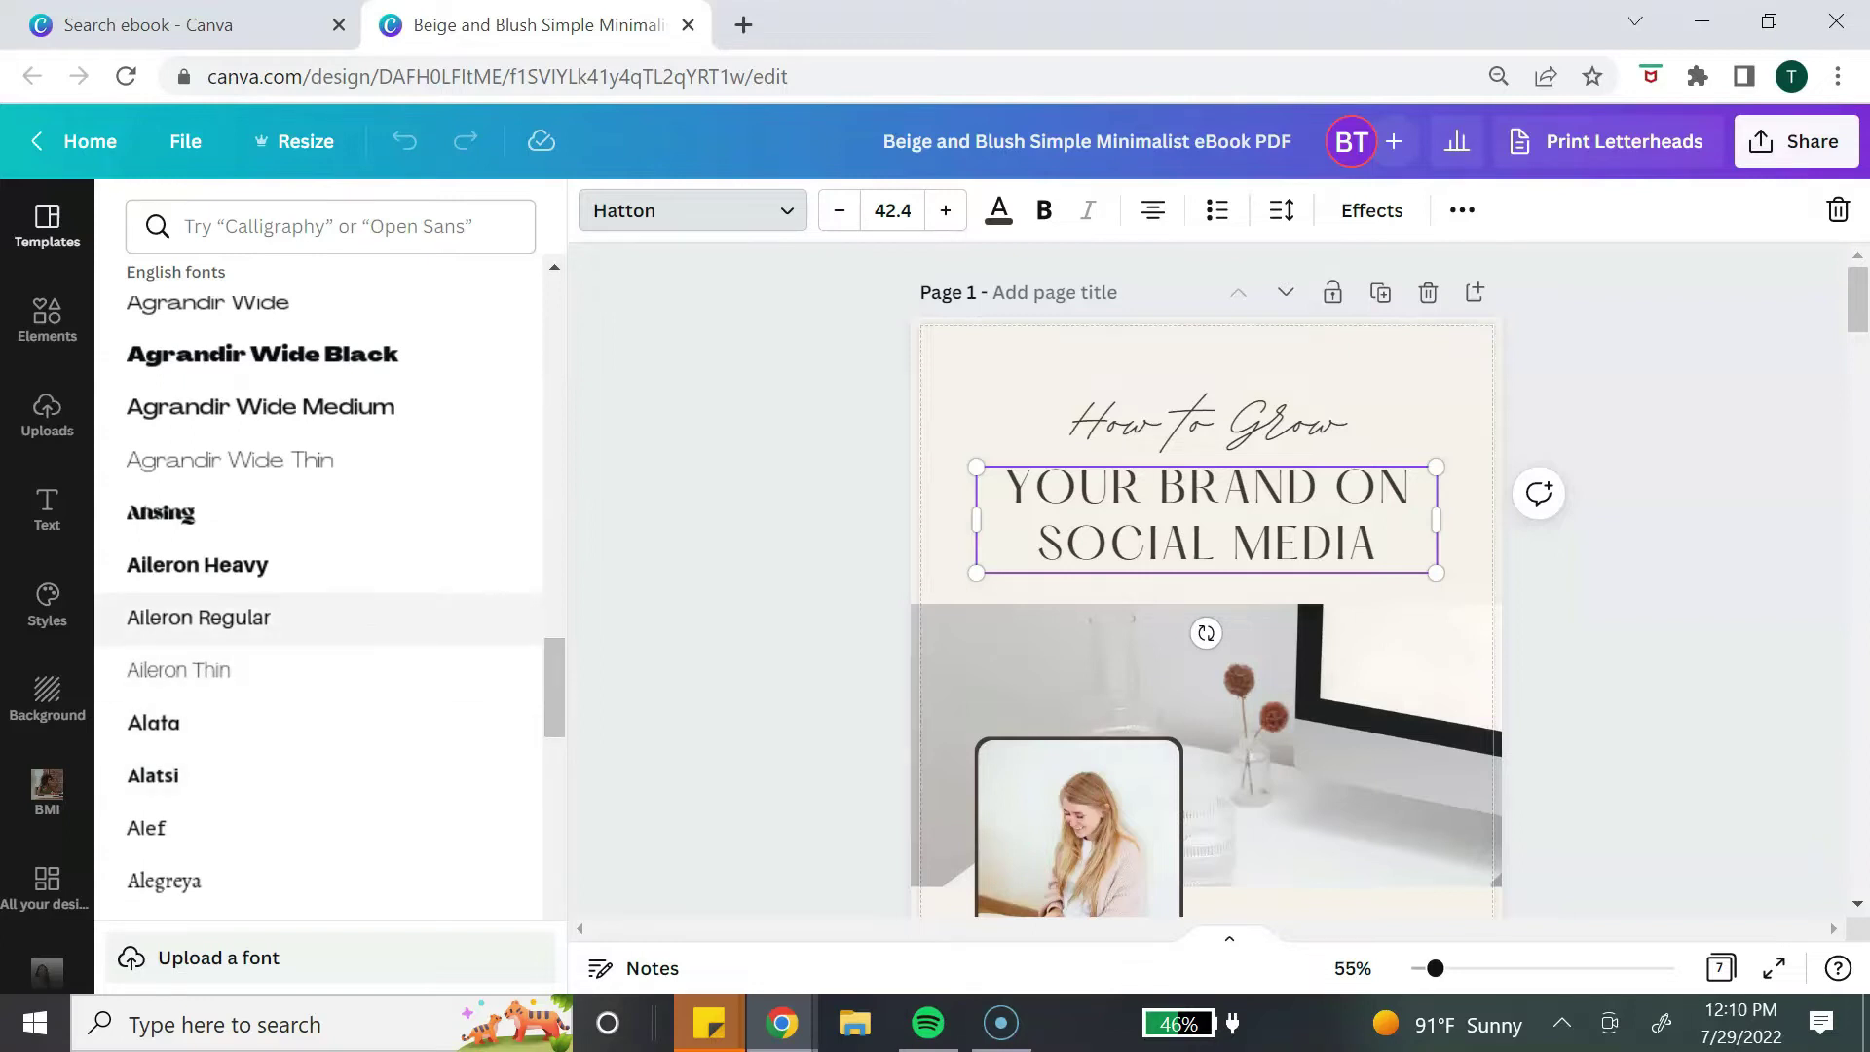
left_click(199, 618)
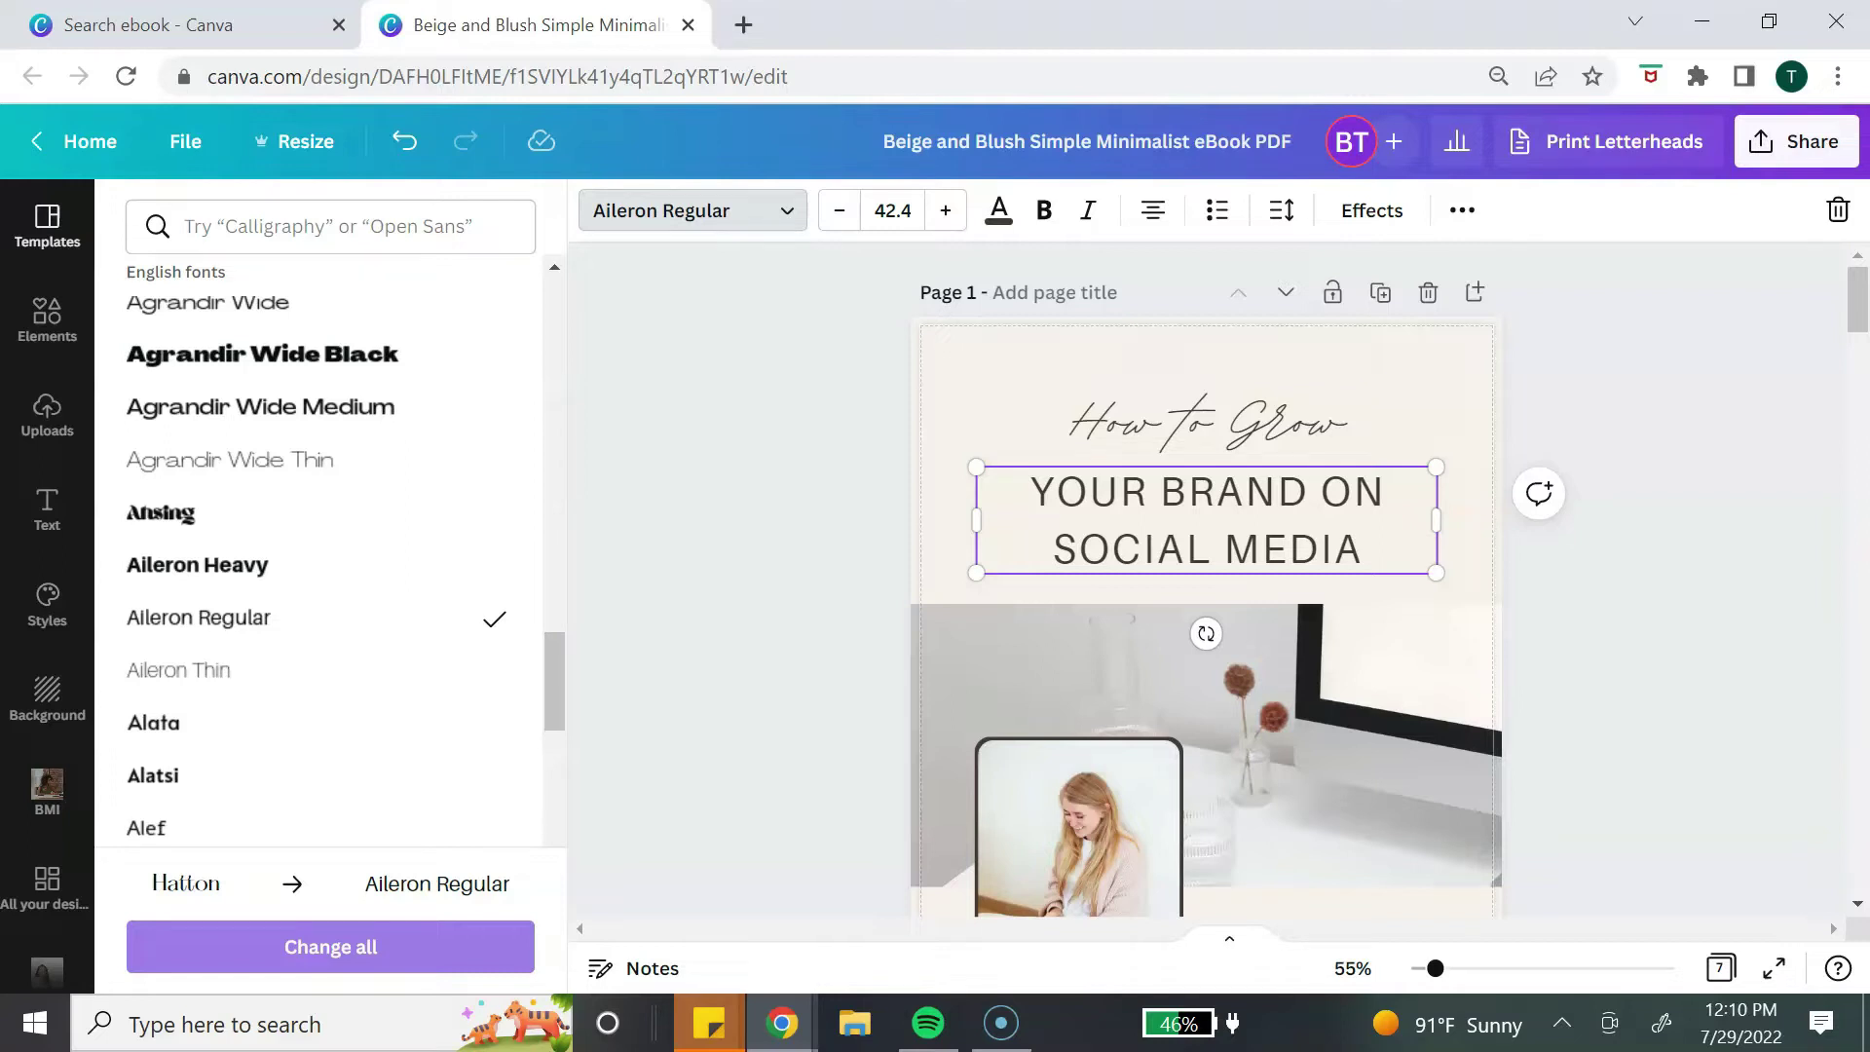
left_click(330, 947)
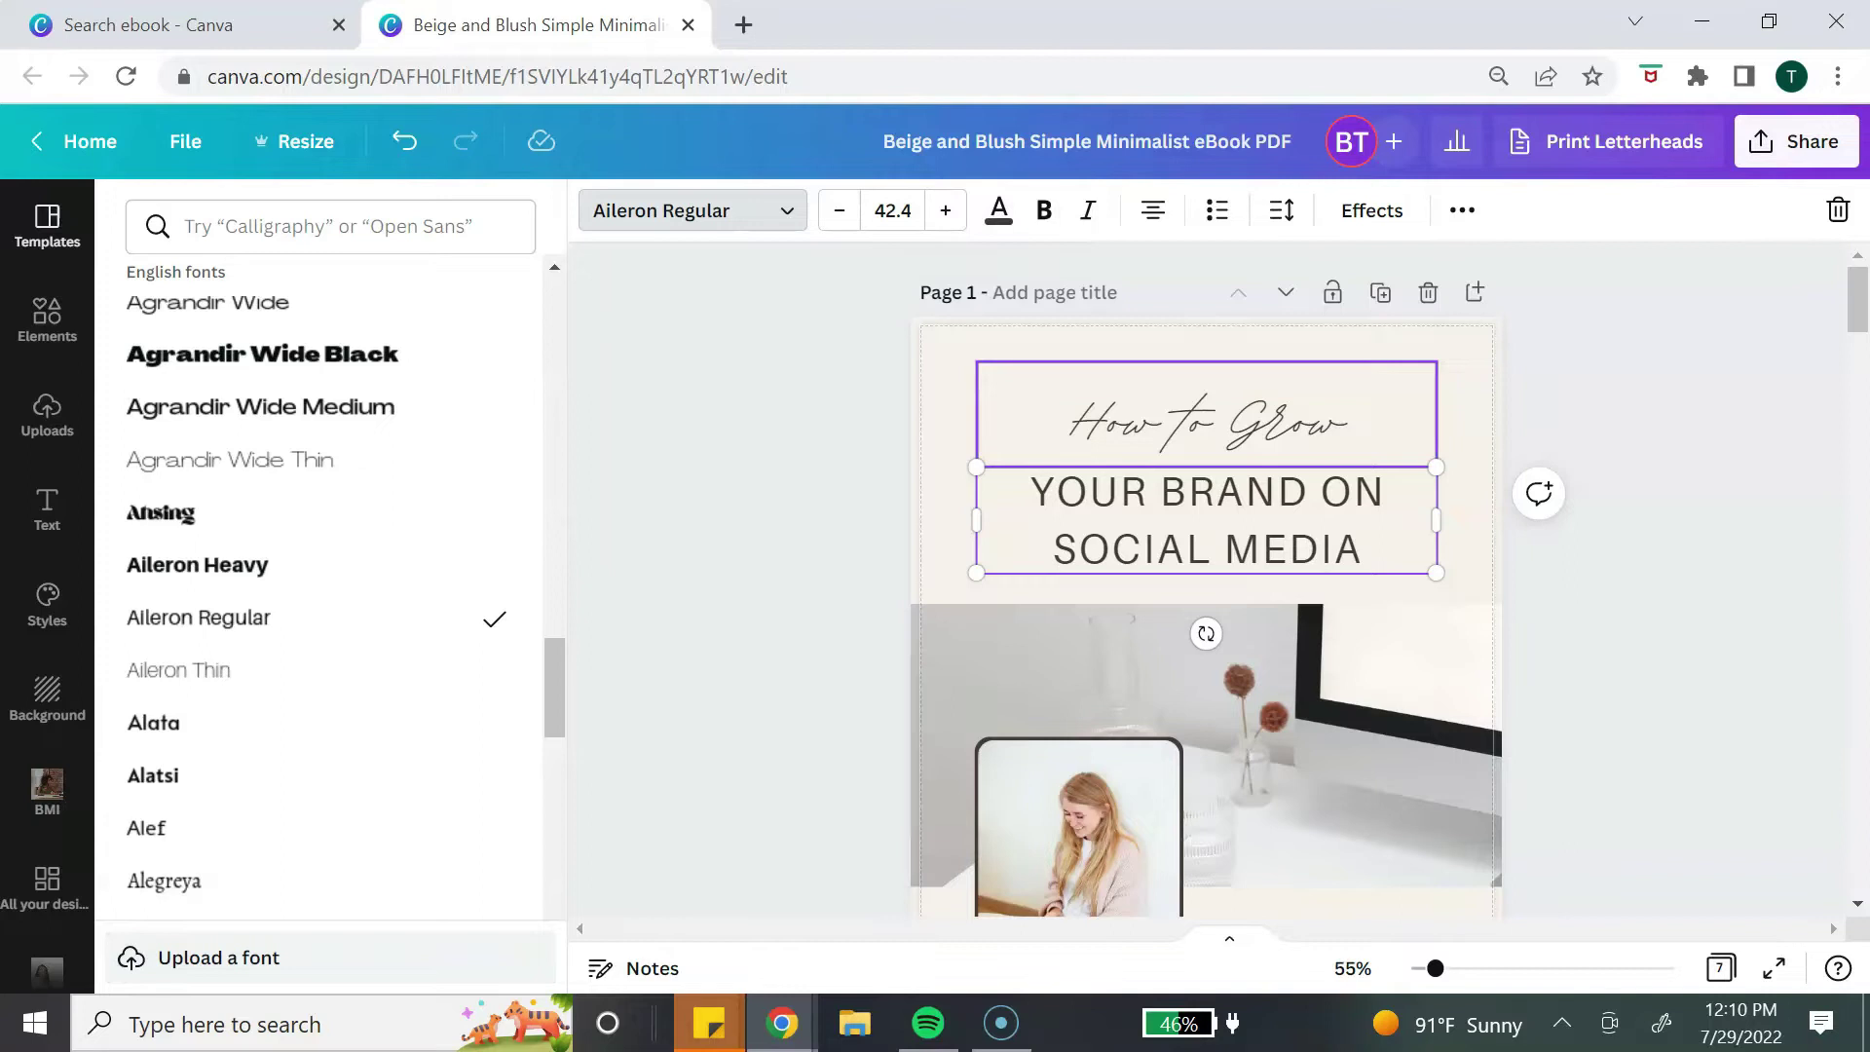
Enlarge the cover title's text box from its corners to a font size of about 47.8.
left_click_drag(976, 466, 946, 459)
left_click_drag(1438, 574, 1465, 580)
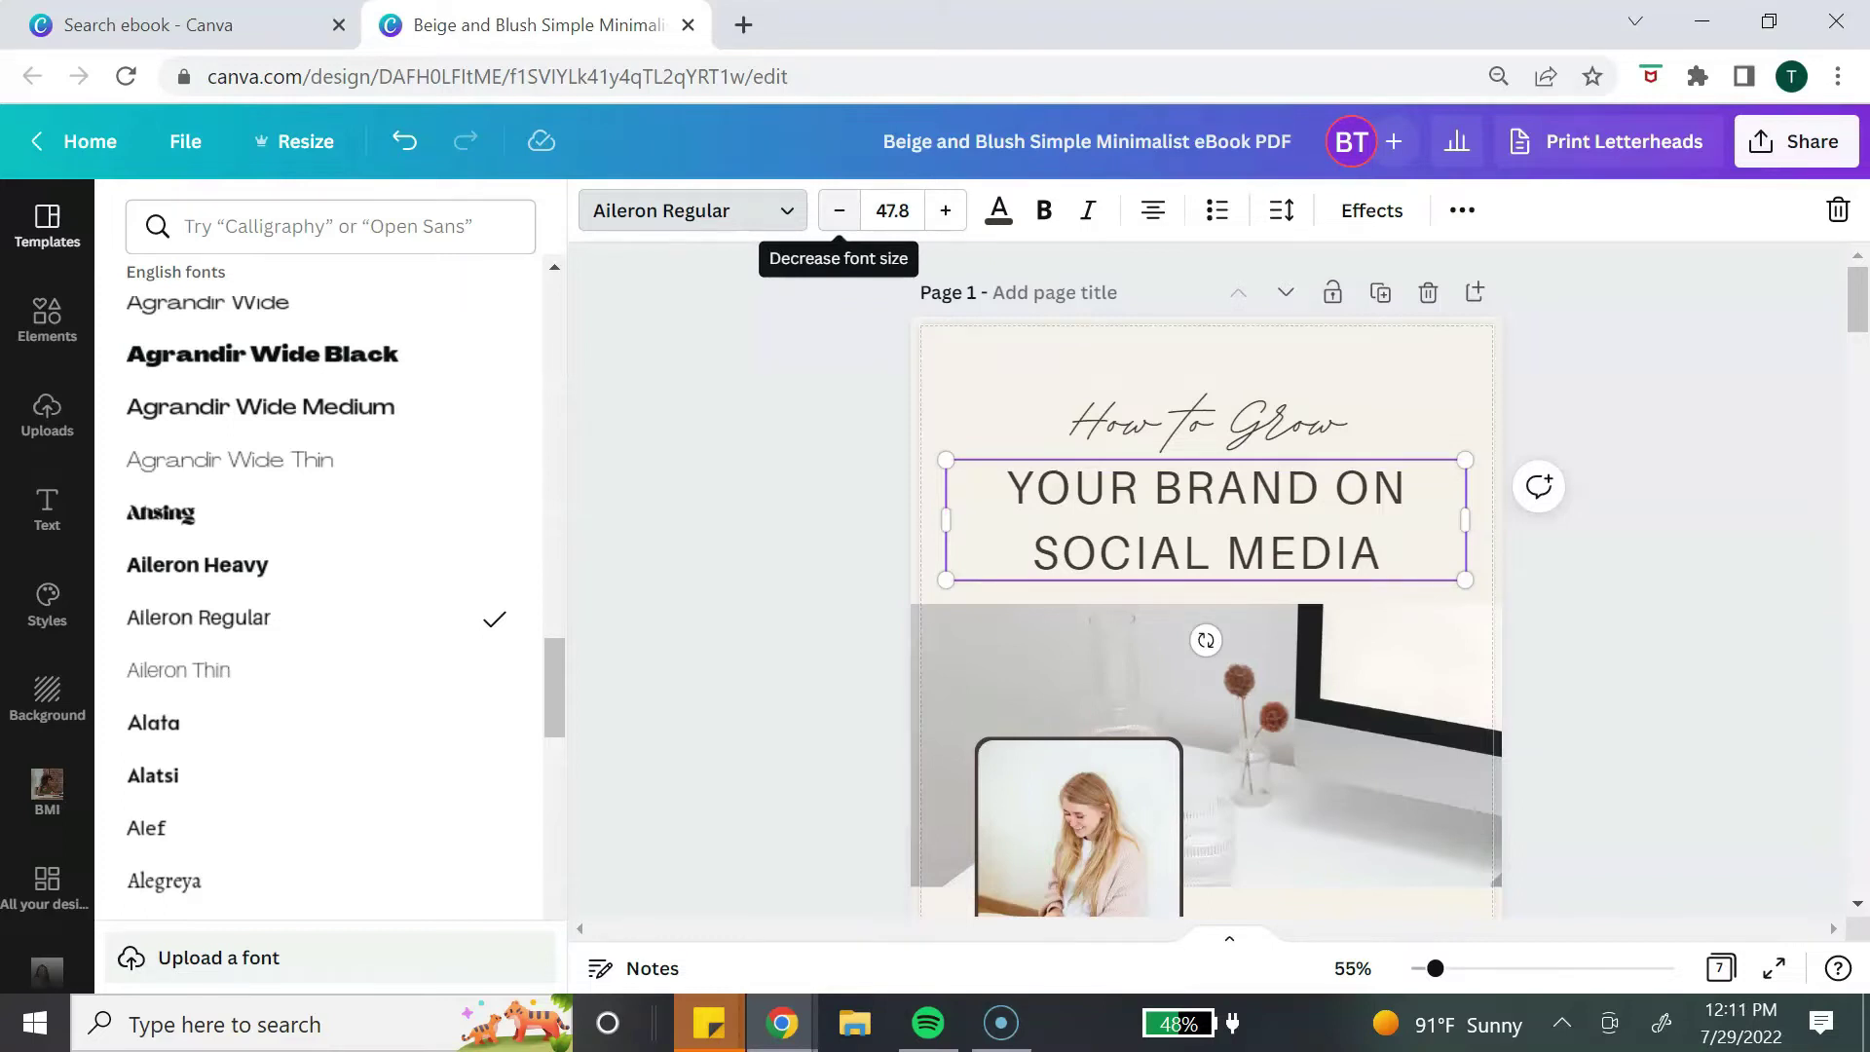
left_click(692, 211)
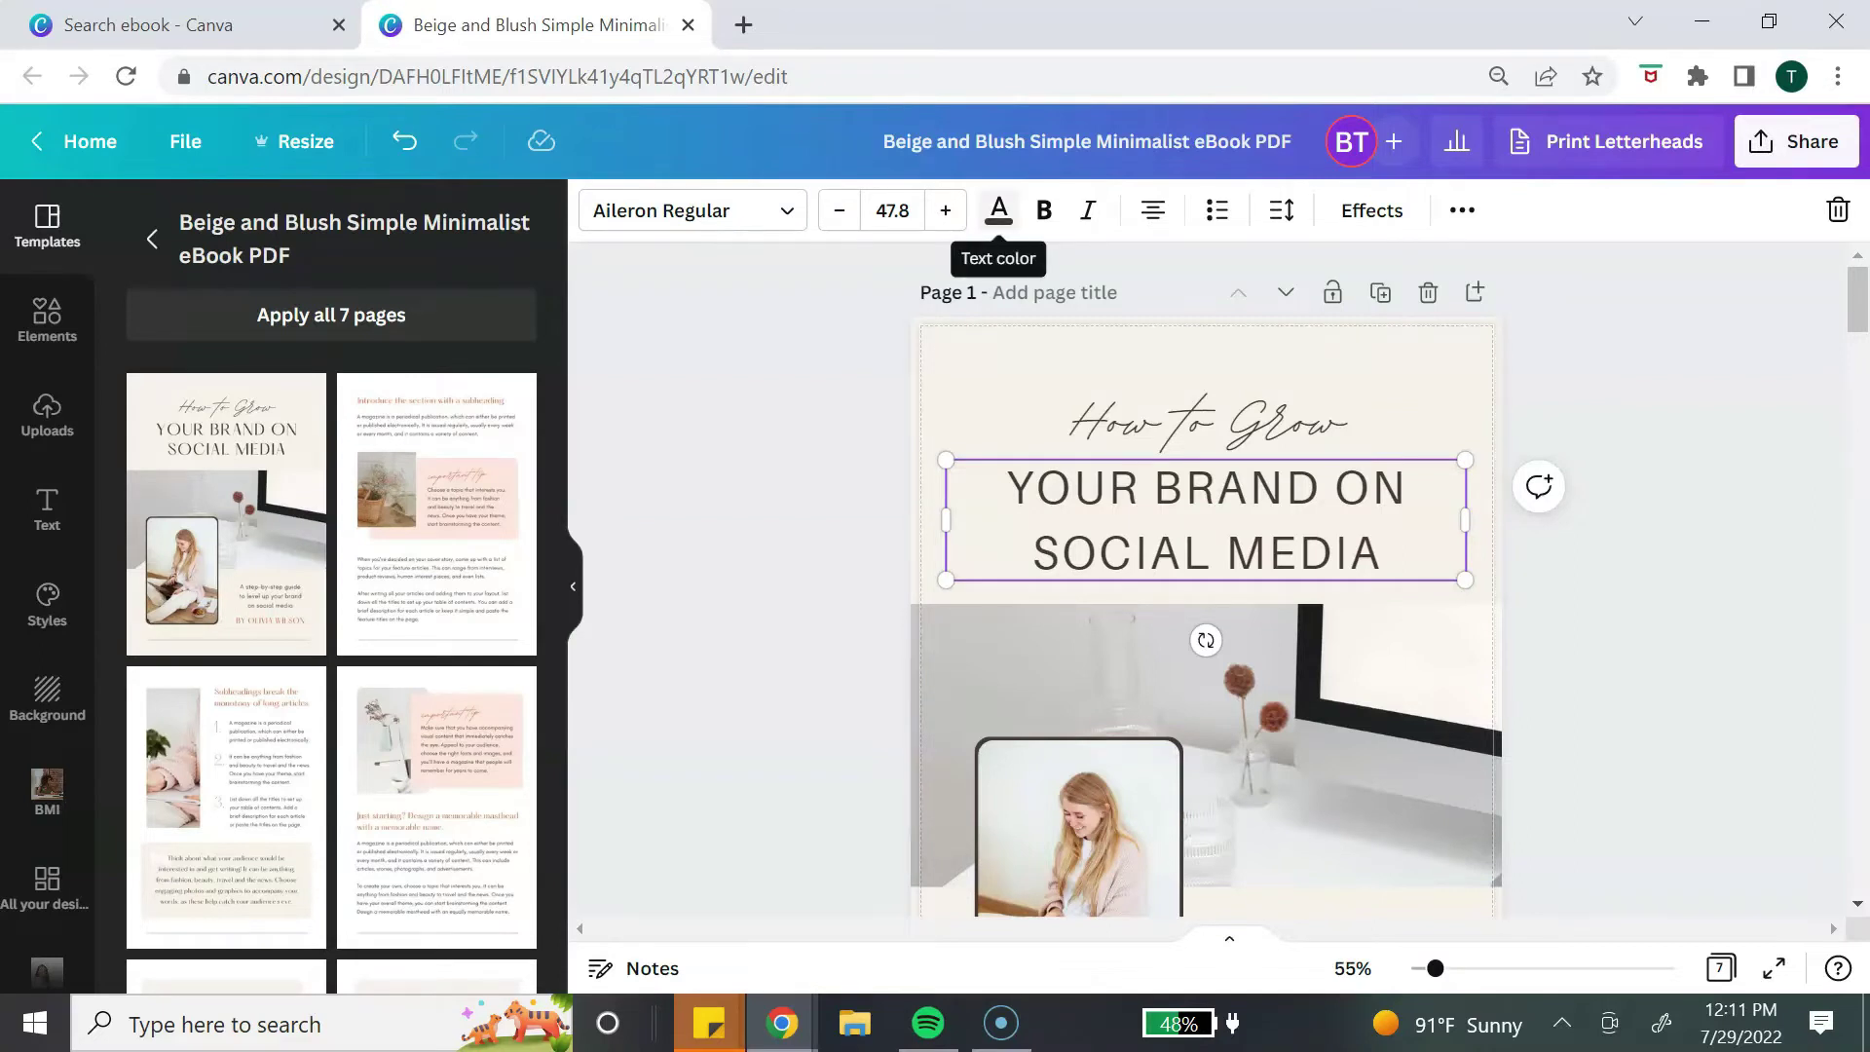
Recolor the cover title with the custom green #1B6D41.
left_click(999, 211)
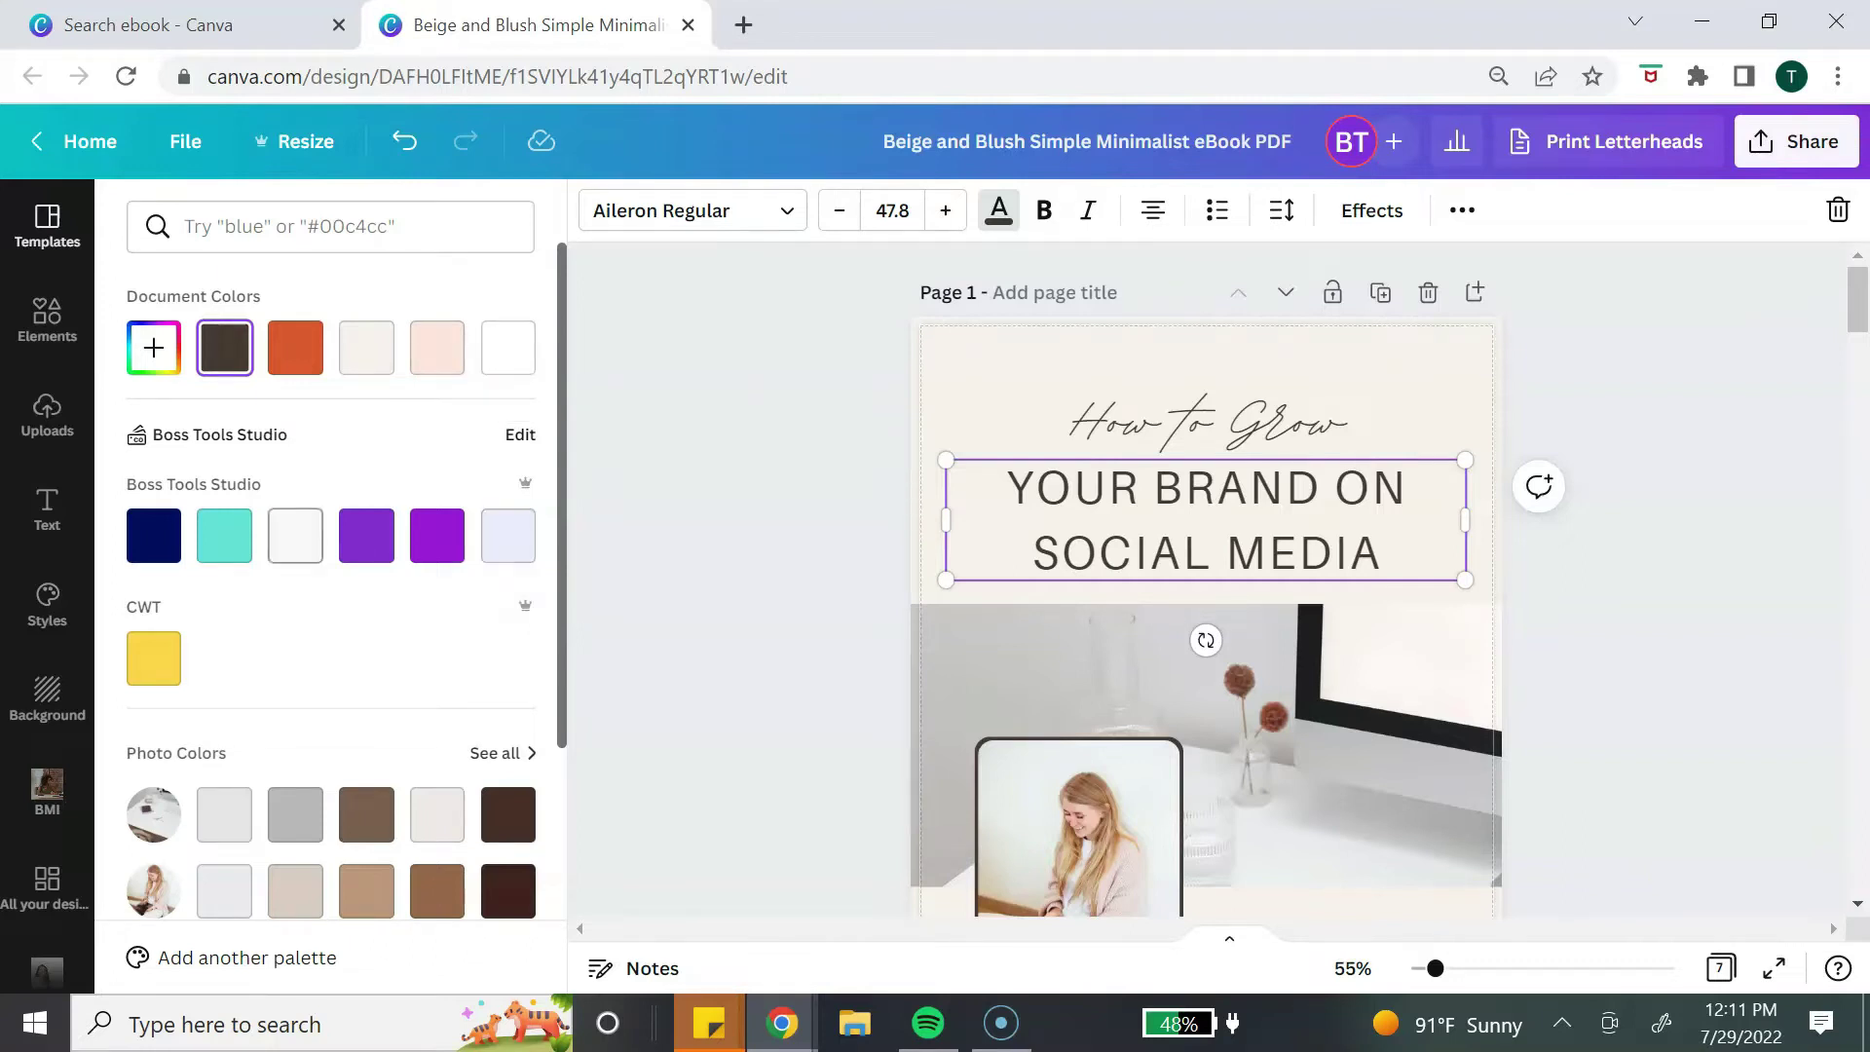
scroll(295, 536, "down", 2)
scroll(331, 584, "down", 2)
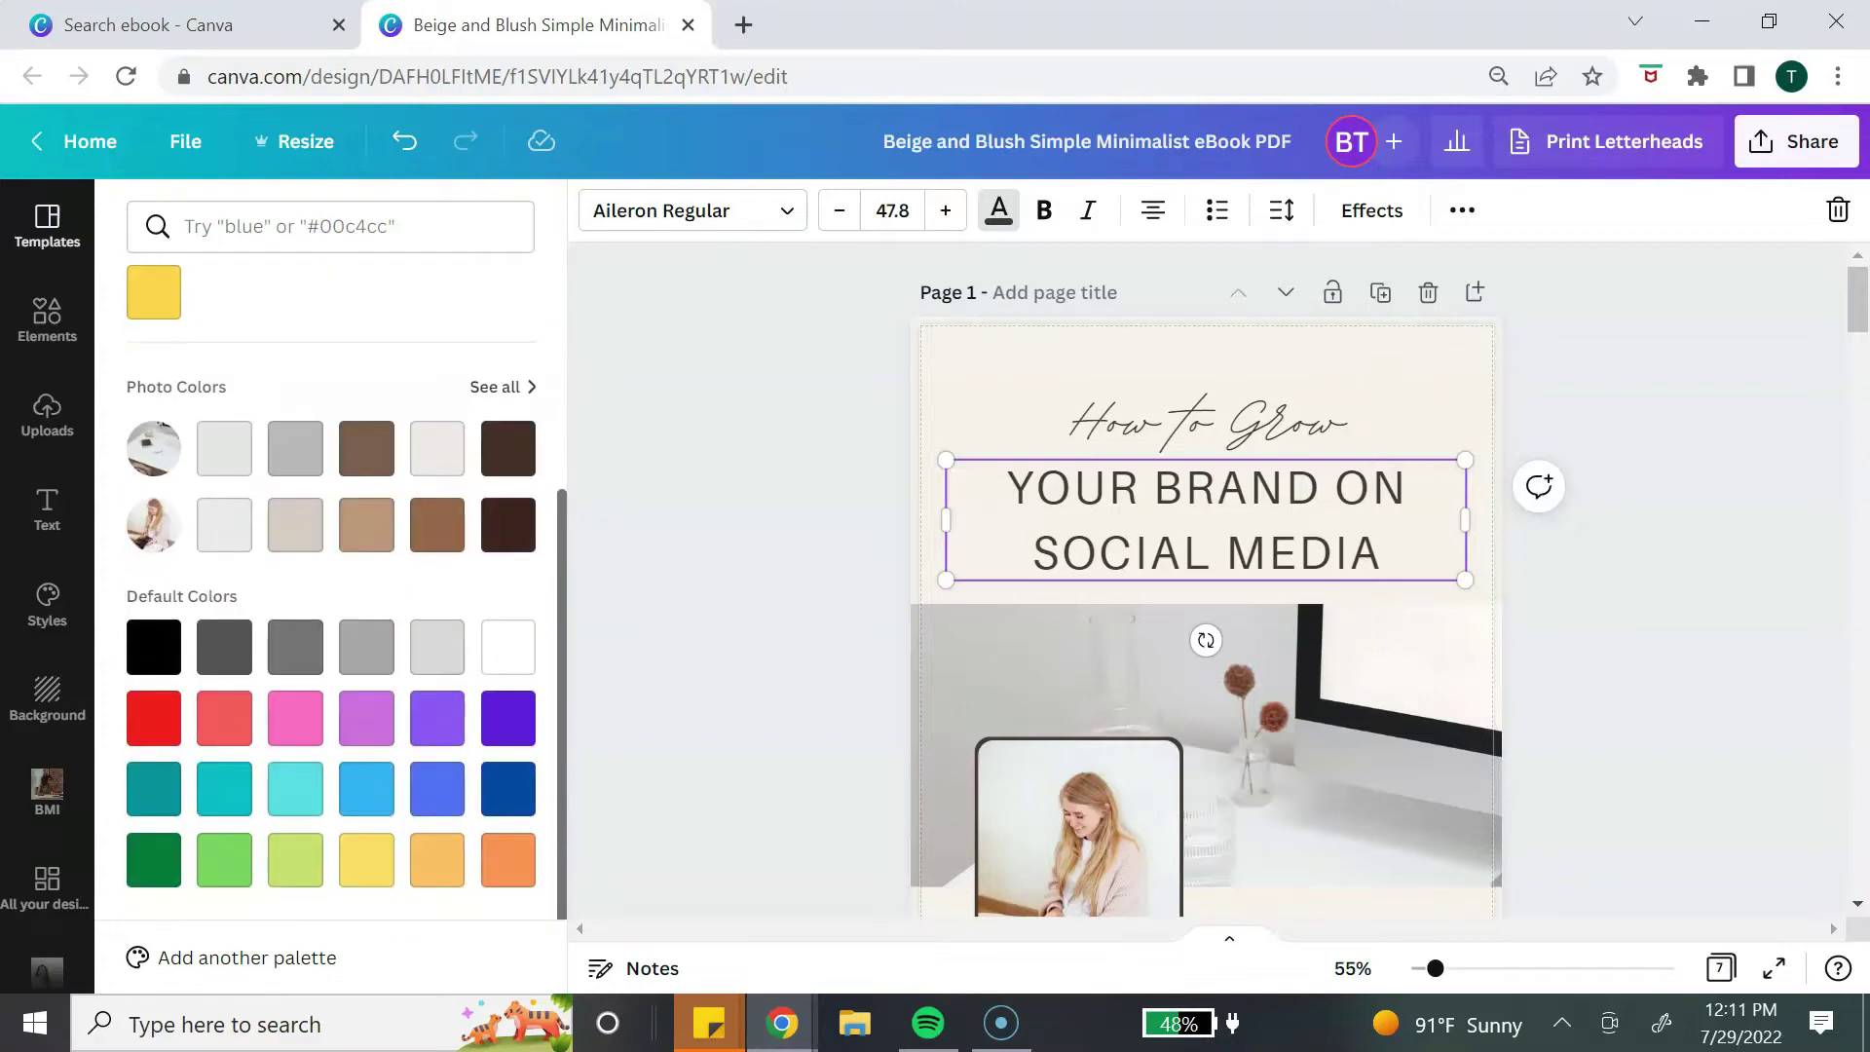
scroll(331, 584, "up", 4)
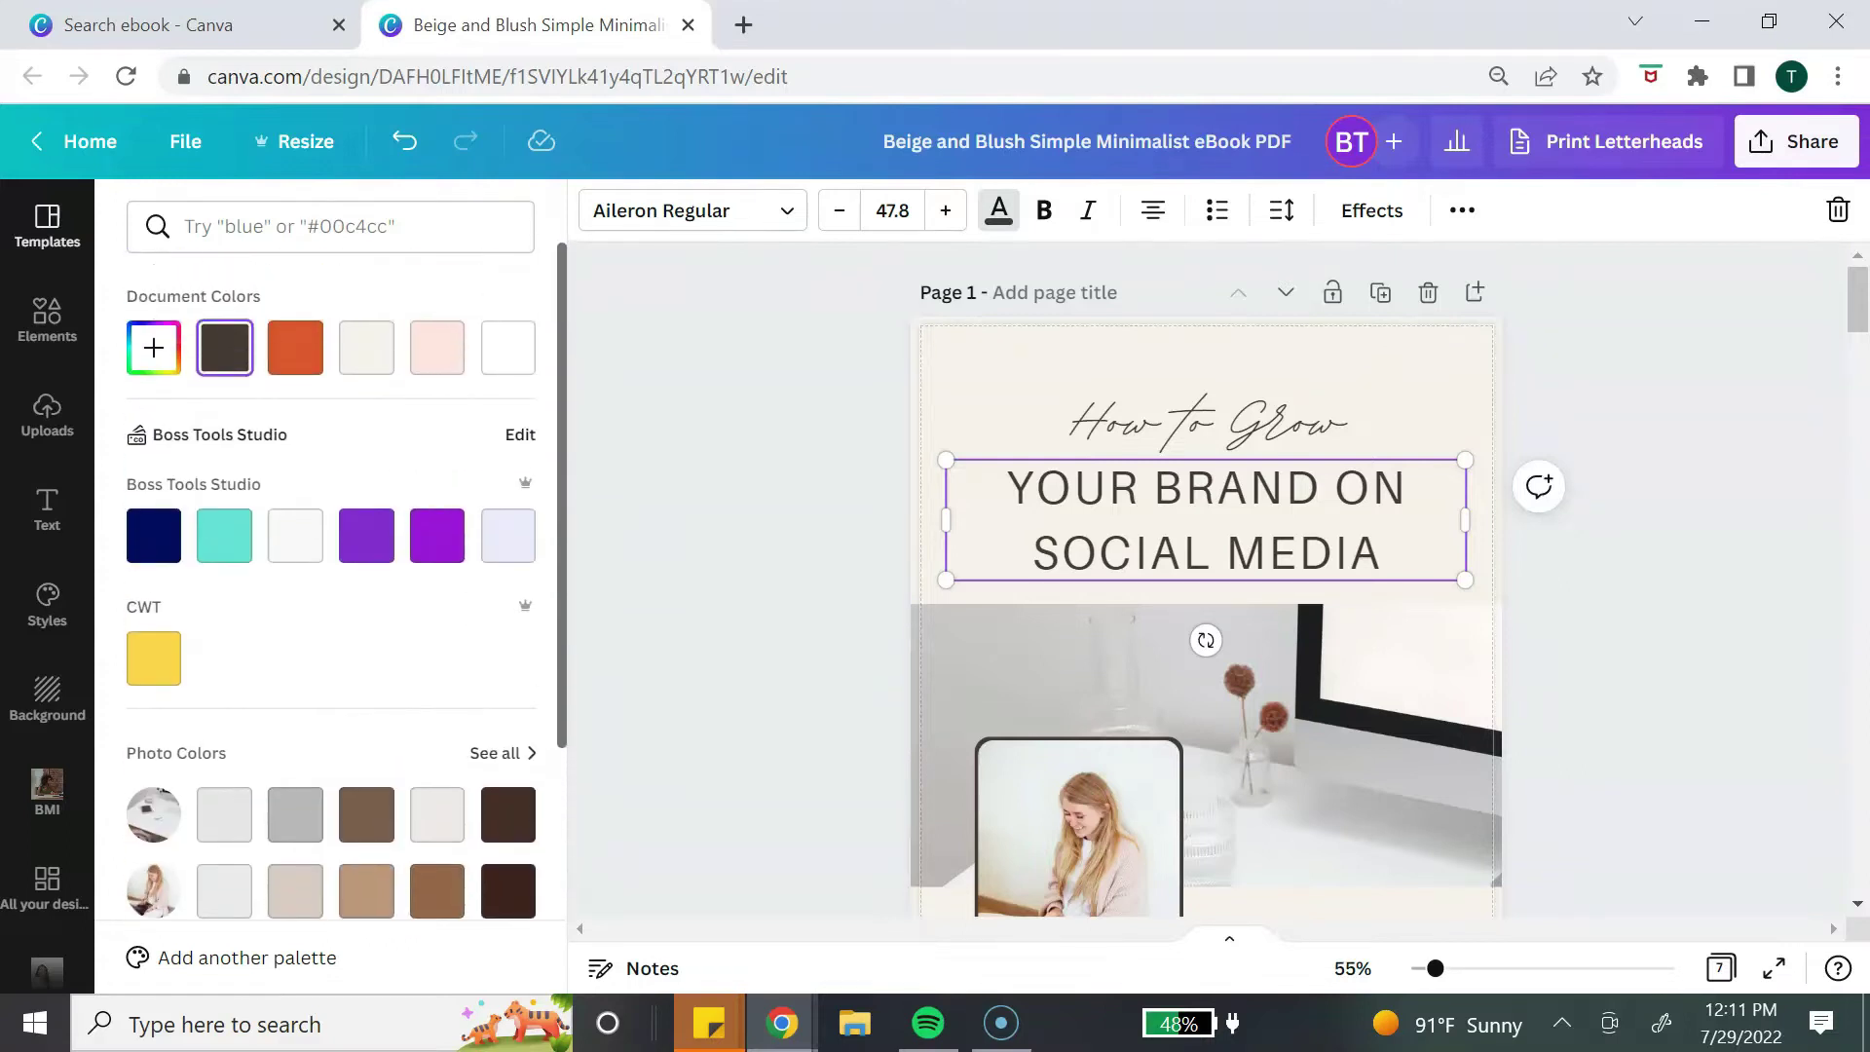
scroll(331, 584, "down", 4)
scroll(367, 718, "up", 4)
left_click(154, 348)
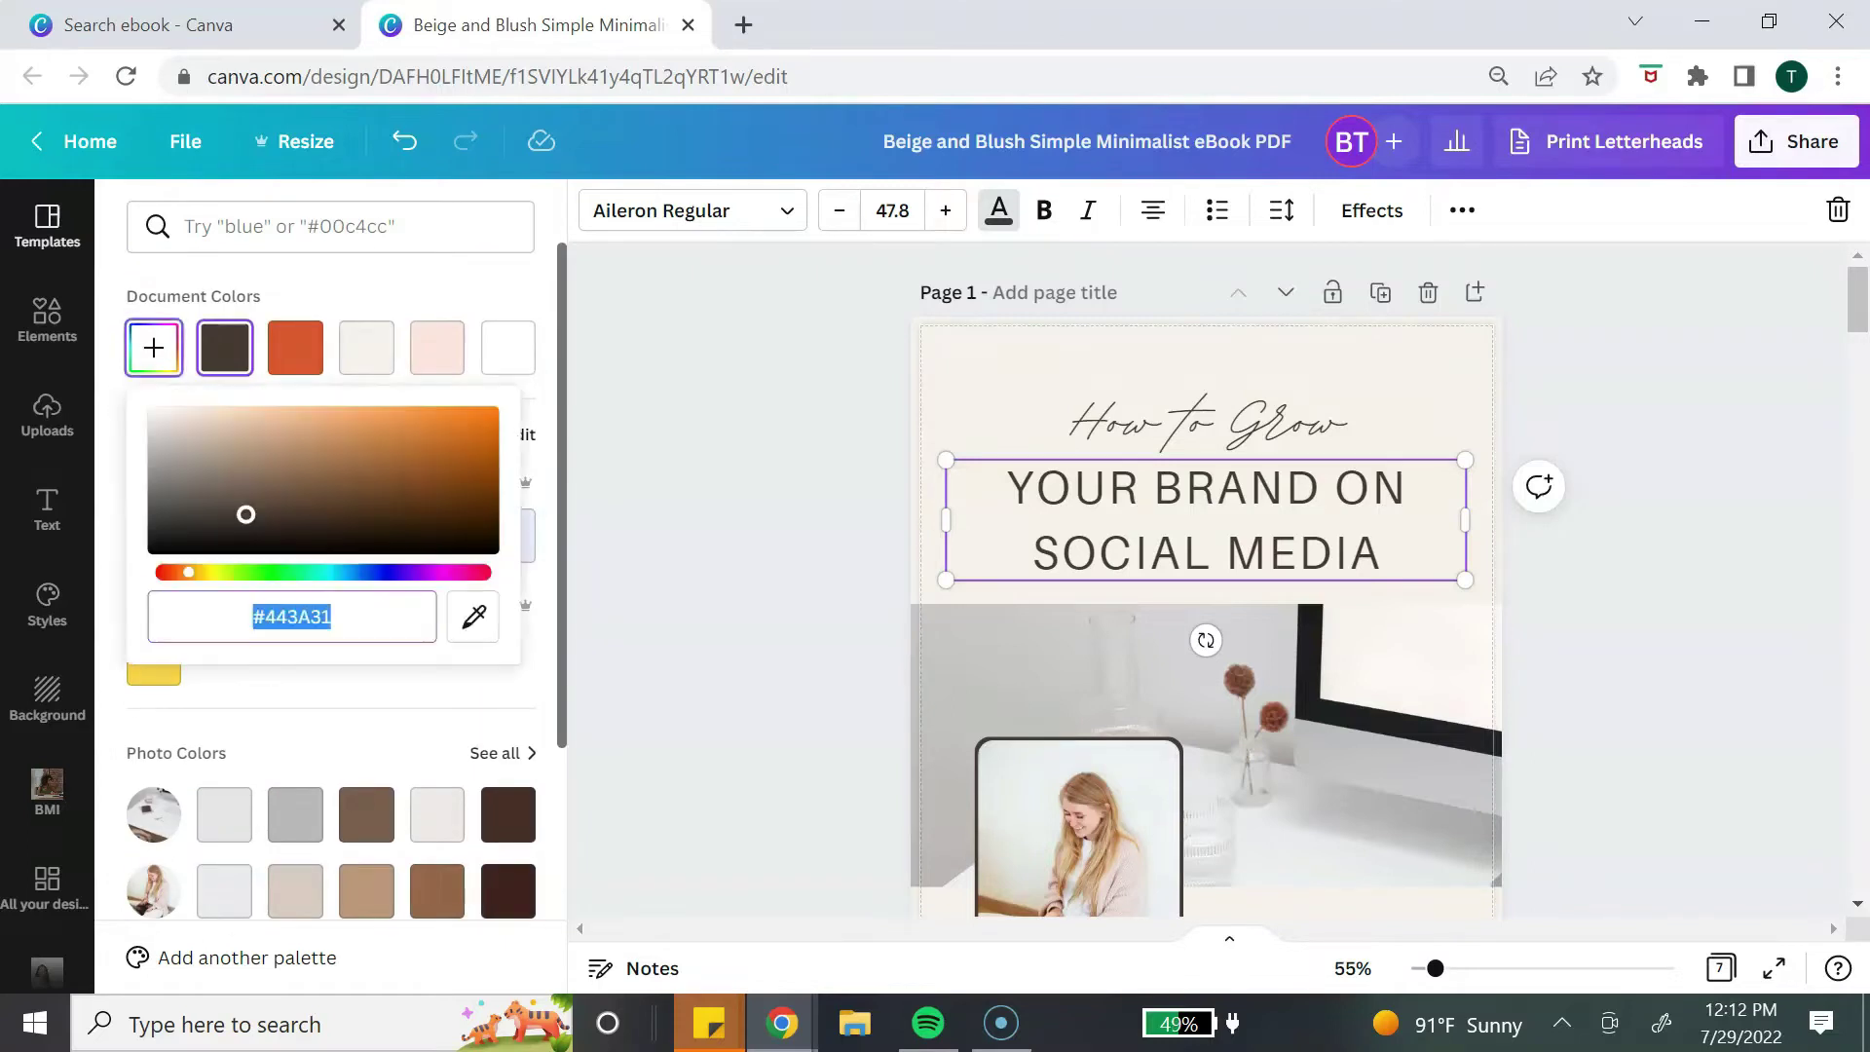
left_click_drag(246, 514, 409, 488)
left_click_drag(189, 572, 294, 572)
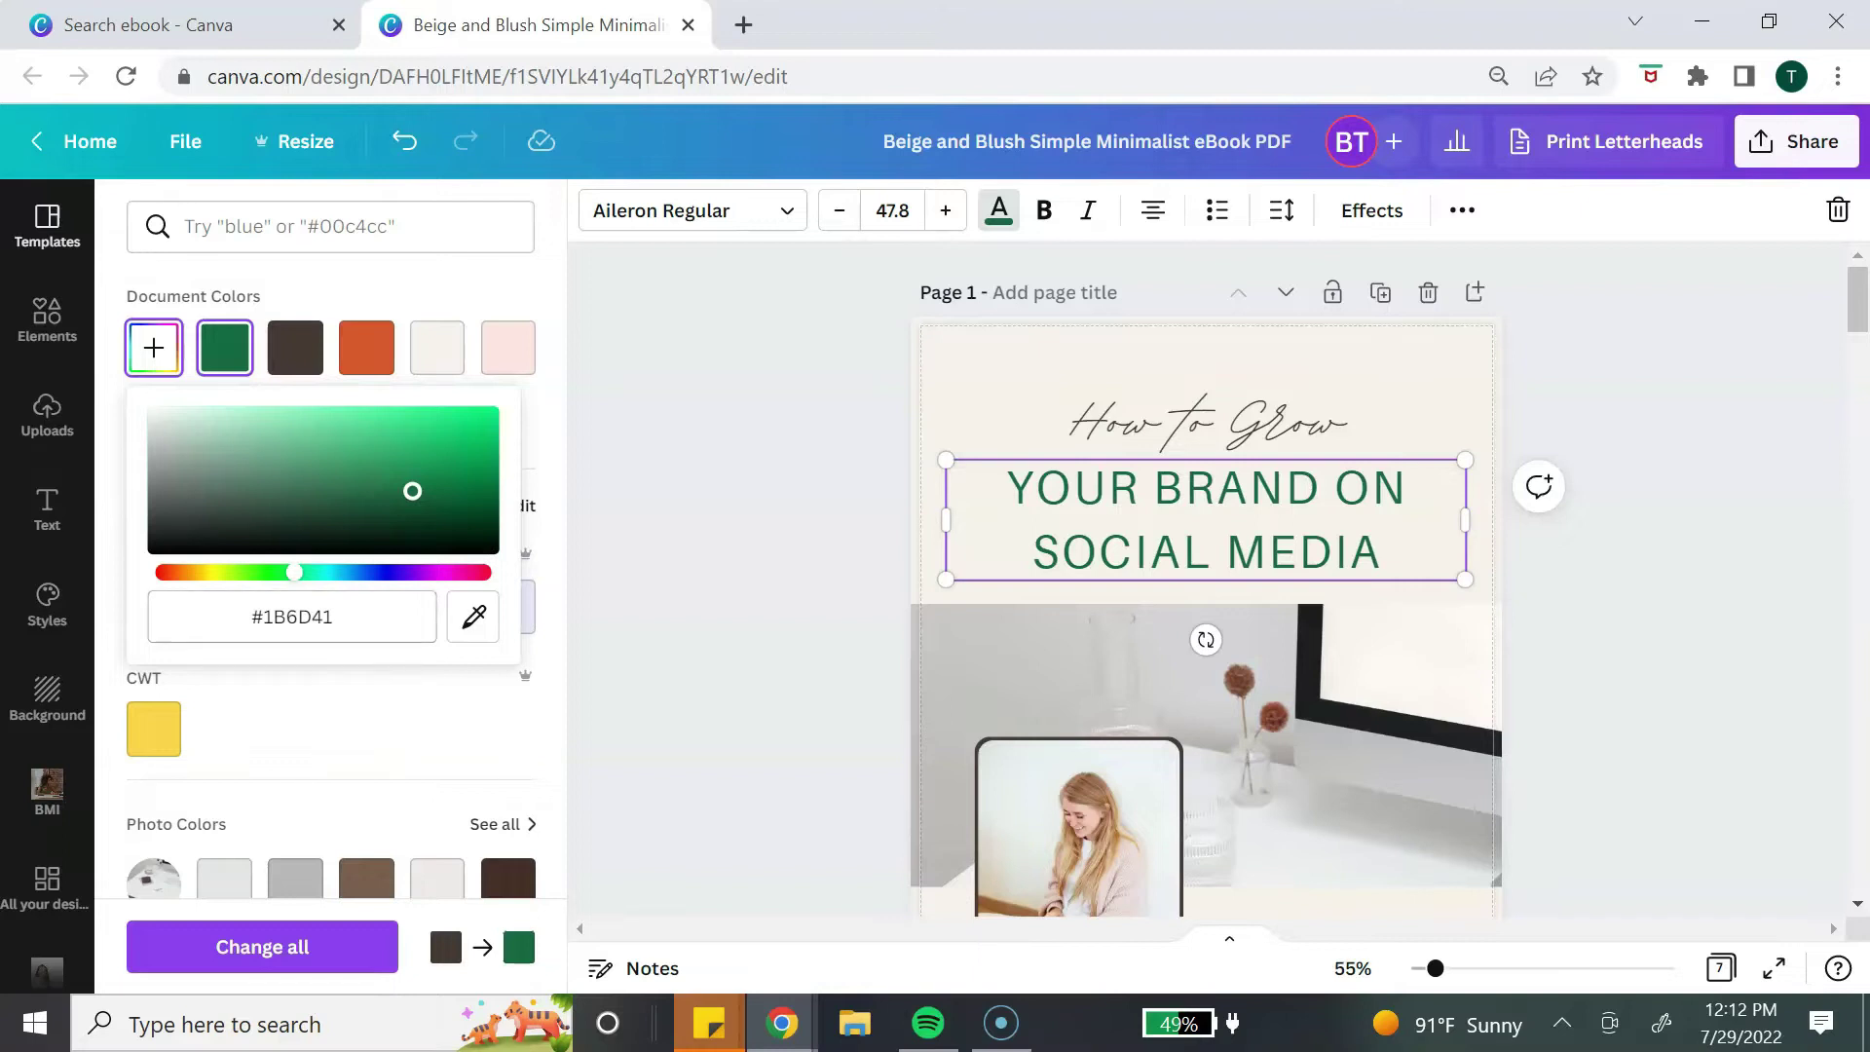
key("Escape")
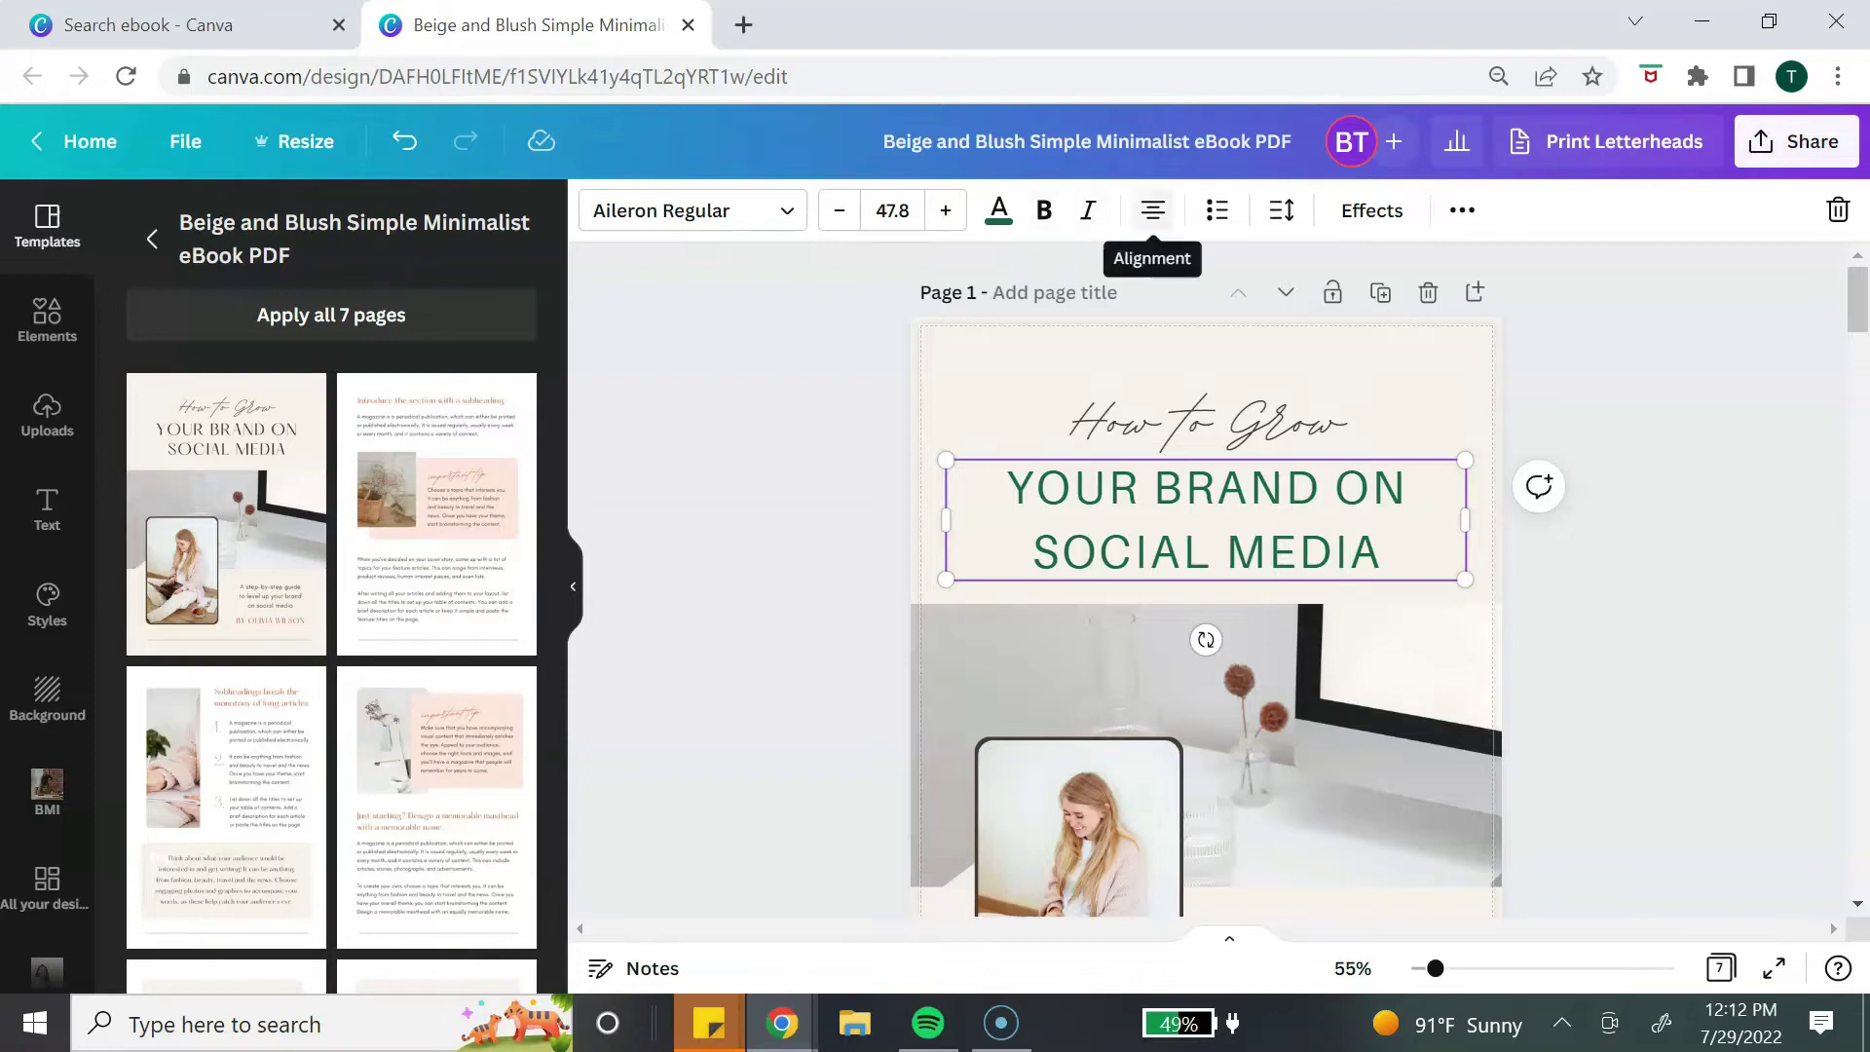
Left-align the cover title text and open its text effects.
left_click_drag(1384, 552, 1008, 487)
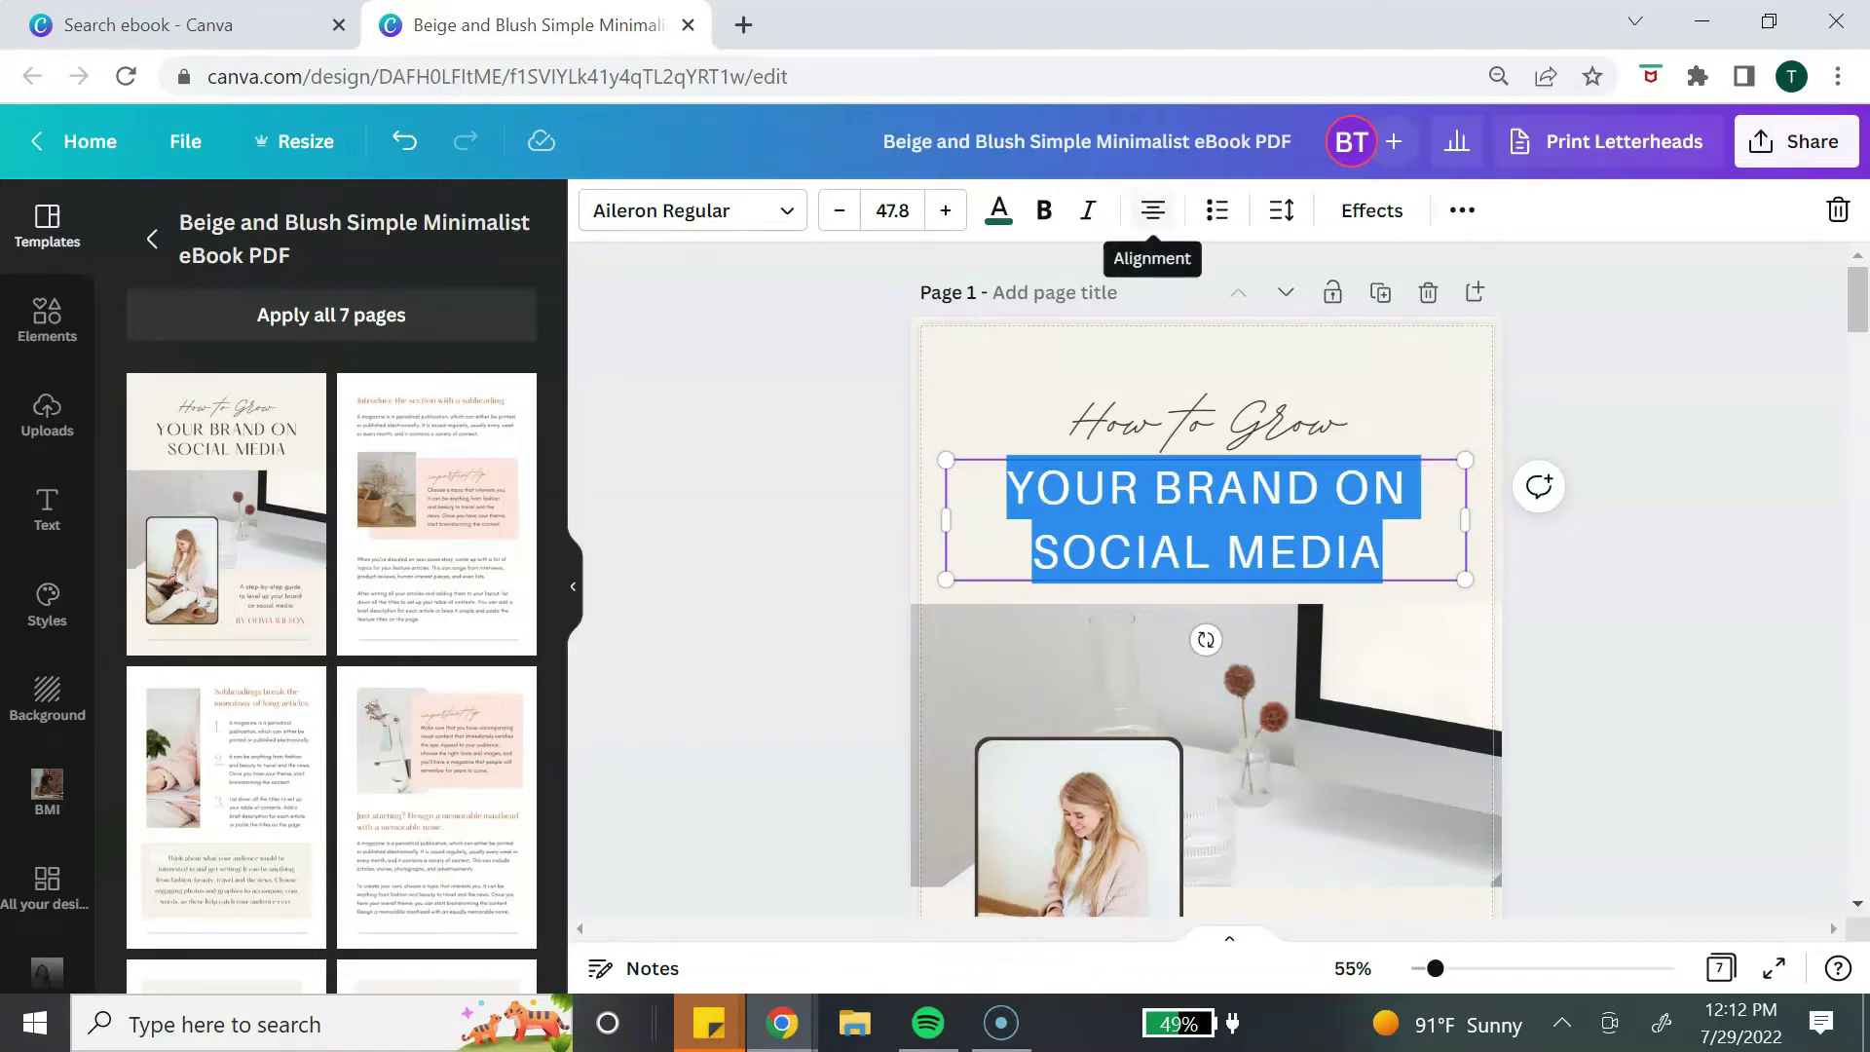
left_click(1153, 211)
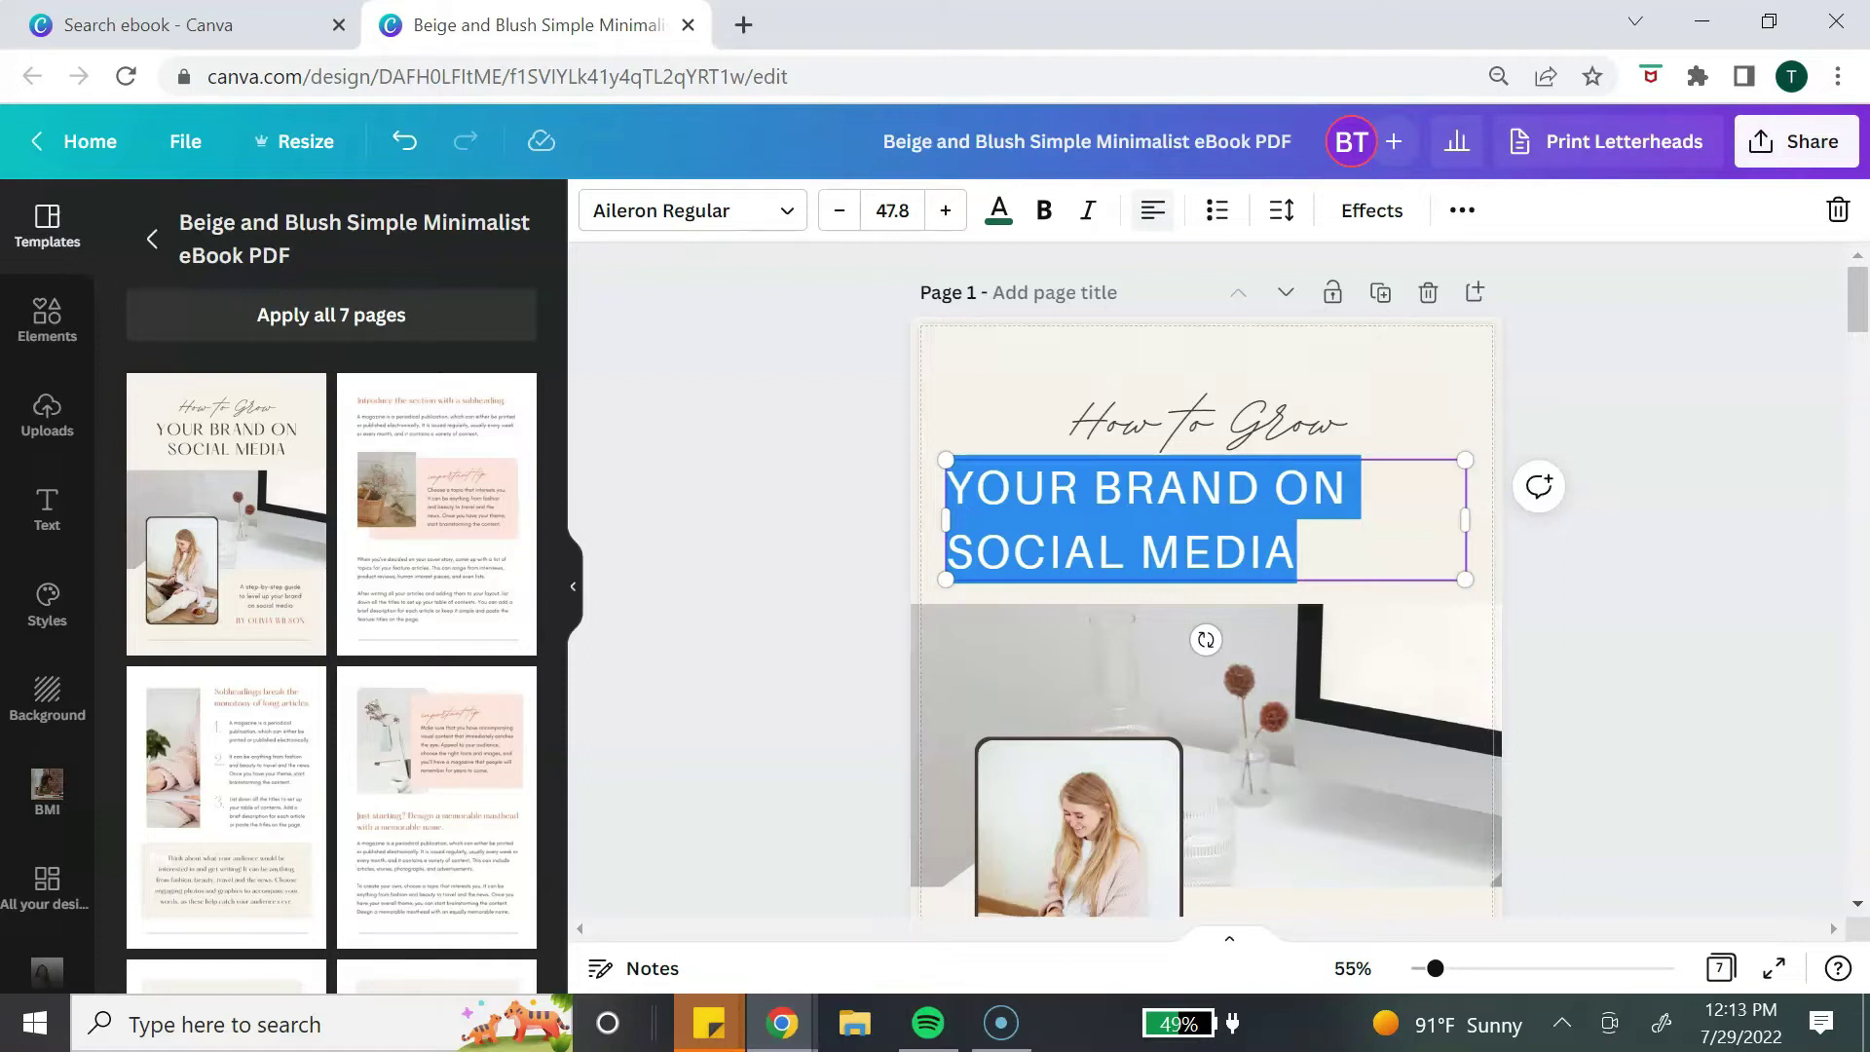
left_click(1372, 211)
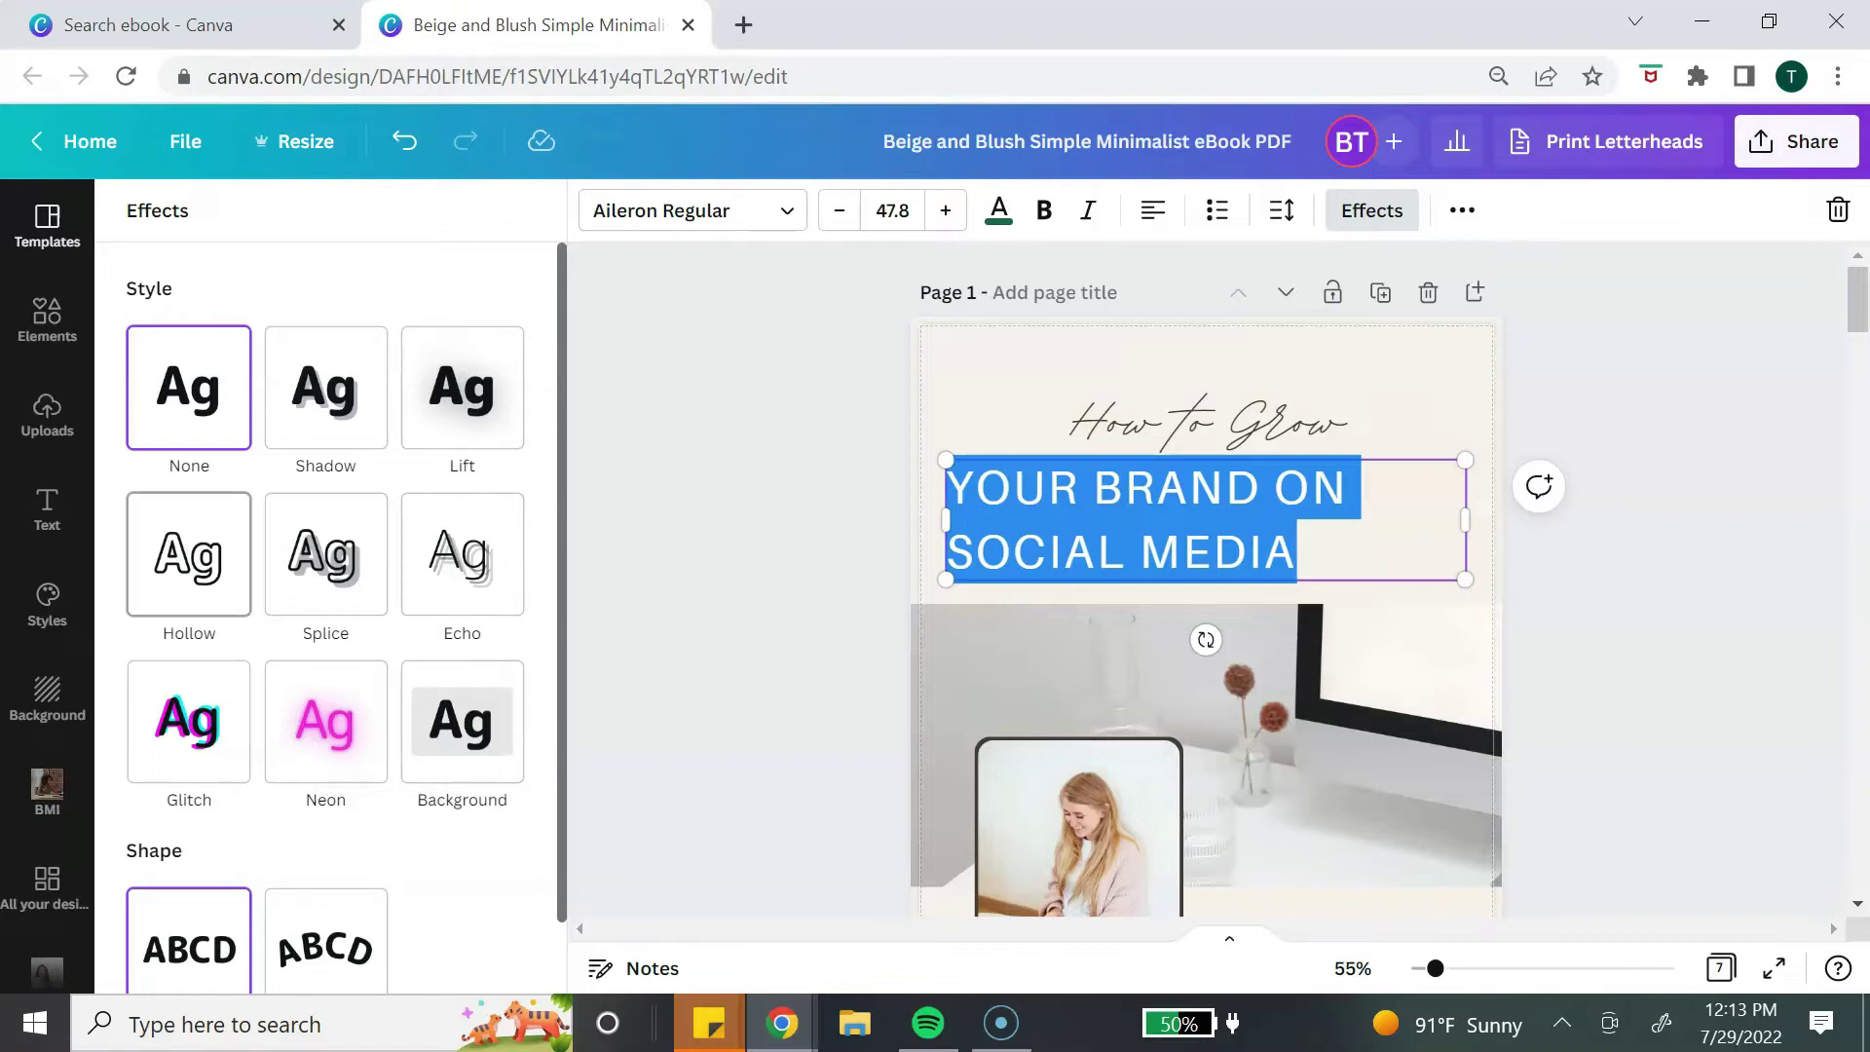
Delete the script line "How to Grow" from the cover and replace the title text with "HOW TO TRAVEL ON A BUDGET".
left_click(1208, 419)
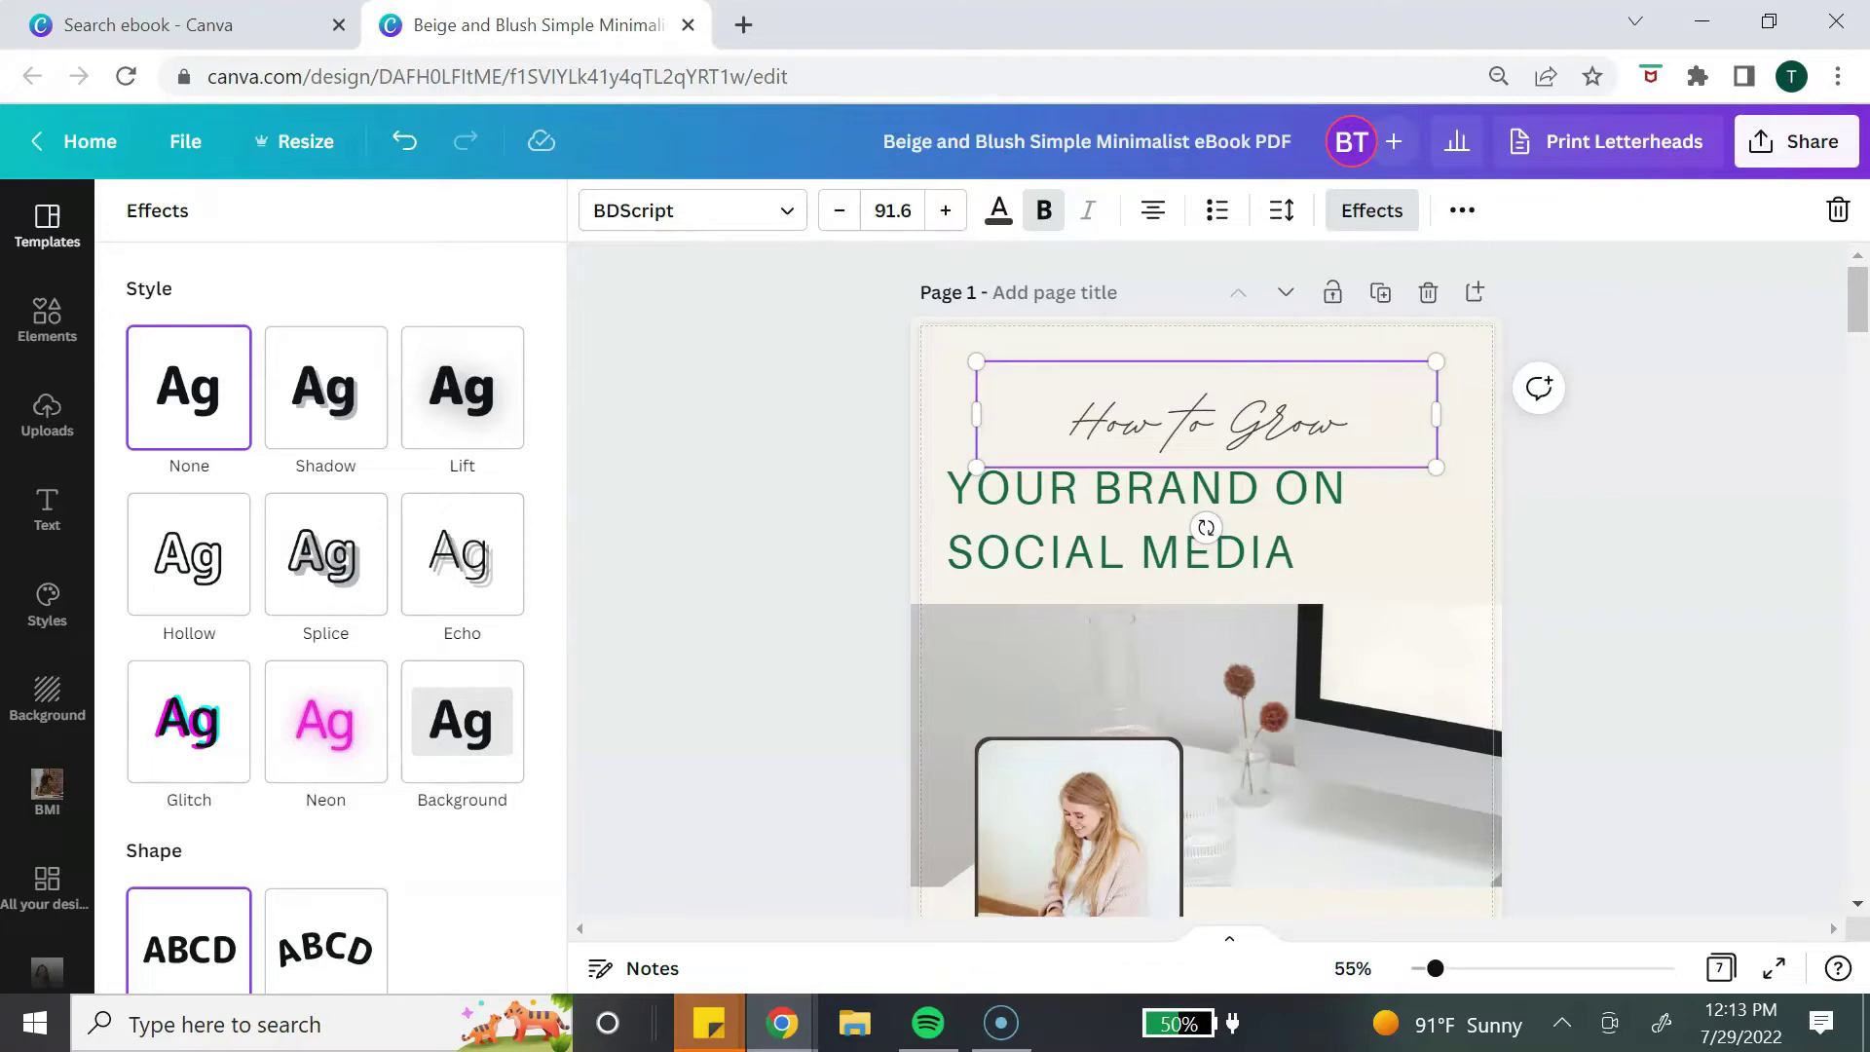
left_click(1838, 210)
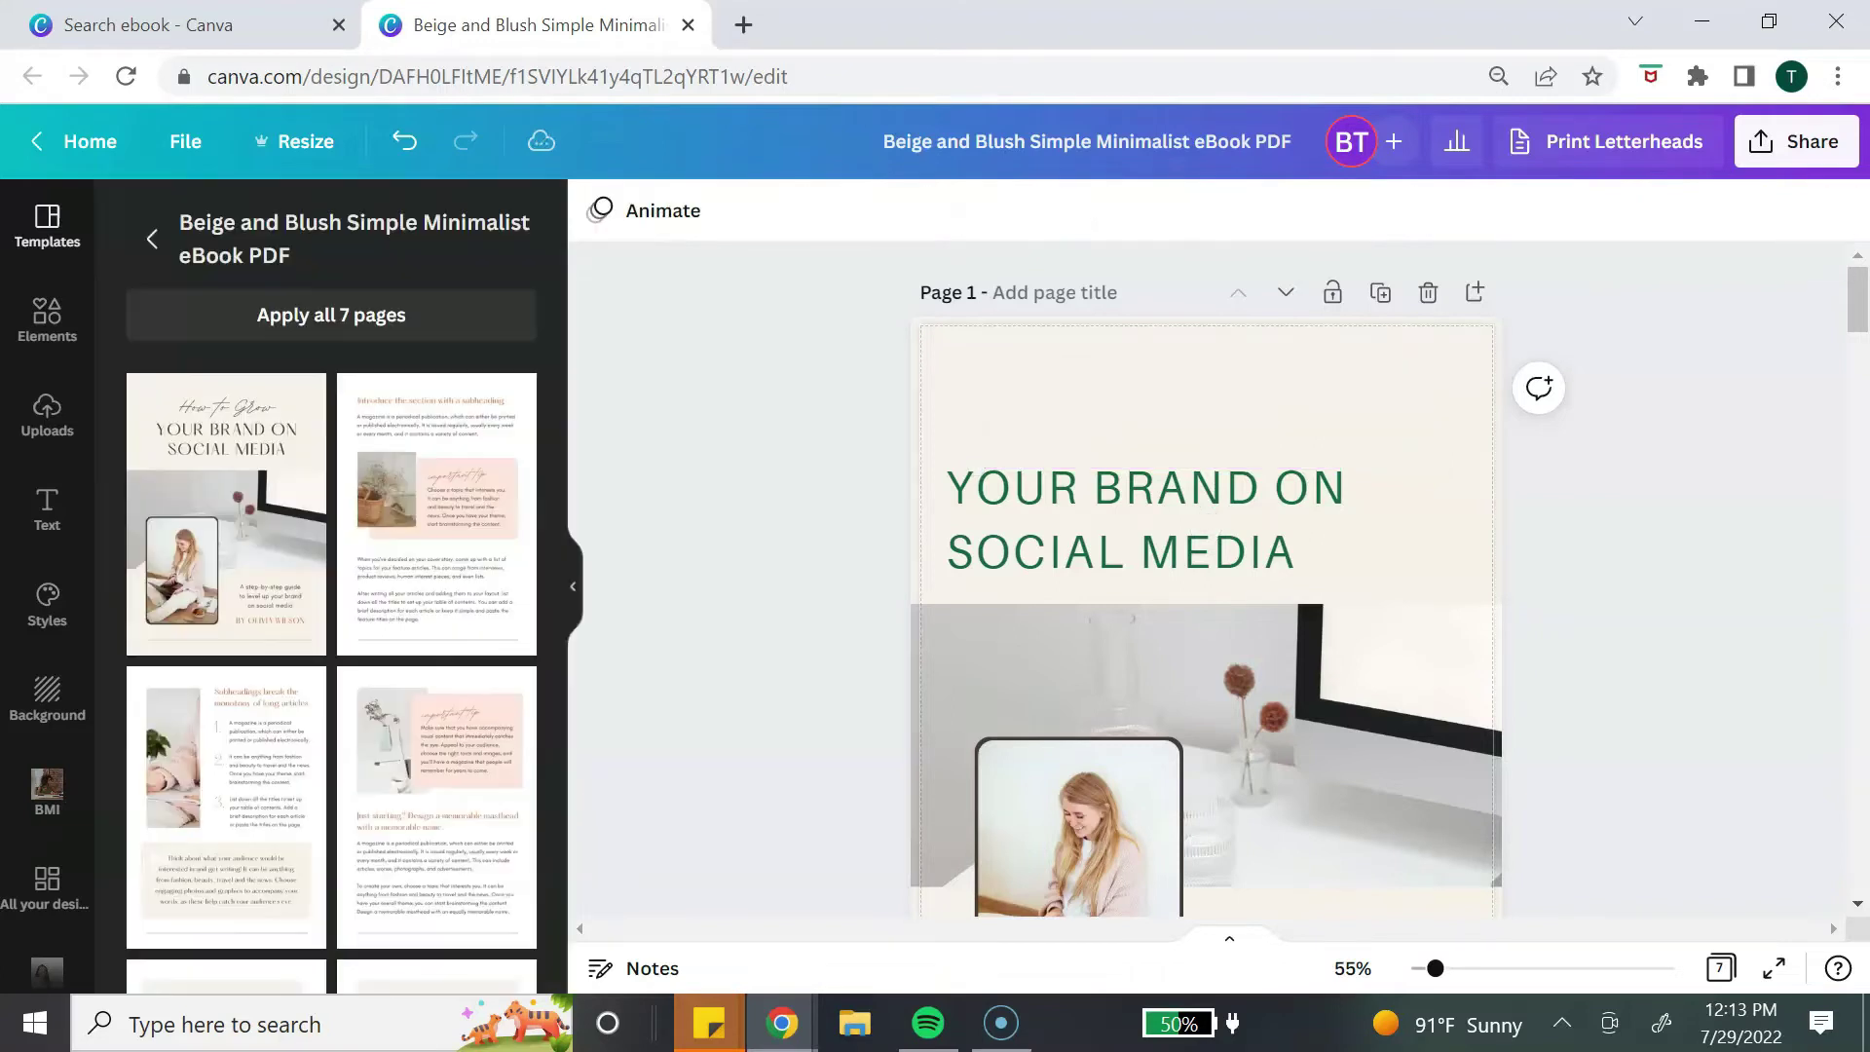
double_click(1120, 517)
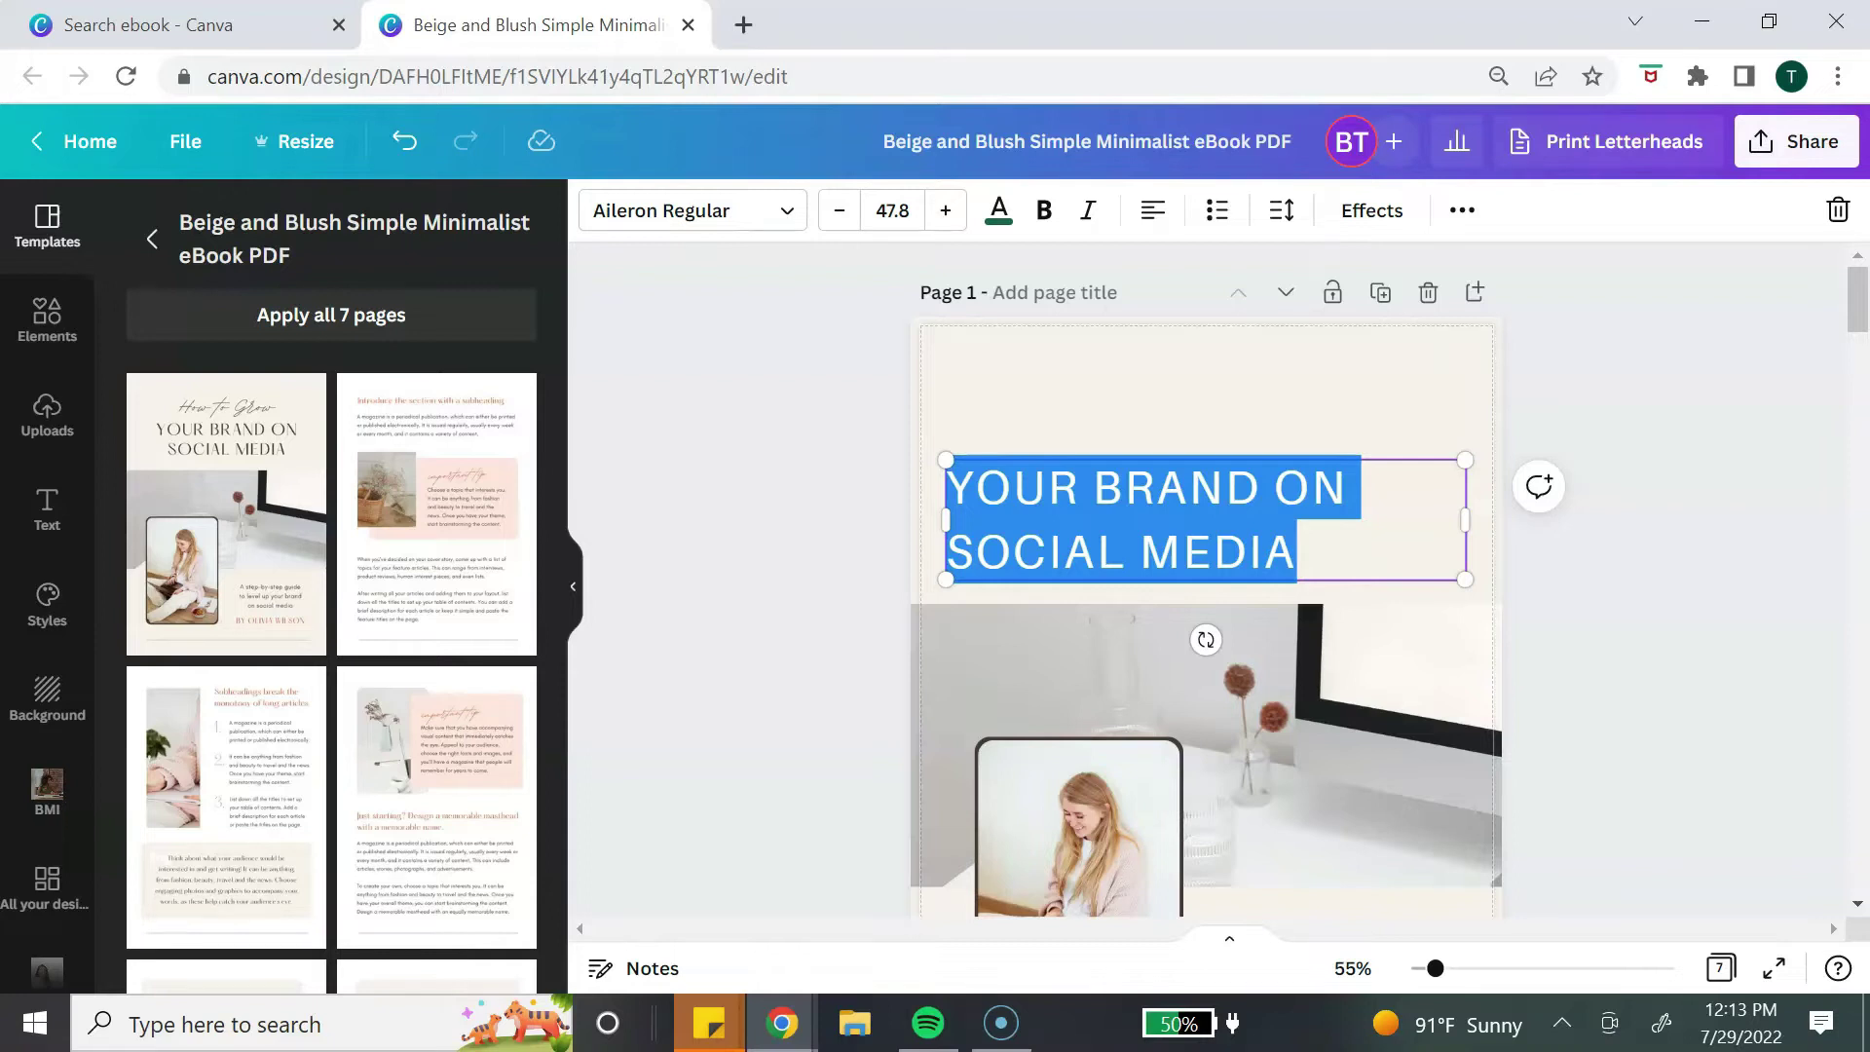
key("BackSpace")
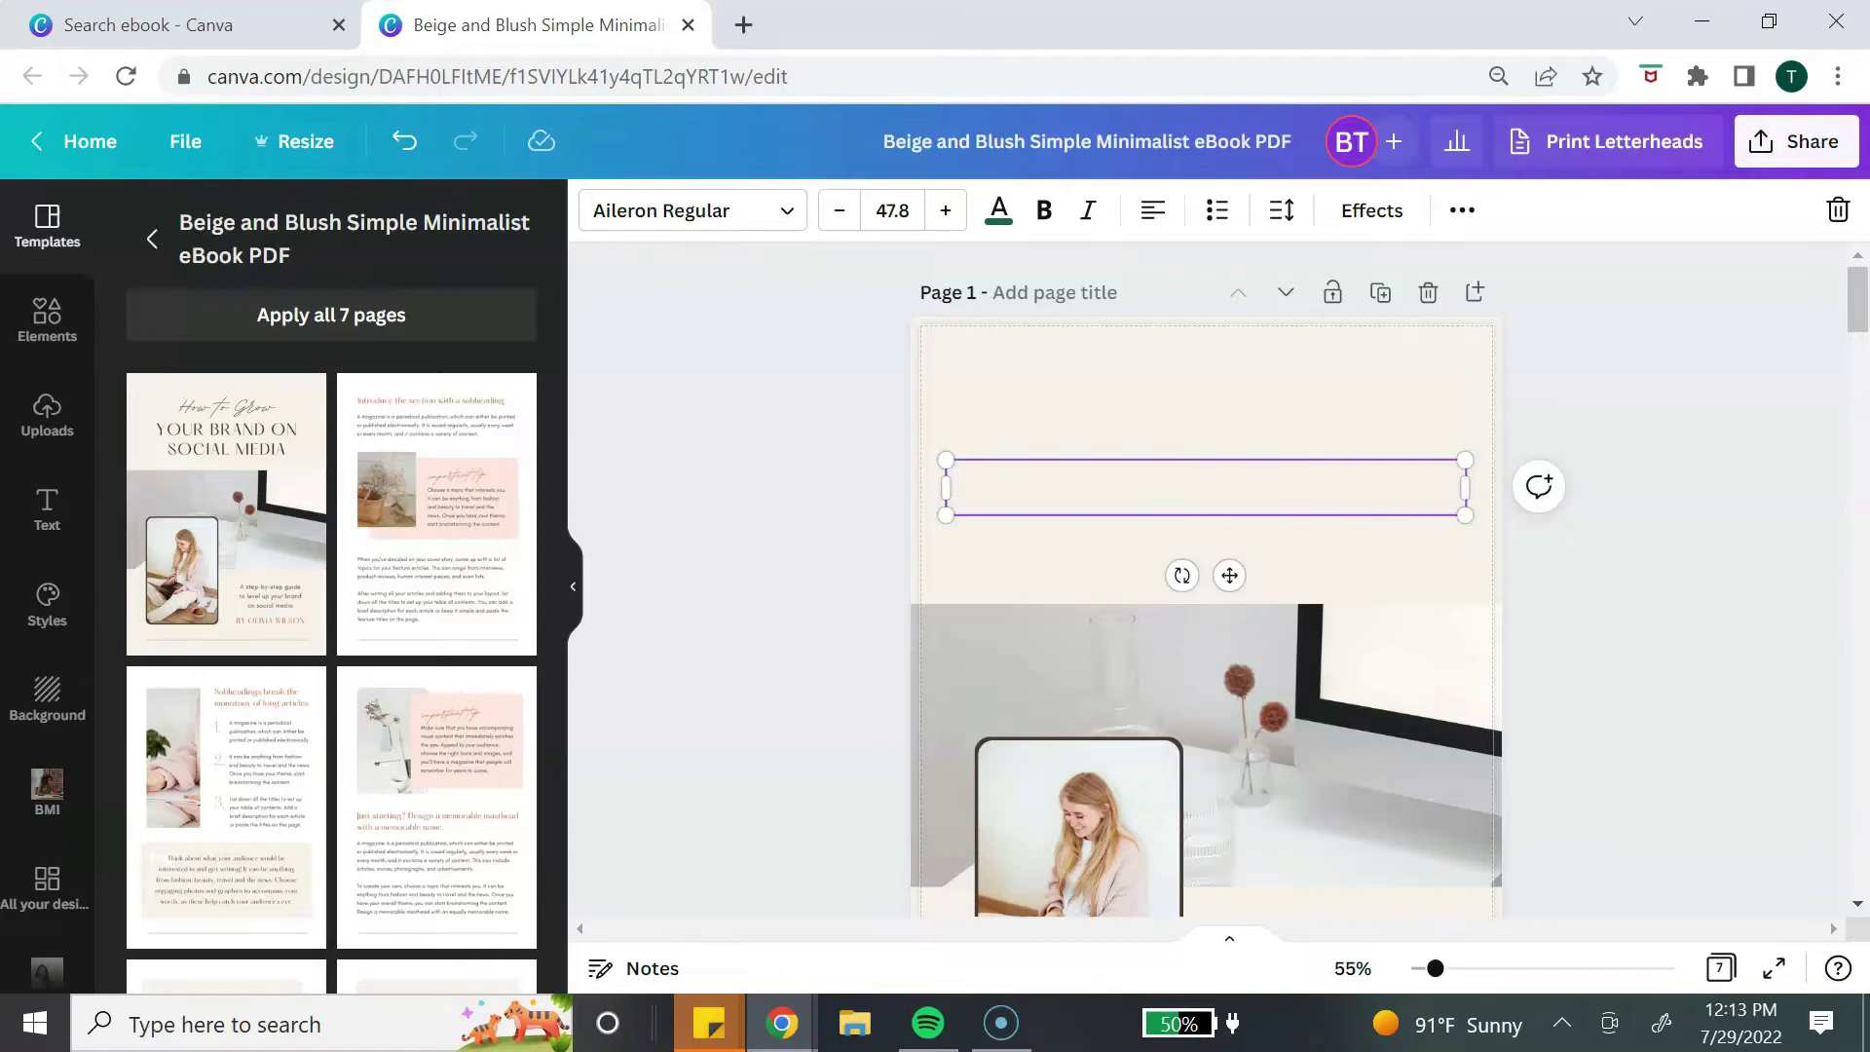
type("HOW TO")
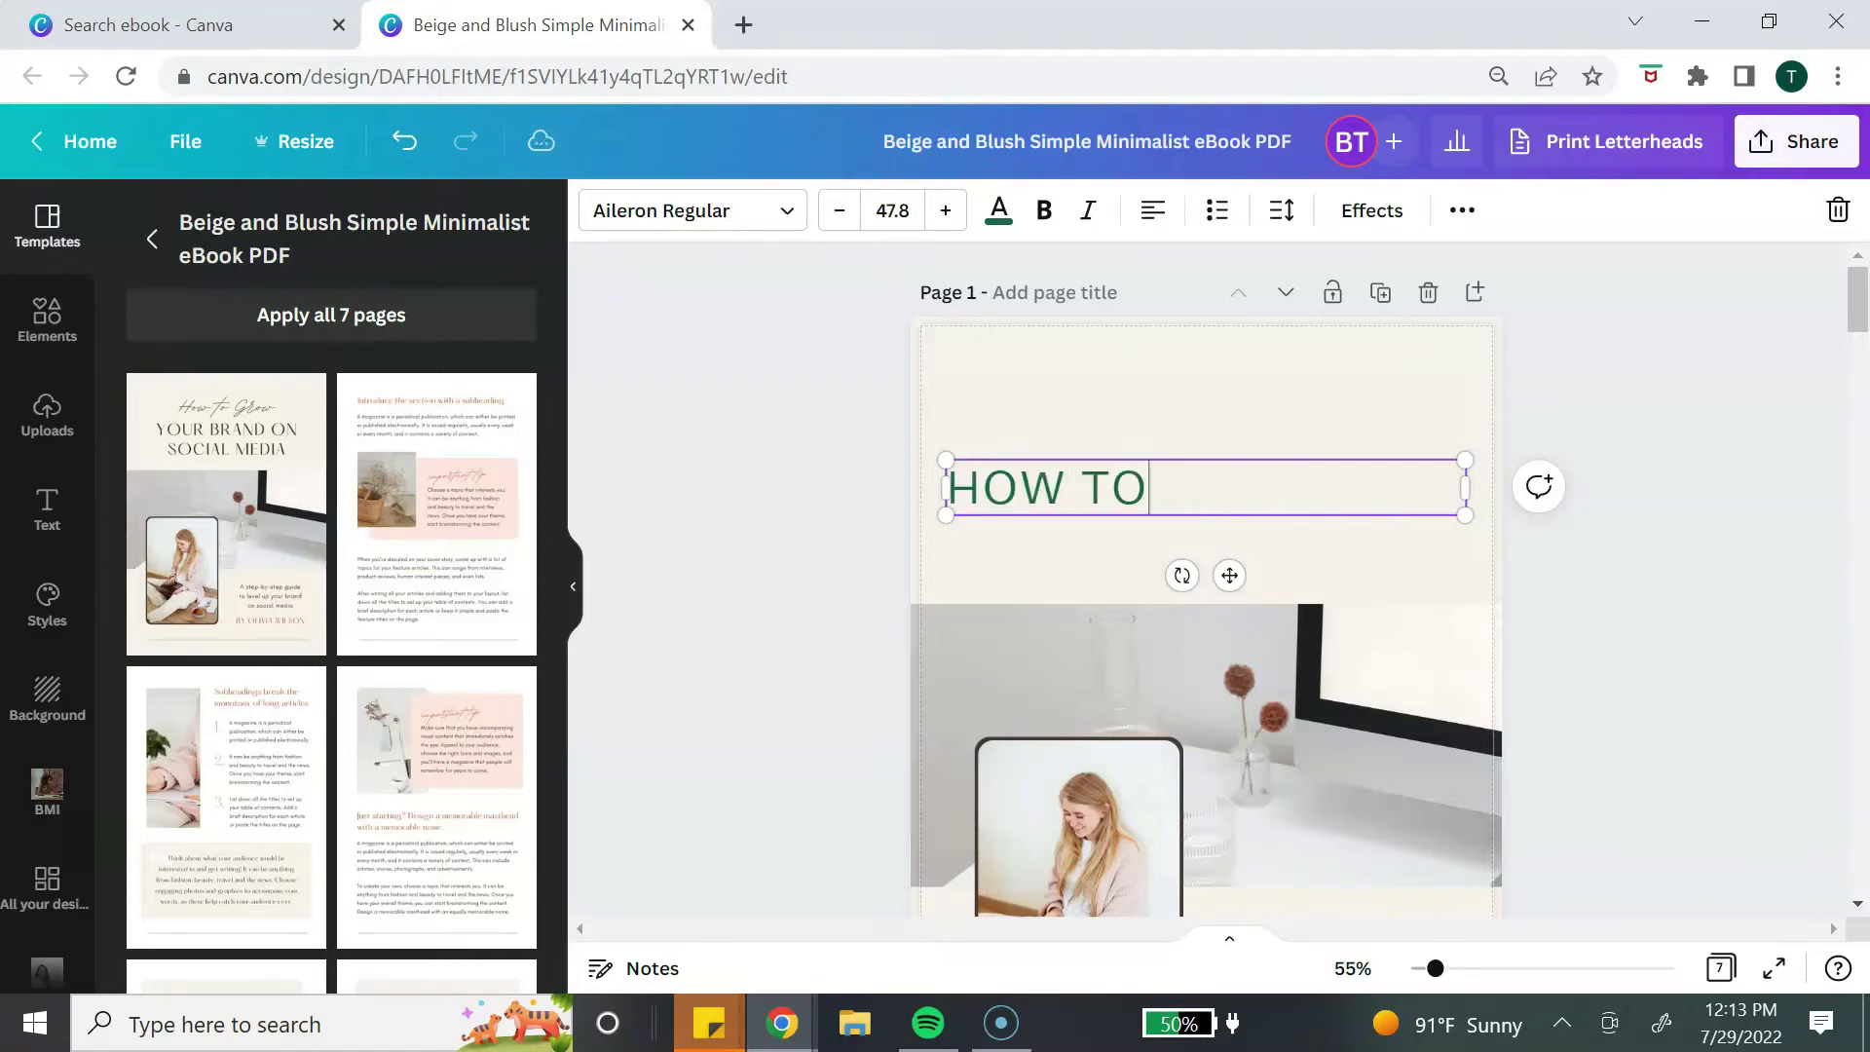
type(" TRAVEL ")
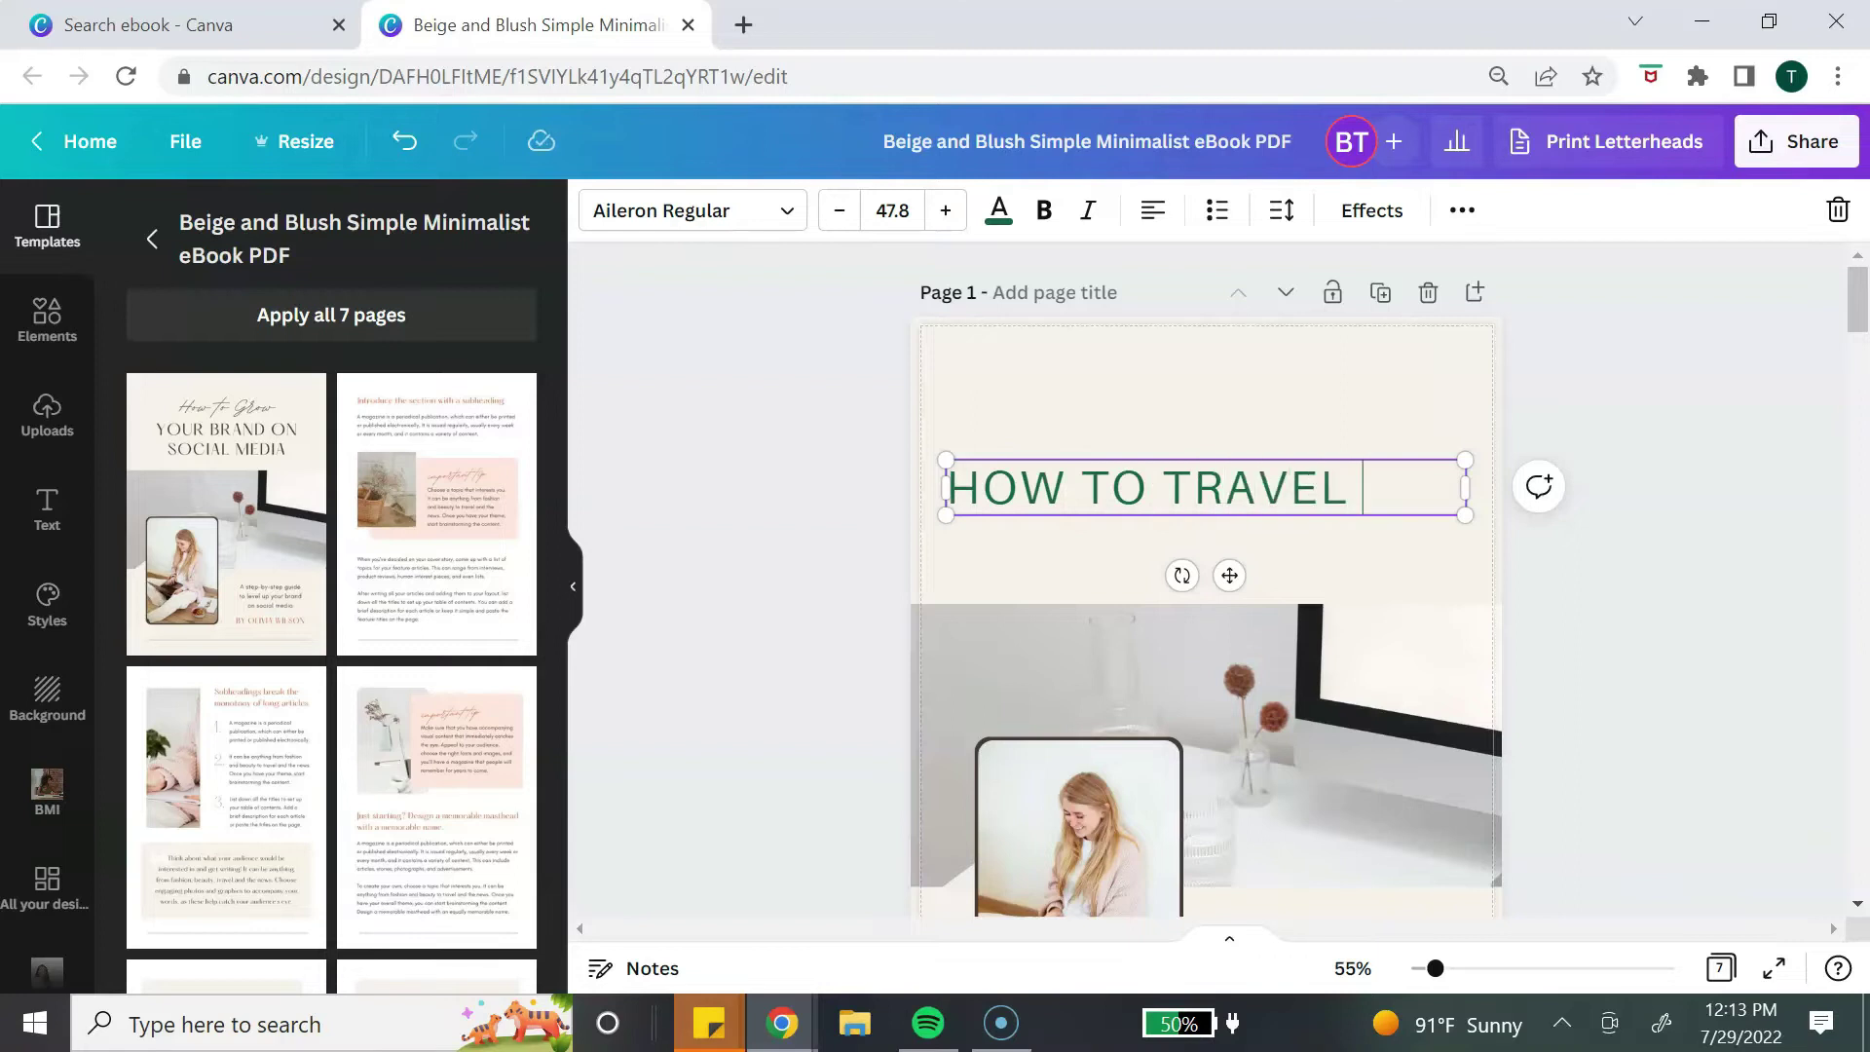
type("ON A BUDGET")
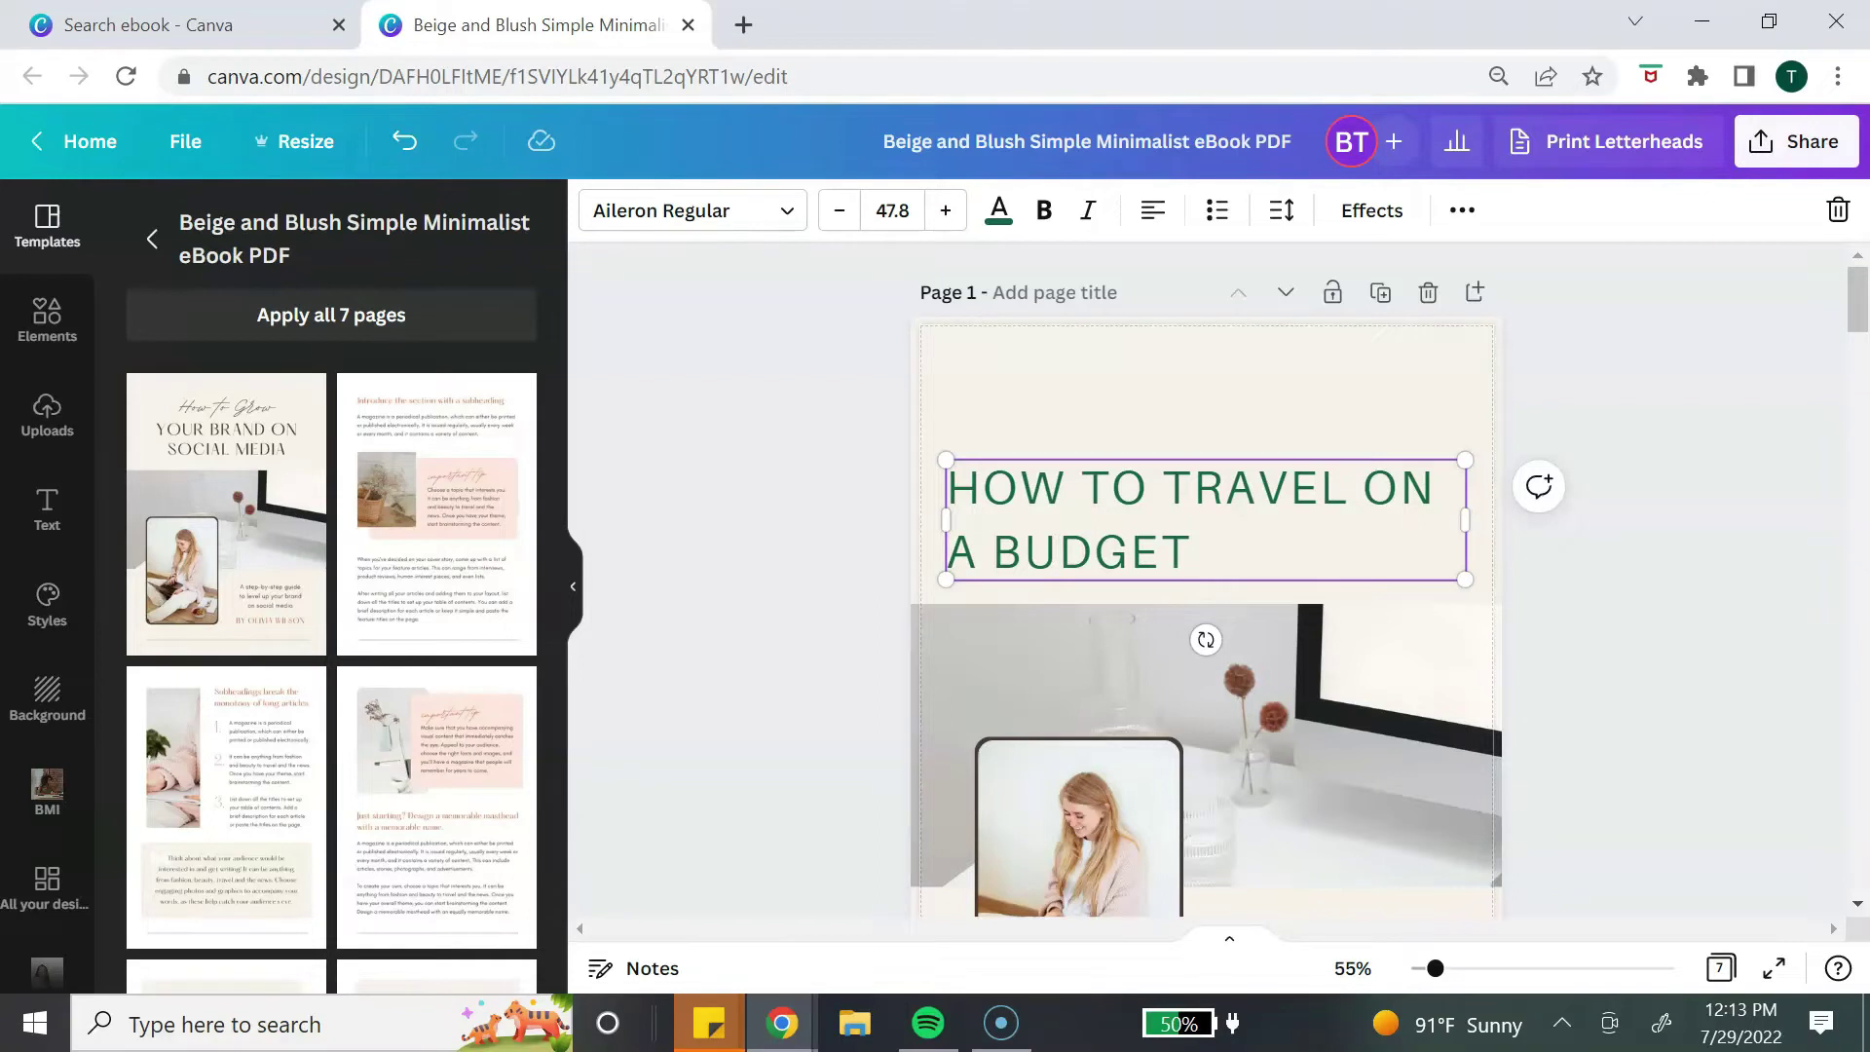
Try clearing the paragraph below the subheading on page 2 and undo the deletion.
scroll(1208, 585, "down", 9)
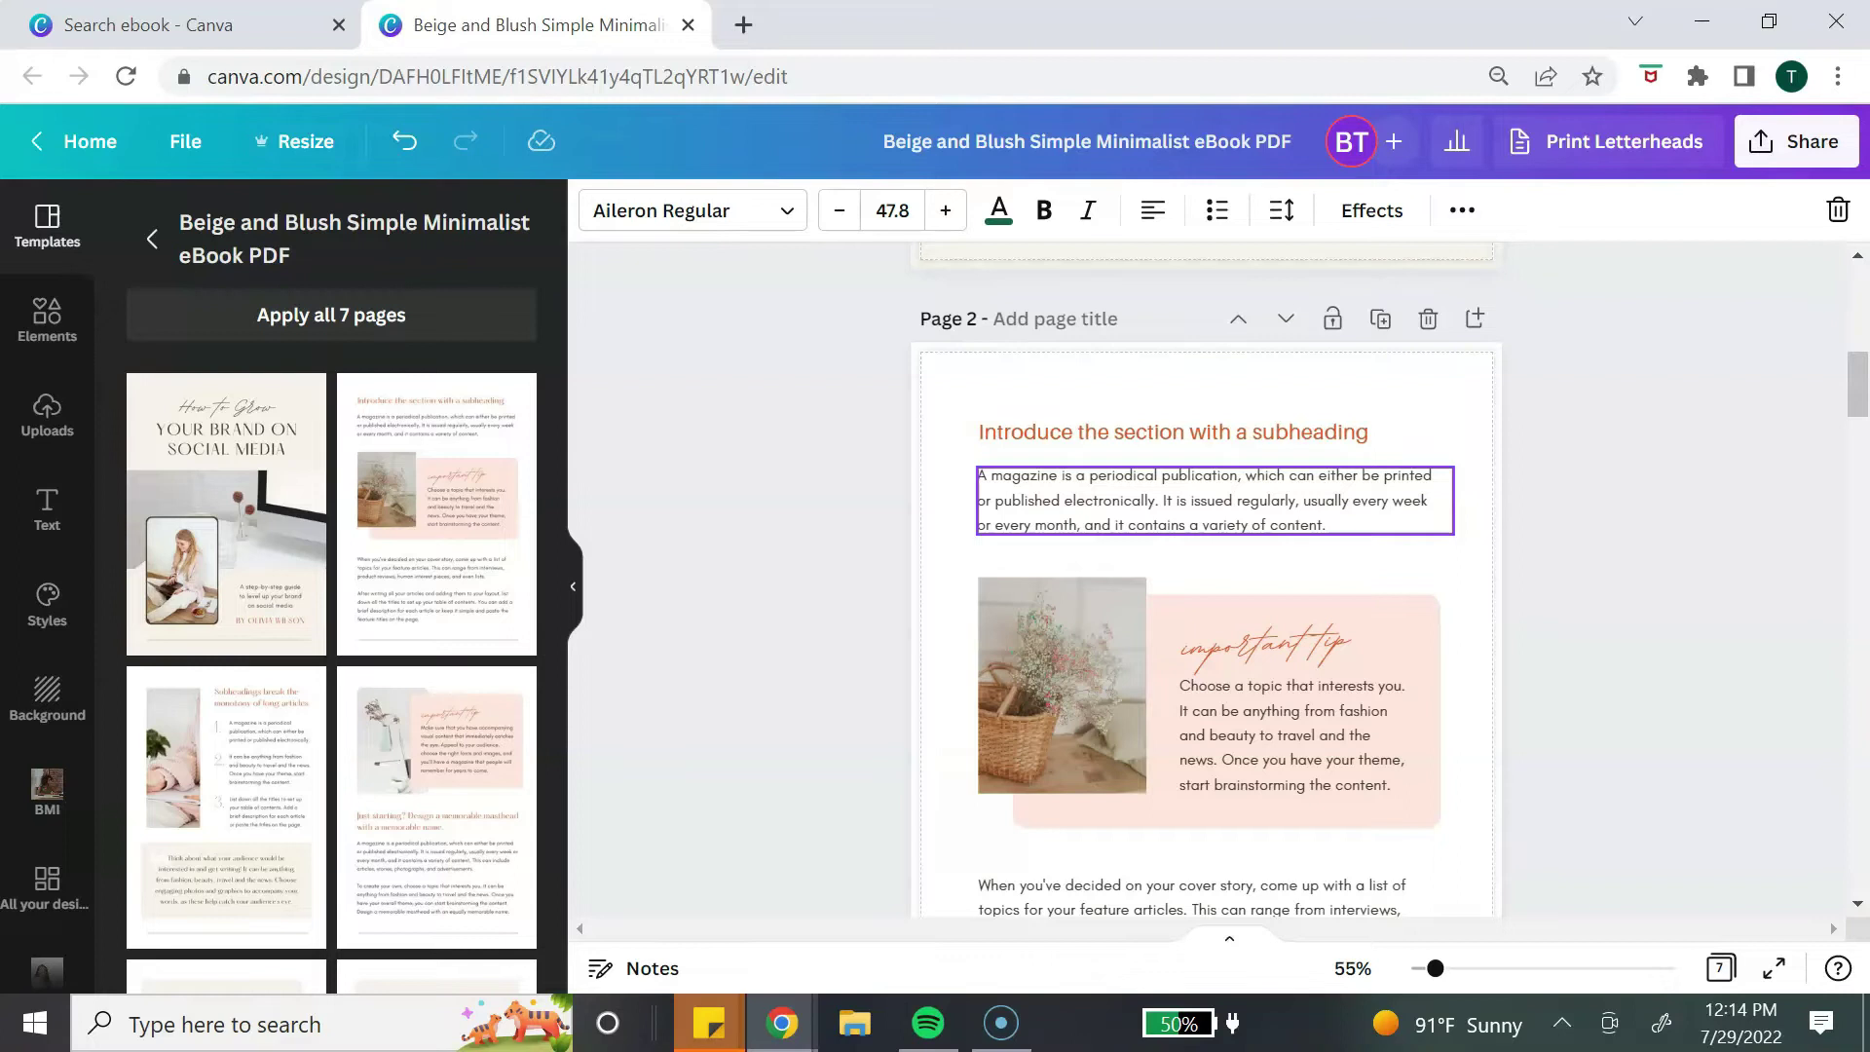
left_click(1215, 500)
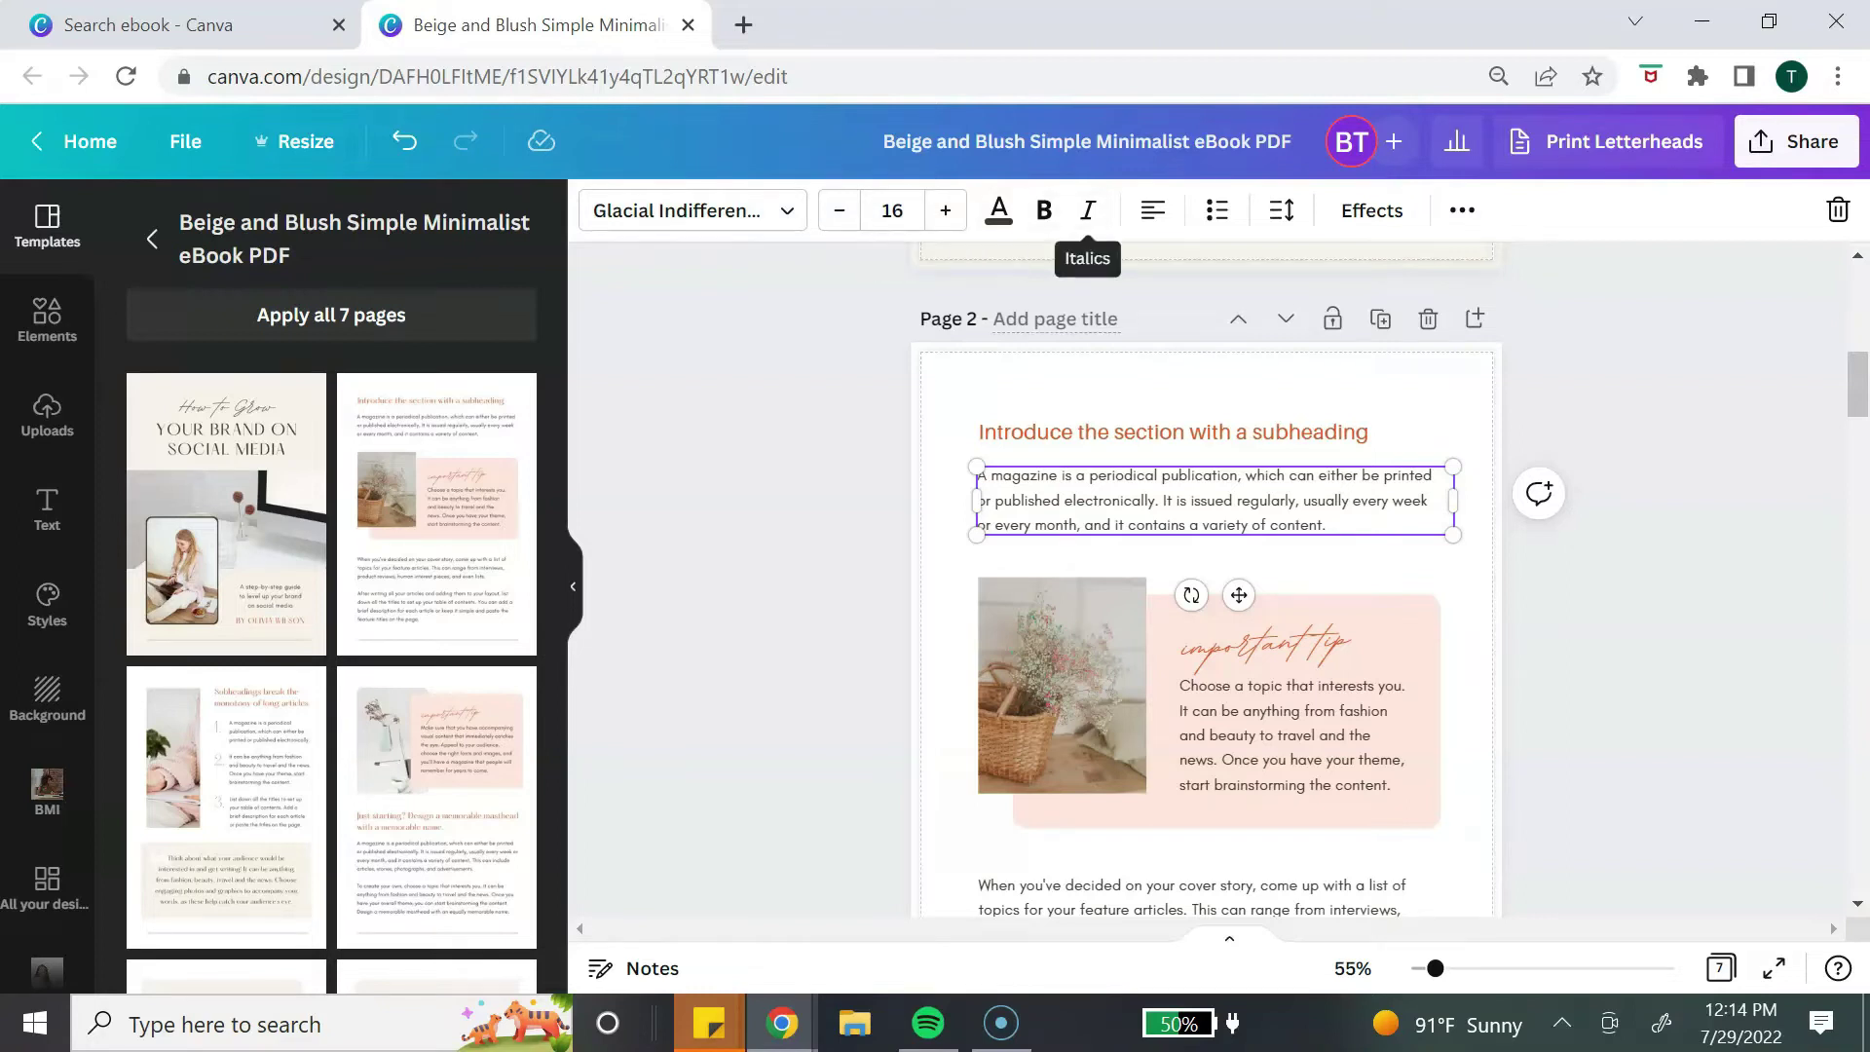
key("ctrl+a")
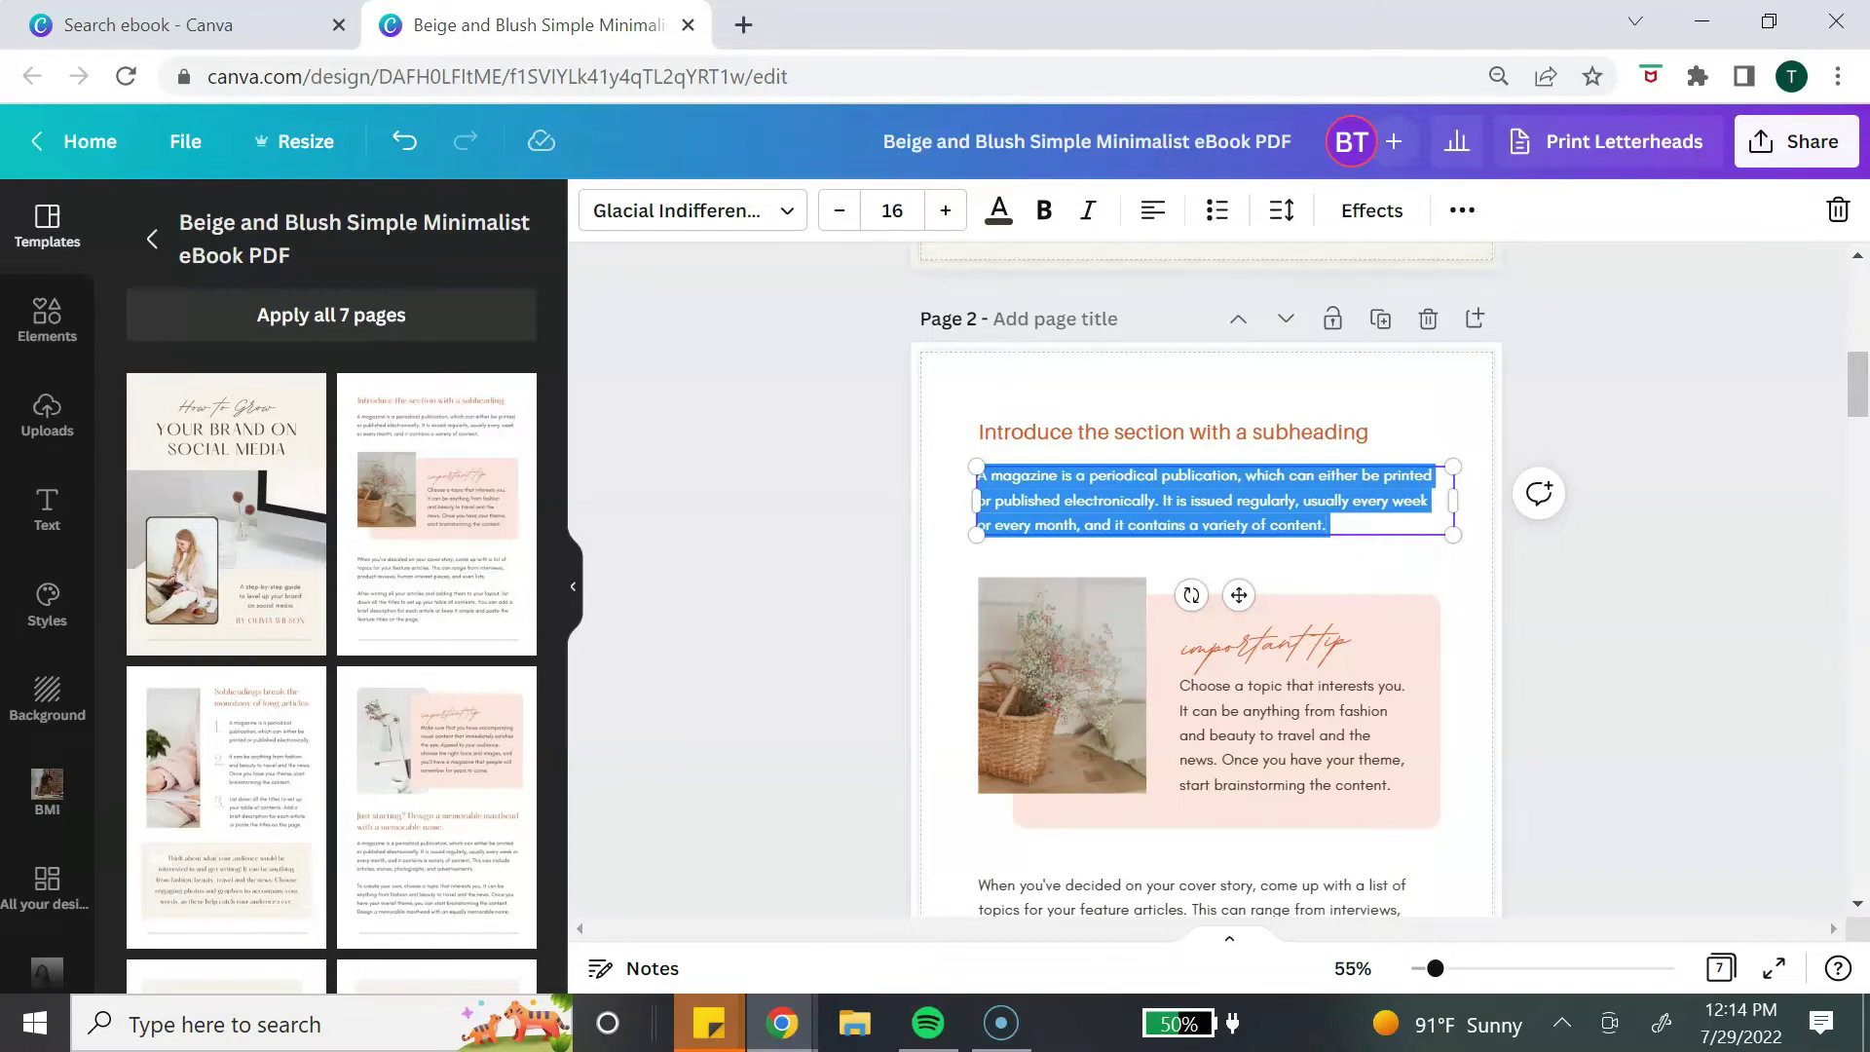
key("BackSpace")
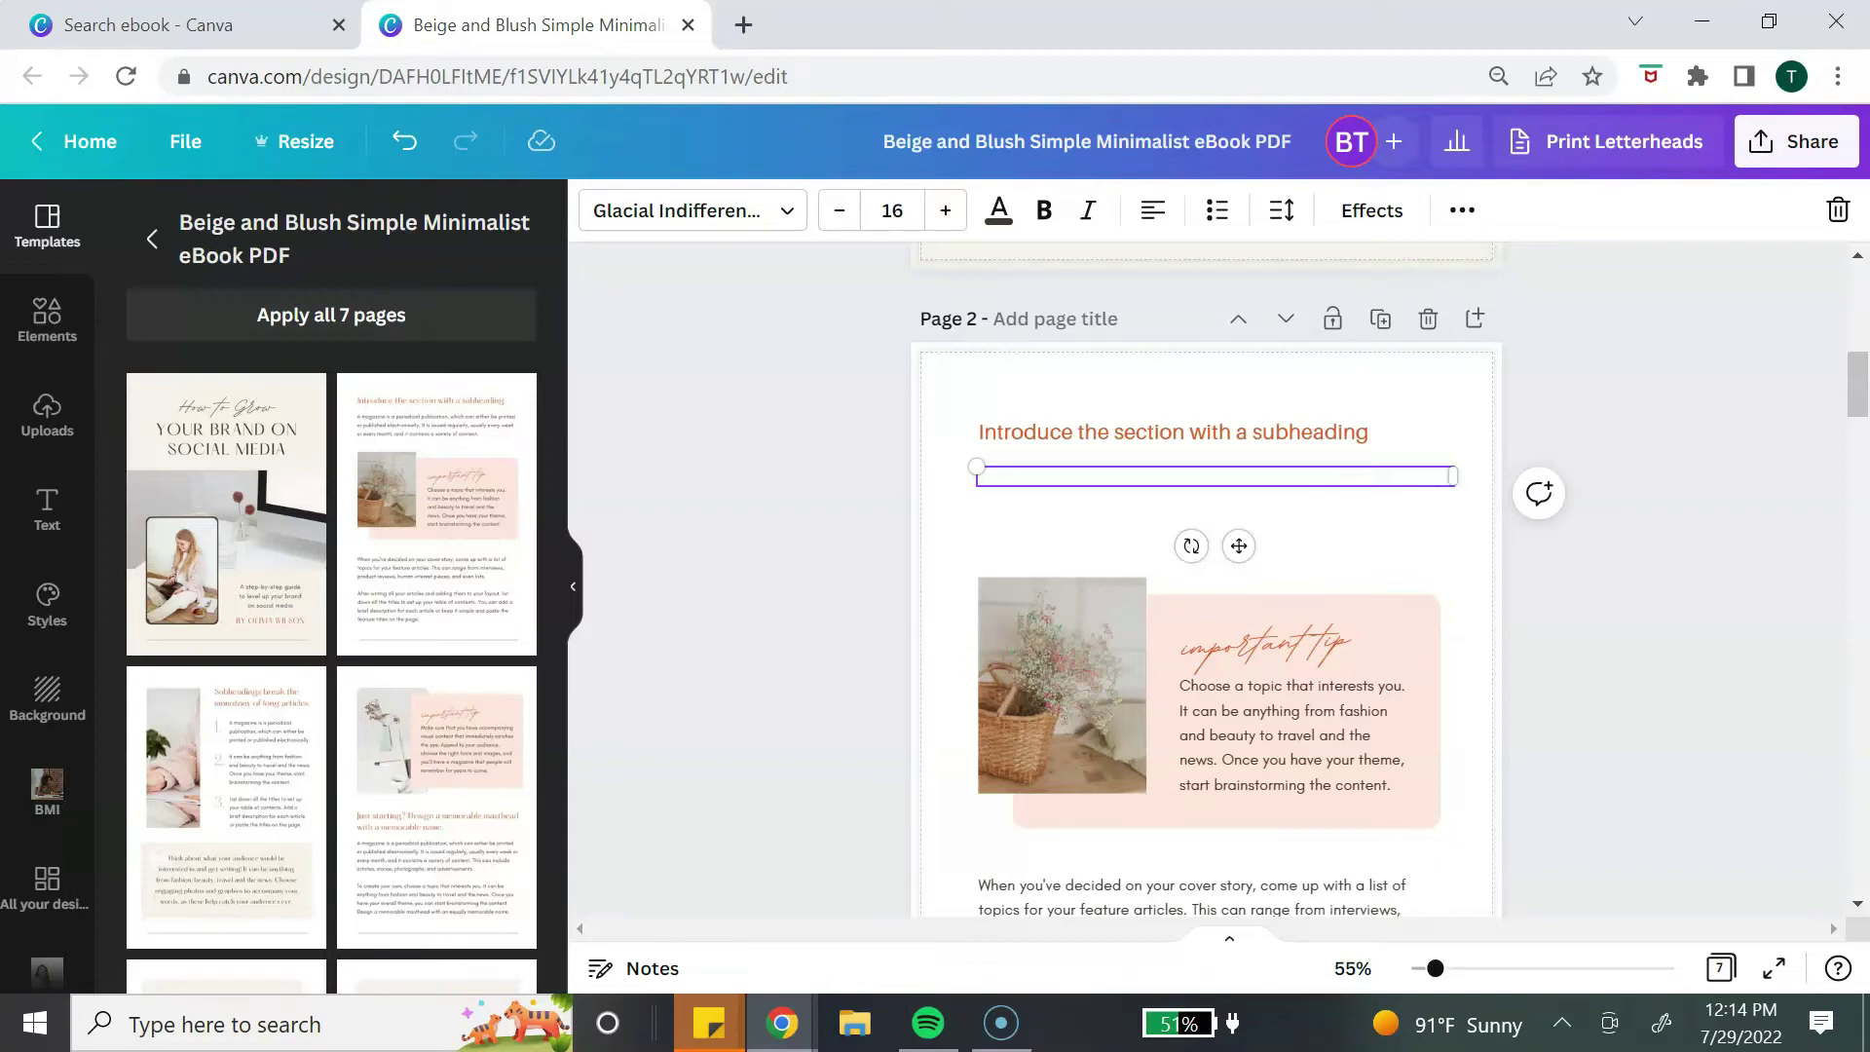
key("ctrl+z")
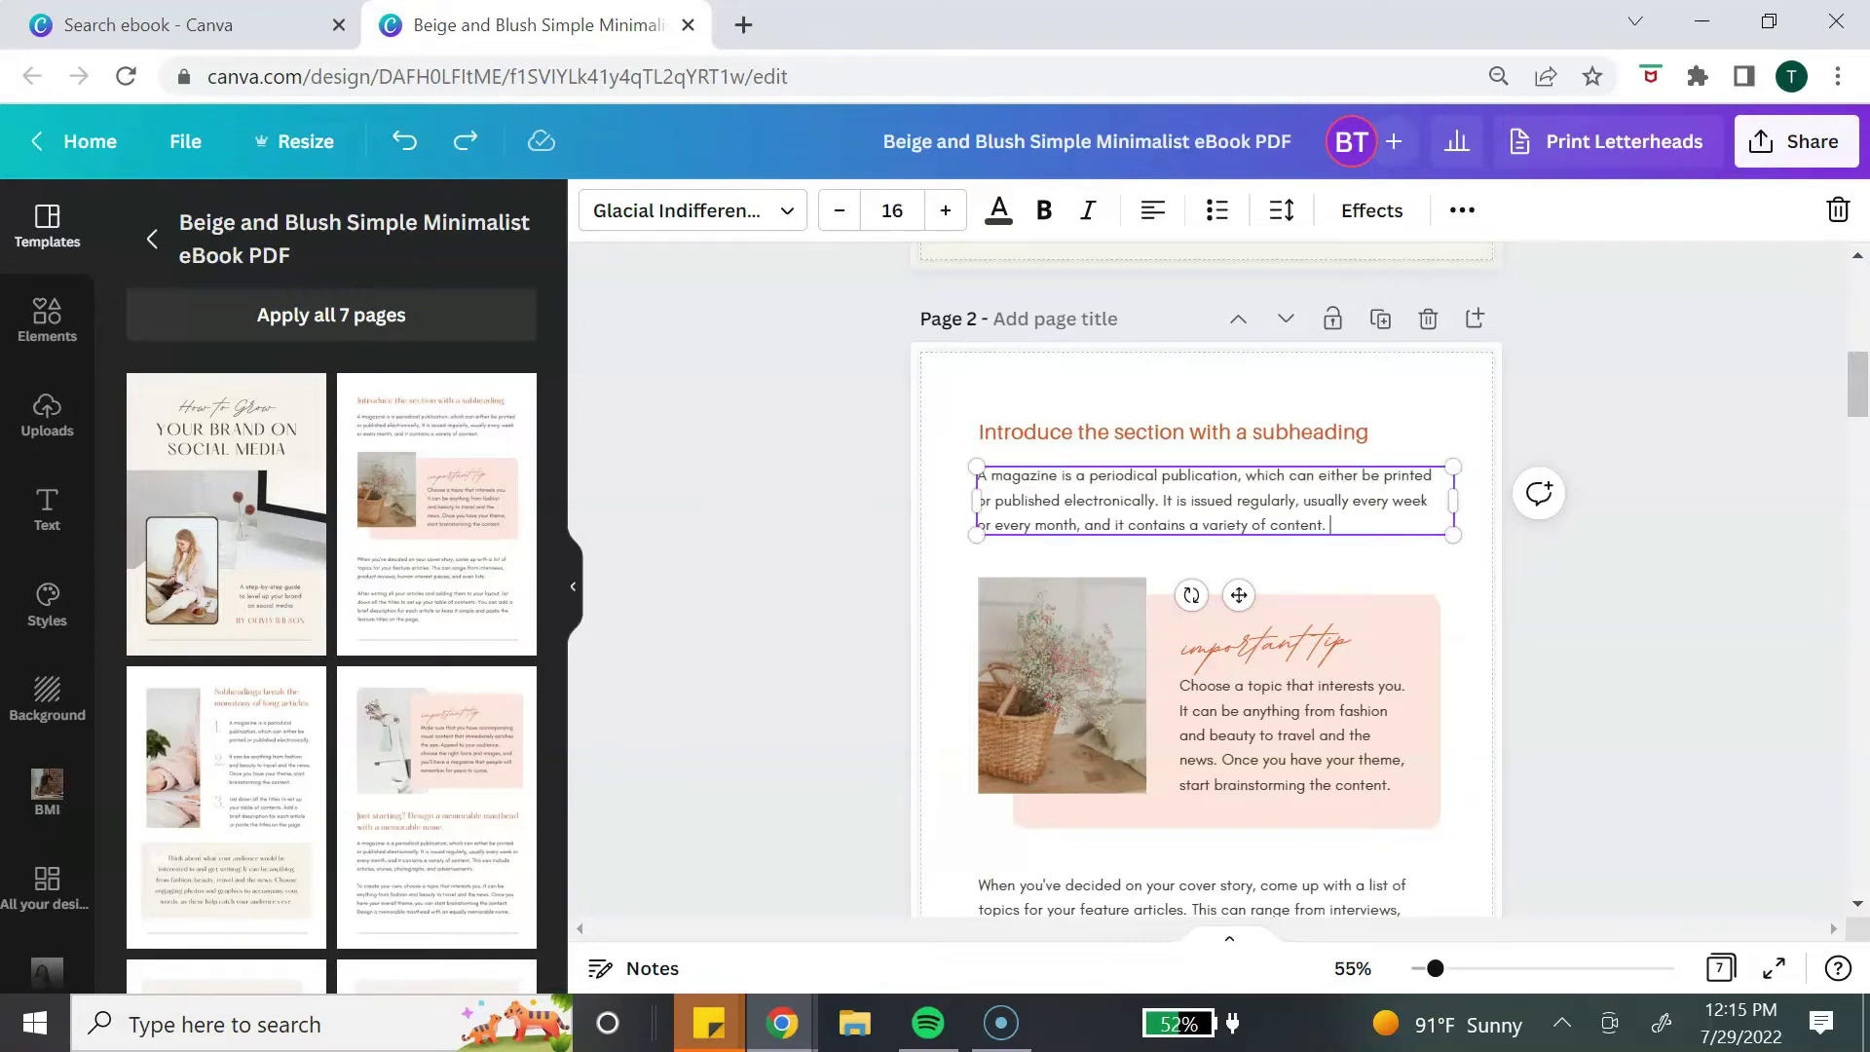
Set the line spacing of the paragraph below the subheading on page 2 to 2.11.
key("ctrl+shift+Left")
key("ctrl+shift+Left")
key("ctrl+shift+Left")
key("ctrl+shift+Left")
key("ctrl+shift+Left")
key("ctrl+shift+Left")
key("ctrl+shift+Left")
key("ctrl+shift+Left")
key("ctrl+shift+Left")
key("ctrl+shift+Left")
key("ctrl+shift+Left")
key("ctrl+shift+Left")
key("ctrl+shift+Left")
key("ctrl+shift+Left")
key("ctrl+shift+Left")
key("ctrl+shift+Left")
key("ctrl+shift+Left")
key("ctrl+shift+Left")
key("ctrl+shift+Left")
key("ctrl+shift+Left")
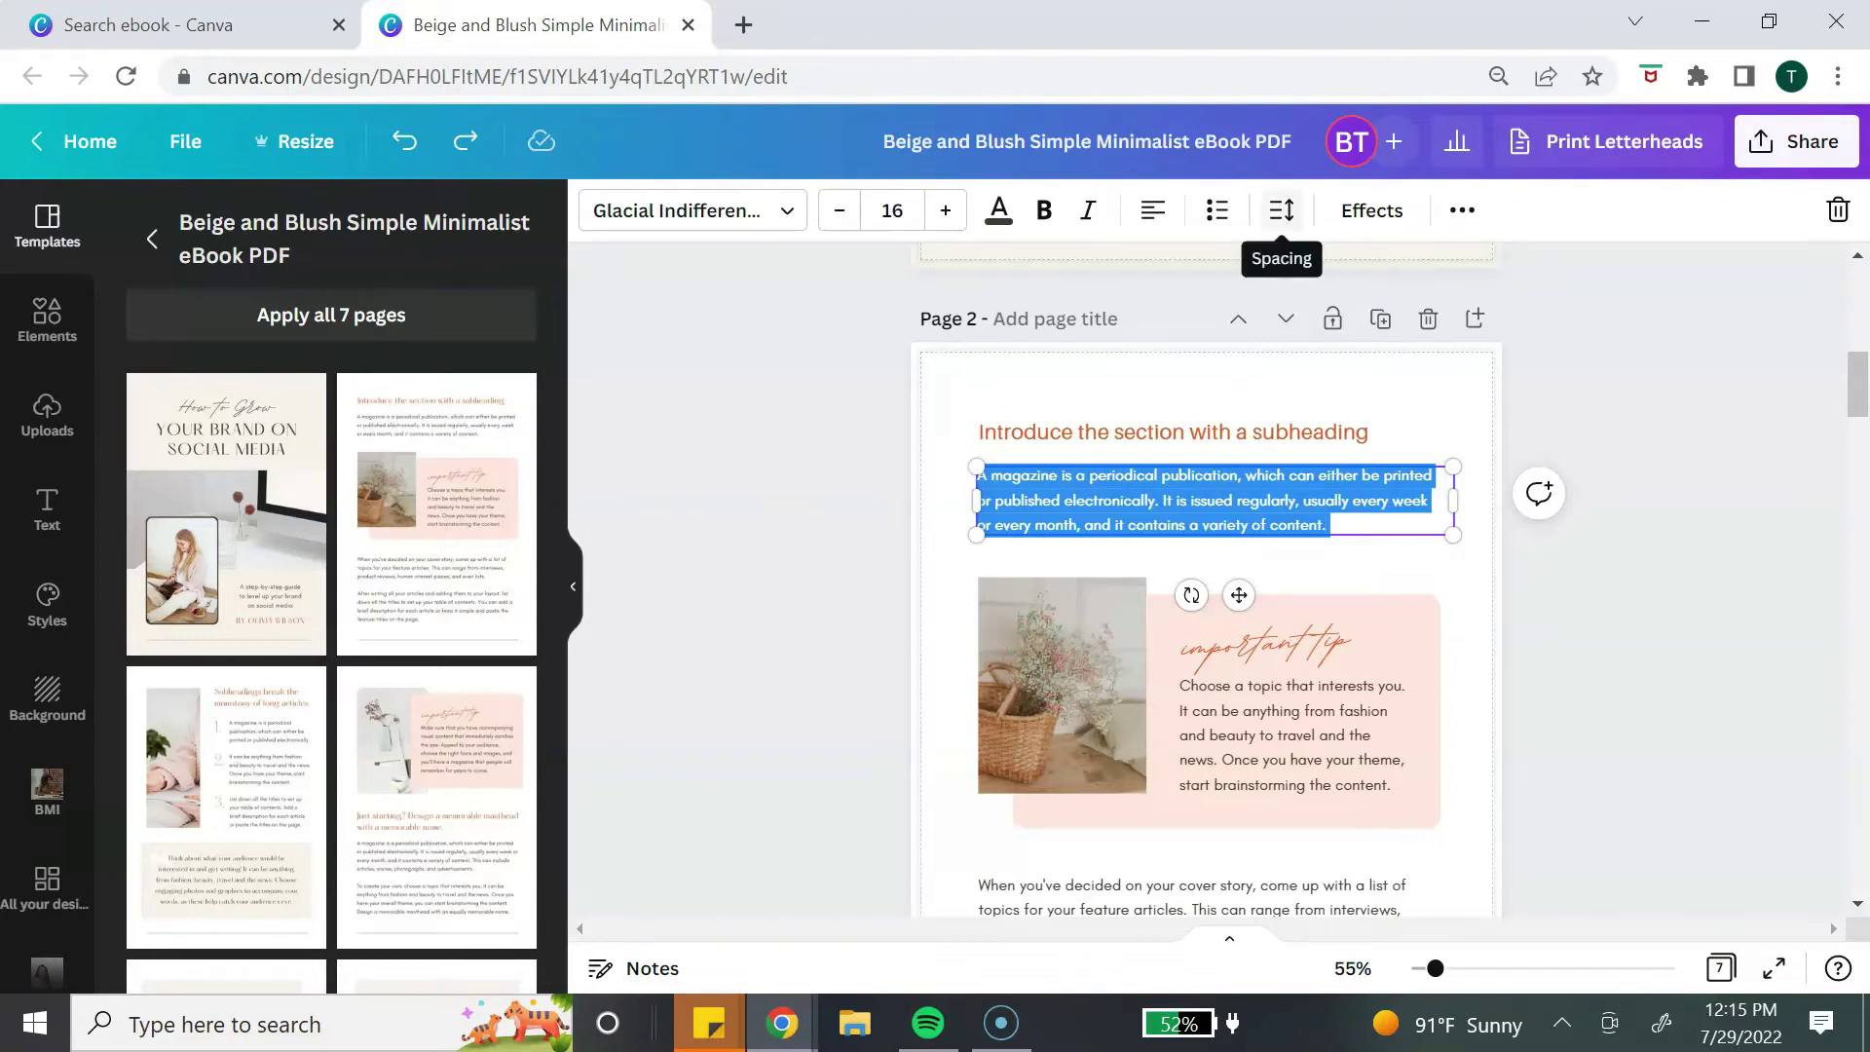
left_click(1281, 210)
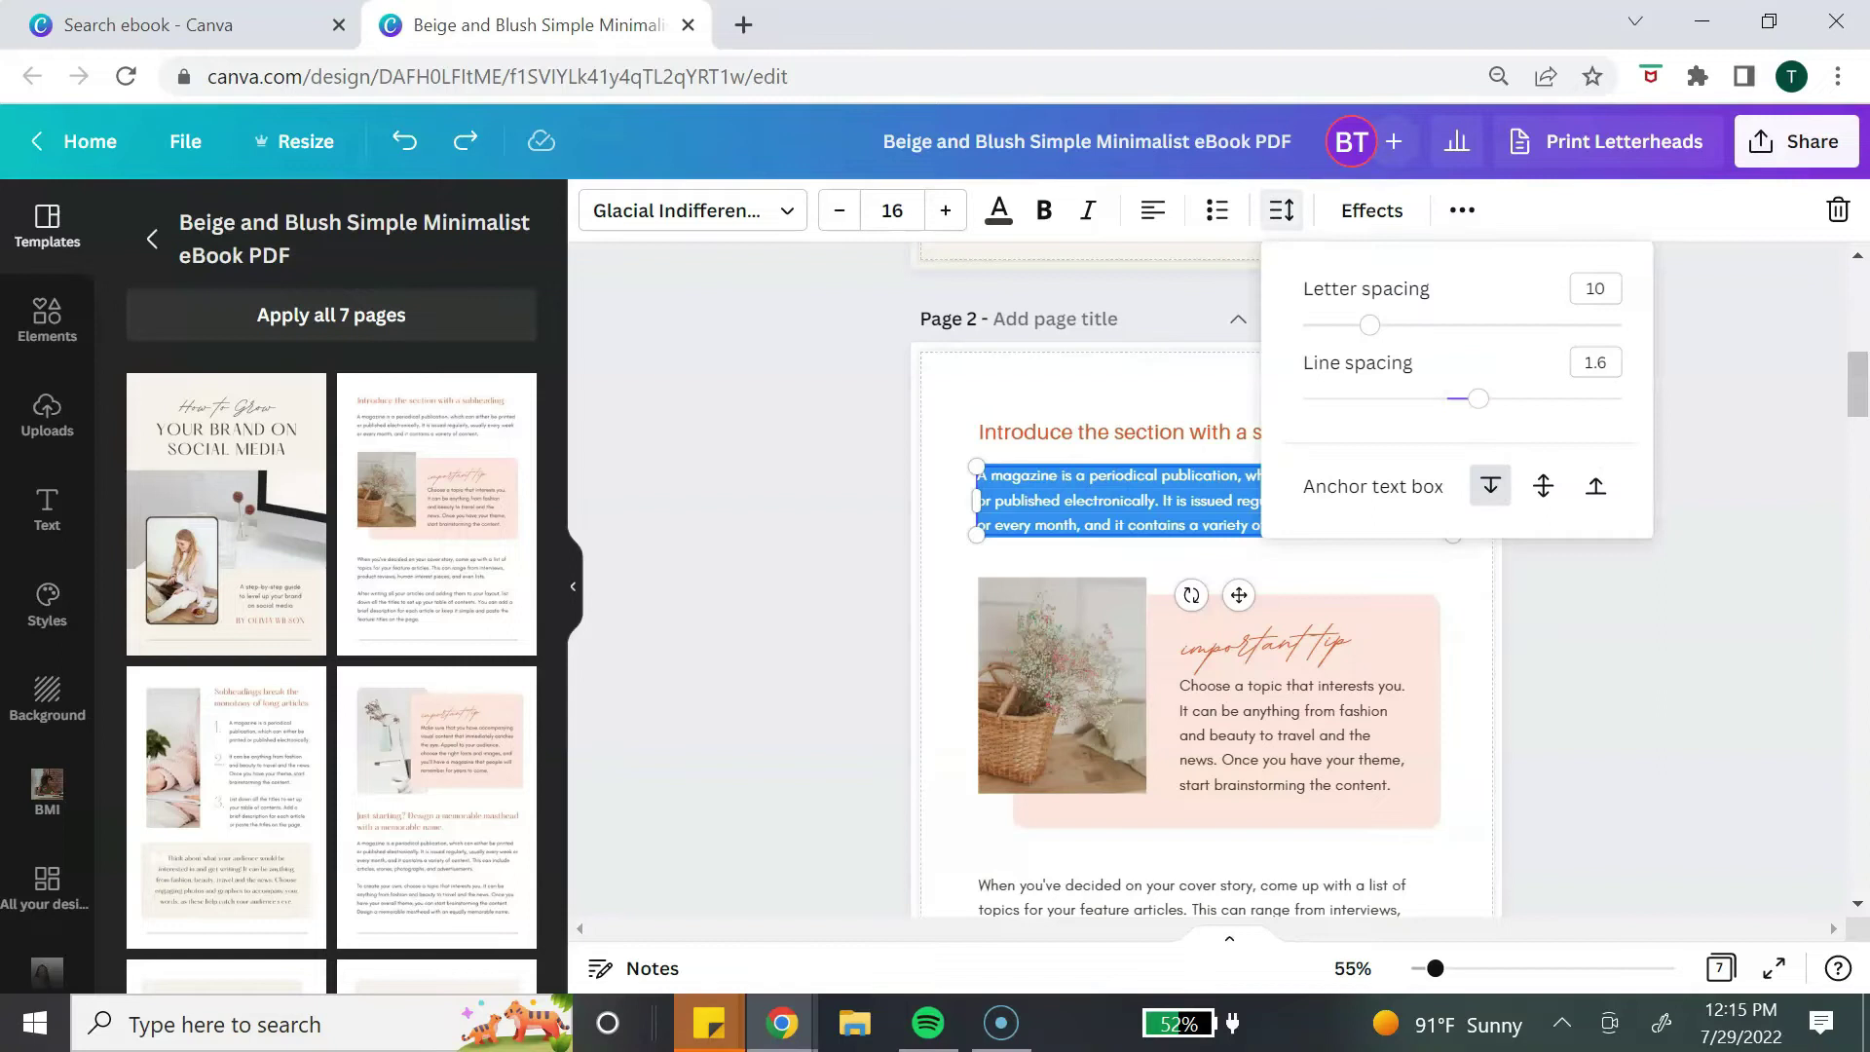
left_click_drag(1478, 399, 1559, 399)
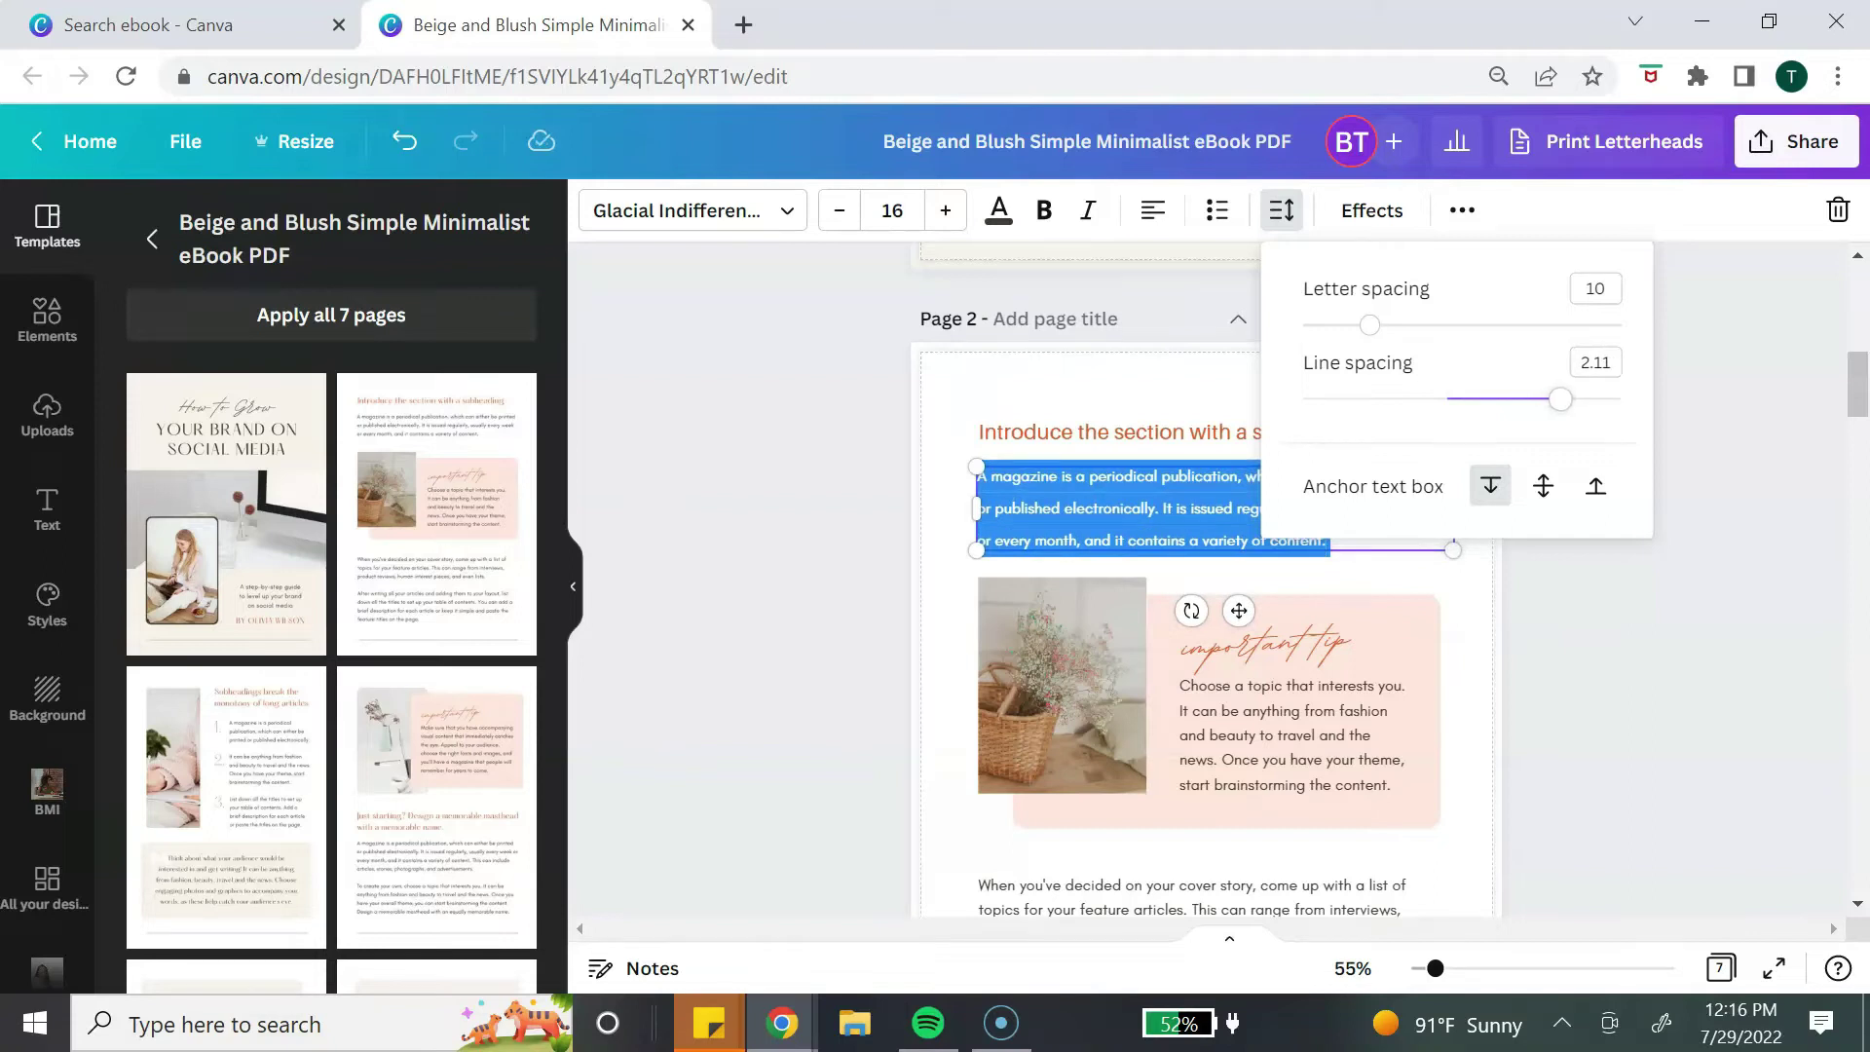
key("Escape")
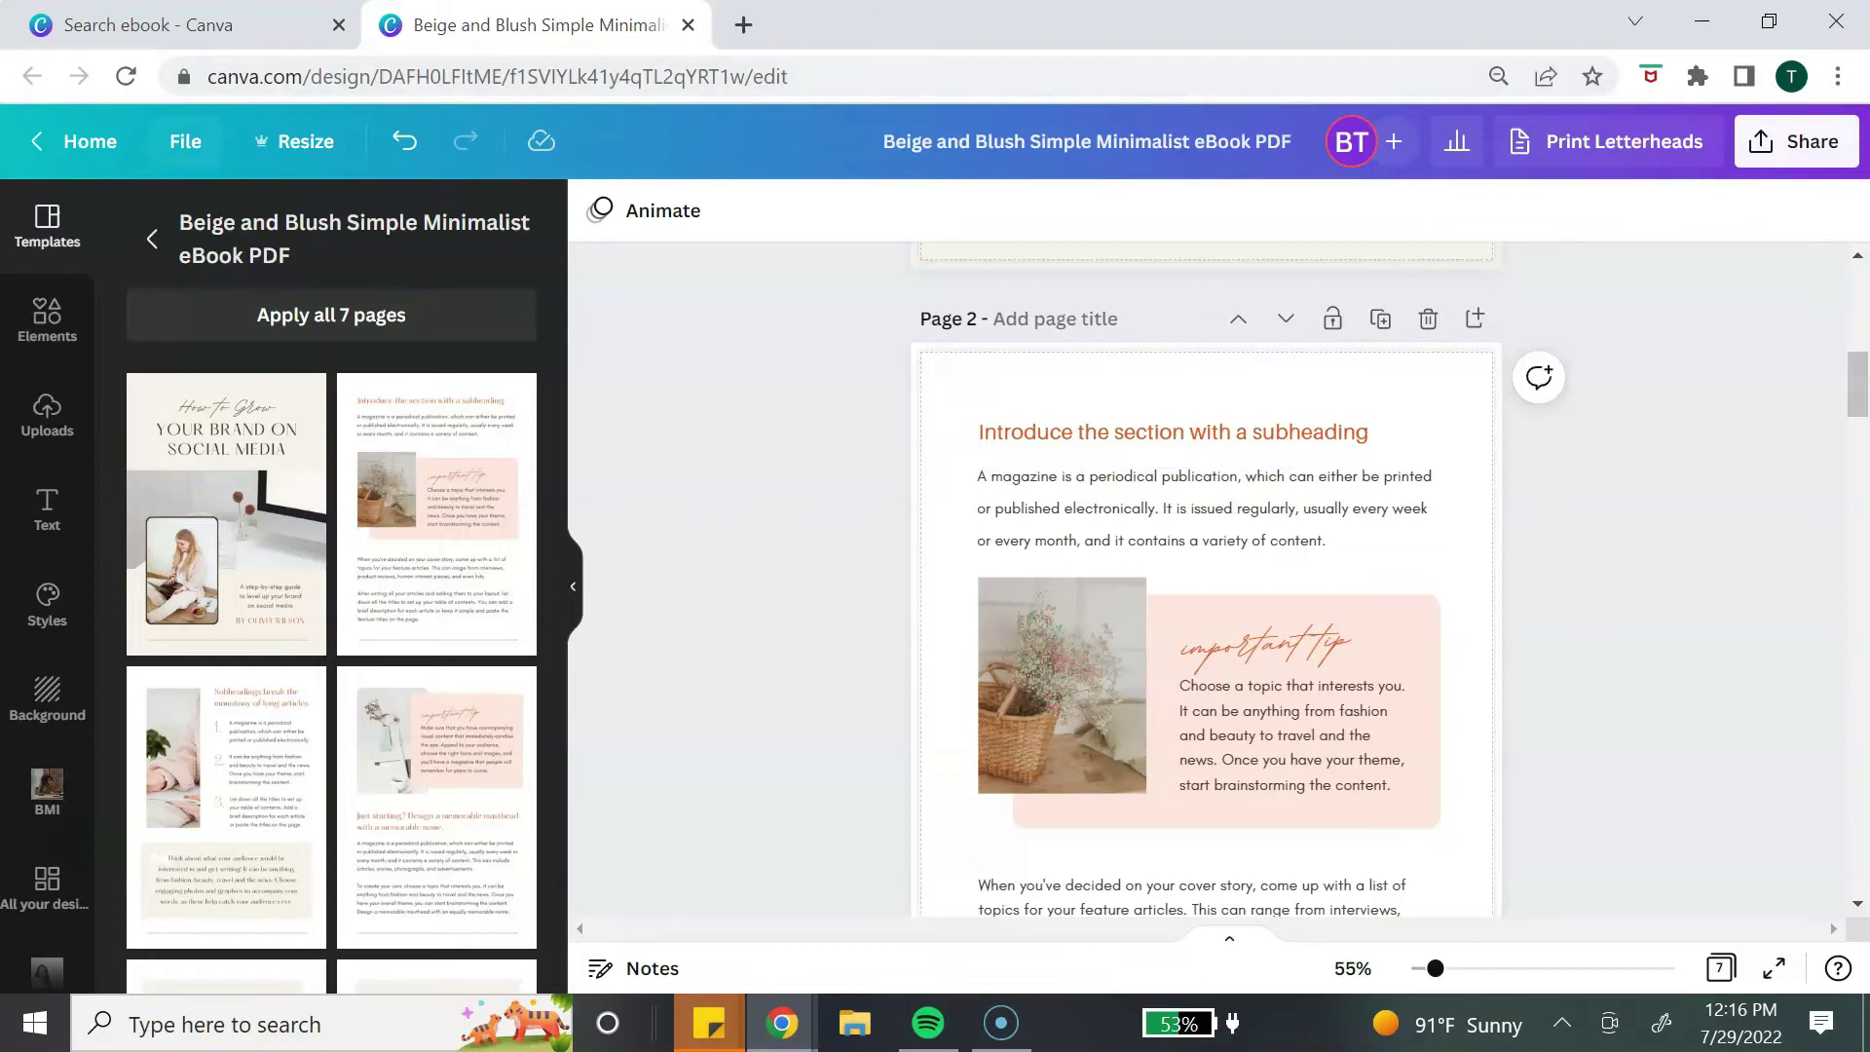
Check the design's save status in the file options.
left_click(185, 142)
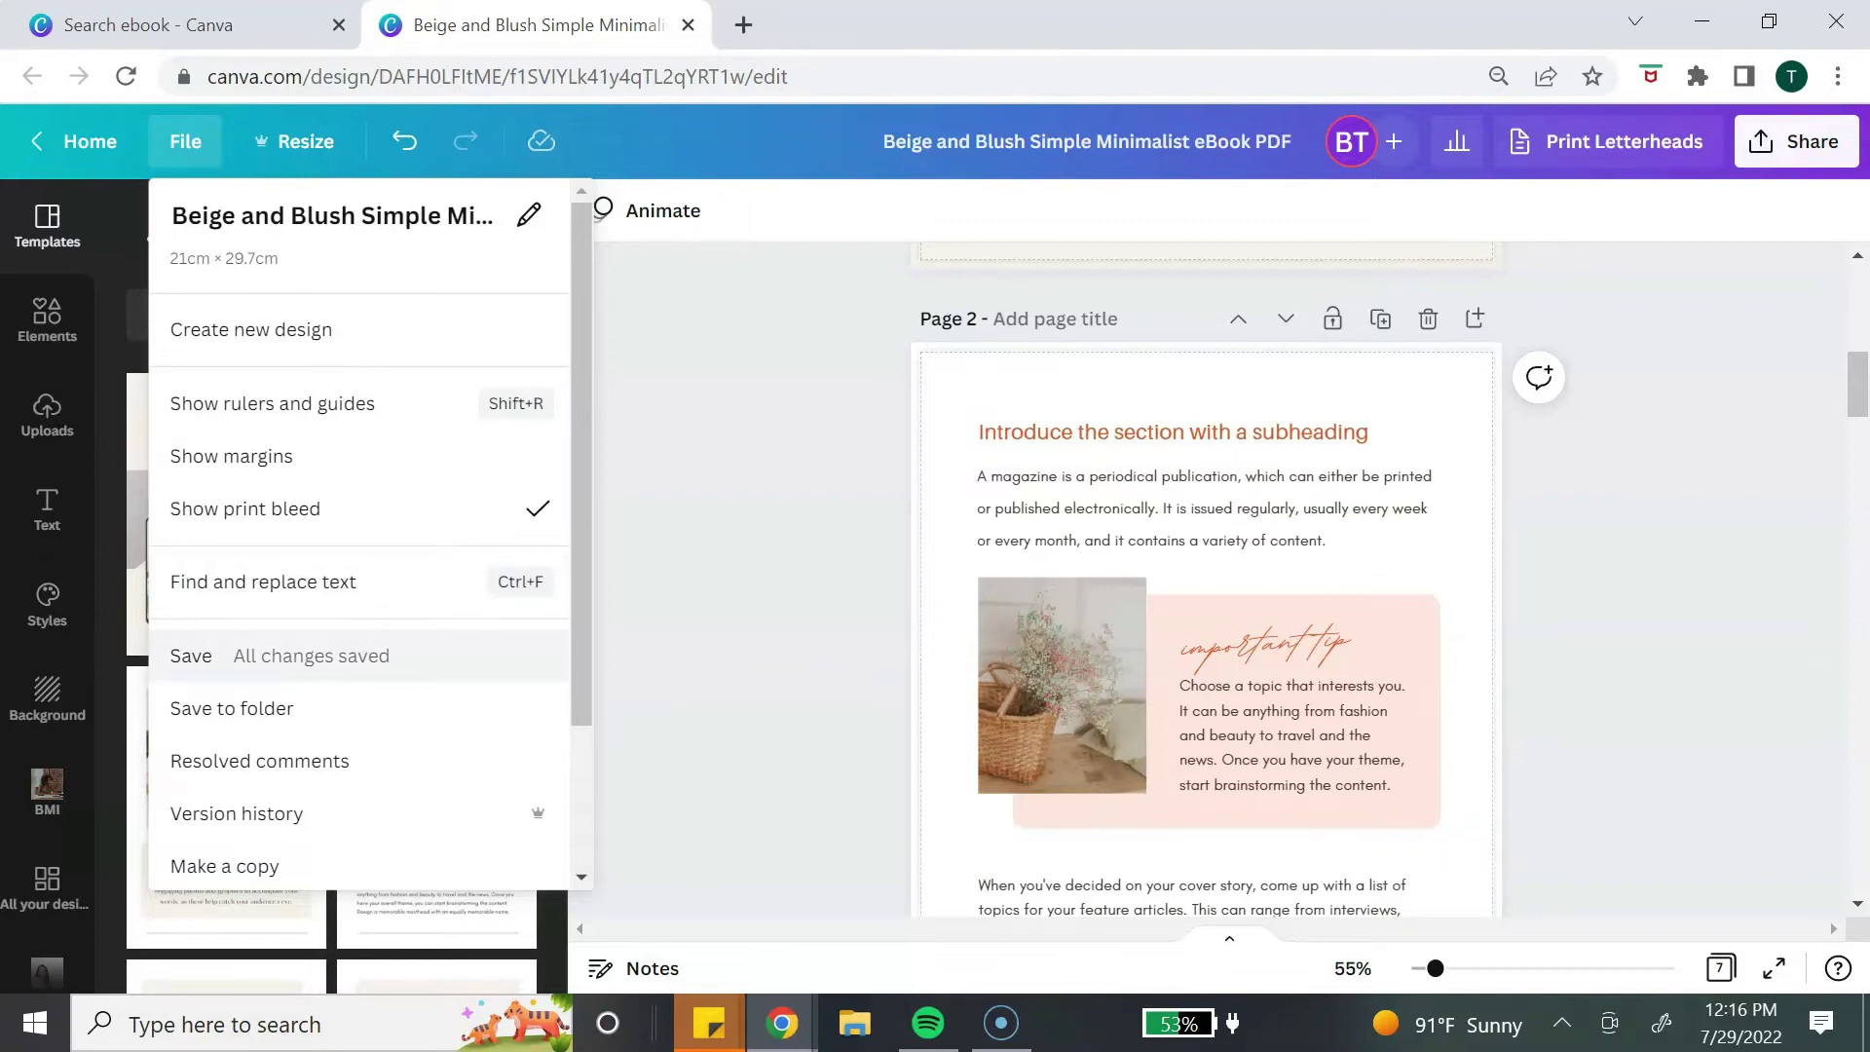
key("Escape")
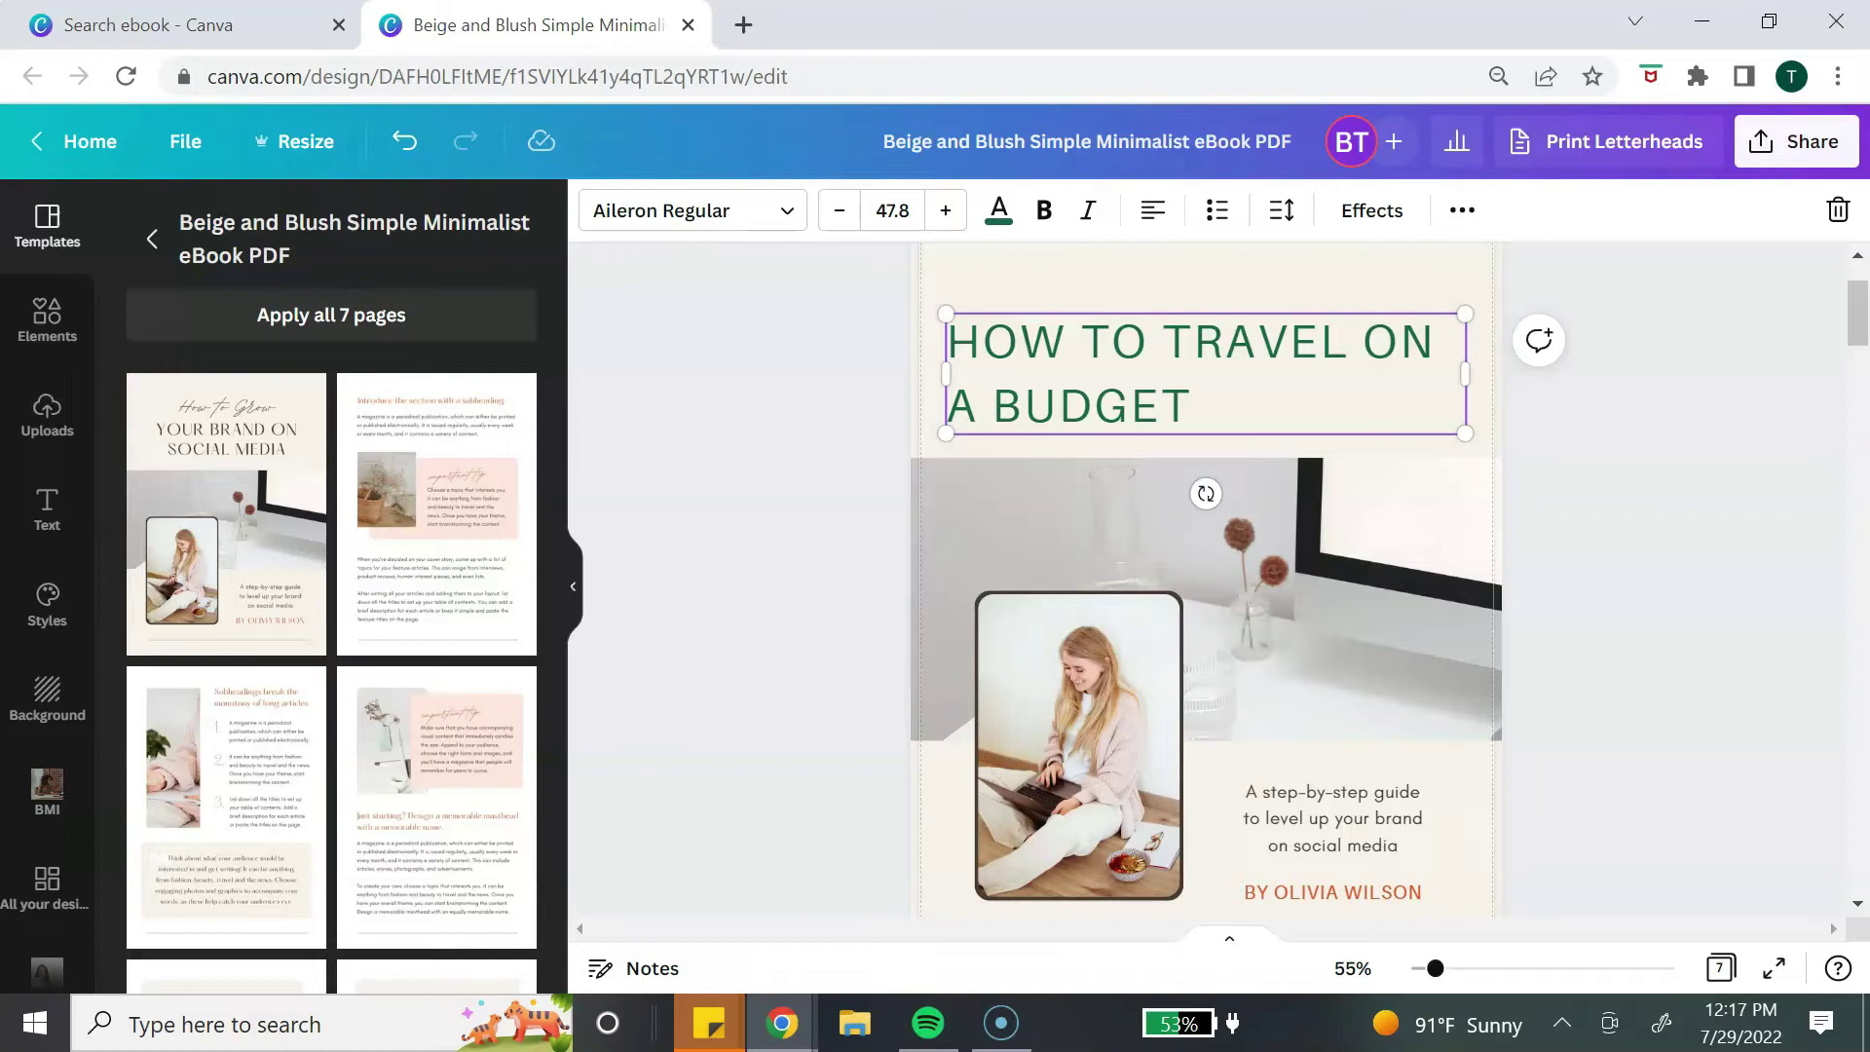
Search the elements for "travel" and limit the results to photos.
left_click(47, 317)
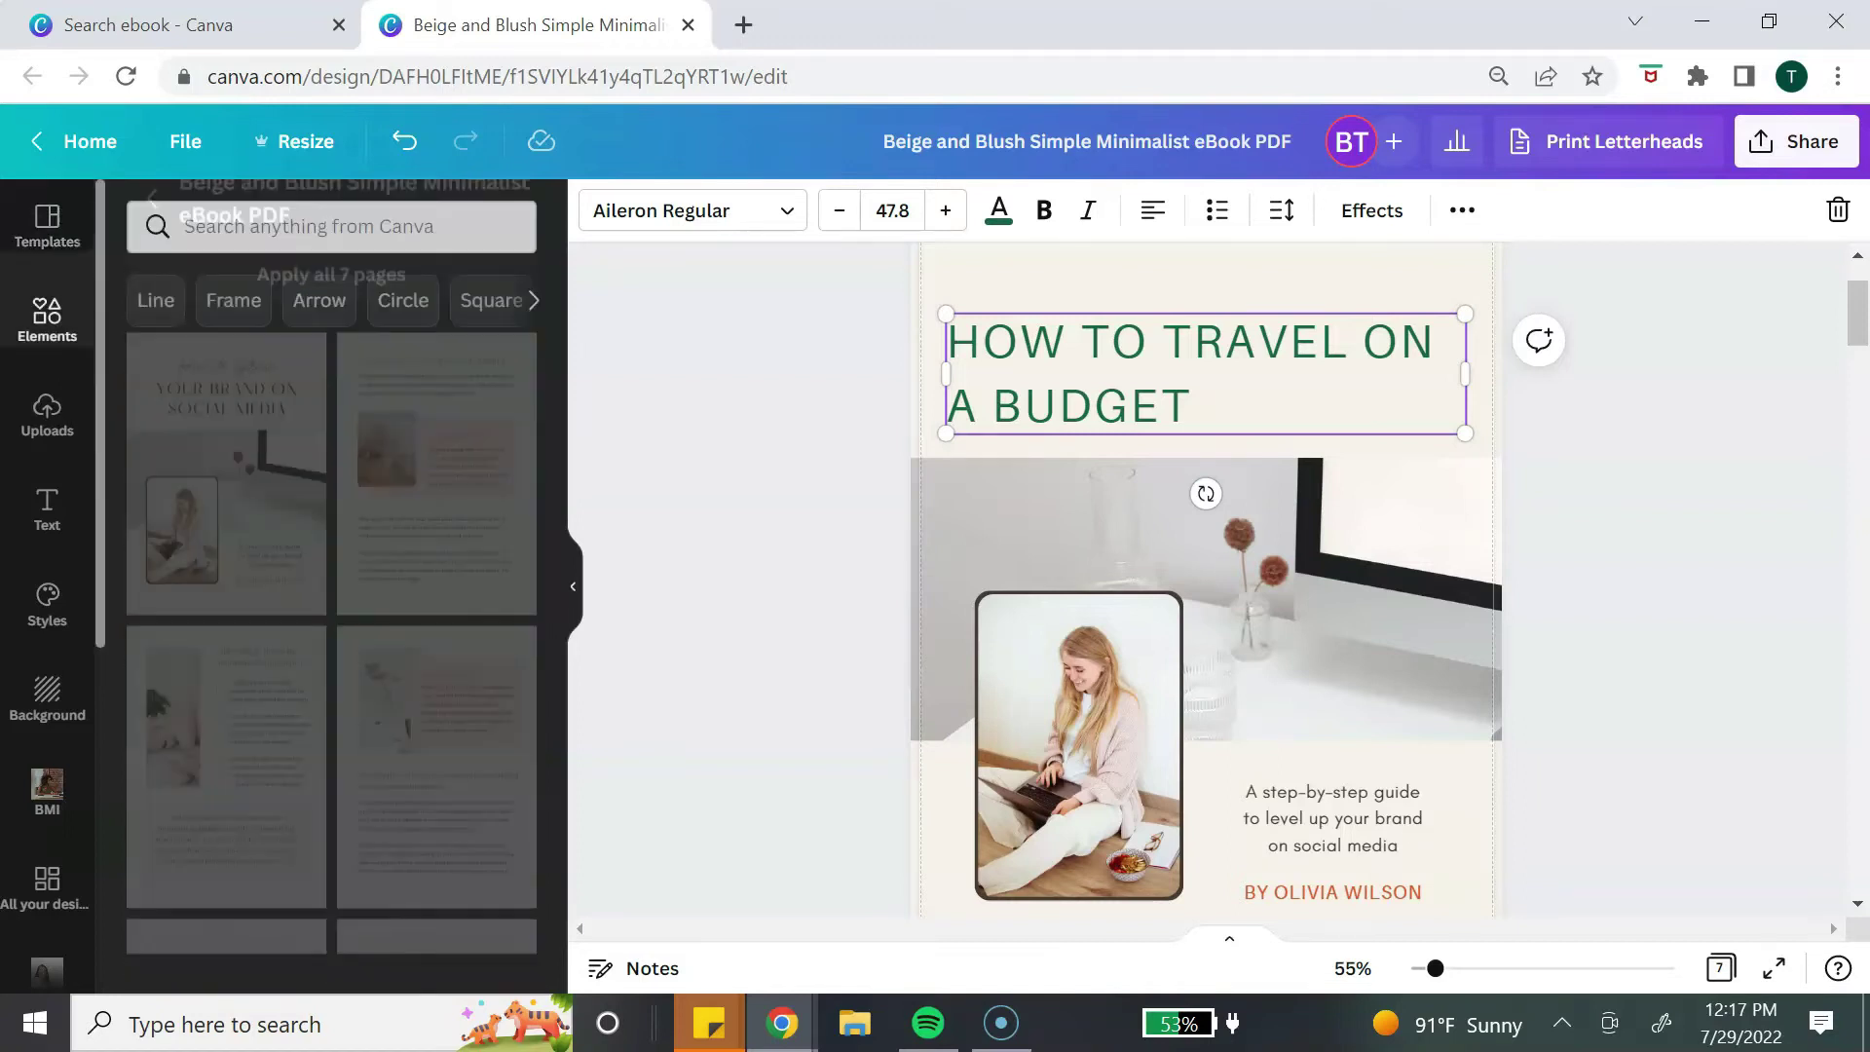
left_click(292, 226)
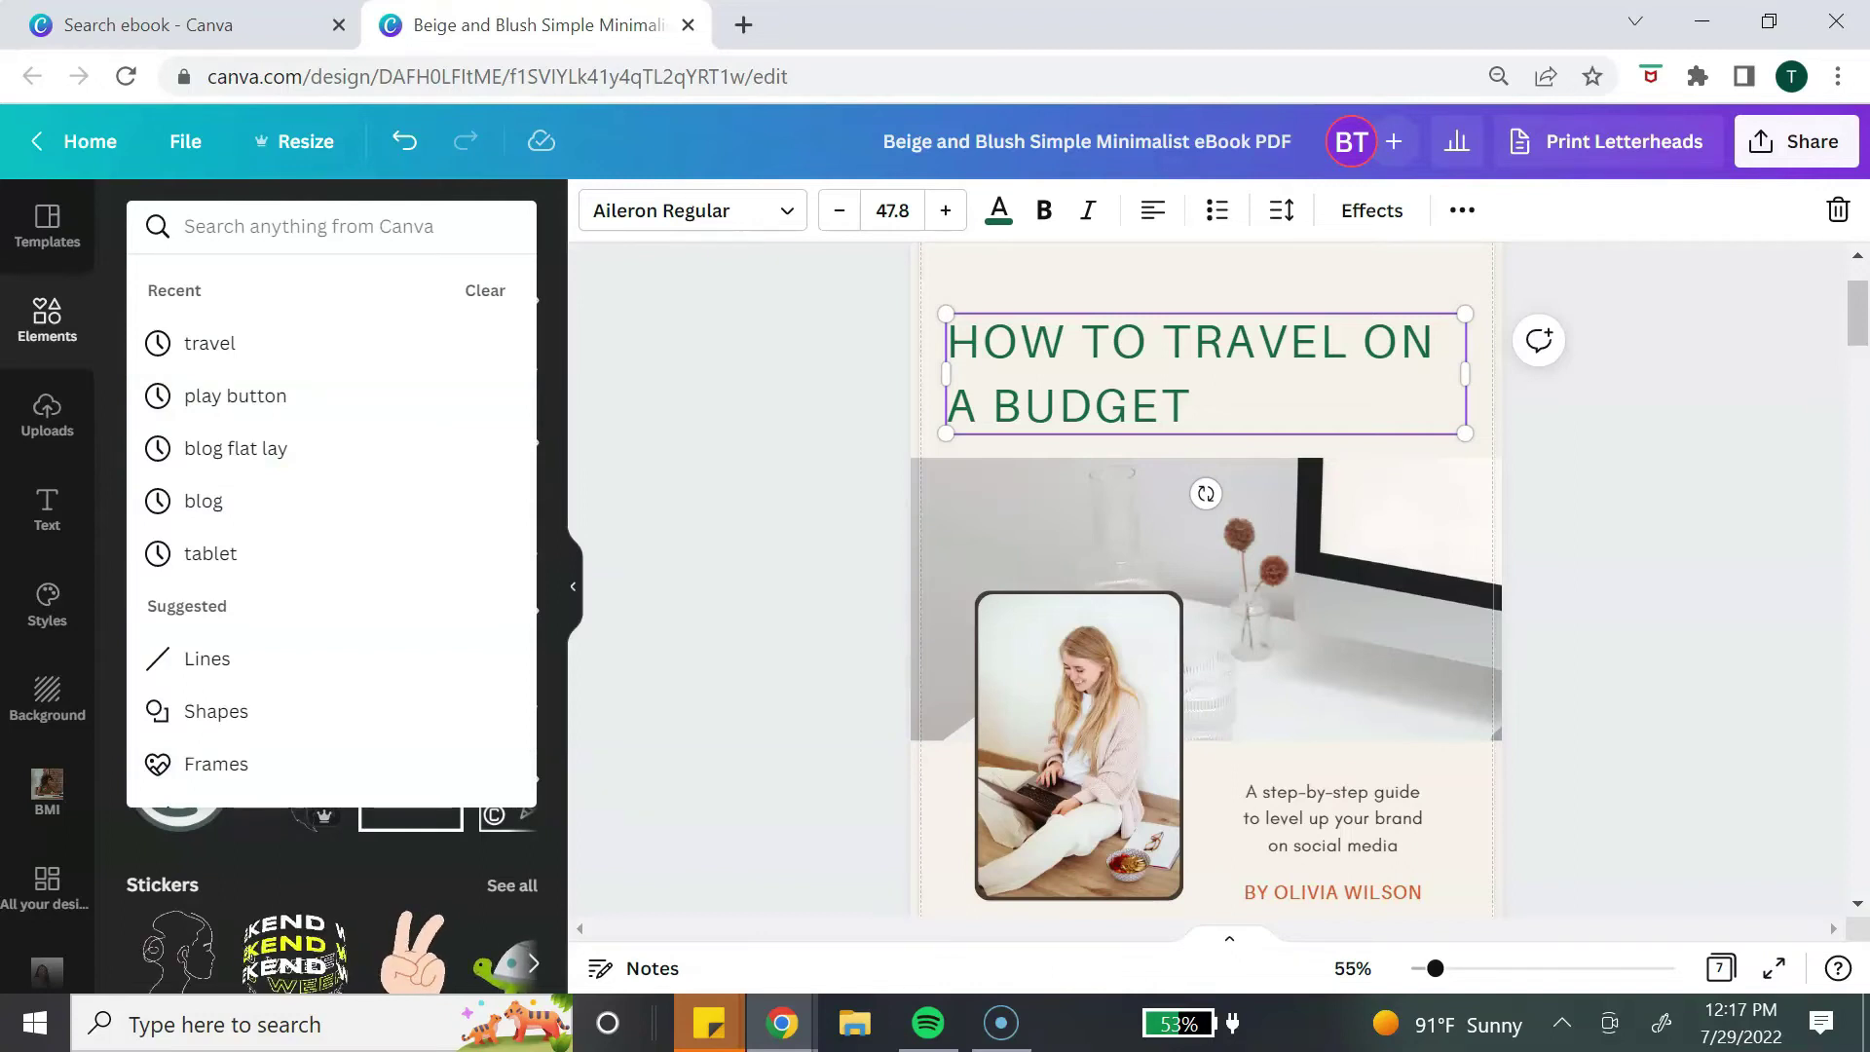
type("travel")
key("Return")
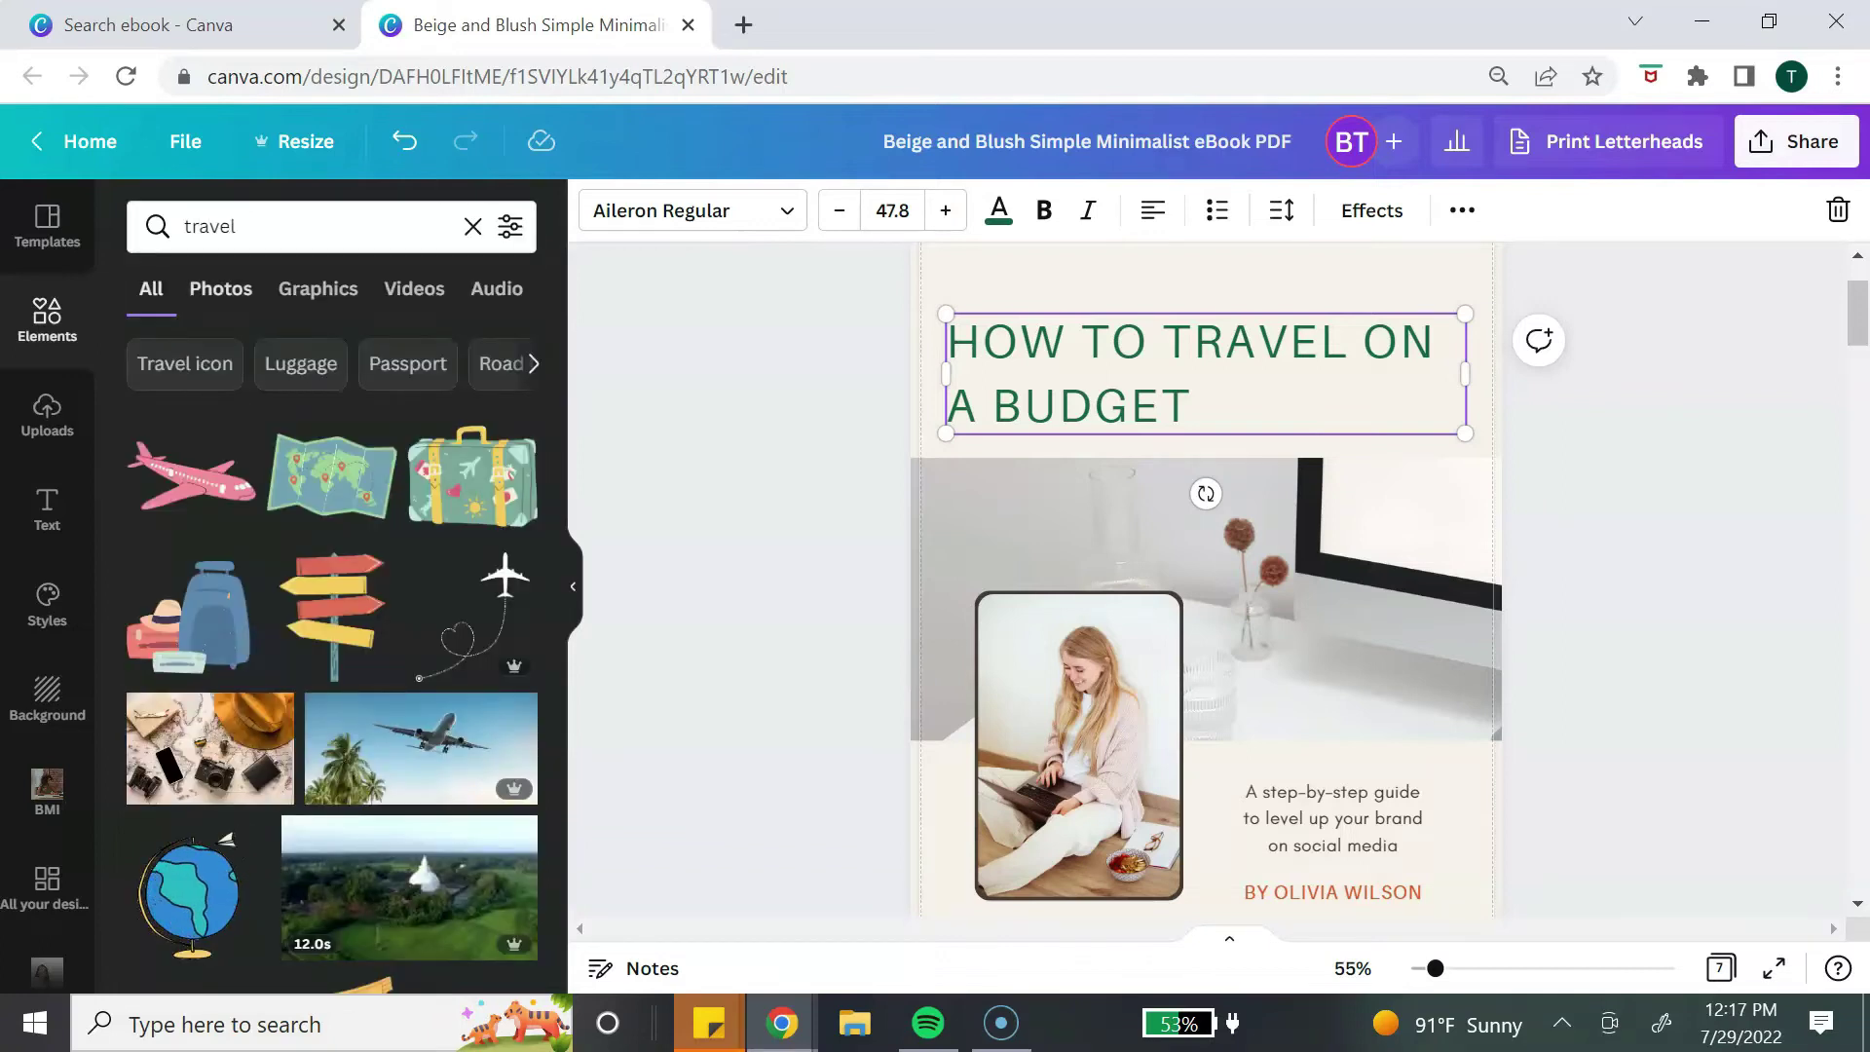
left_click(220, 288)
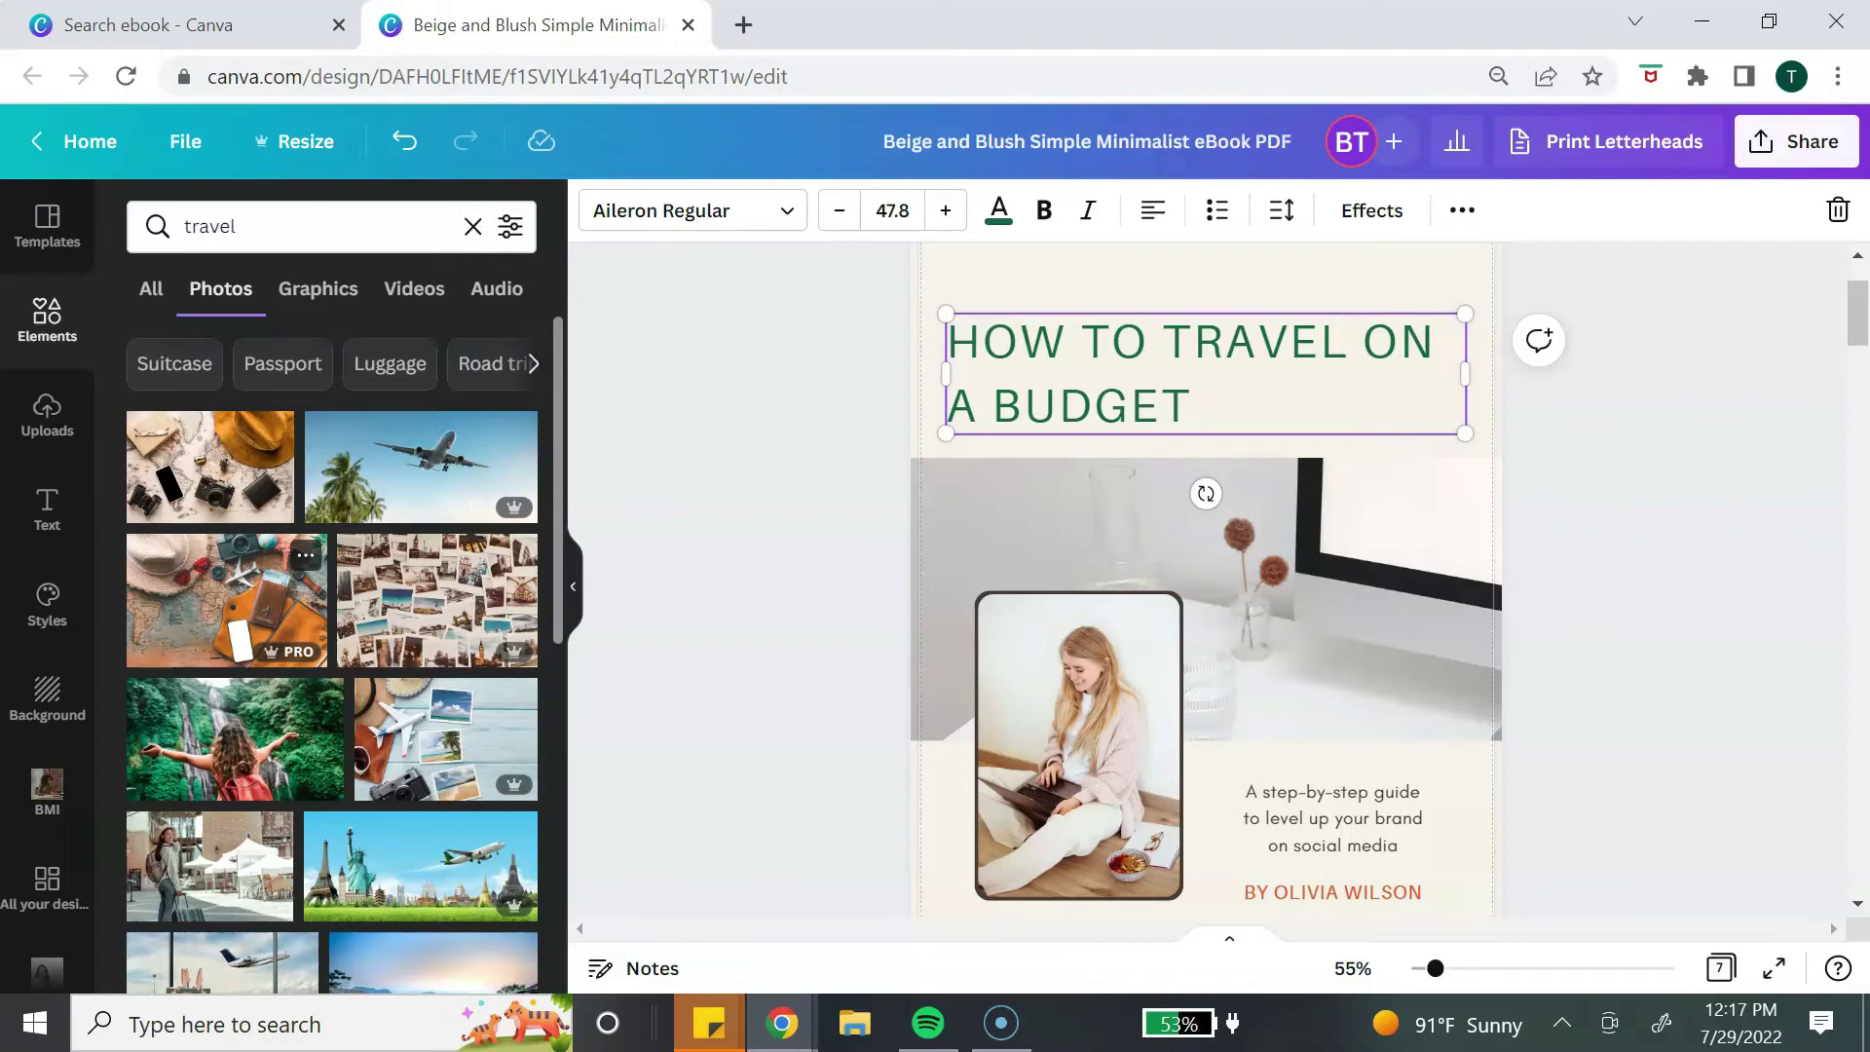
Replace the wide photo below the cover title with the aerial photo of a blue sea and forested coastline.
scroll(331, 652, "down", 5)
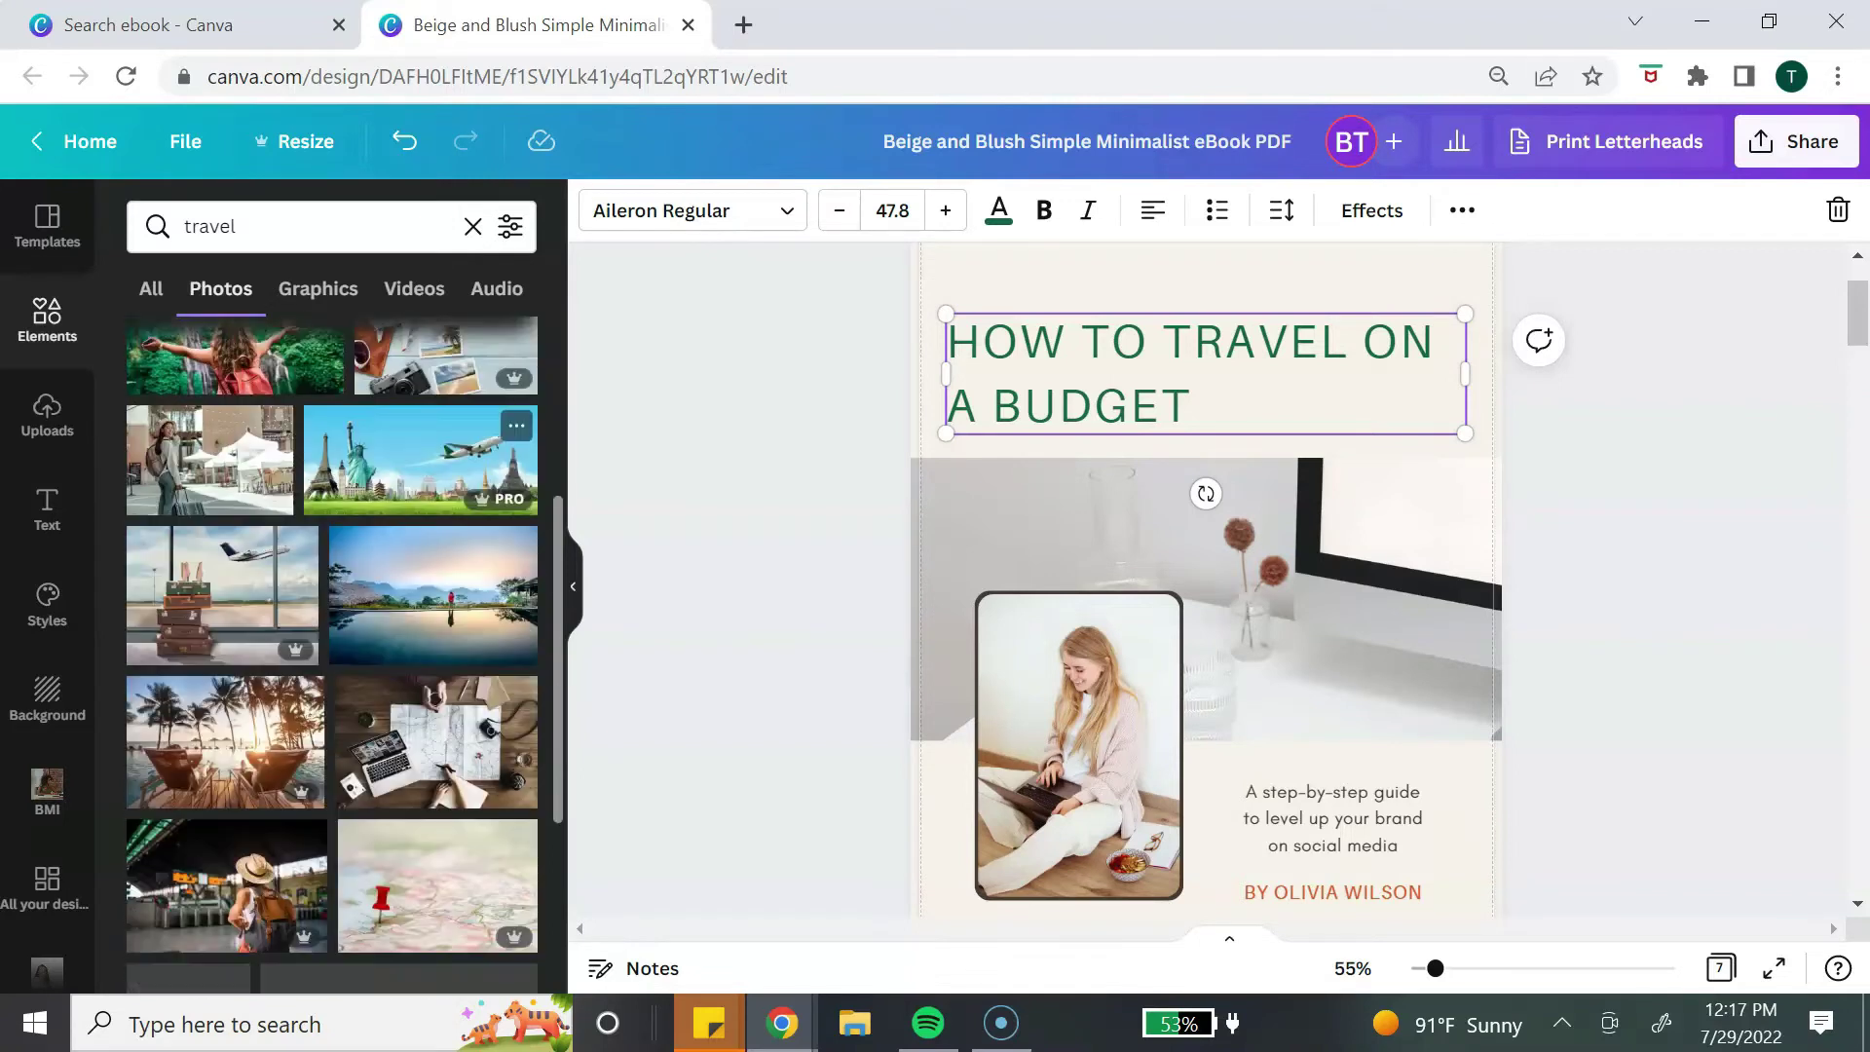
scroll(331, 653, "up", 5)
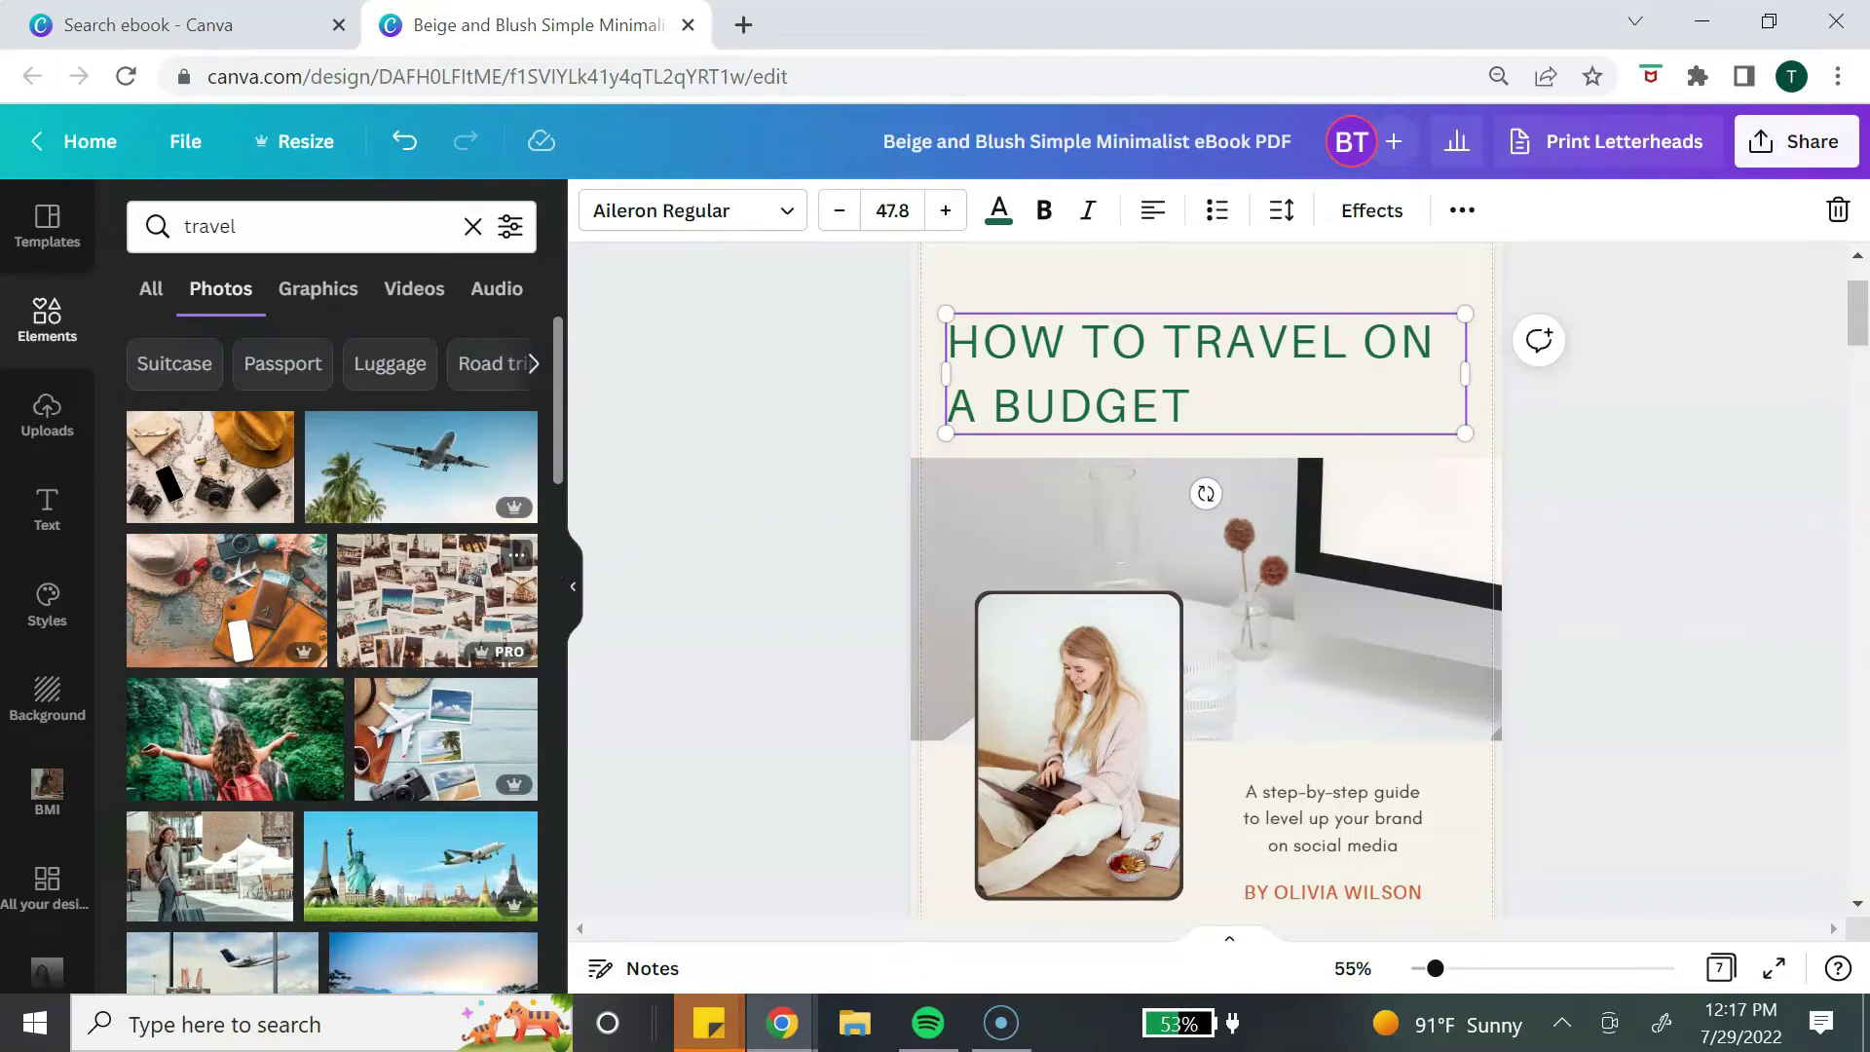
scroll(517, 566, "down", 10)
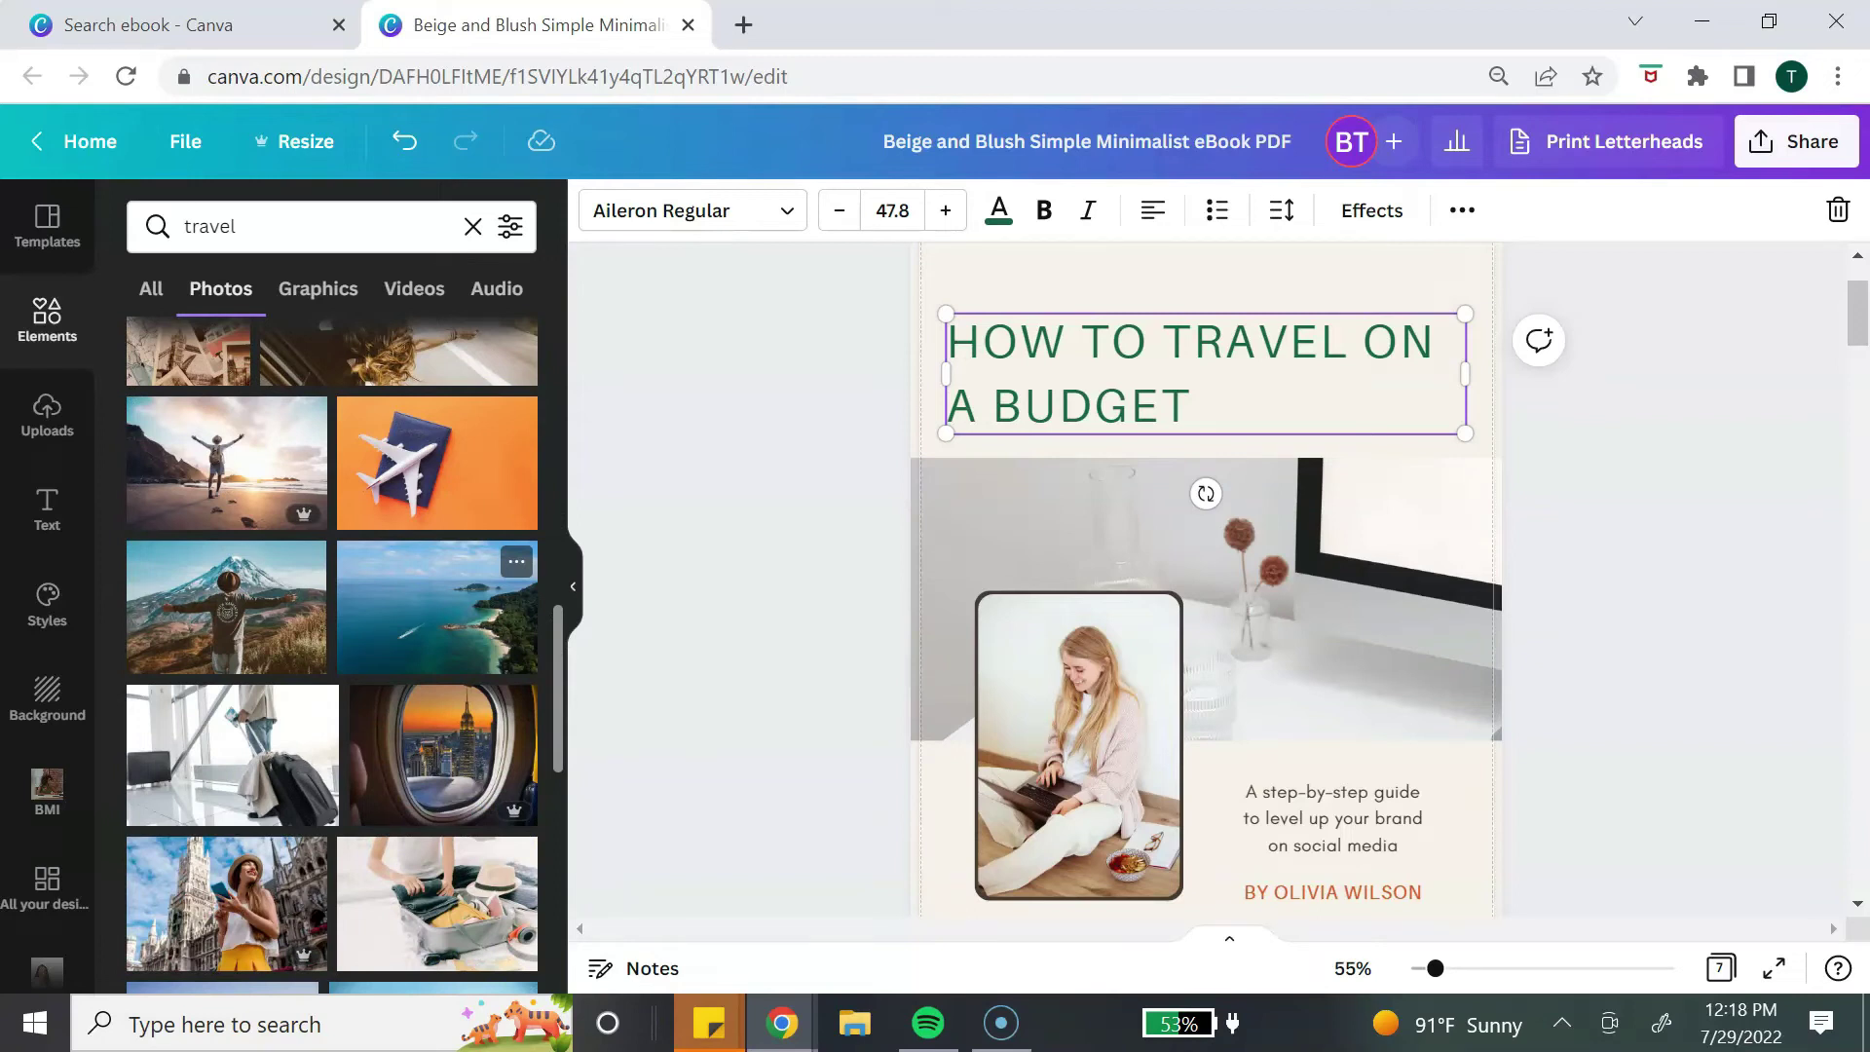
left_click_drag(436, 607, 1033, 560)
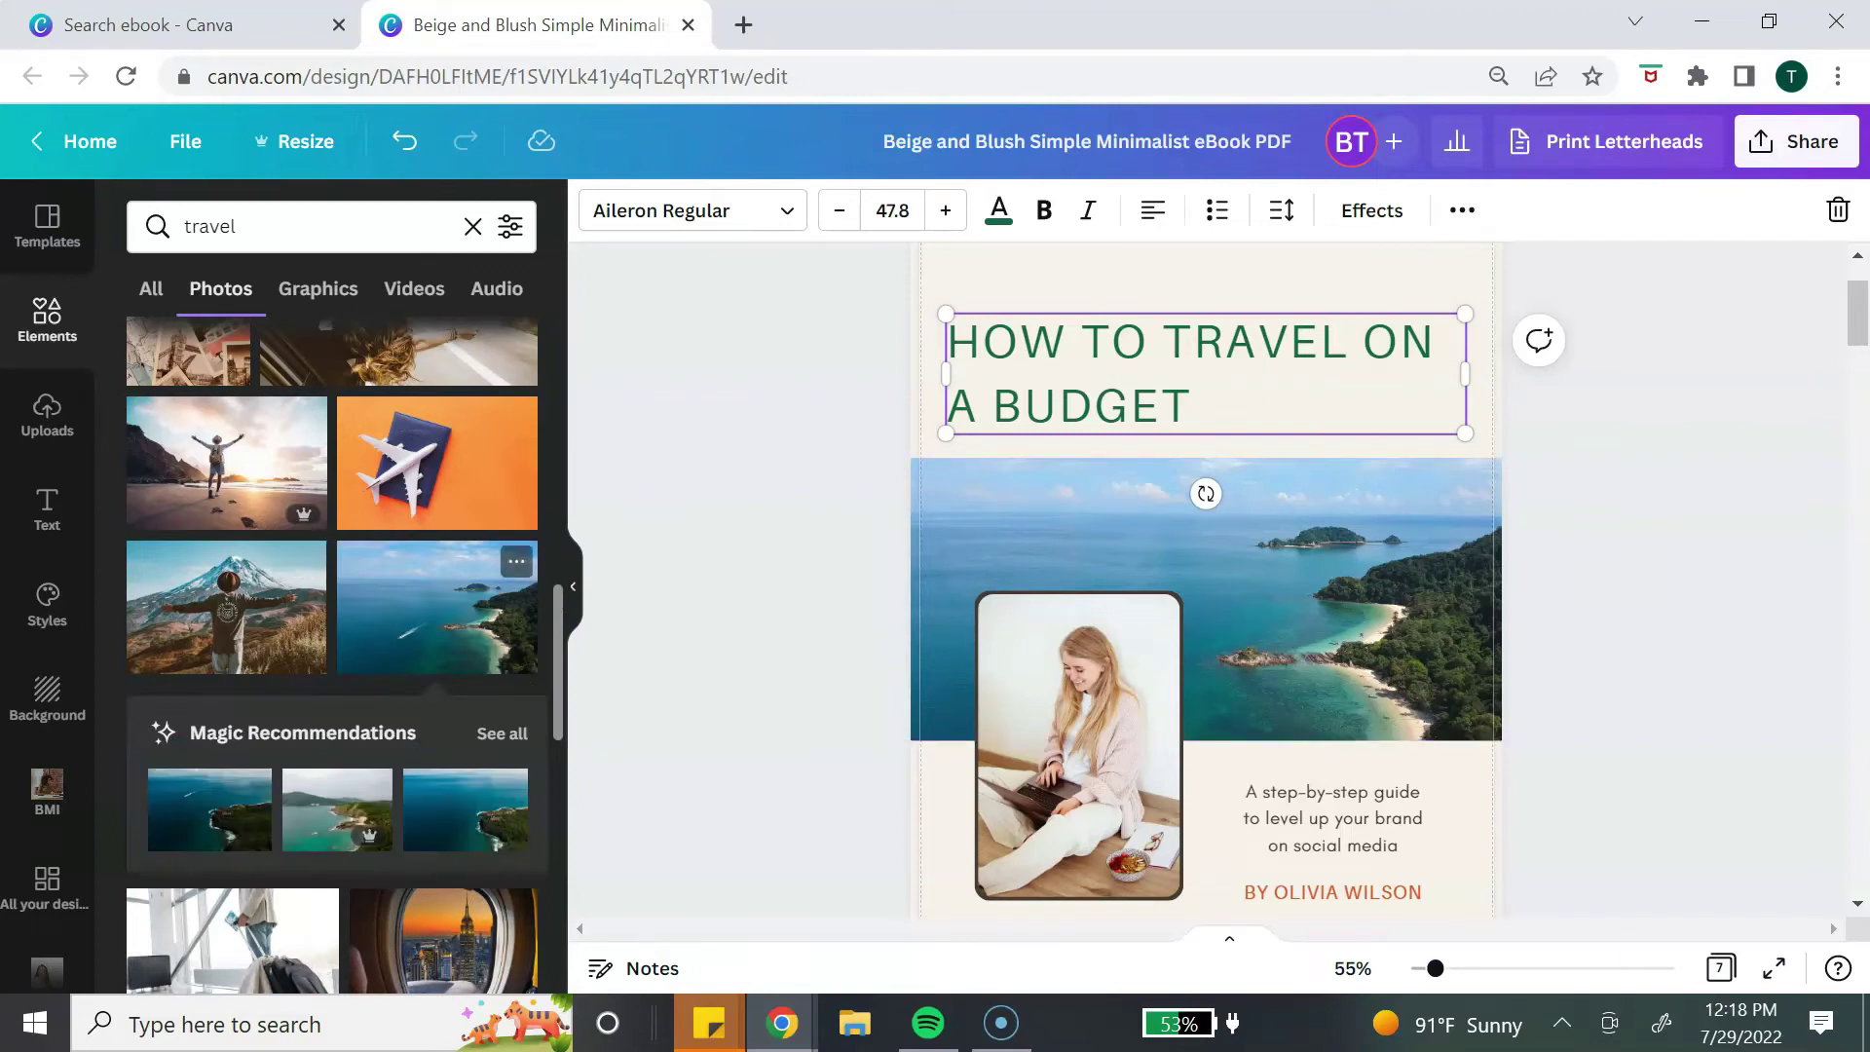
Replace the cover's framed portrait with the passports-on-map photo and shift the image slightly right within its frame.
scroll(336, 653, "down", 1)
scroll(428, 585, "down", 6)
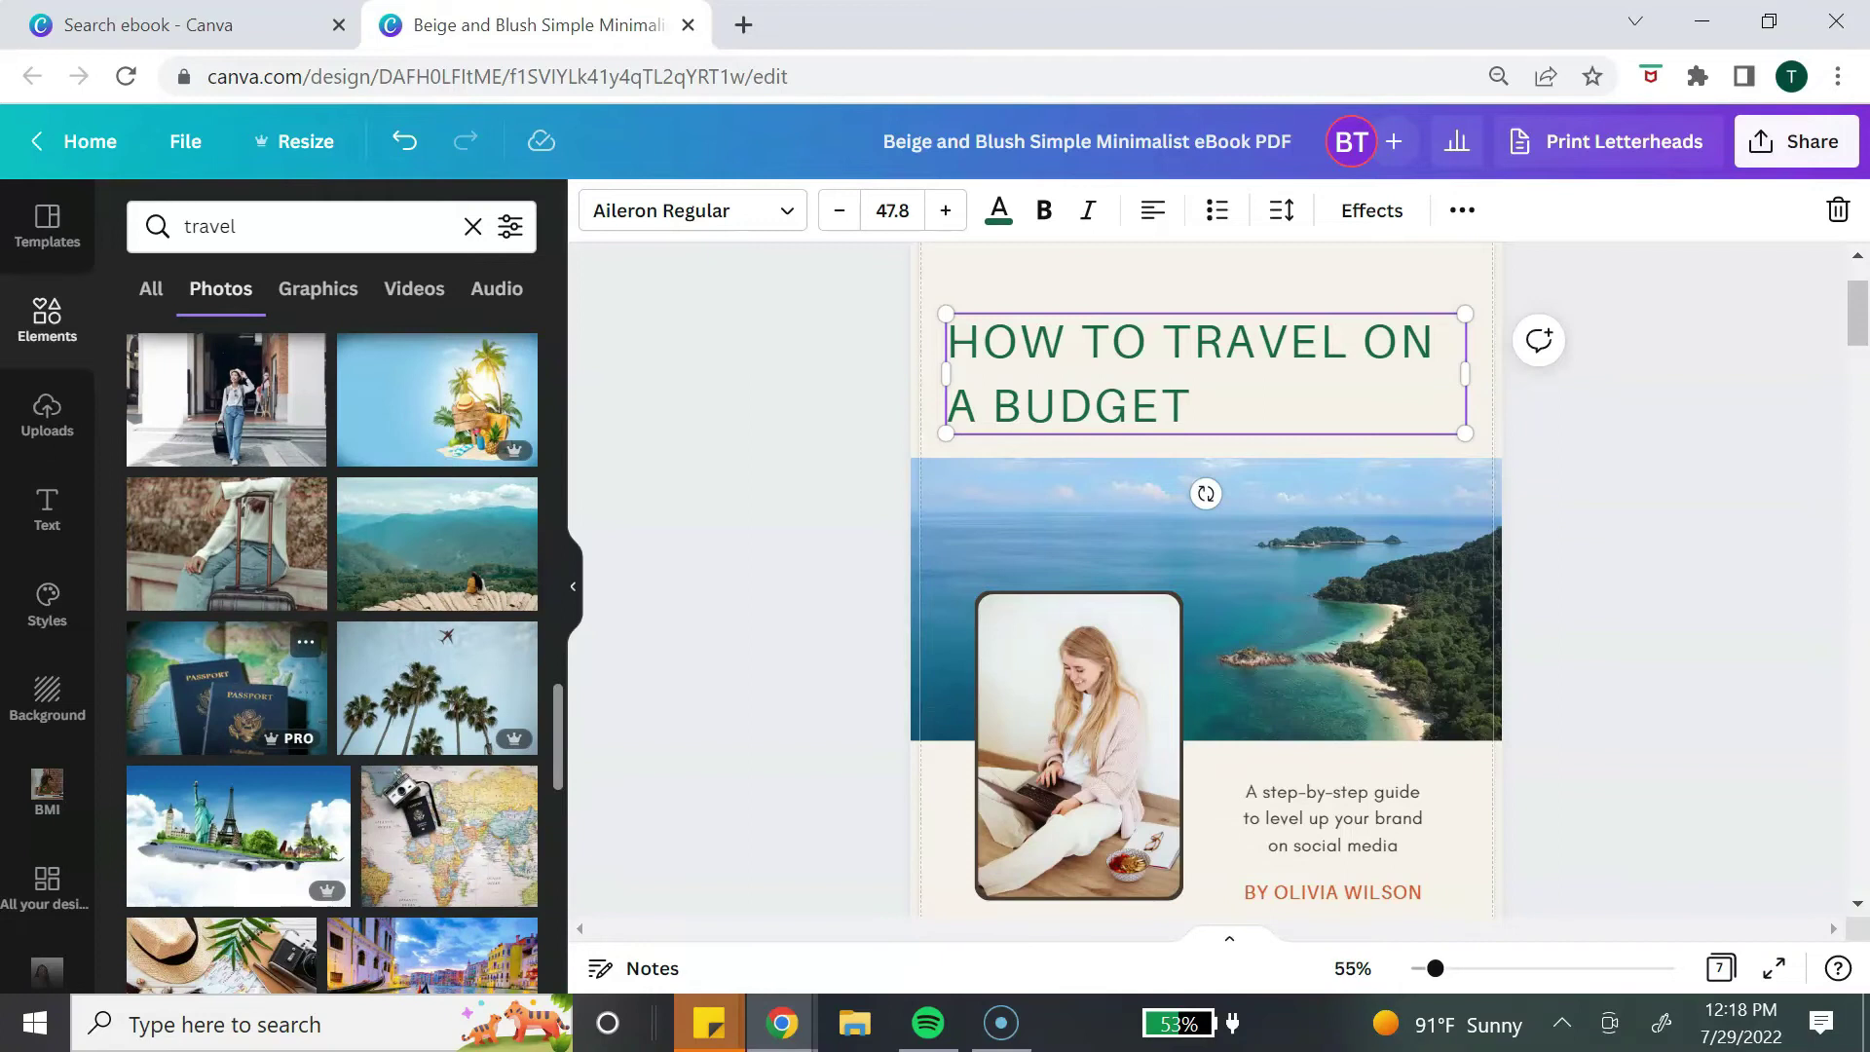
left_click_drag(227, 688, 1080, 745)
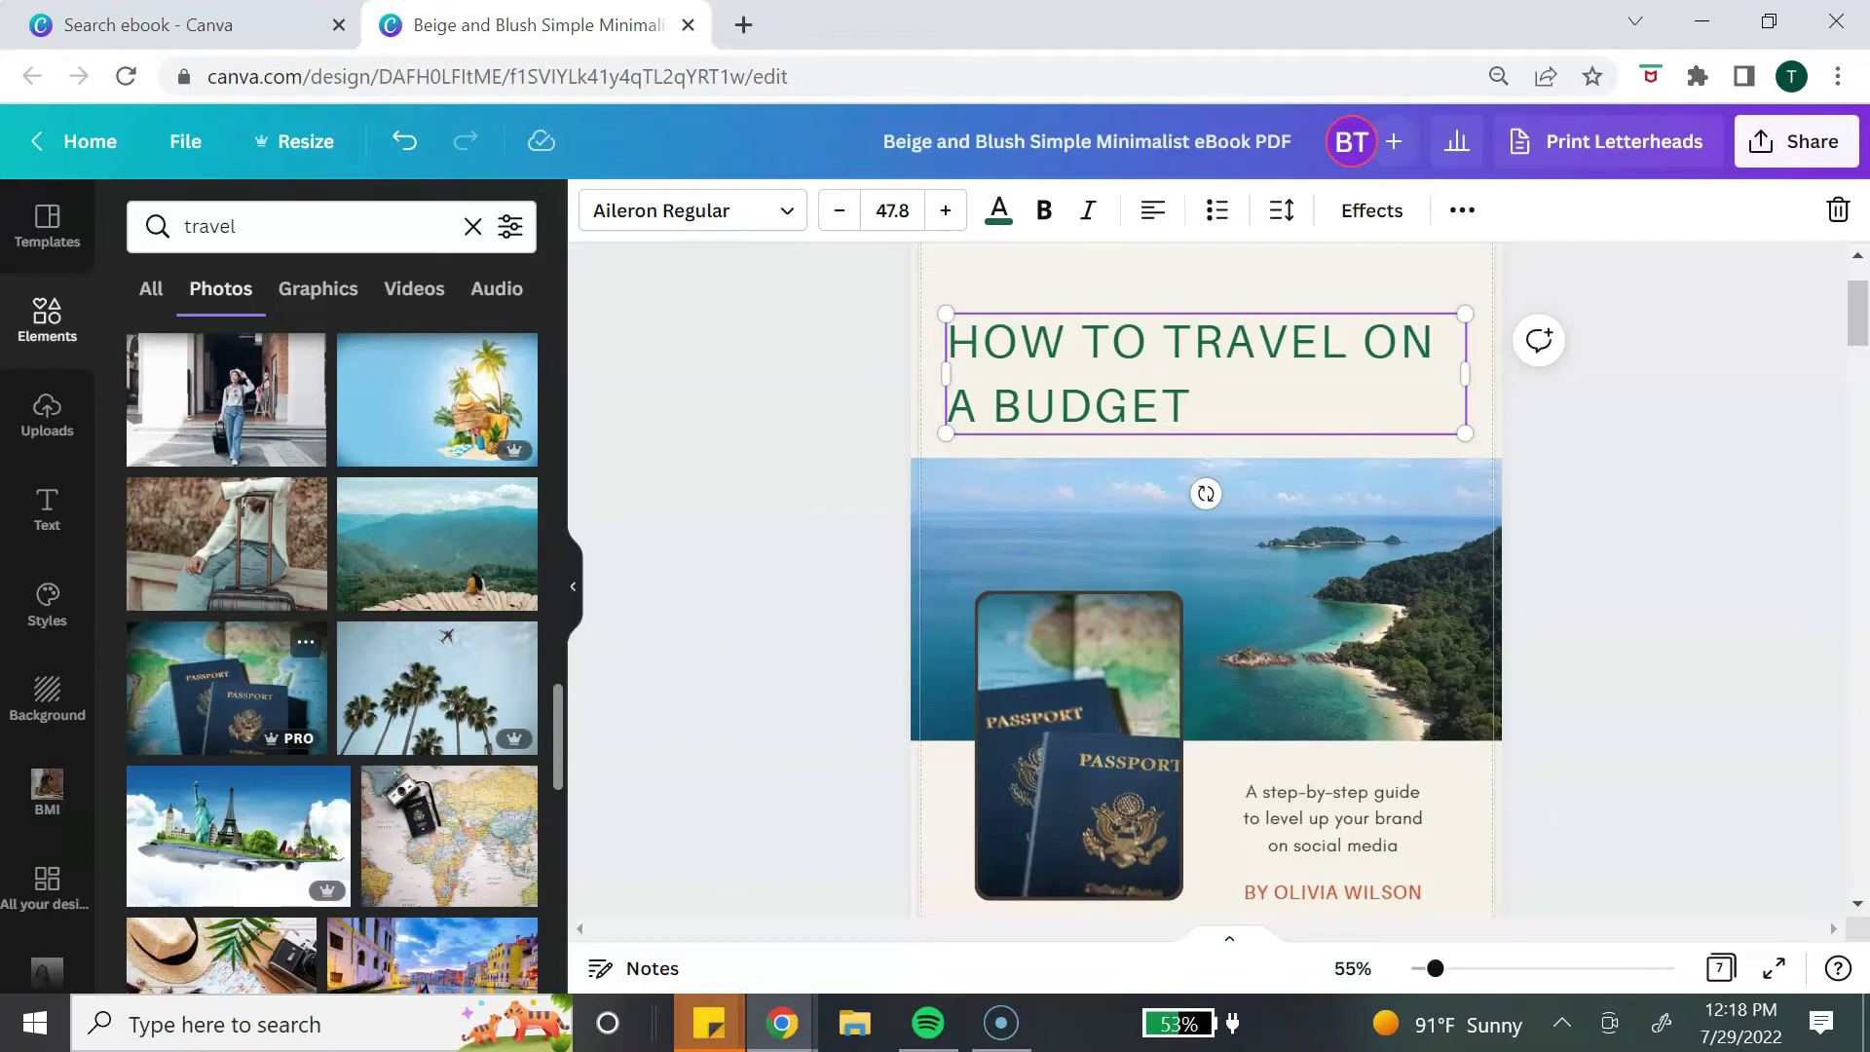
double_click(1079, 746)
left_click_drag(1079, 745, 1102, 746)
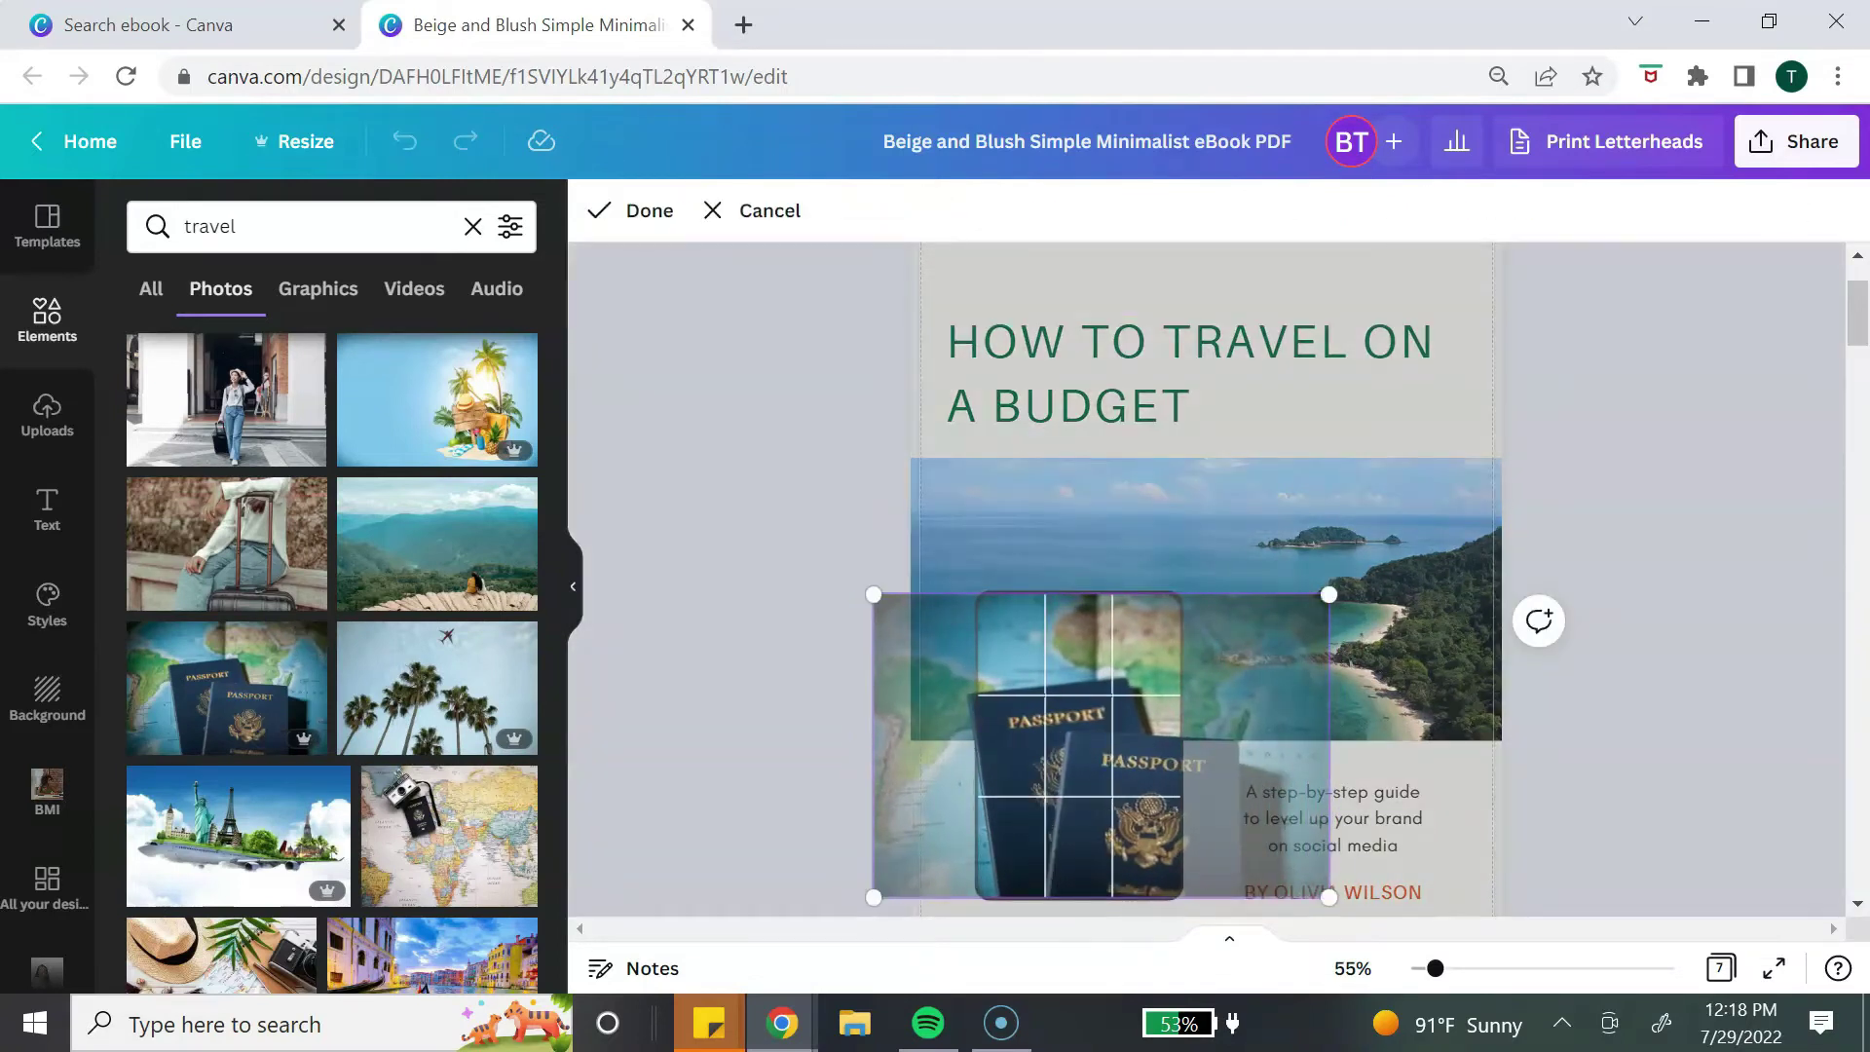
key("Return")
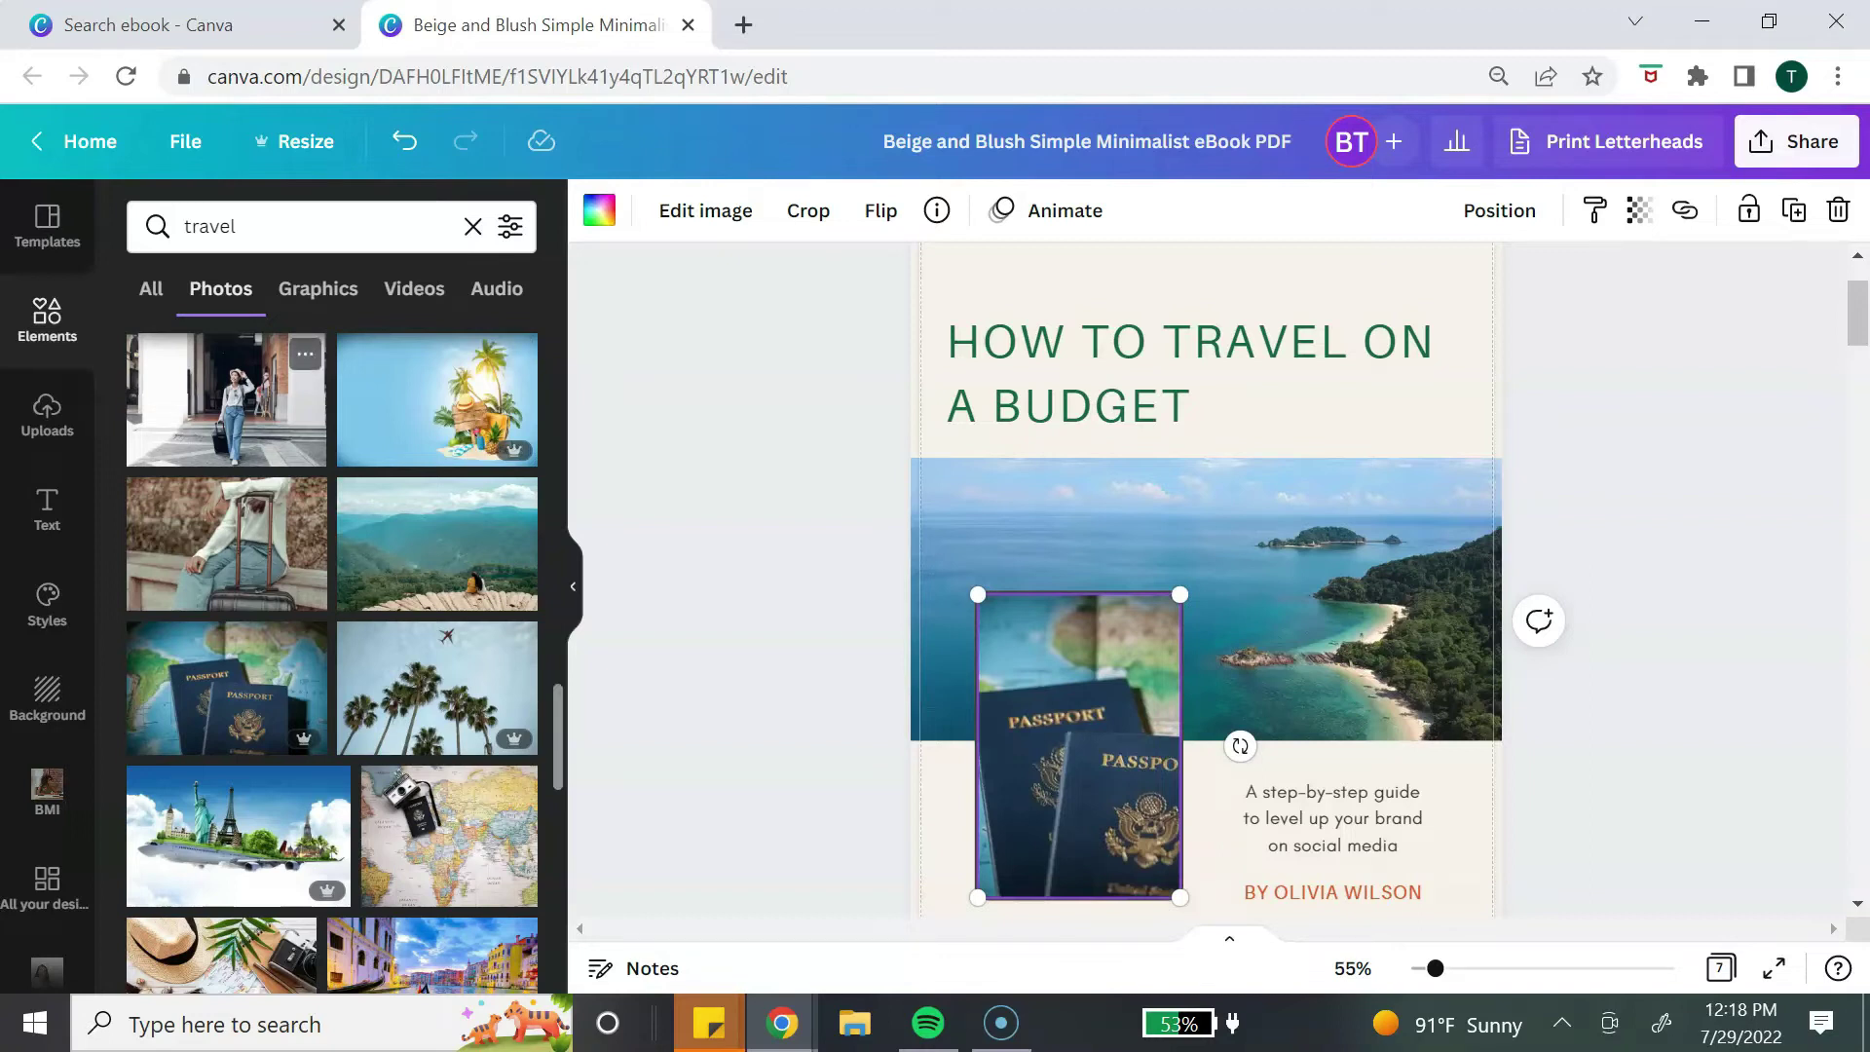
View the uploaded images and the available sources for uploading files.
left_click(47, 414)
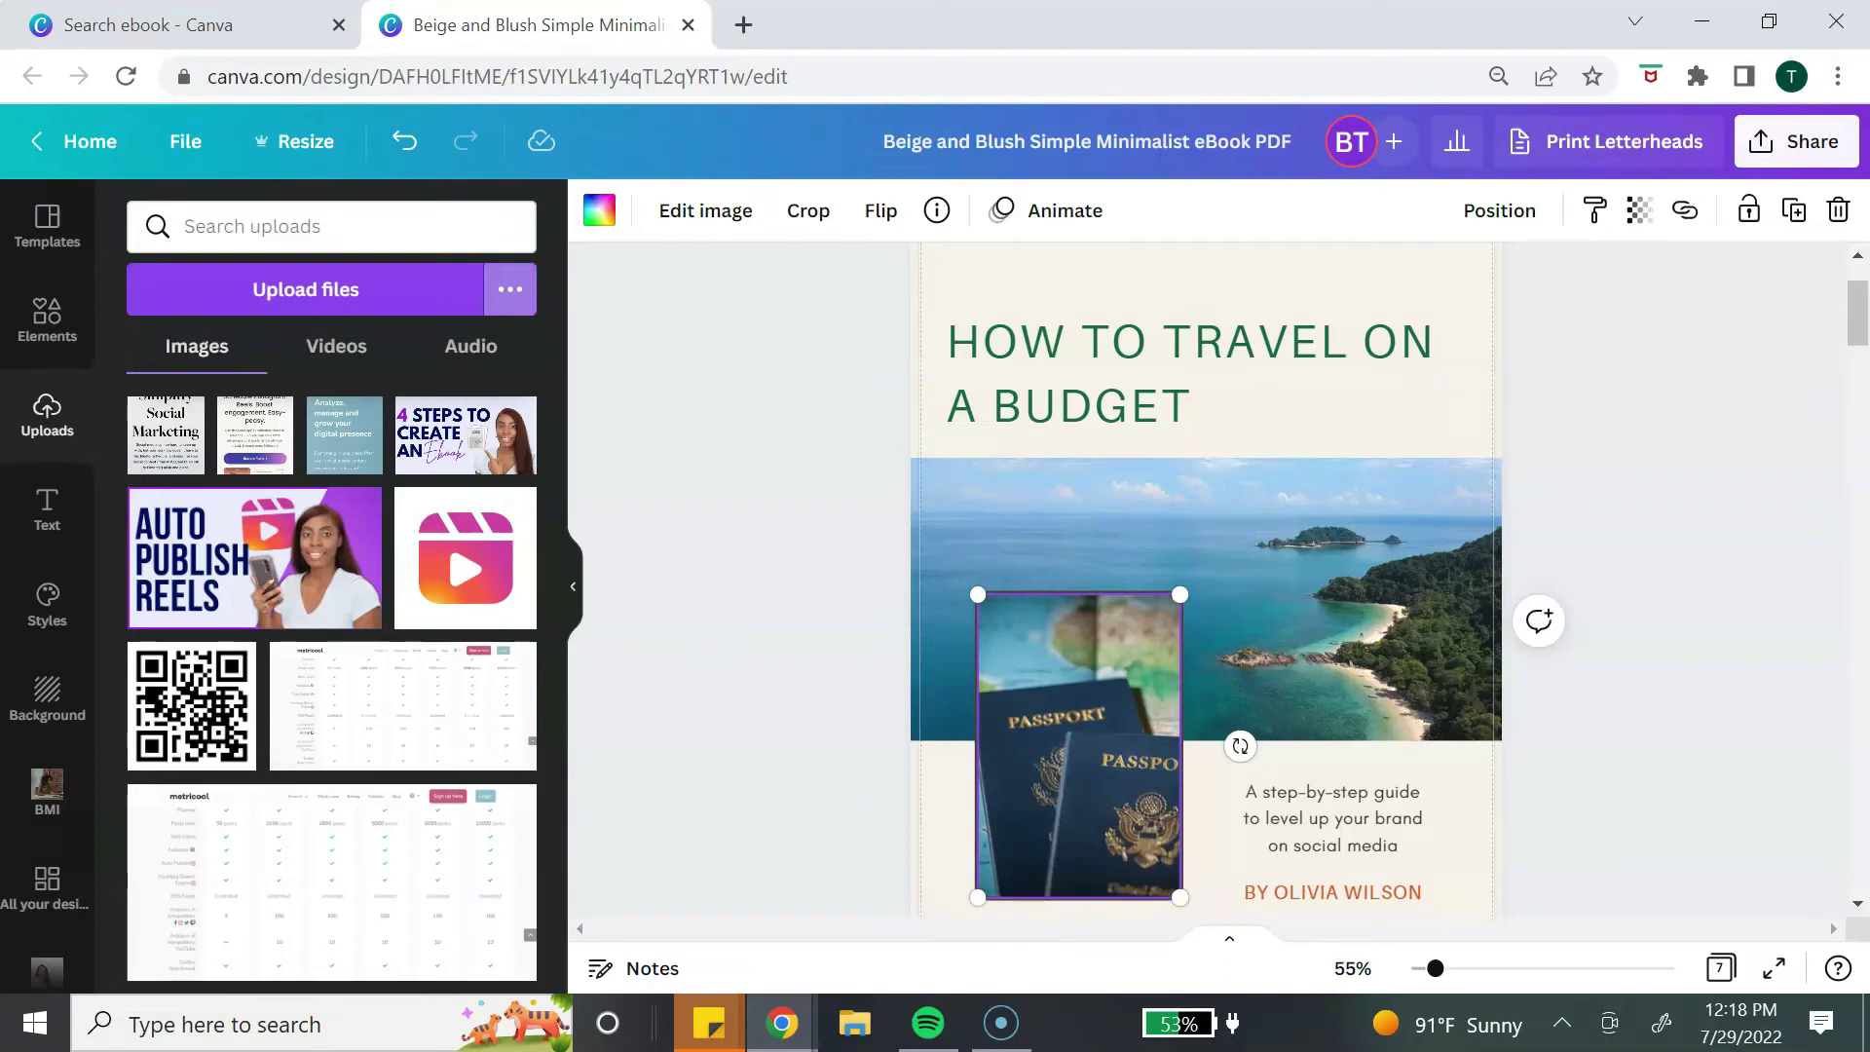
left_click(509, 289)
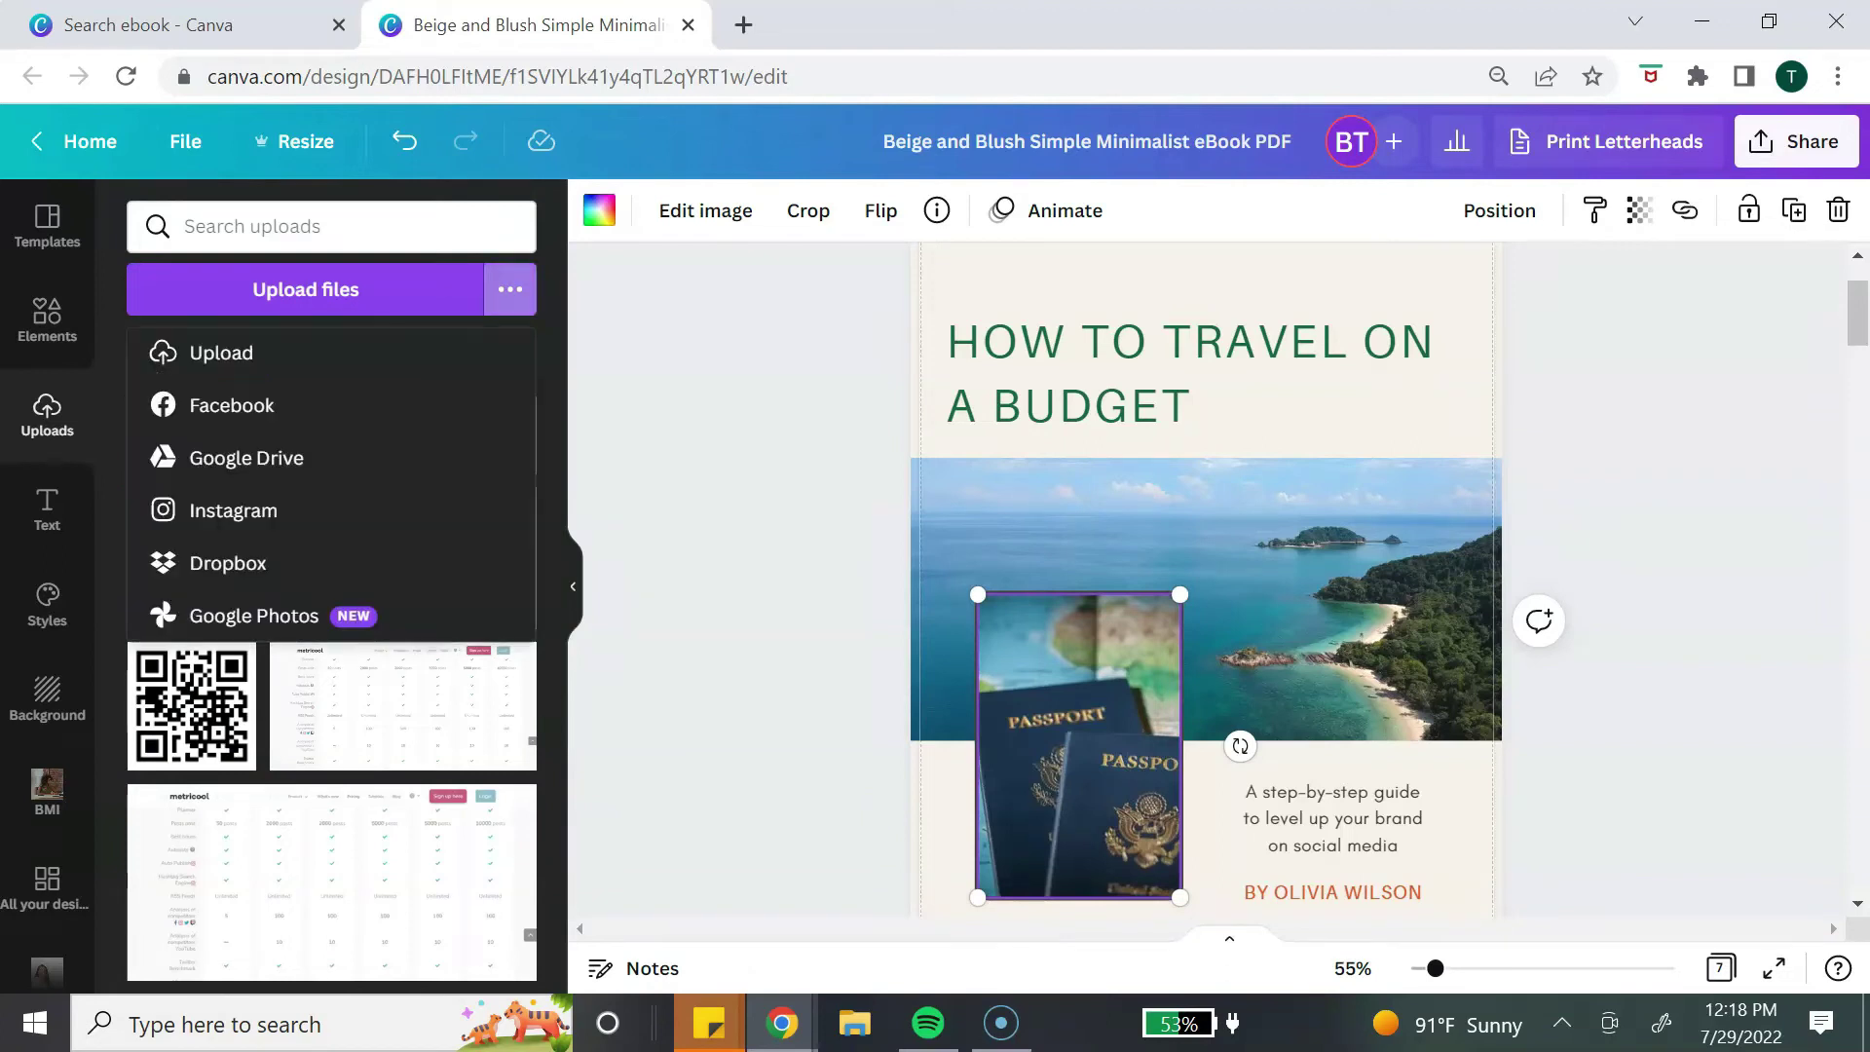
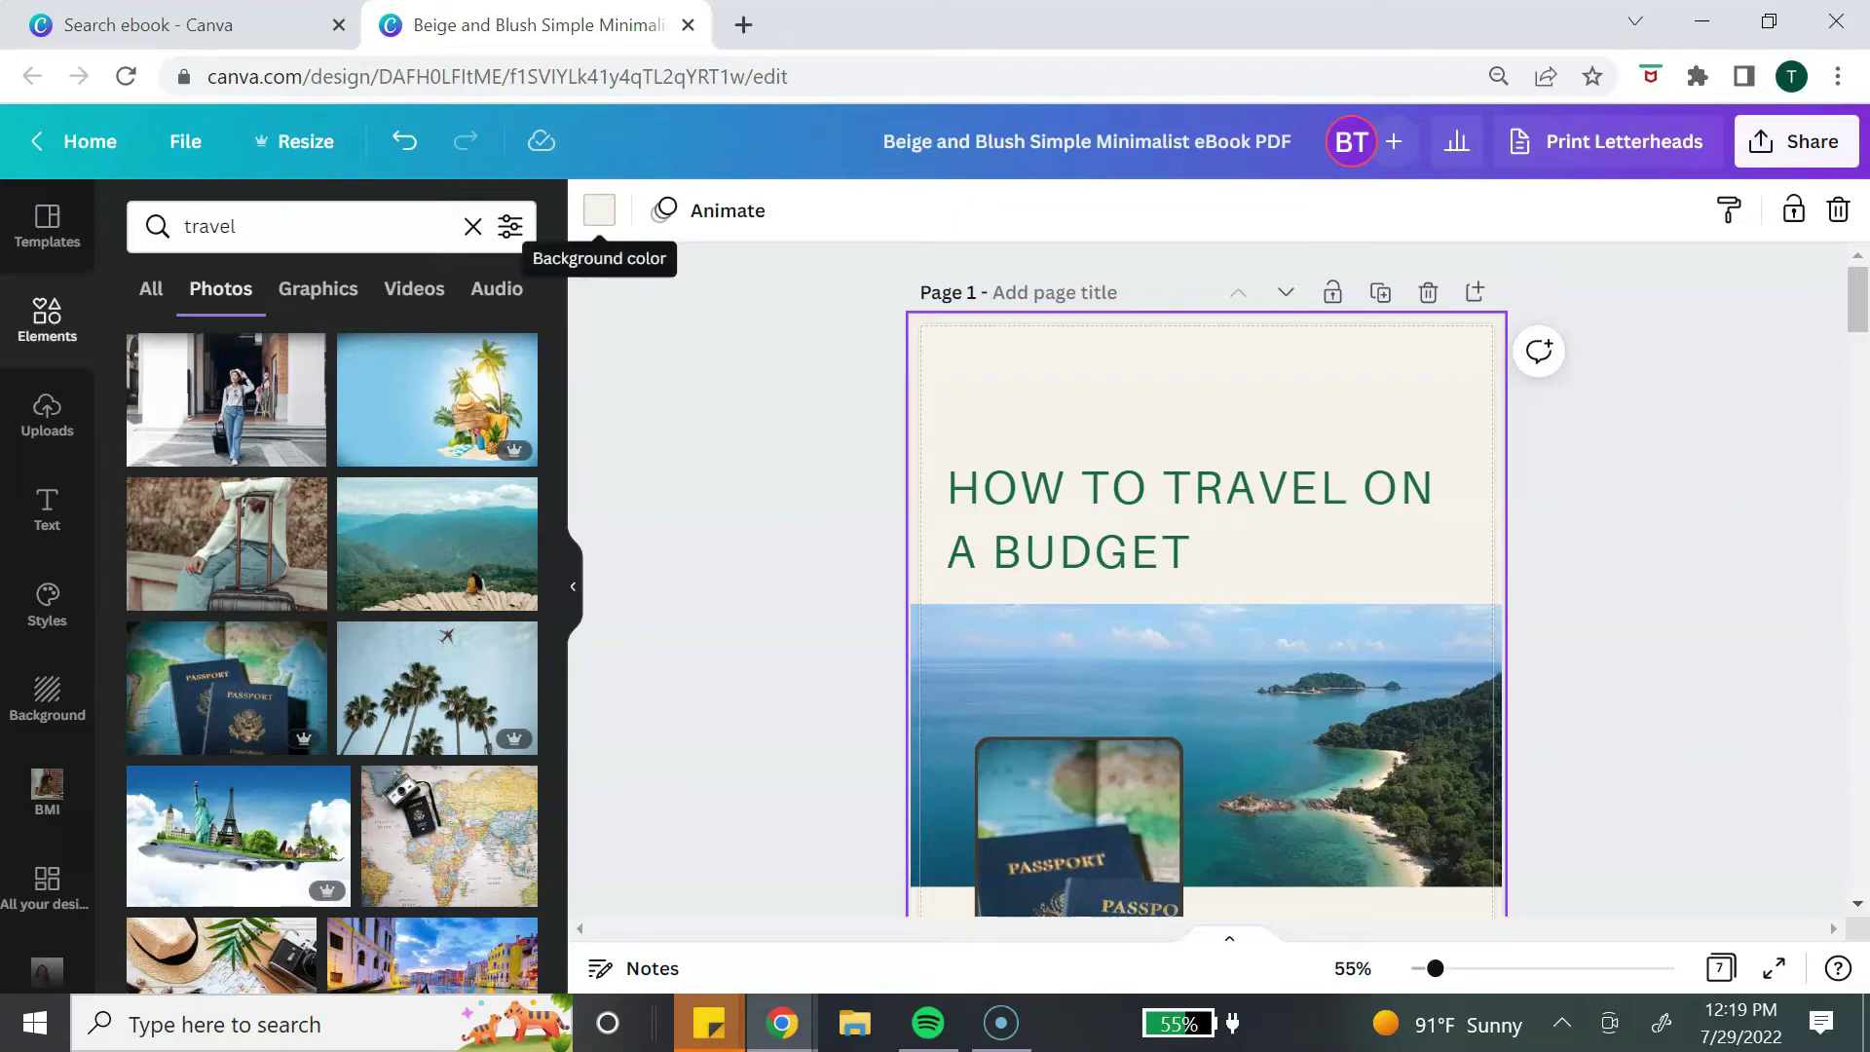
Change the cover page background to the light blue taken from the coastline photo's colors.
left_click(599, 209)
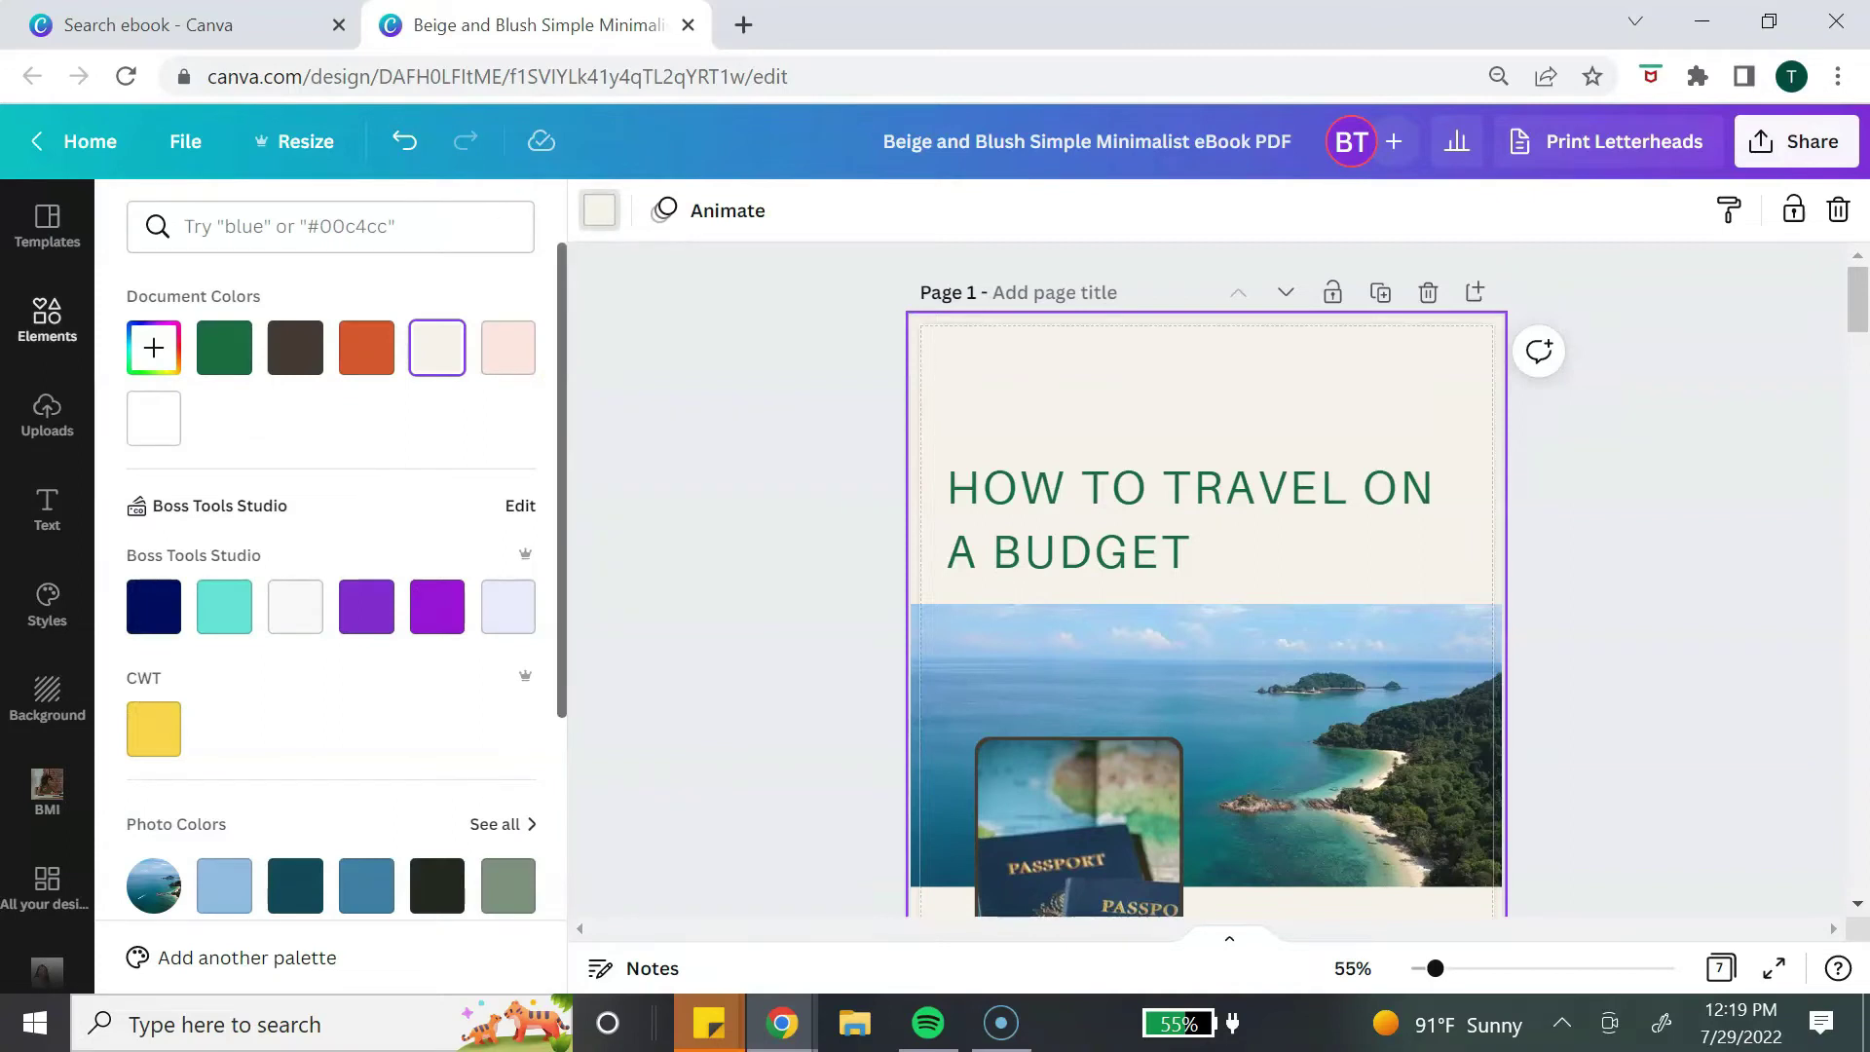
scroll(331, 585, "down", 3)
scroll(331, 585, "up", 2)
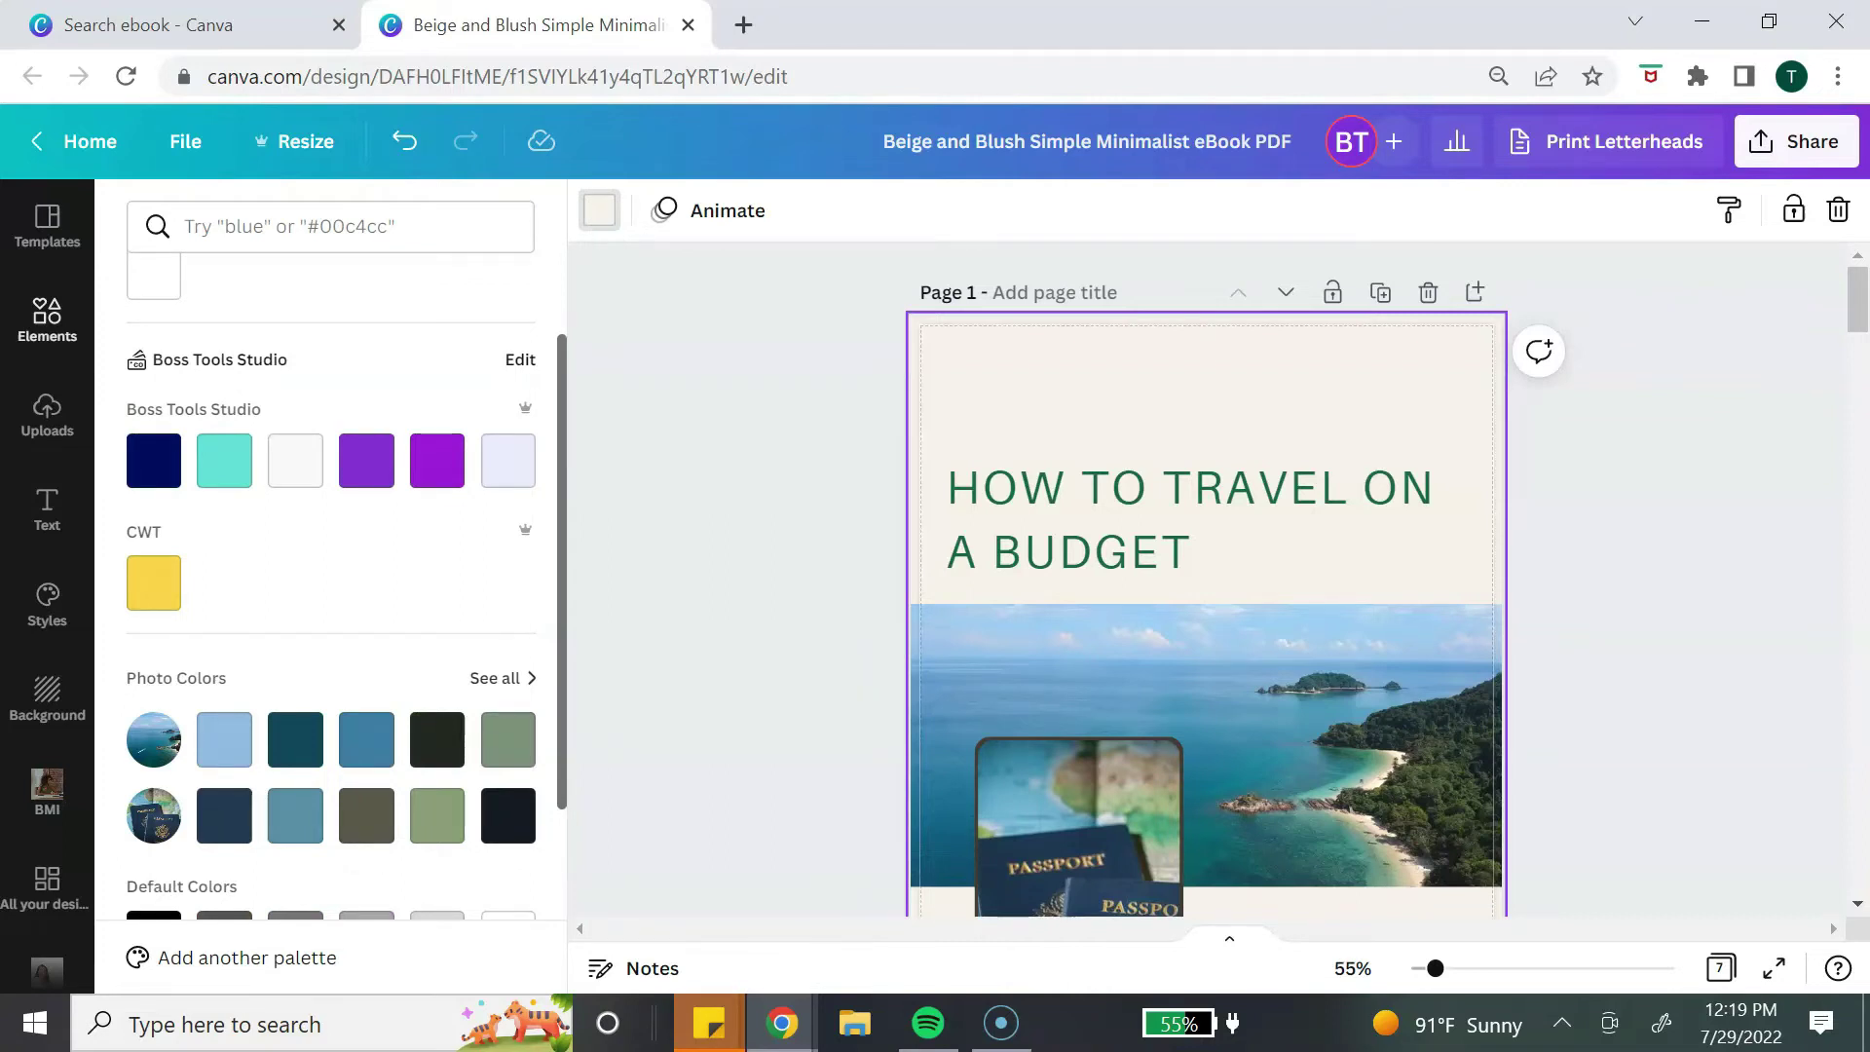
left_click(225, 740)
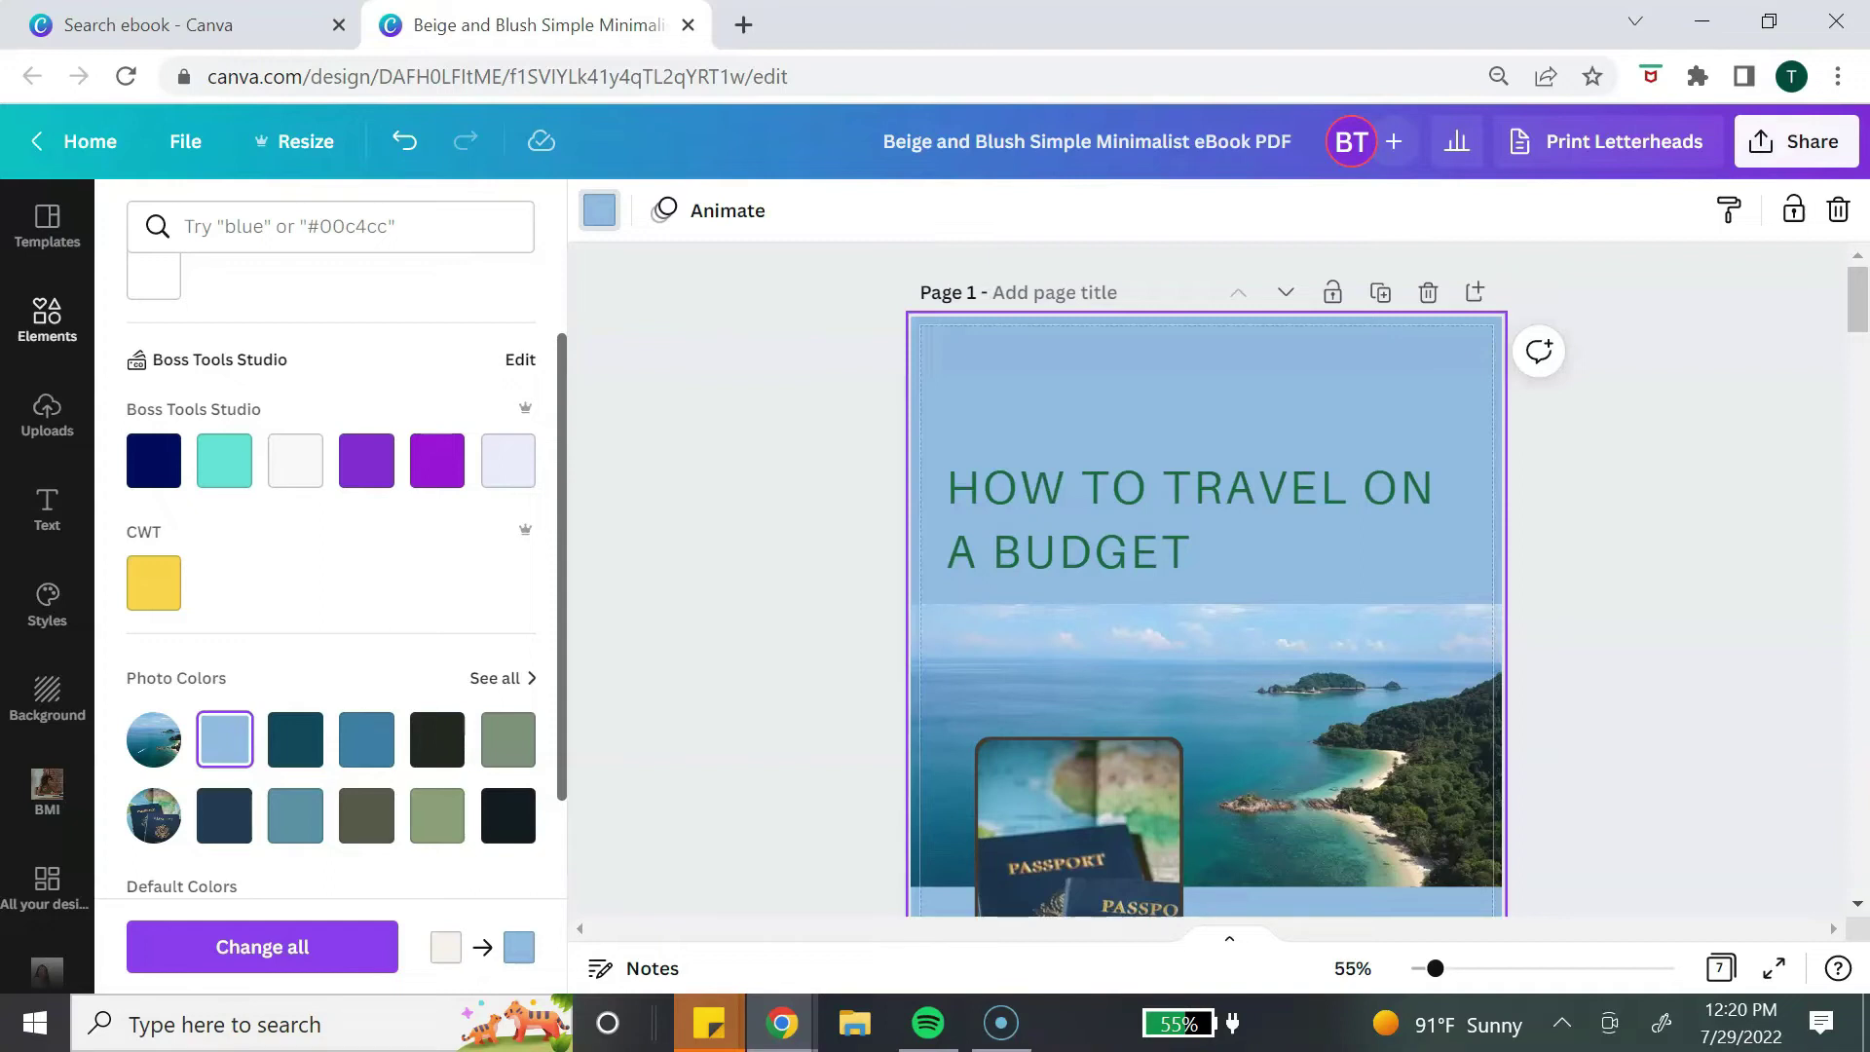
Search the background colors for "pink" and leave the color choices without applying one.
left_click(185, 226)
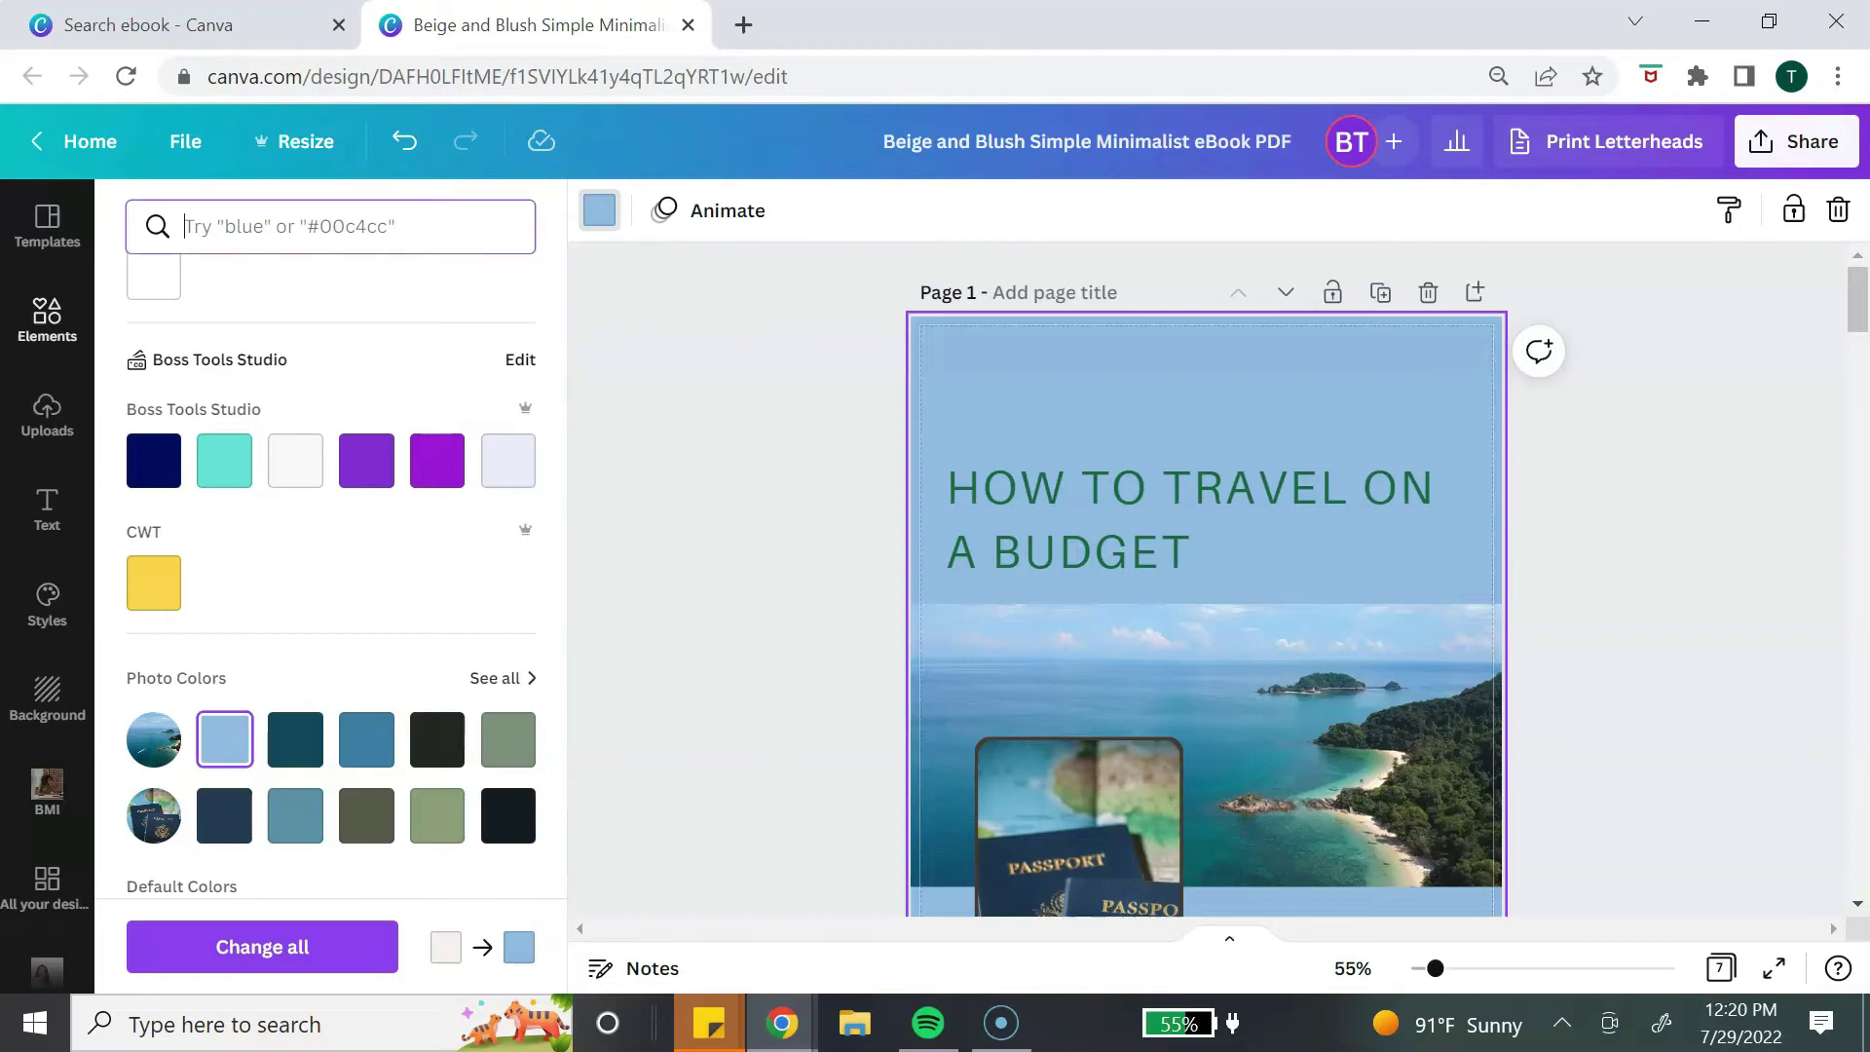
type("pink")
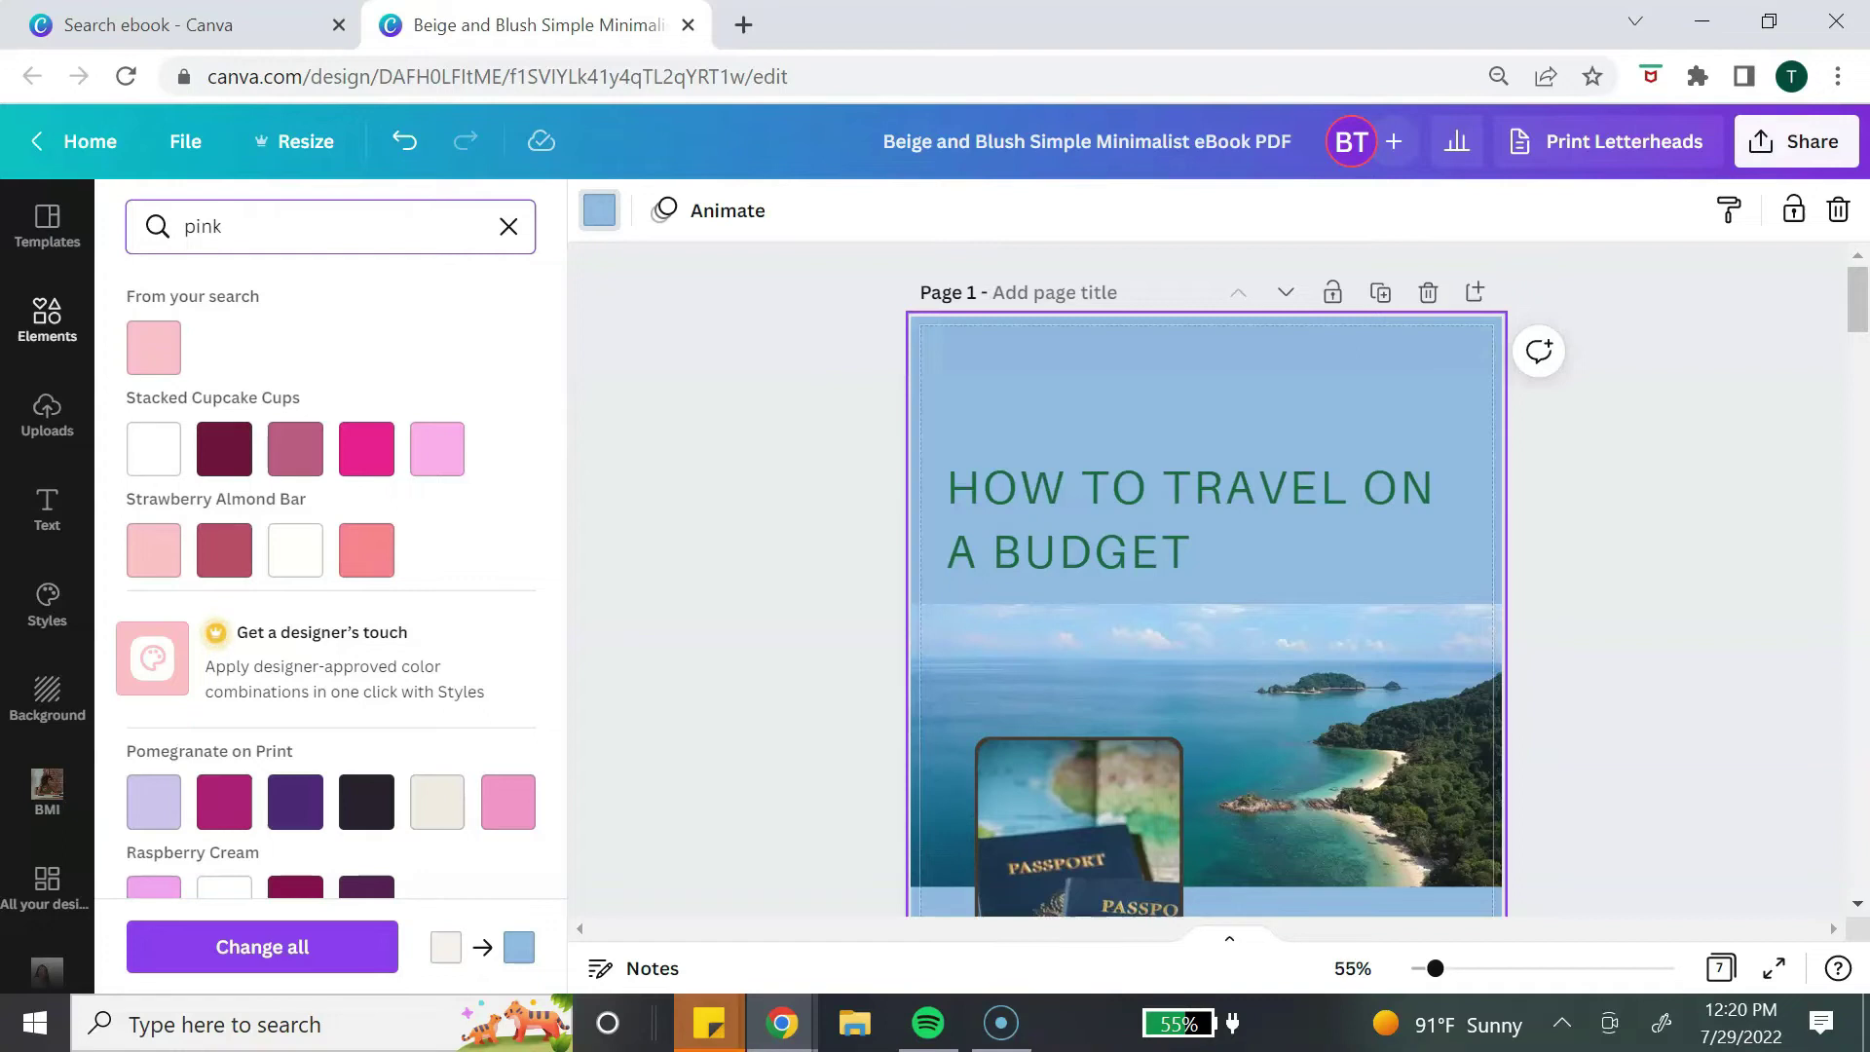
key("Escape")
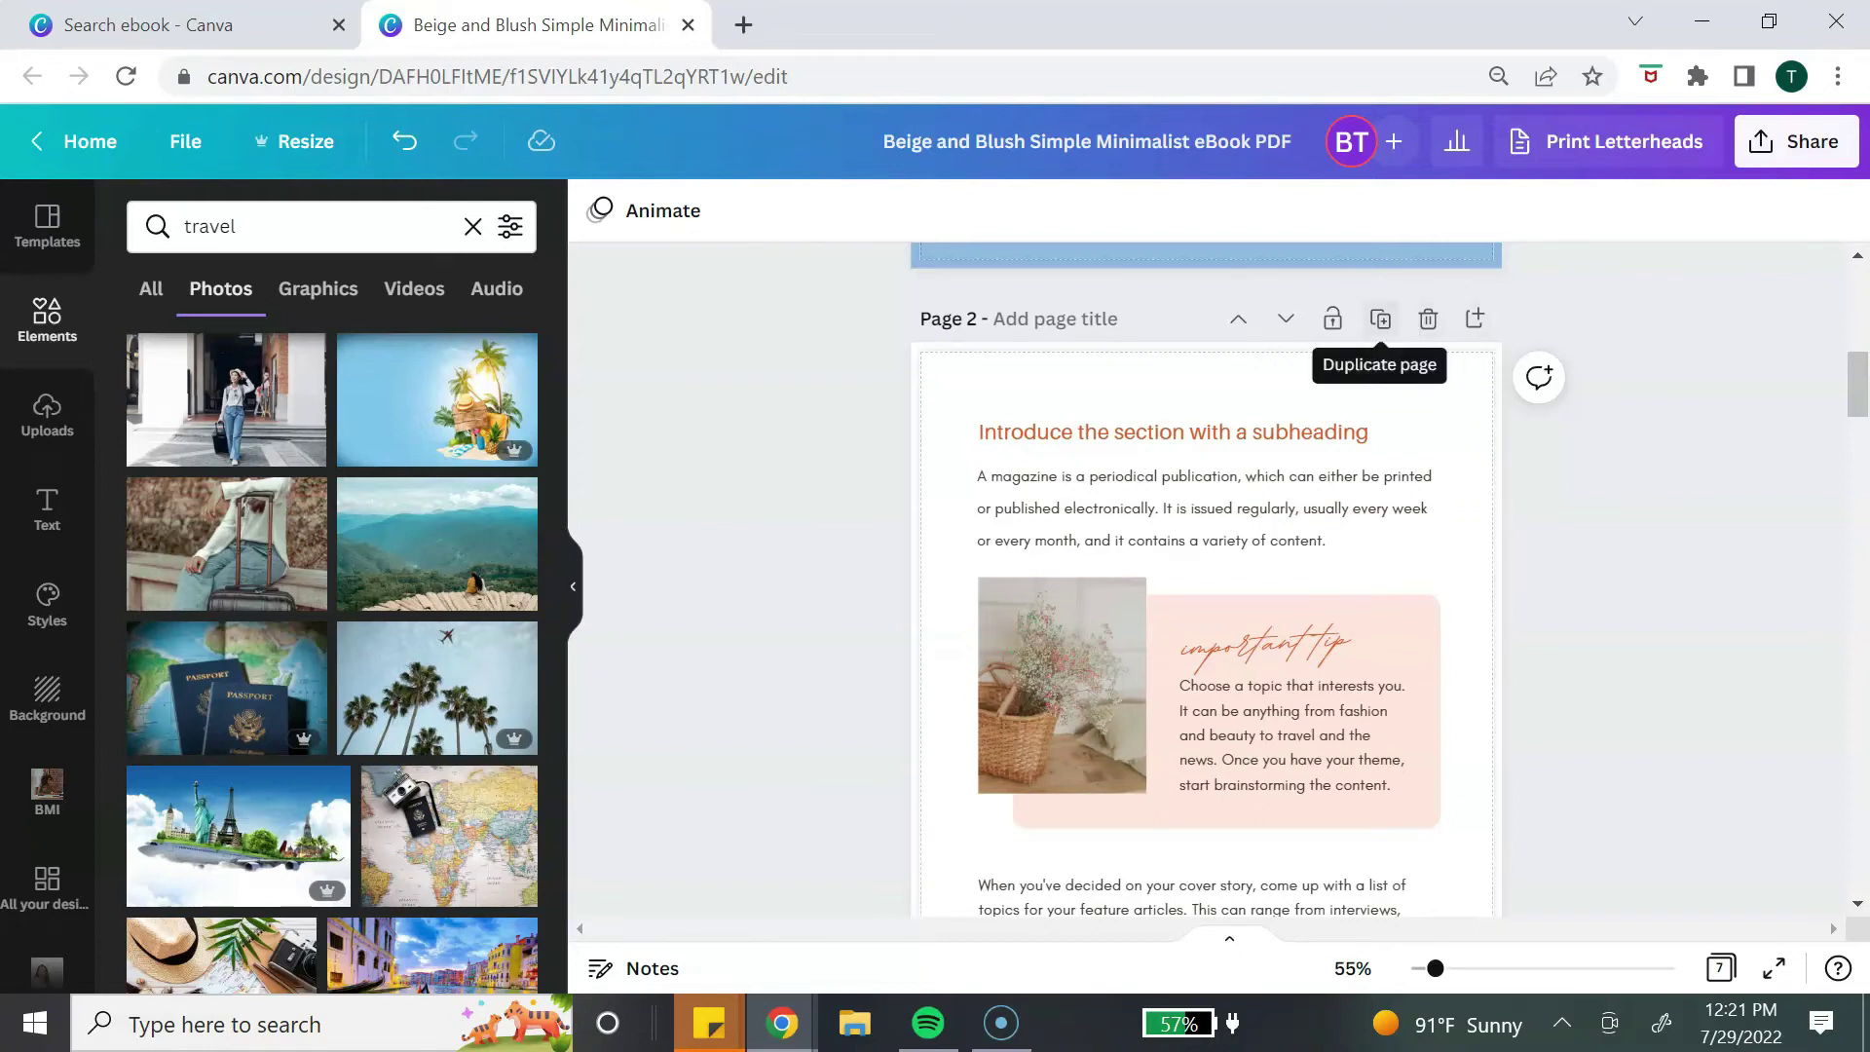
Duplicate page 2 of the ebook.
left_click(1380, 319)
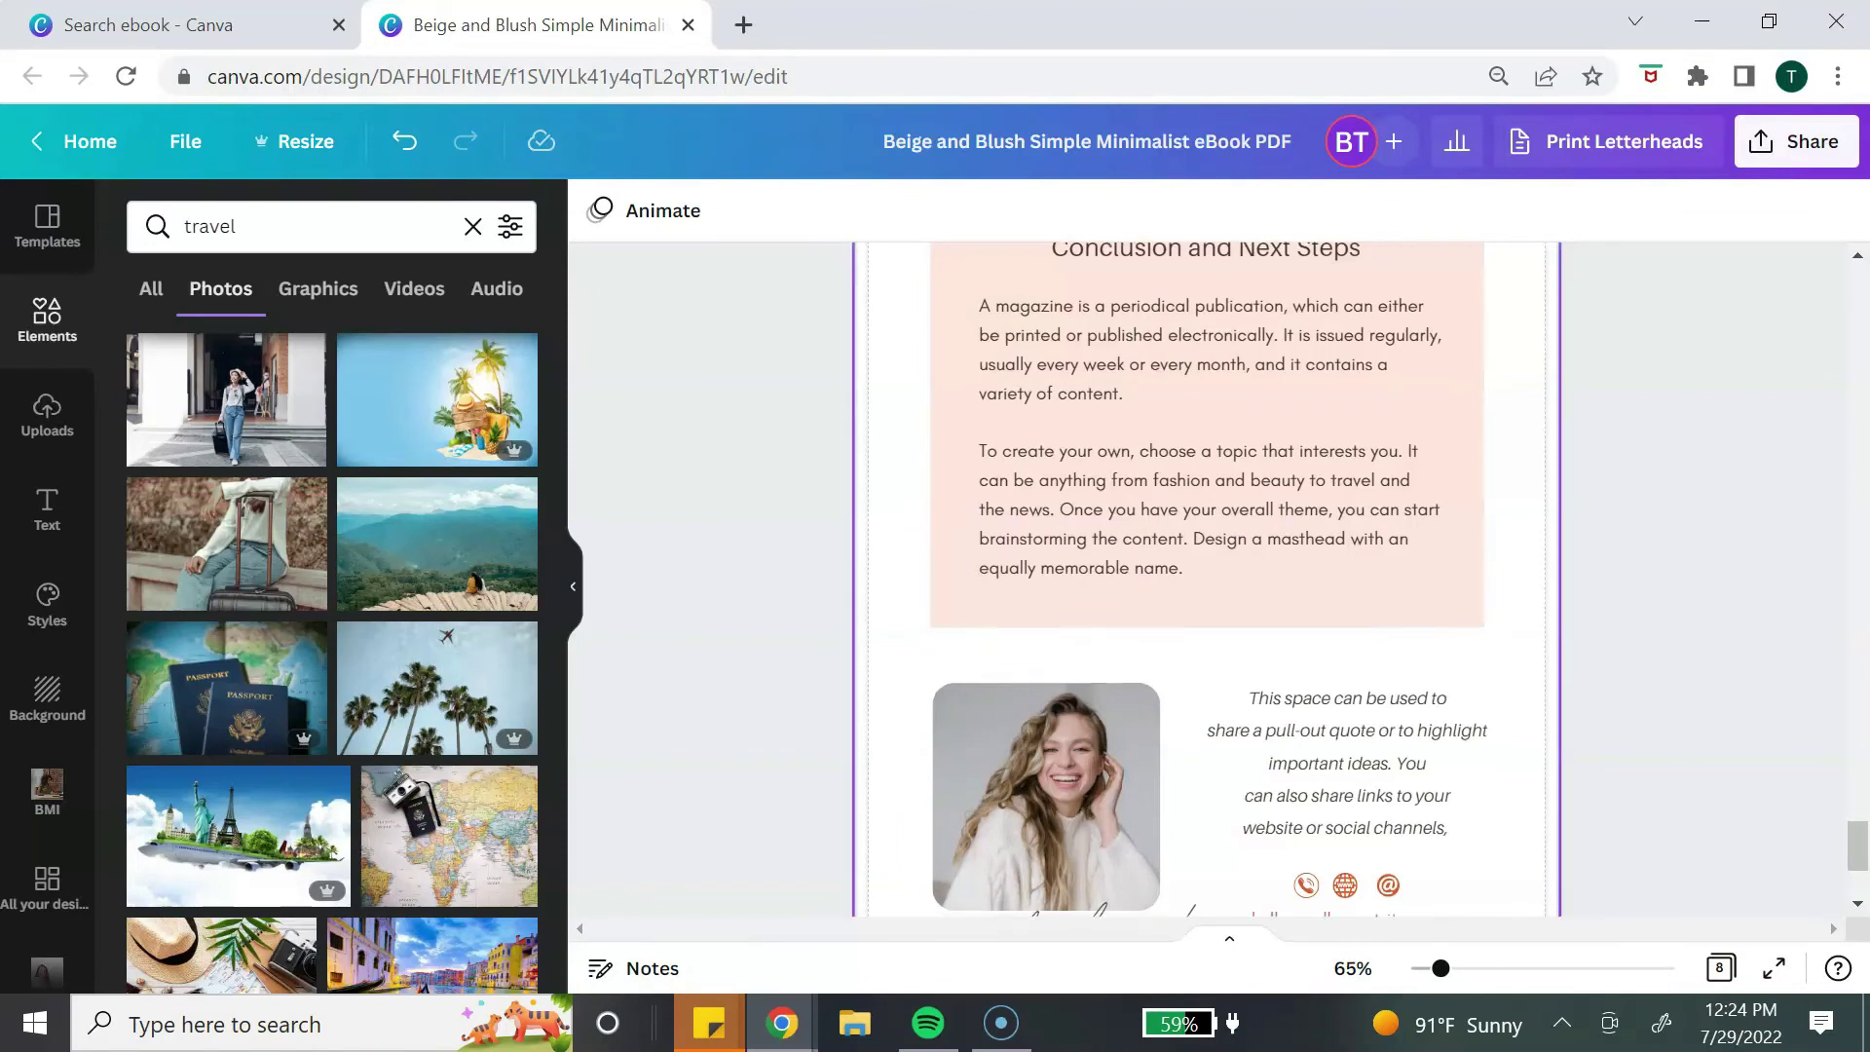
scroll(1208, 584, "down", 2)
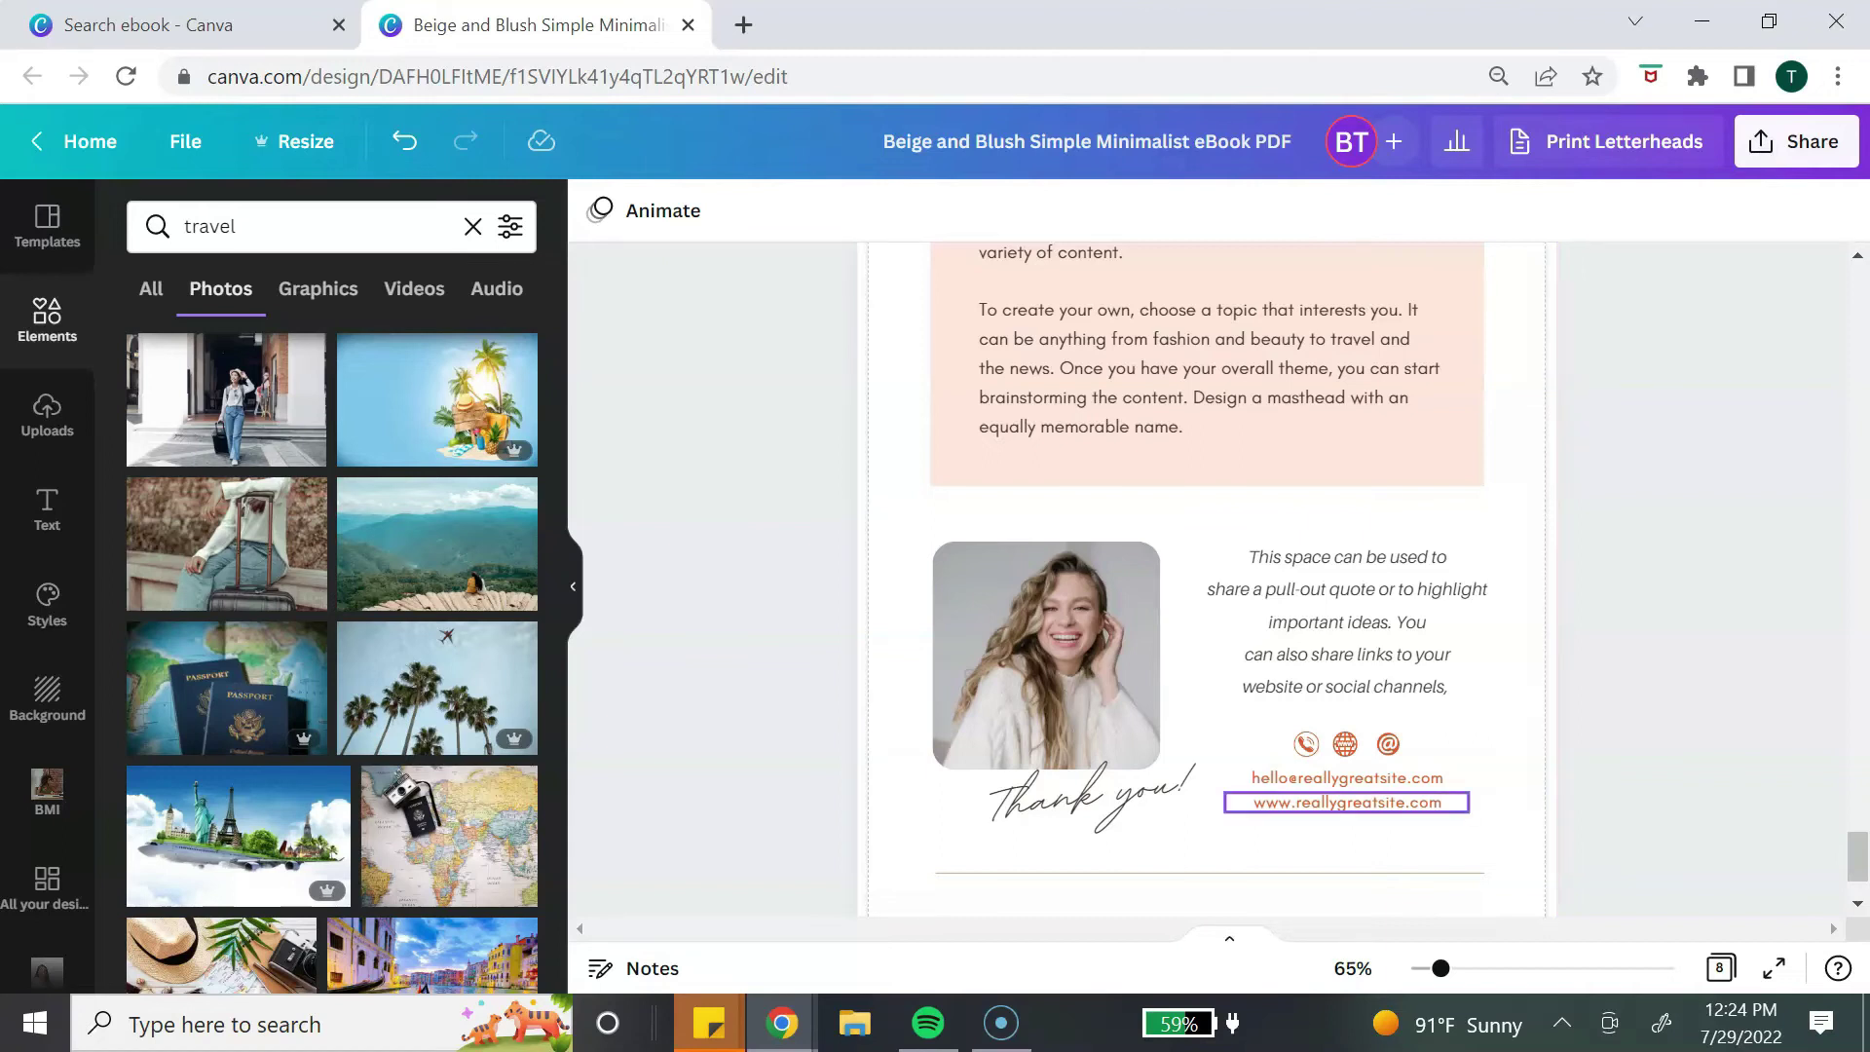
left_click(1347, 802)
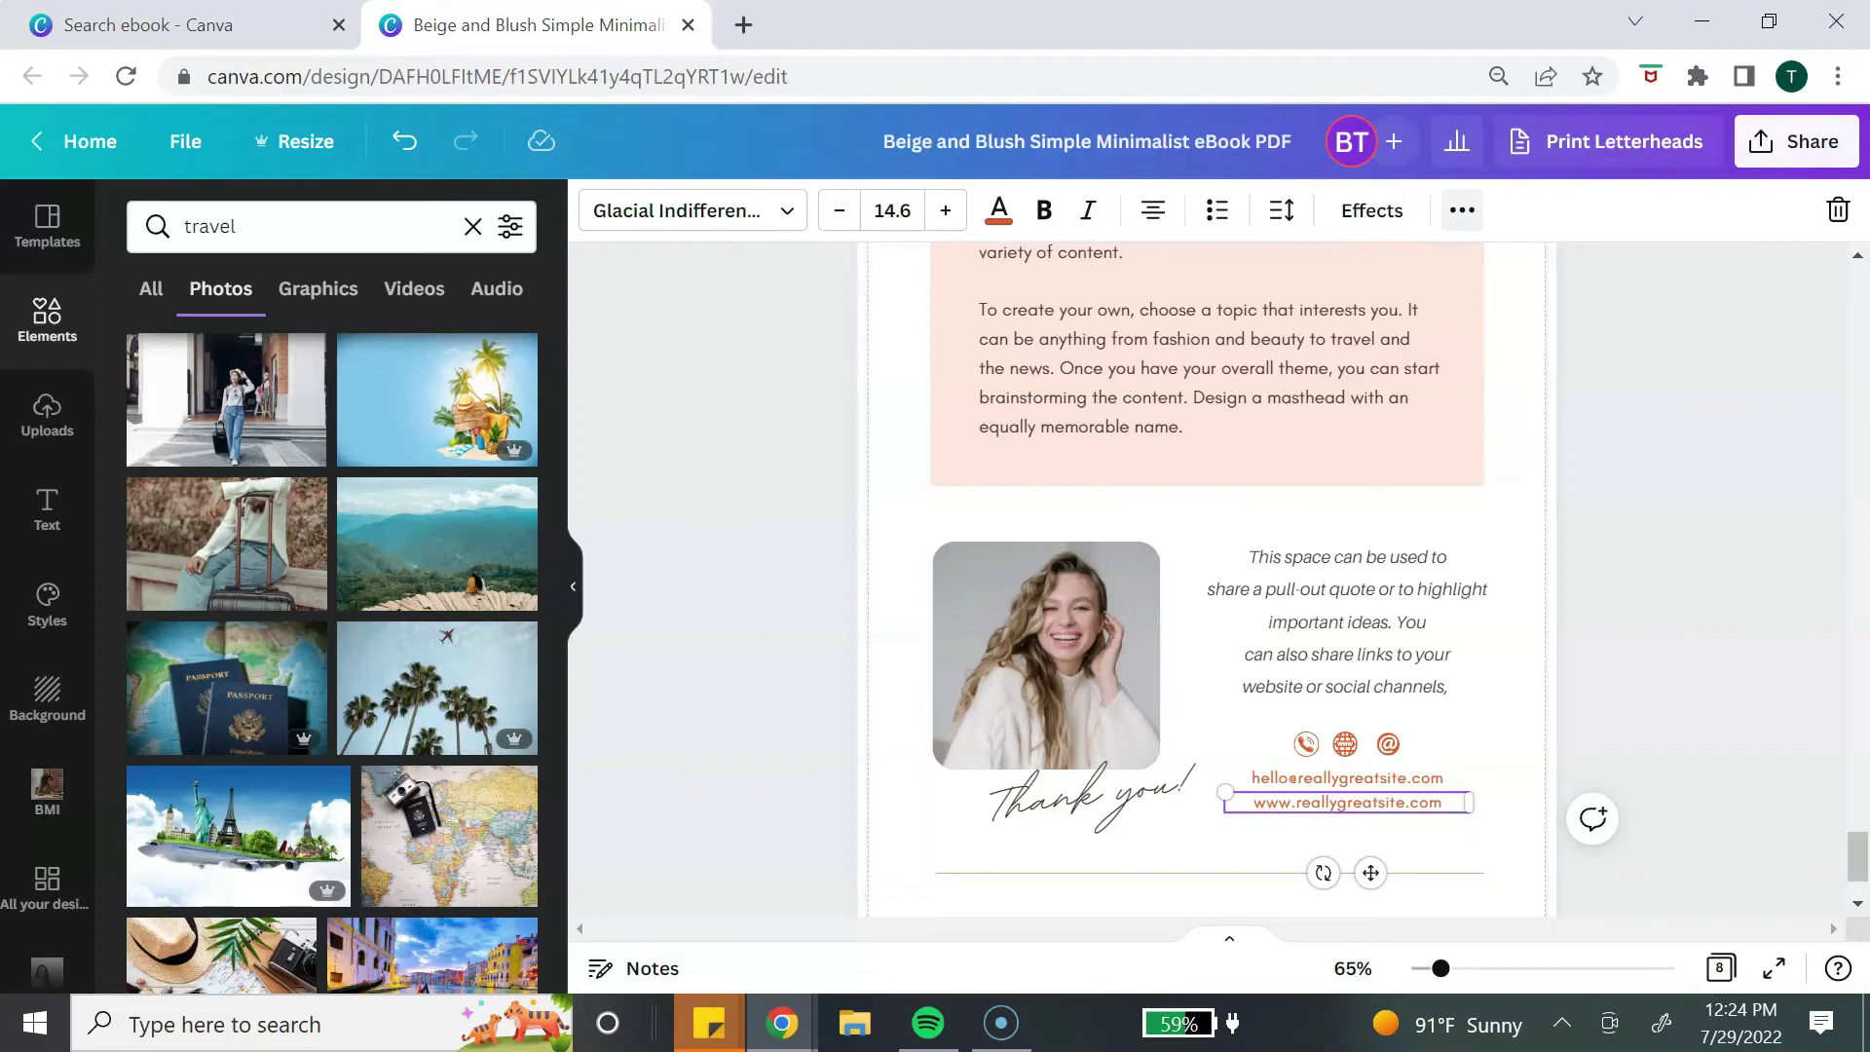
left_click(1463, 211)
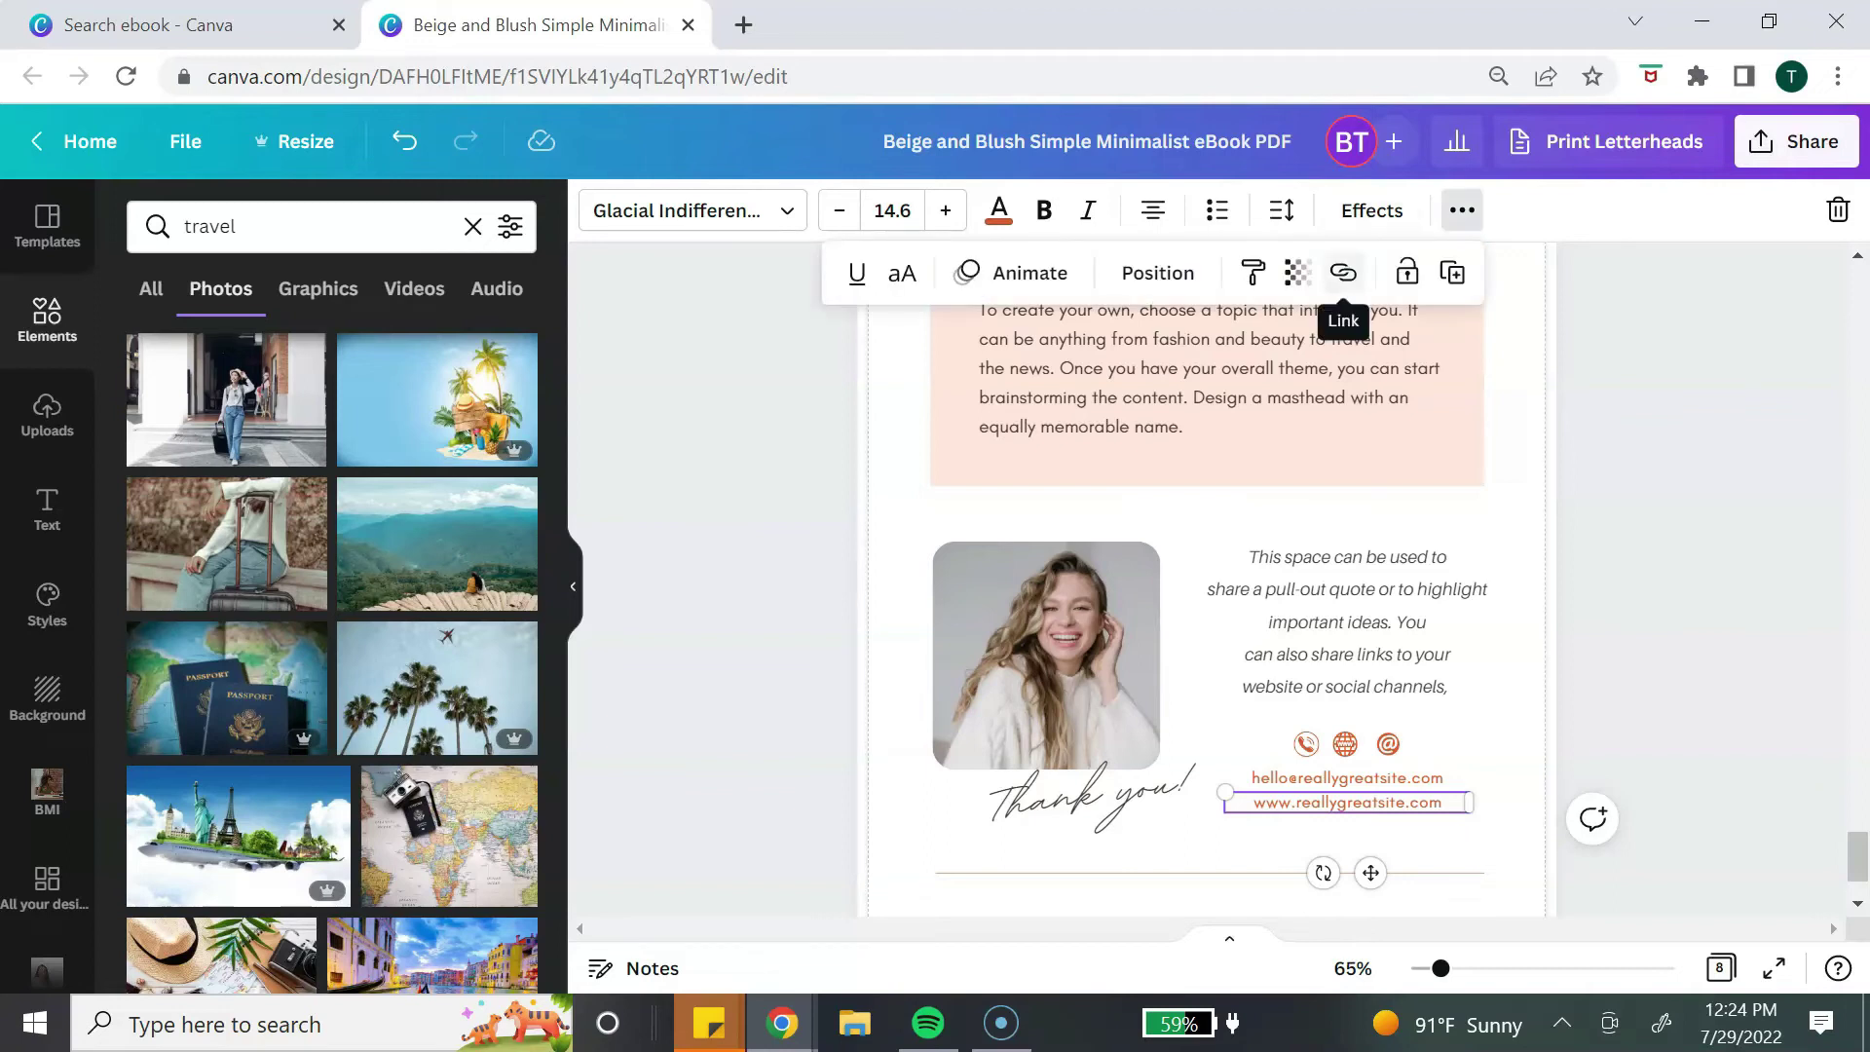
left_click(1344, 273)
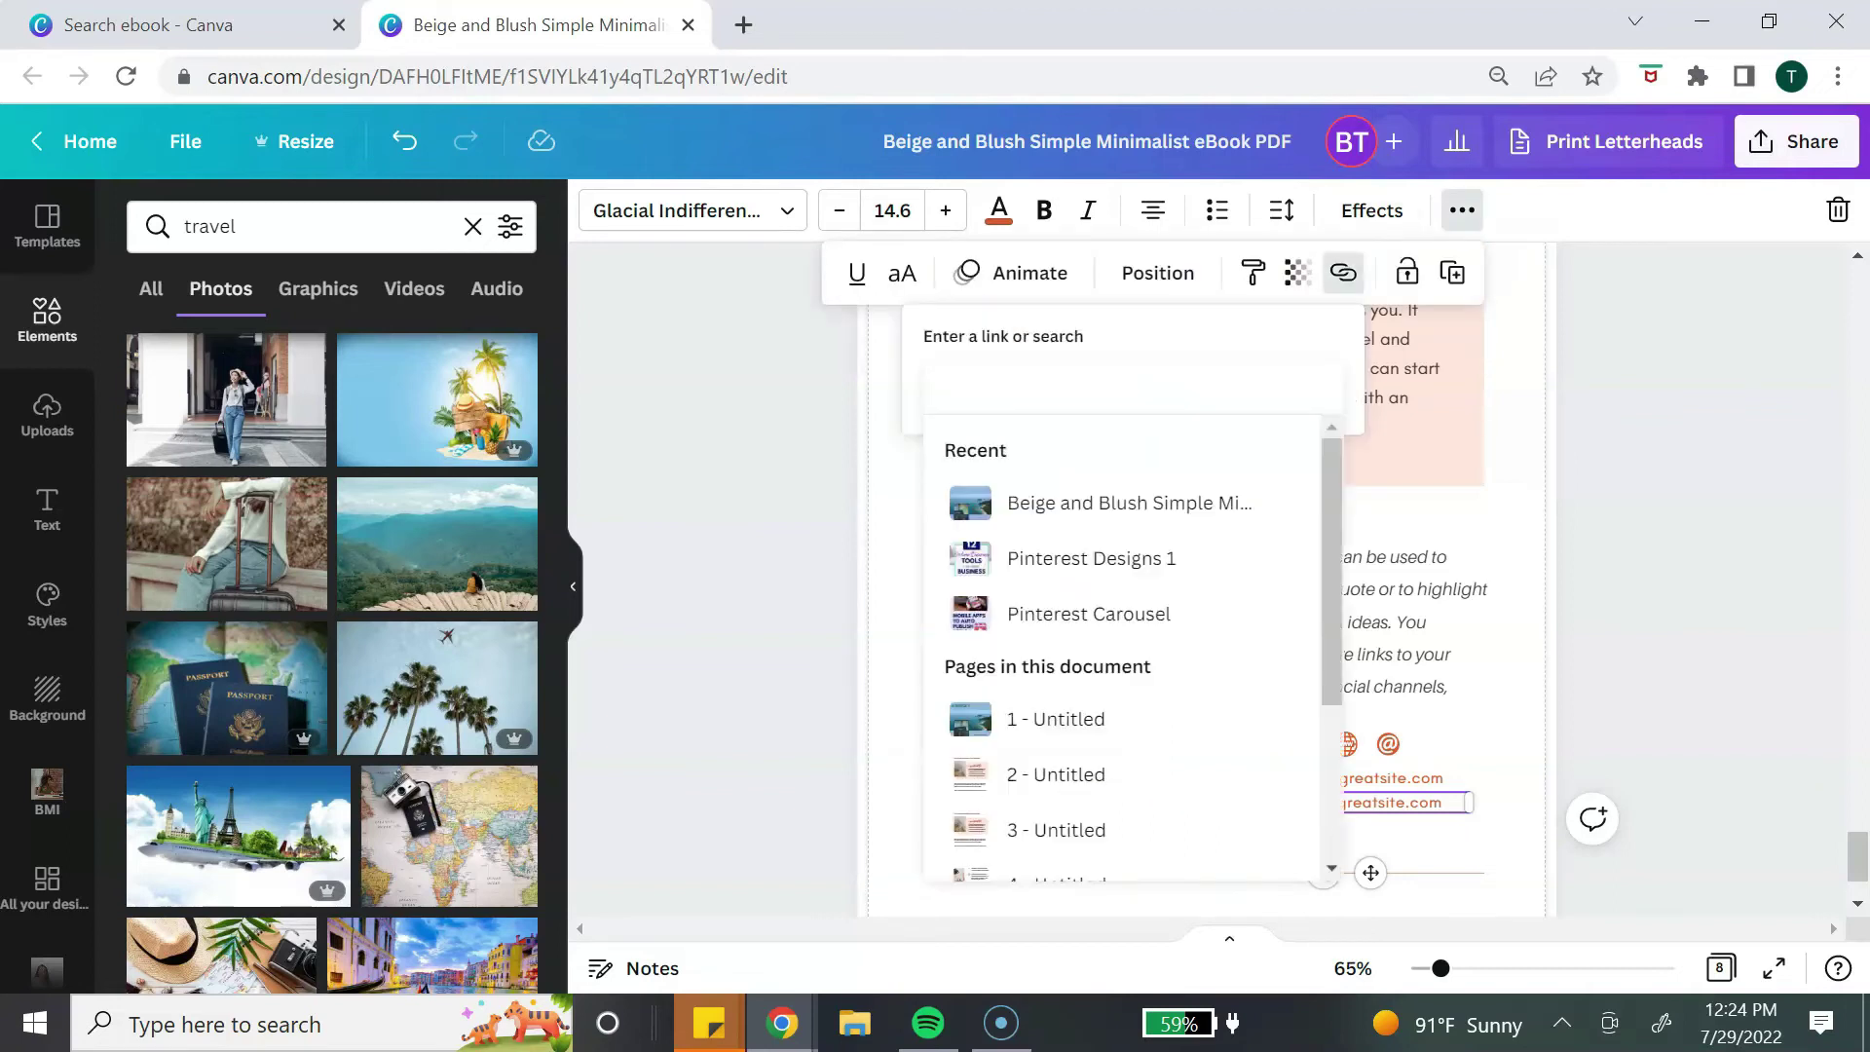
type("https://bestestockstudio.com/")
key("Return")
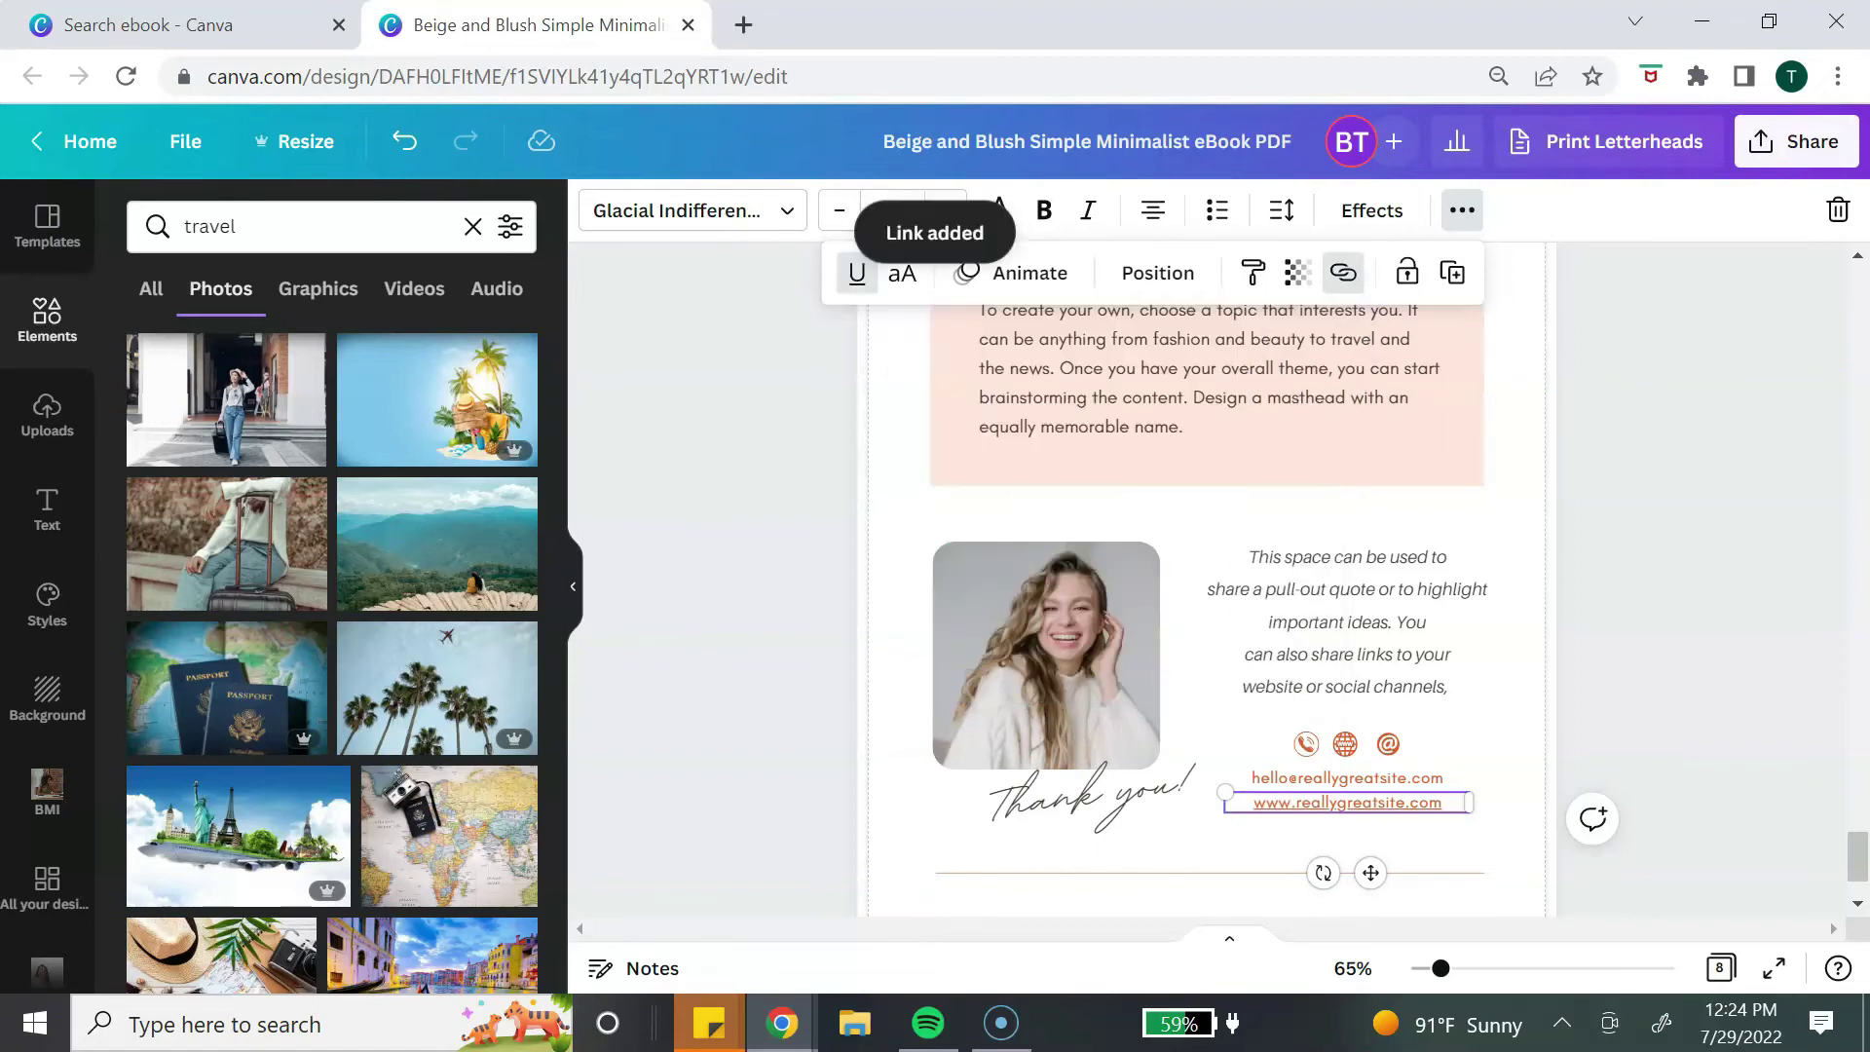
key("Escape")
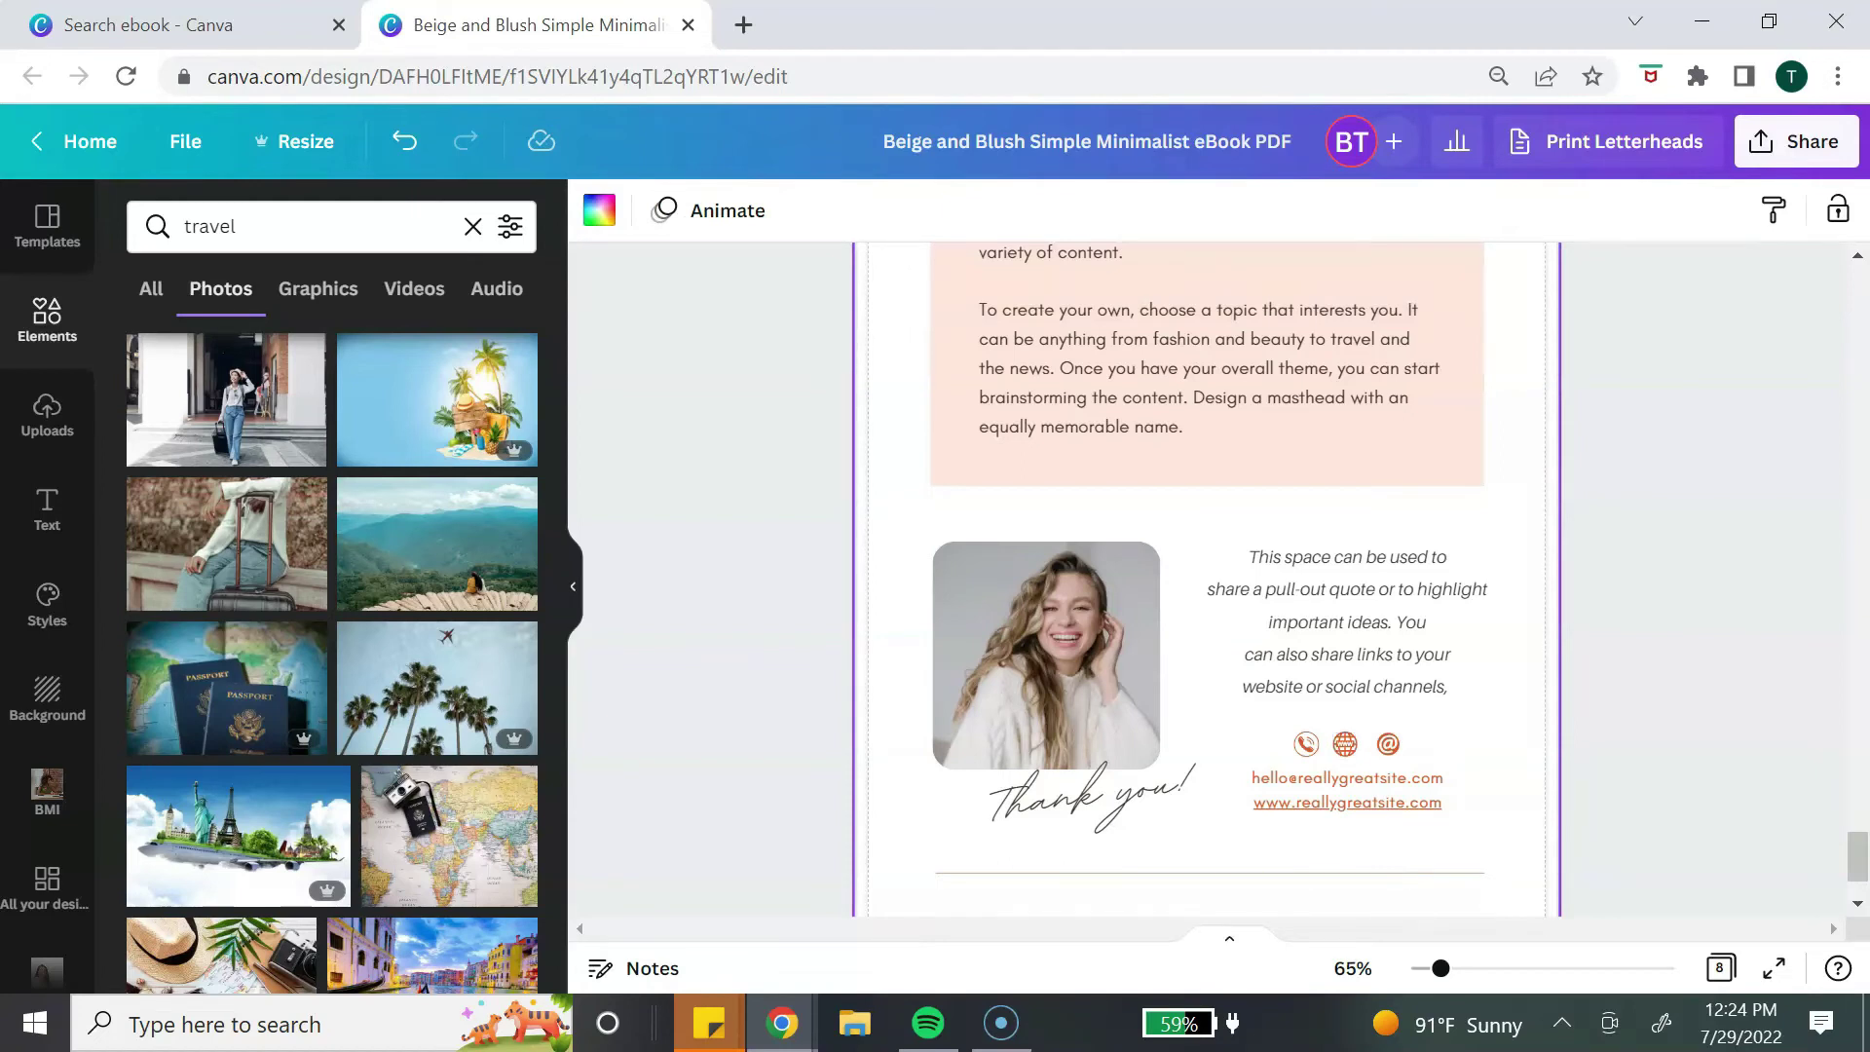
left_click(1389, 744)
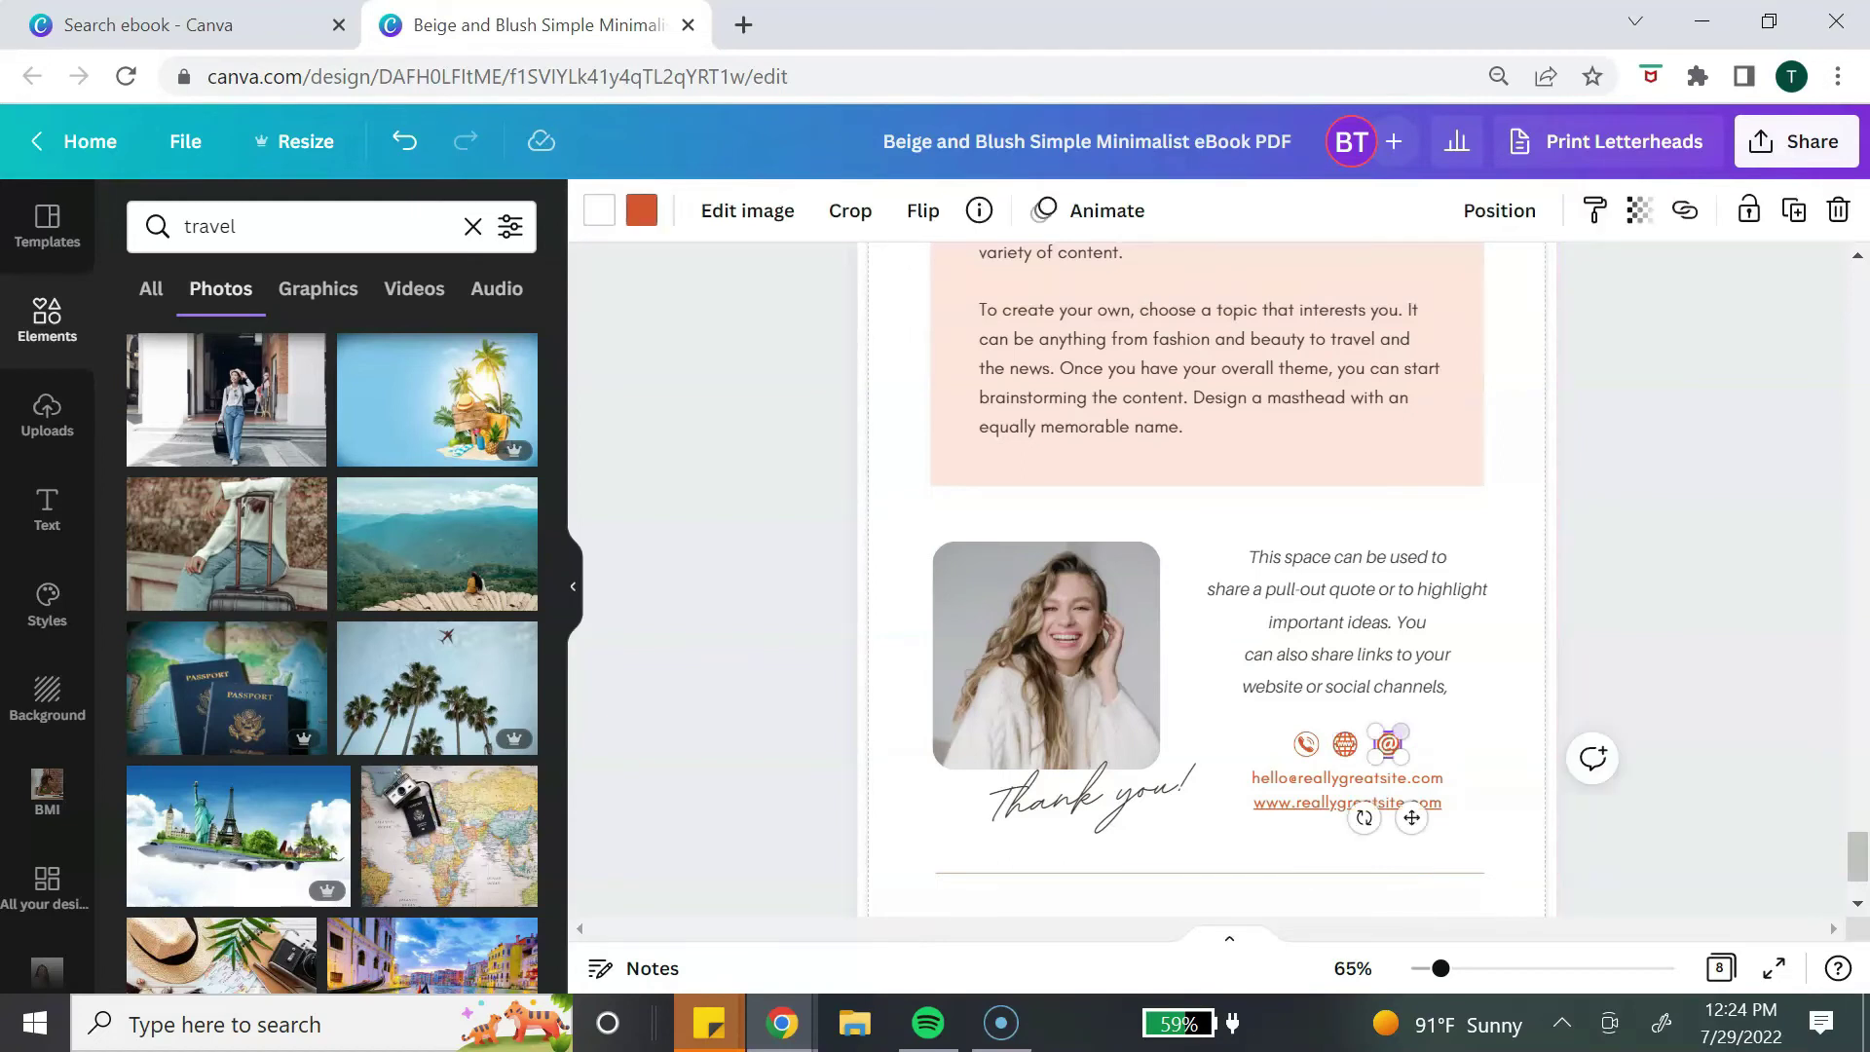
key("ctrl+k")
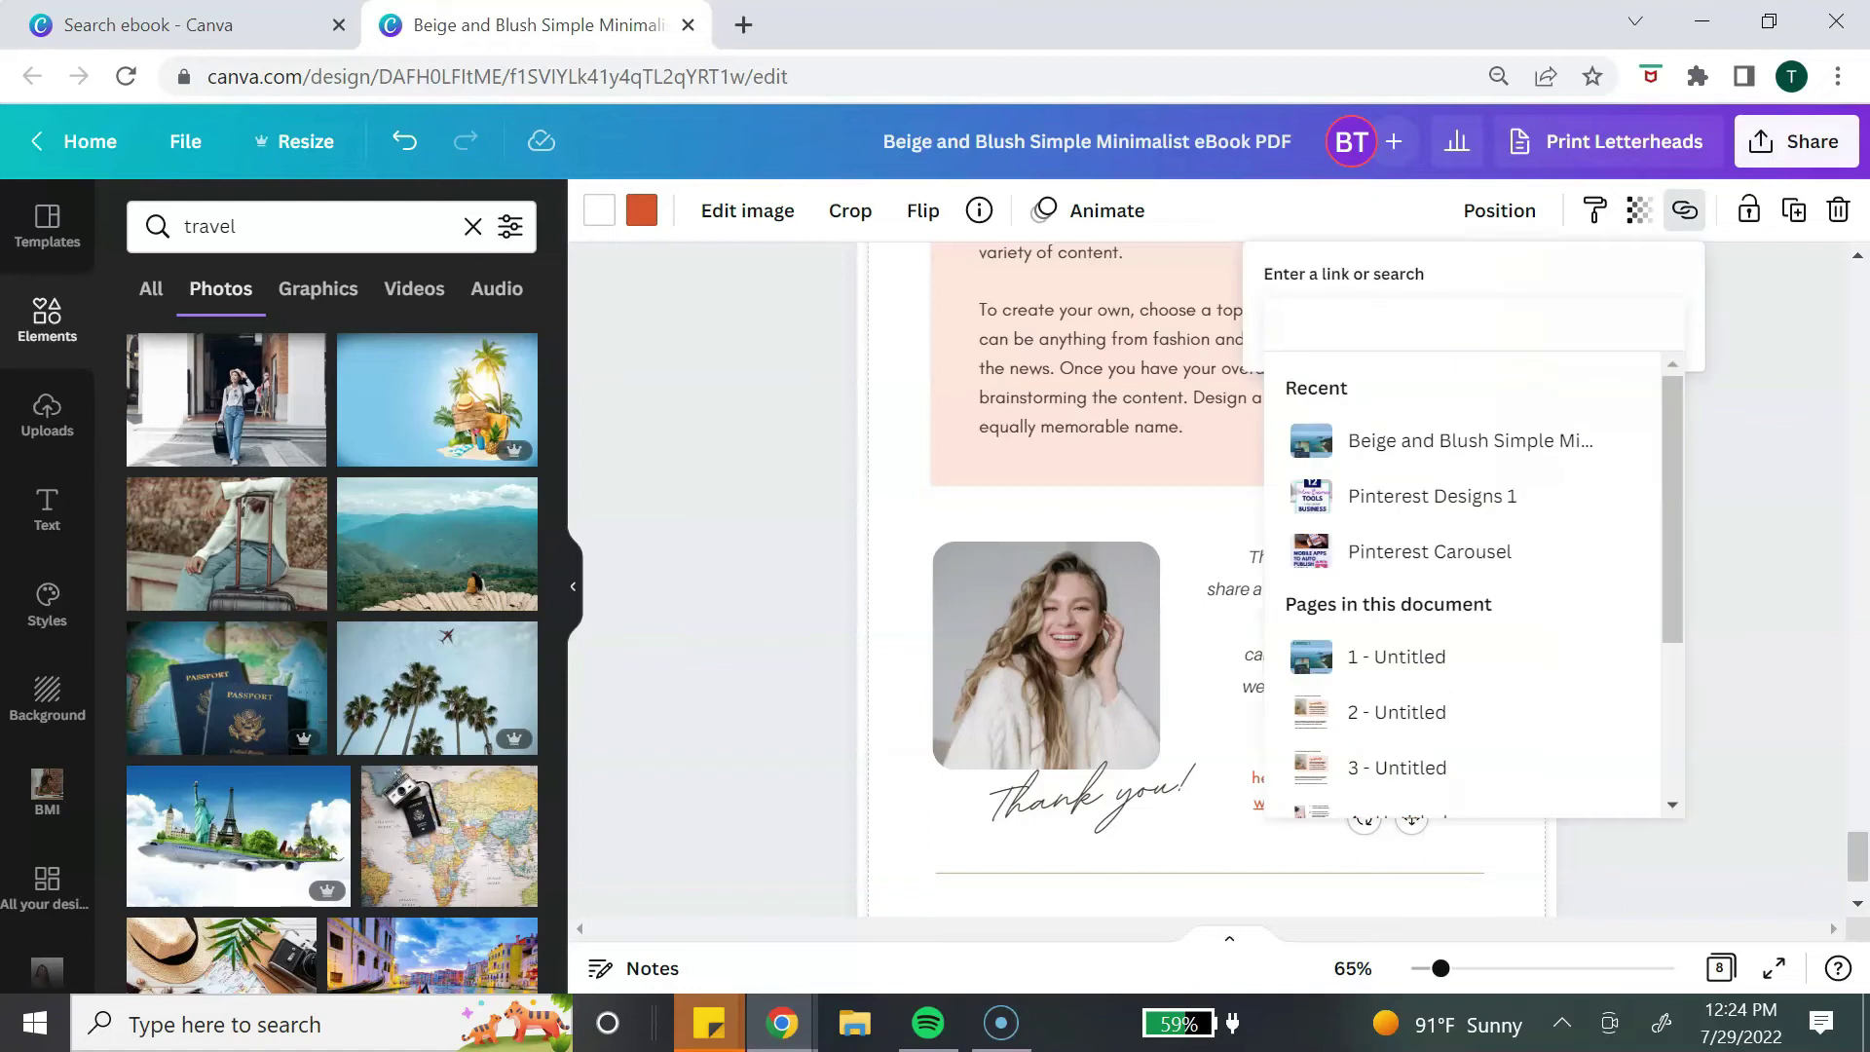
type("https://bosstoolsstudio.com/")
key("Return")
key("Escape")
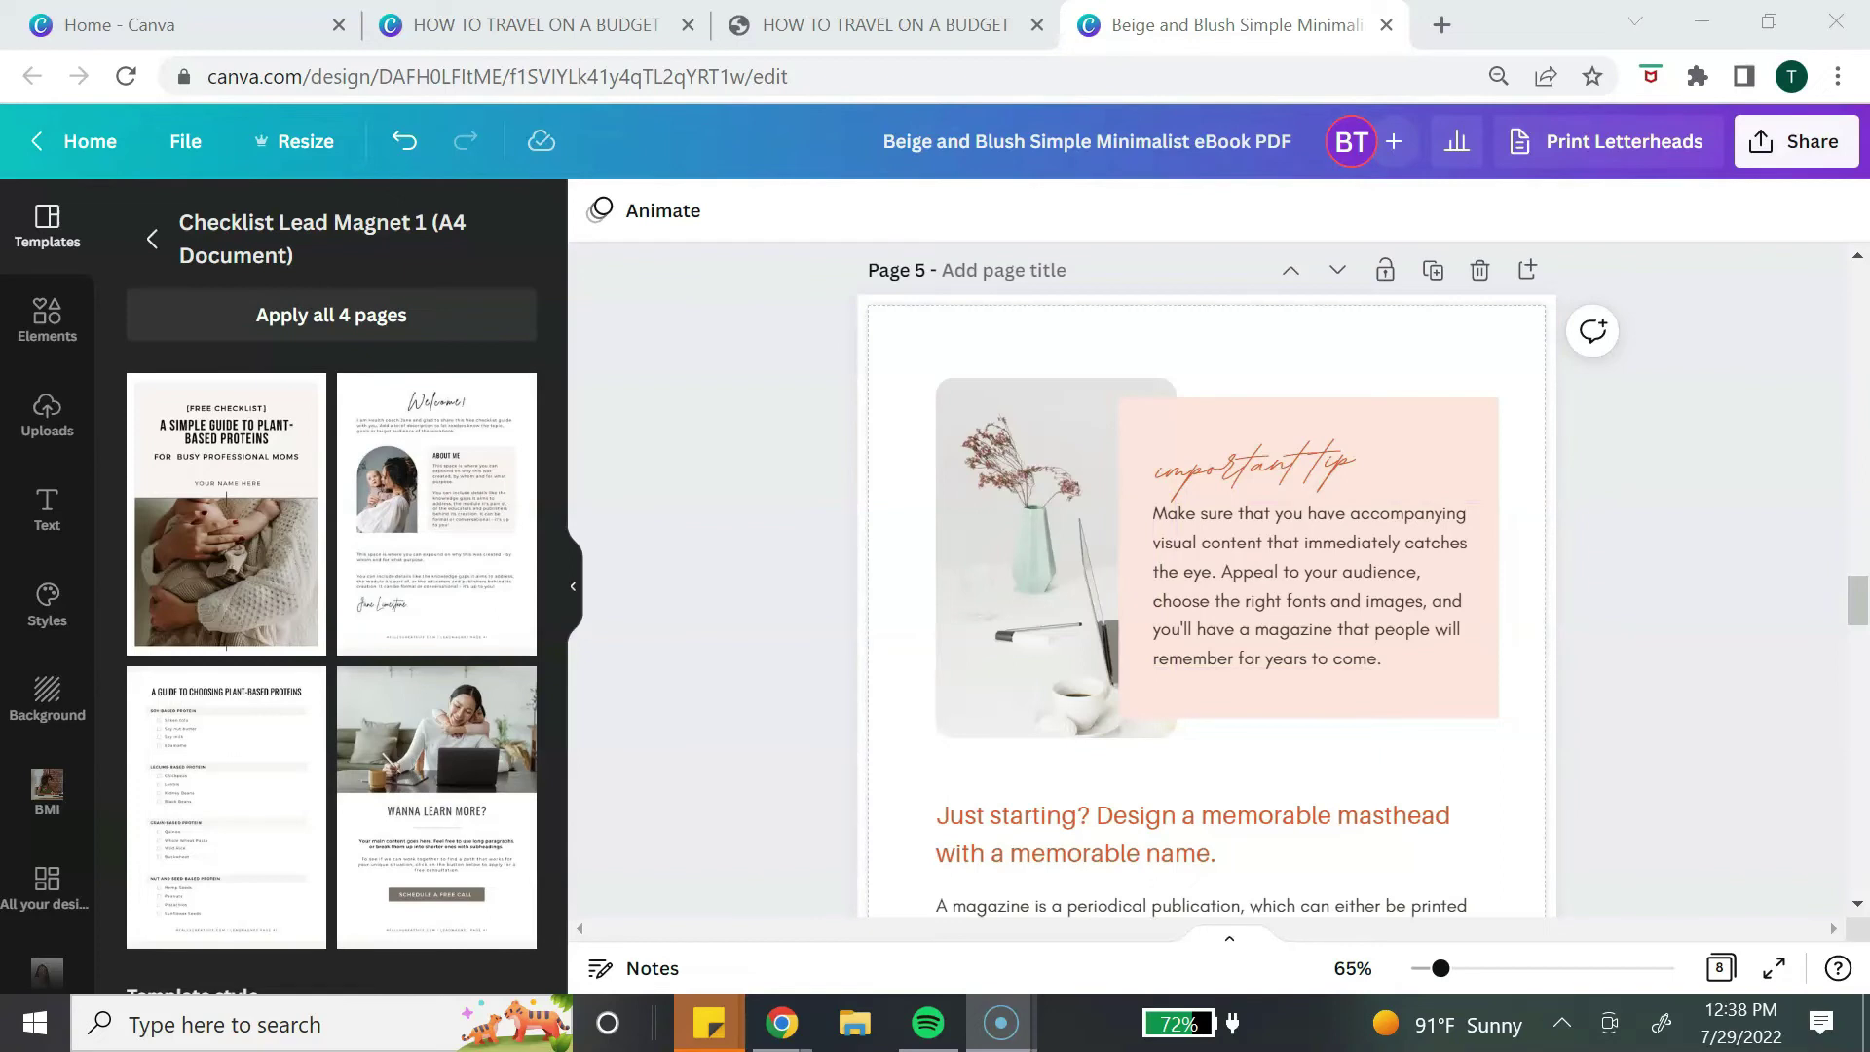
Find every occurrence of "important" in the ebook and replace all of them with "budget".
left_click(185, 141)
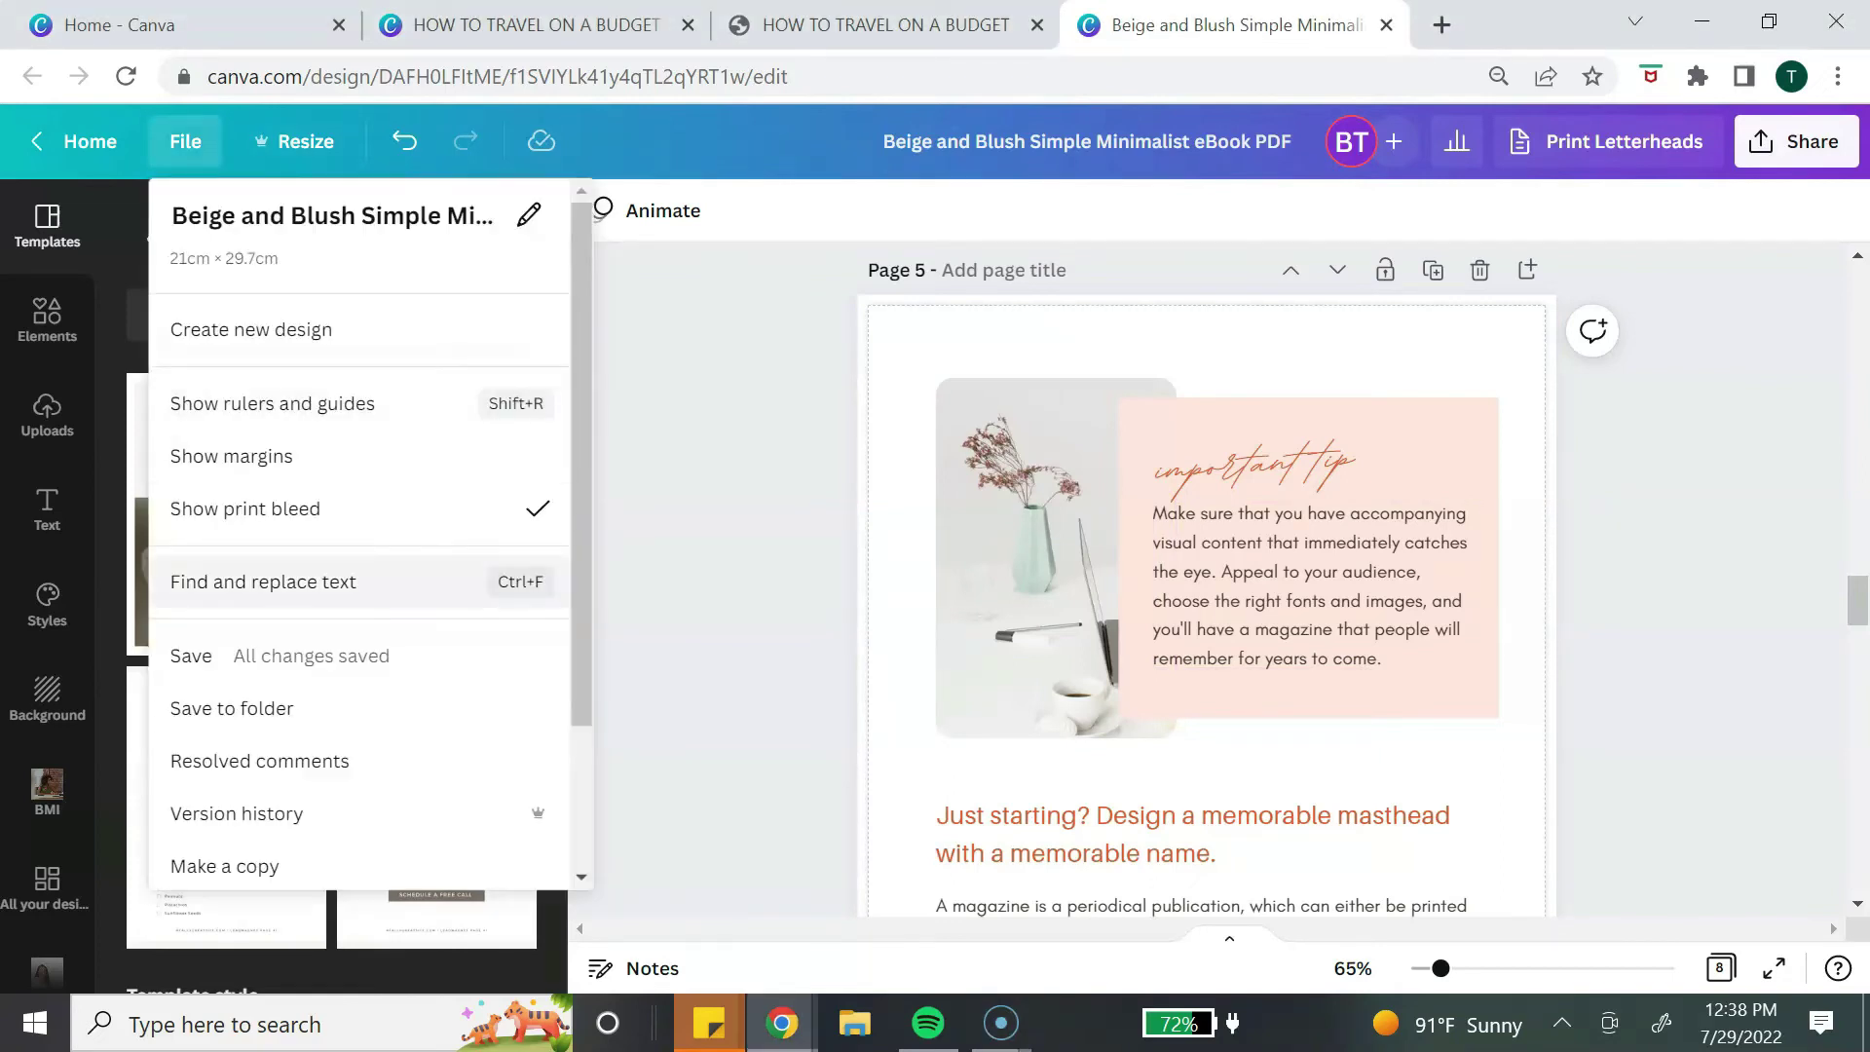
left_click(263, 582)
type("im")
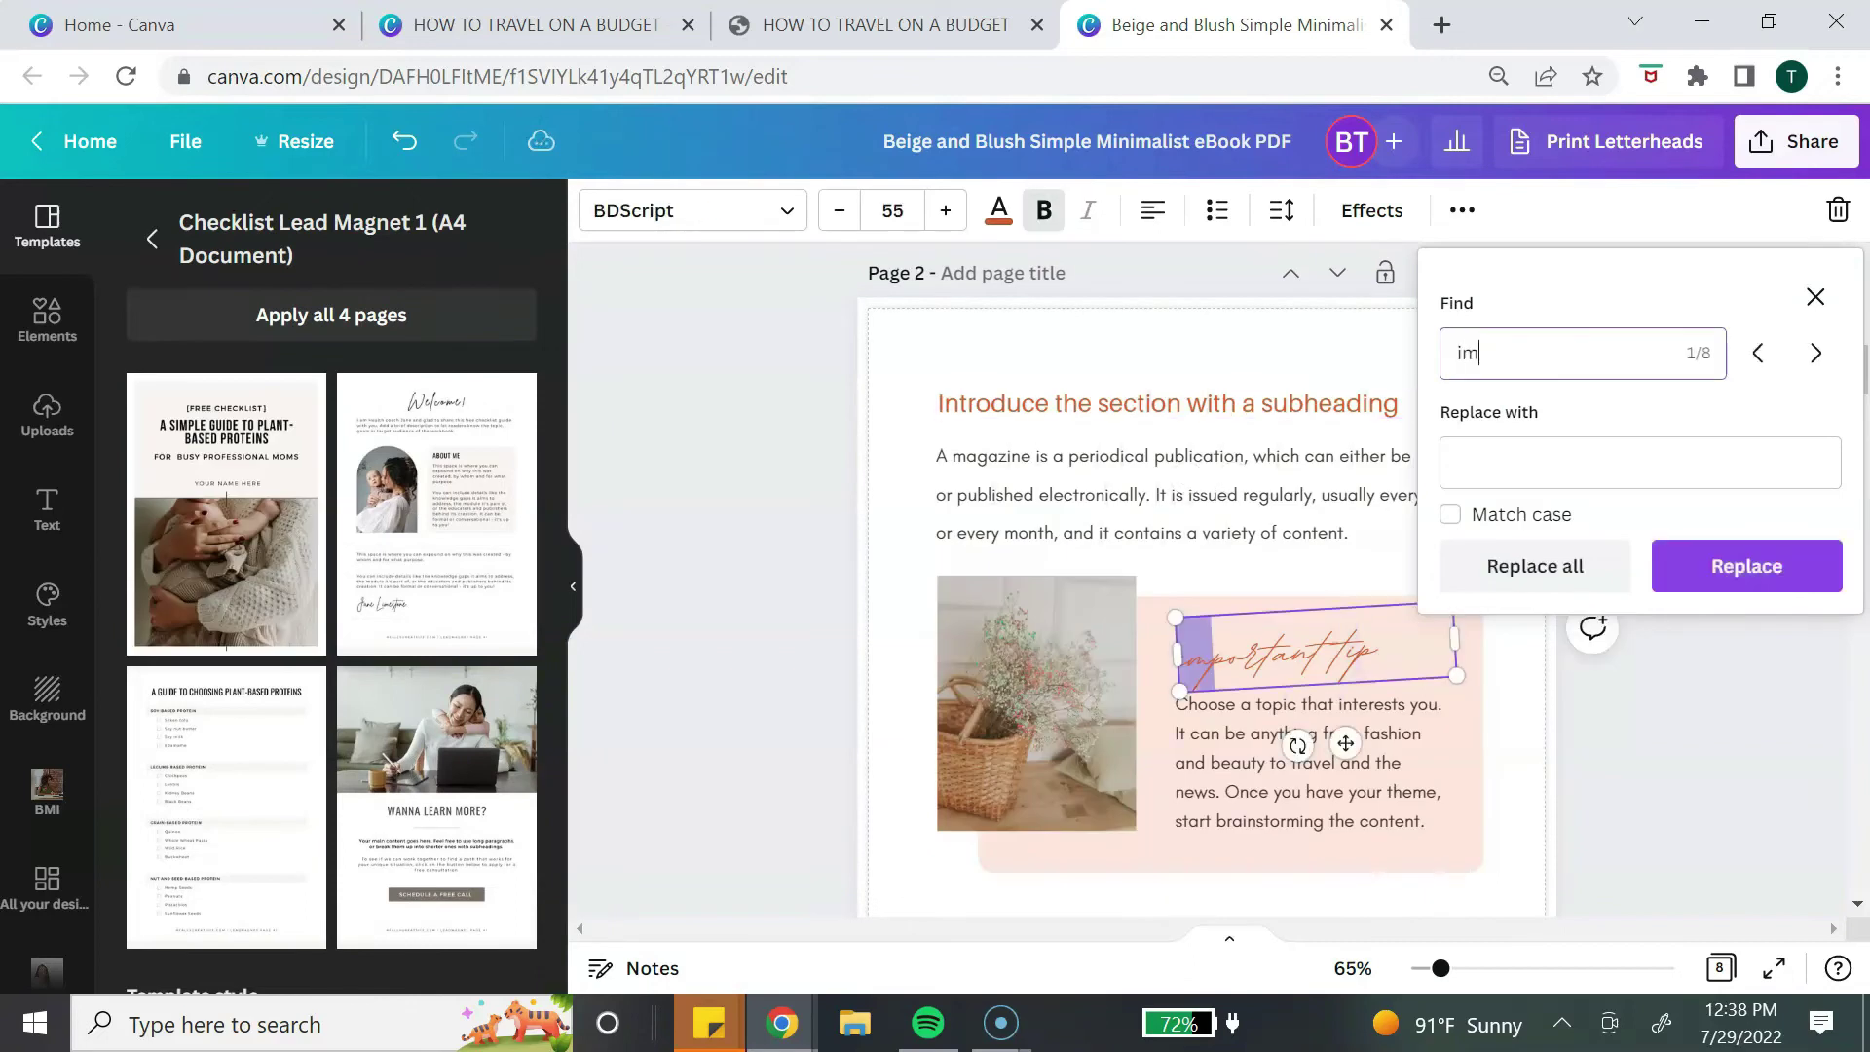
type("portant")
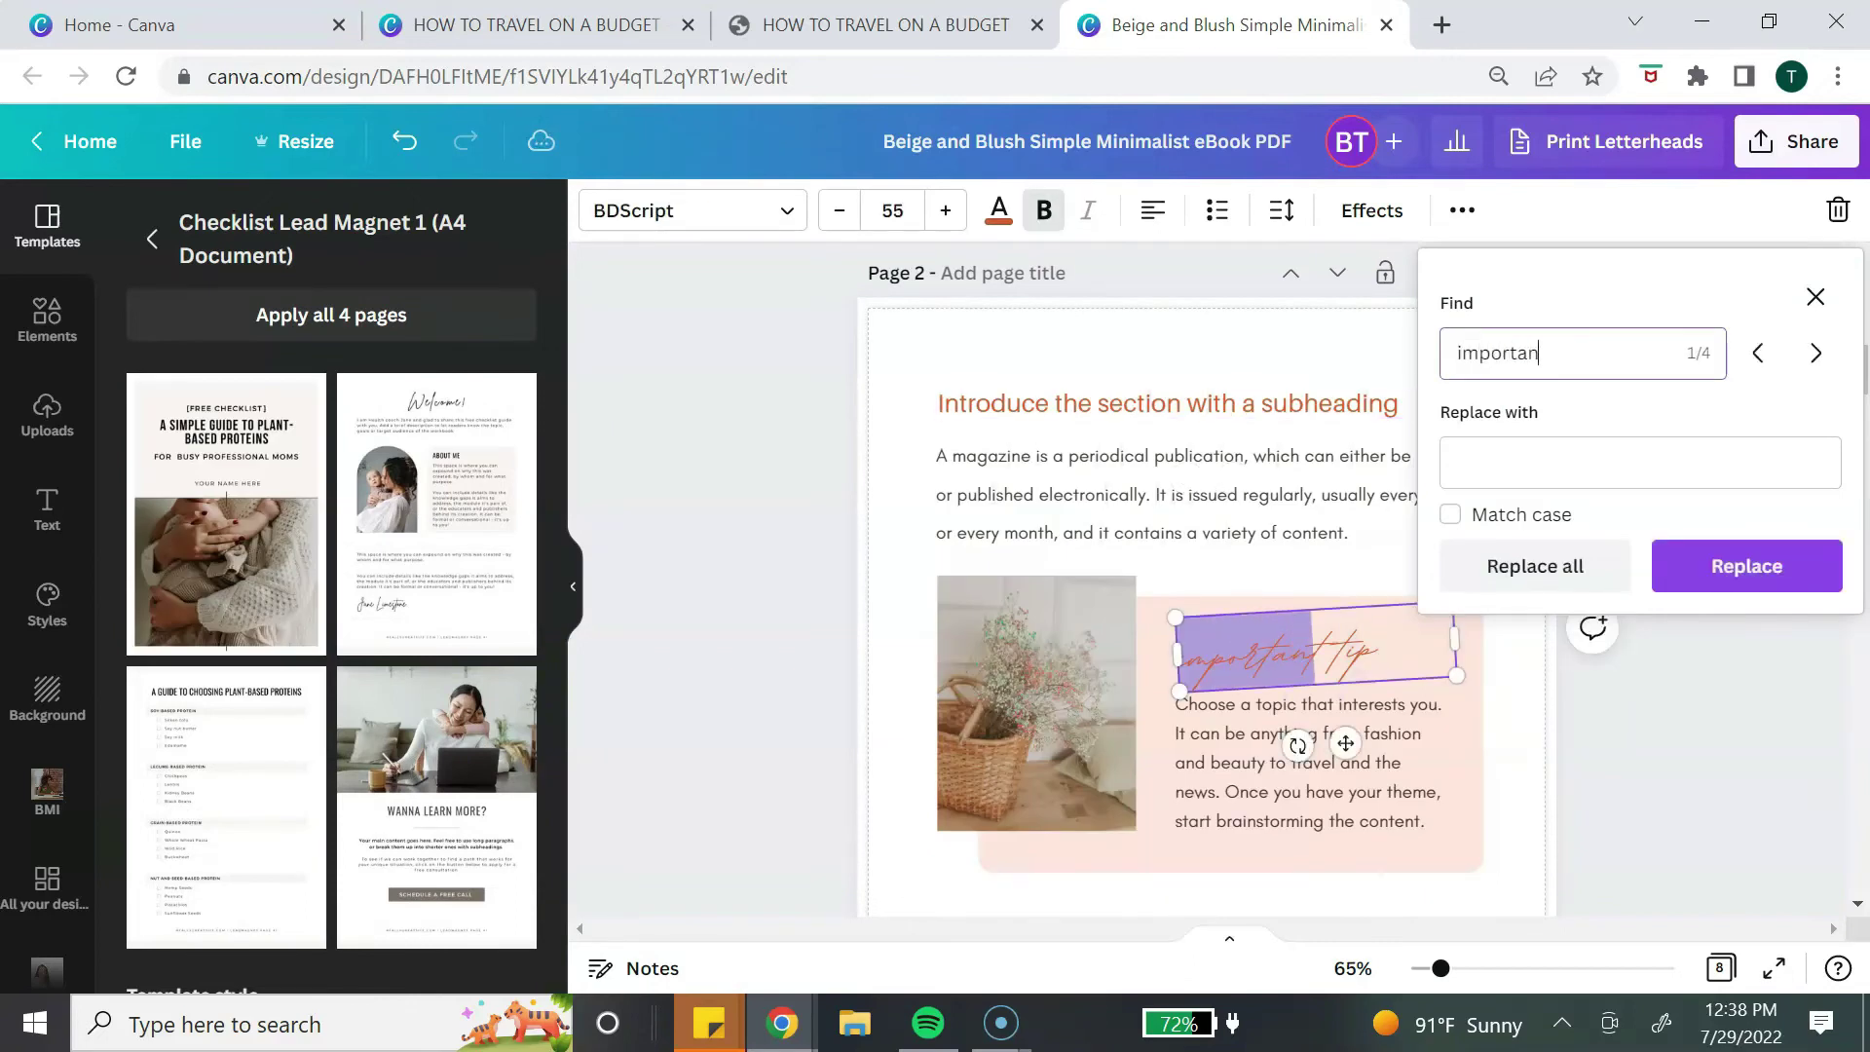
left_click(1641, 463)
type("b")
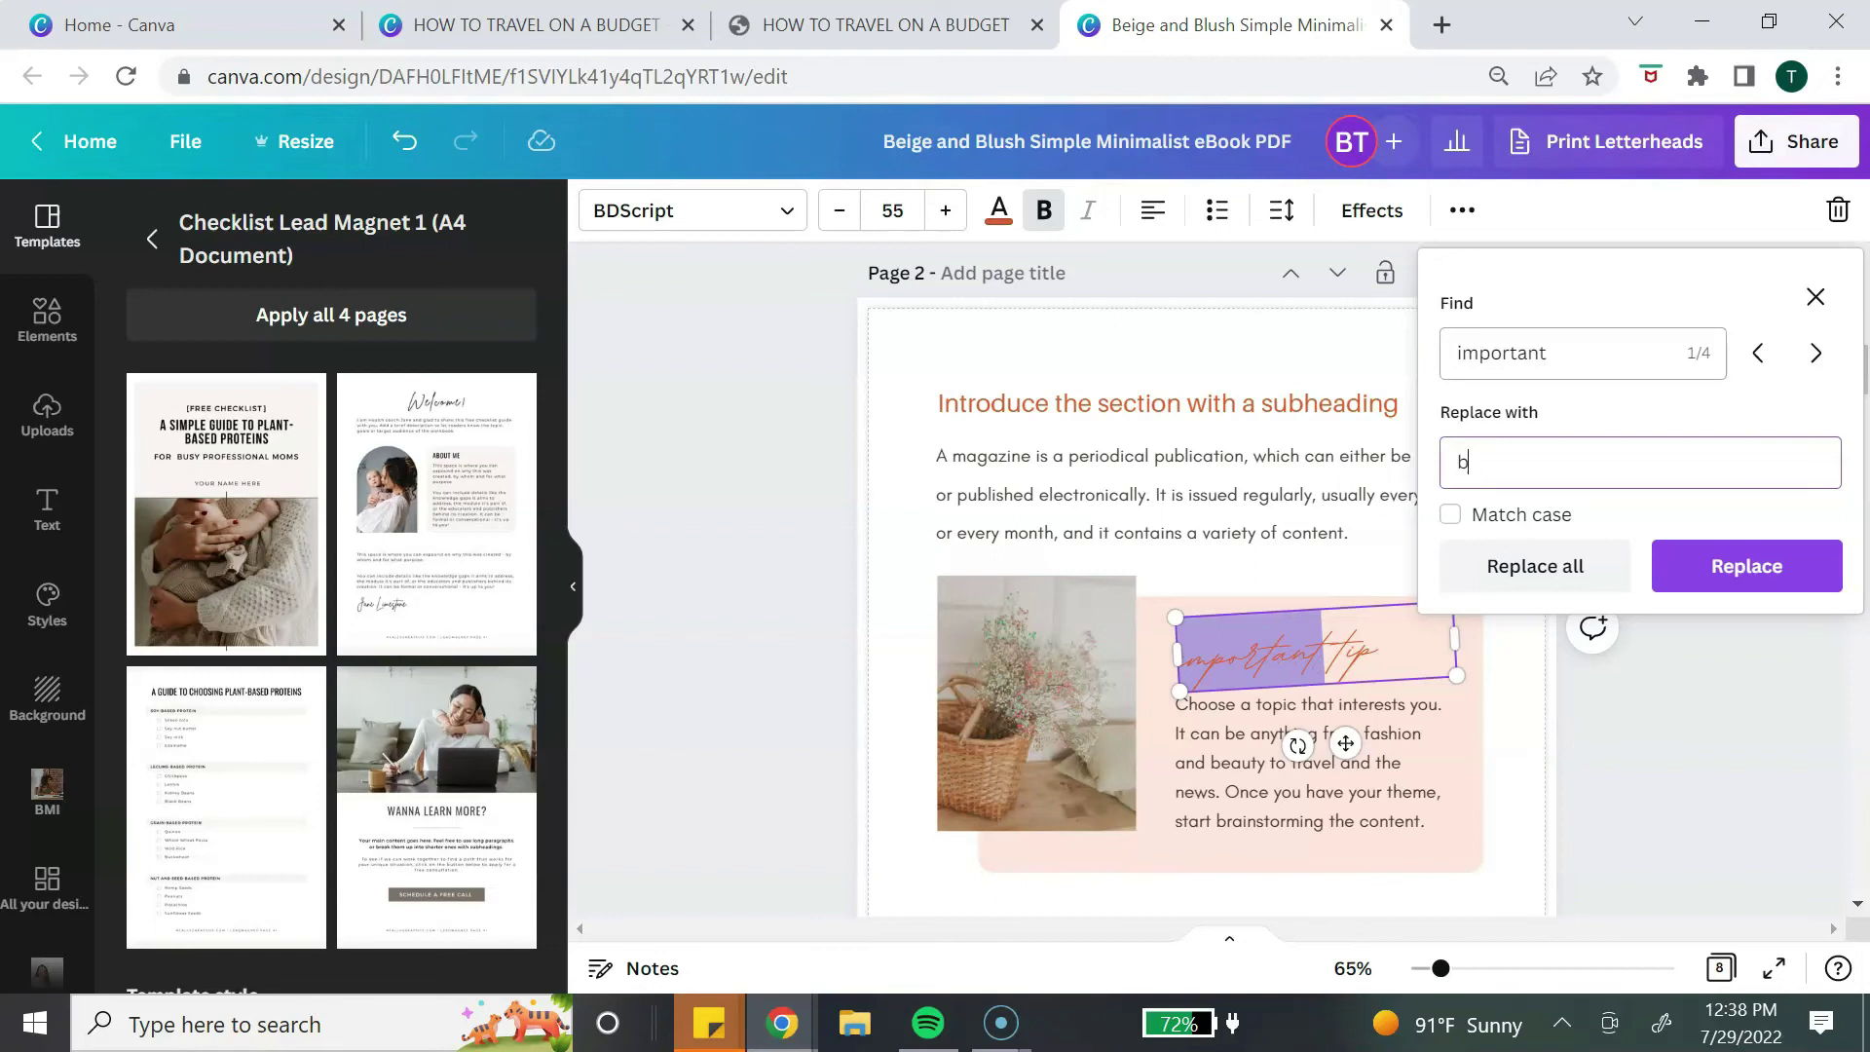
type("udget")
key("Return")
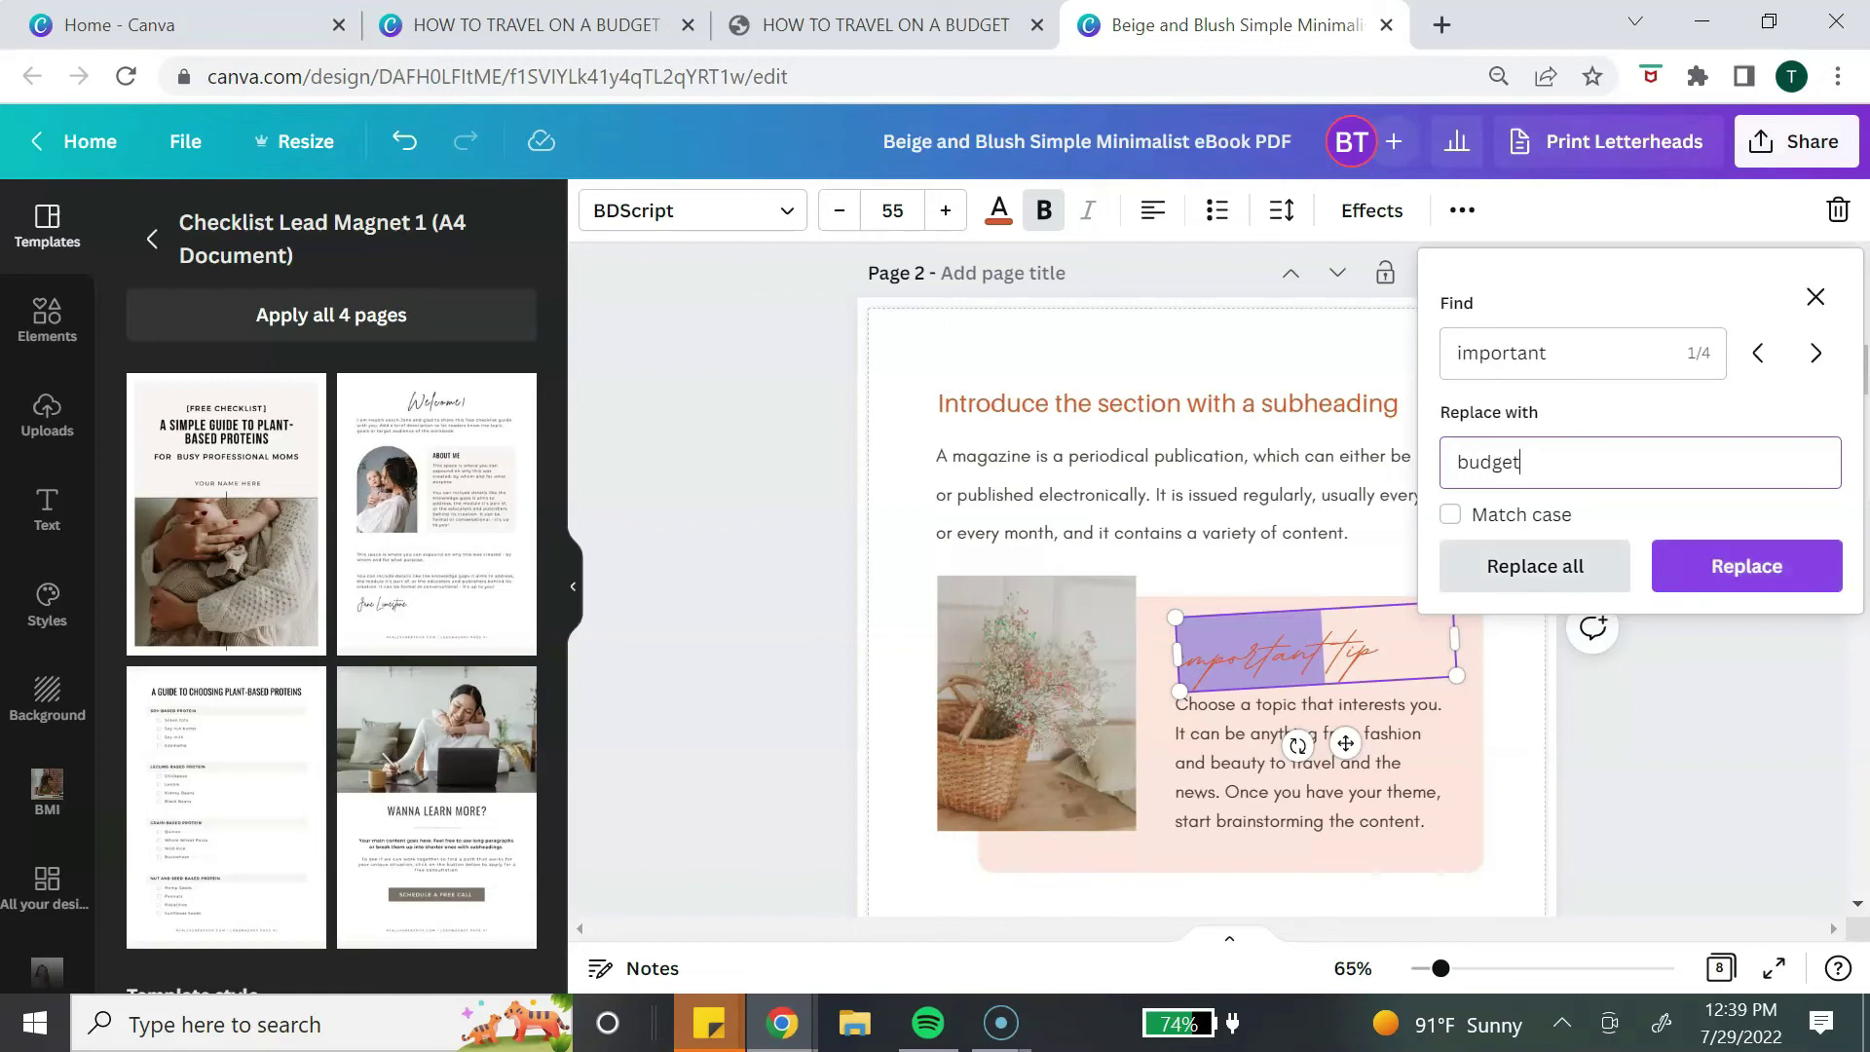
left_click(1536, 566)
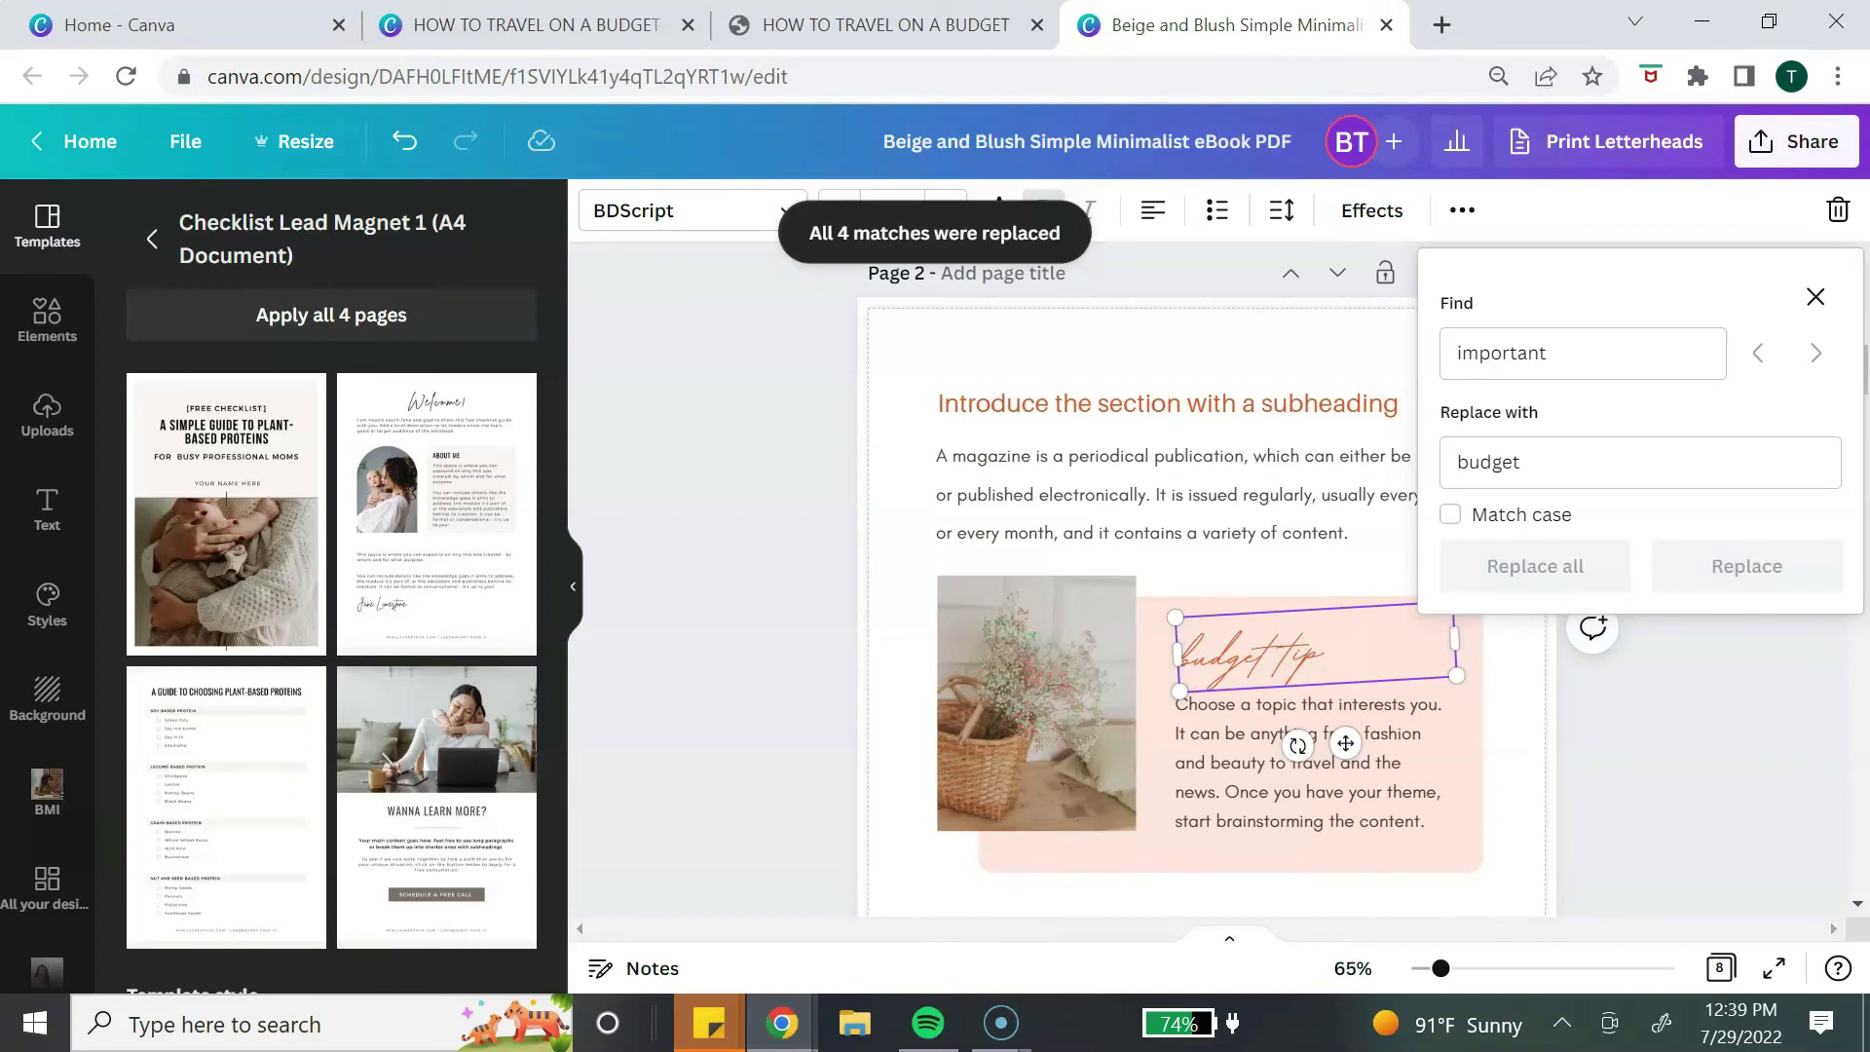
key("Escape")
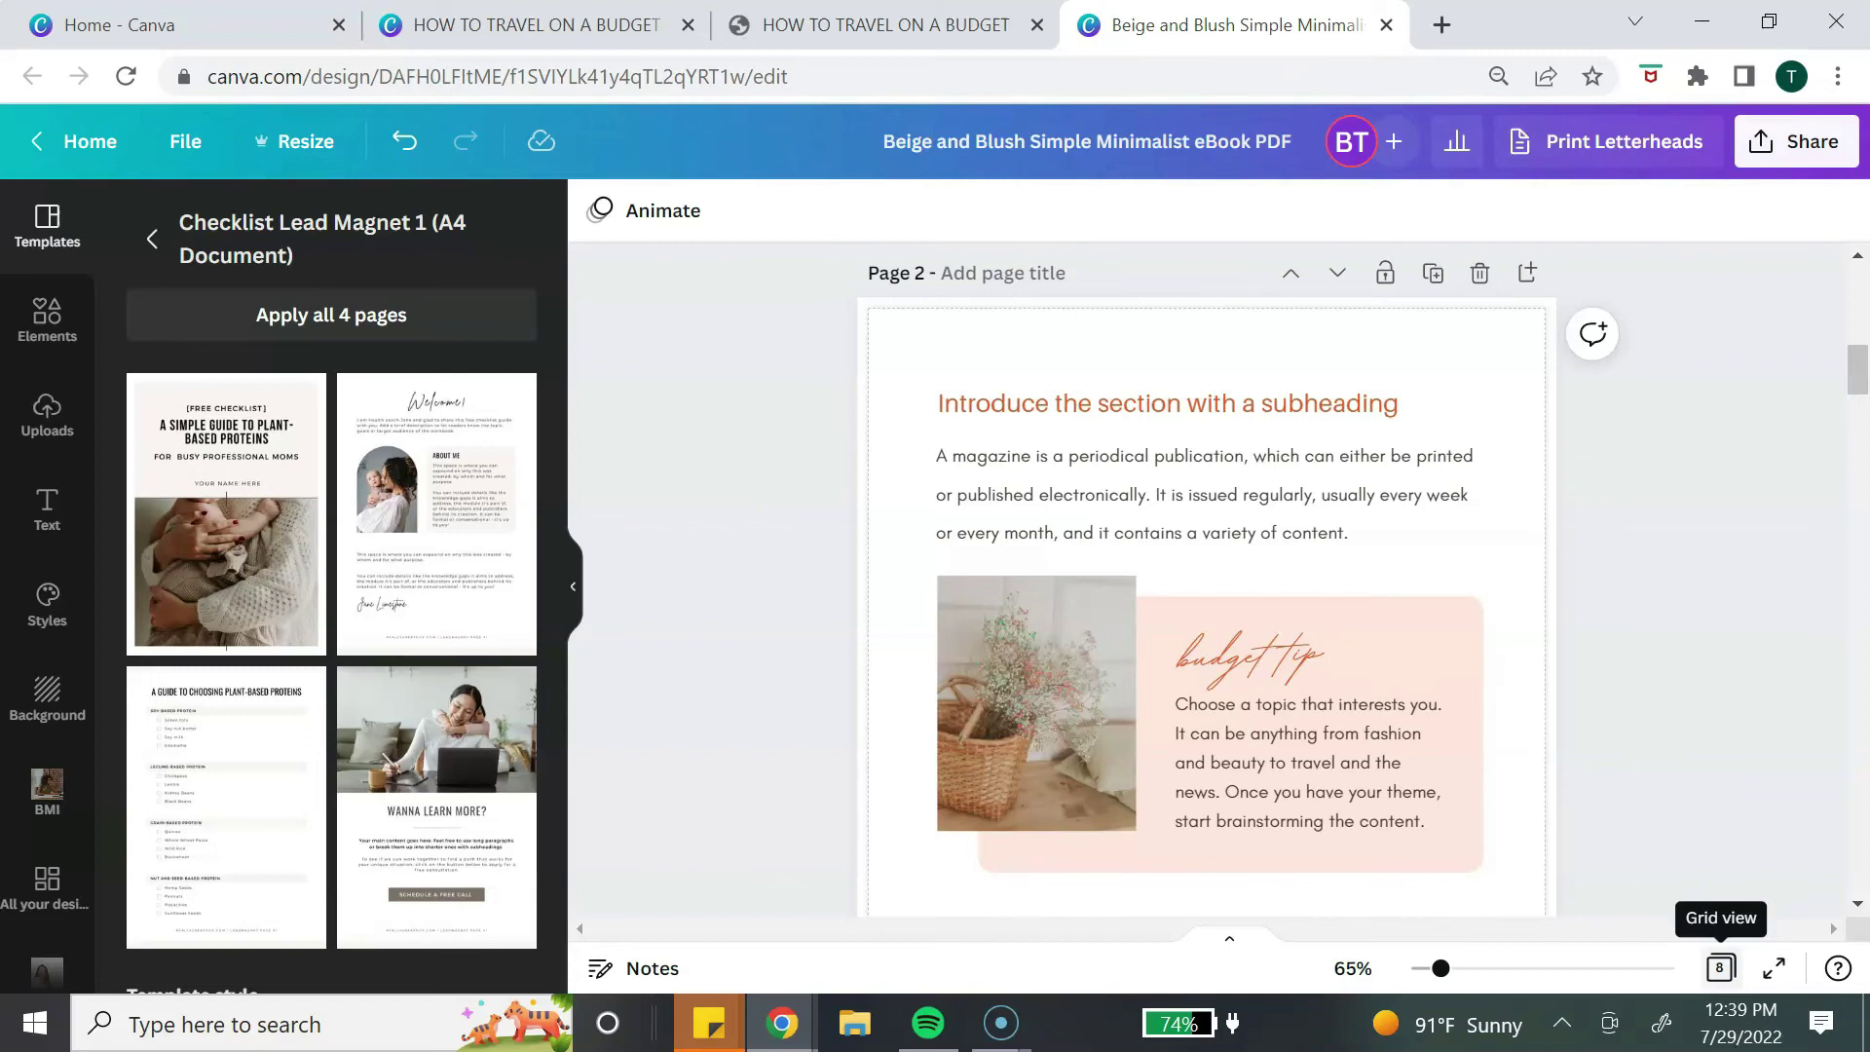
Move page 3 of the ebook to the page 5 position using the grid view.
scroll(1206, 584, "down", 2)
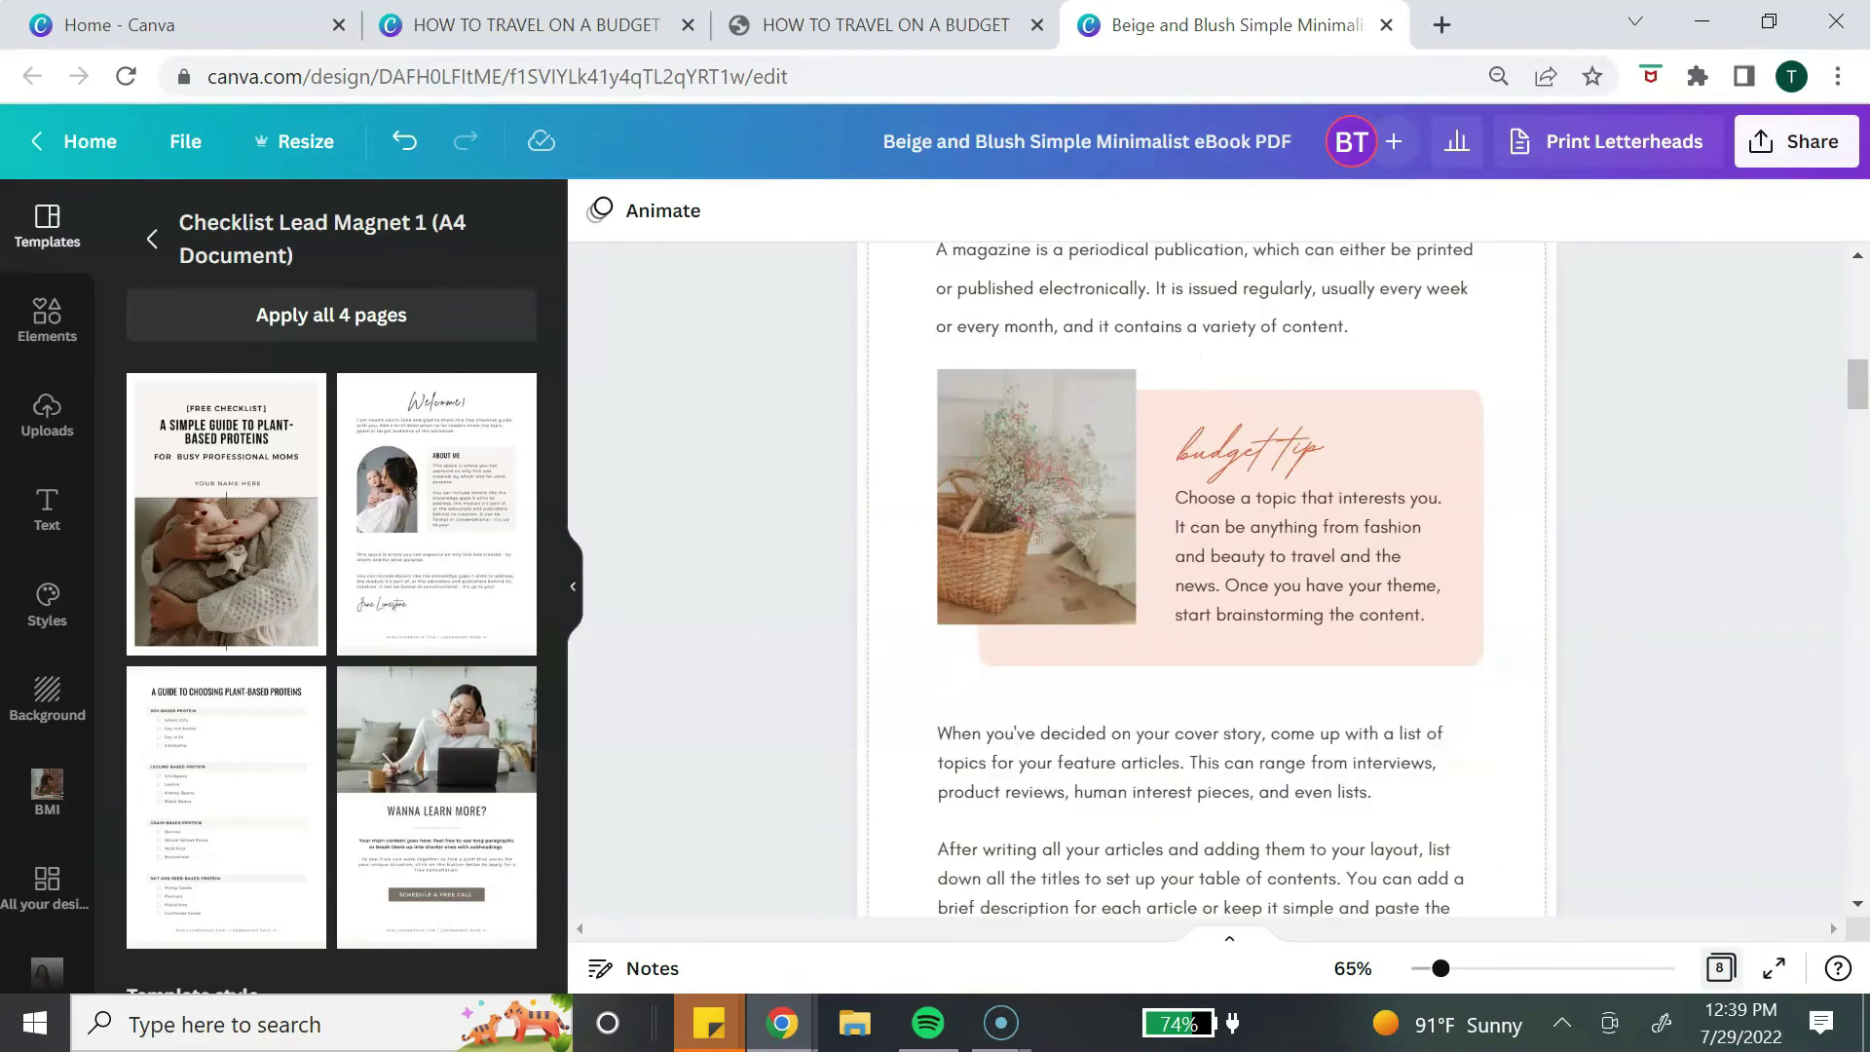
left_click(1720, 967)
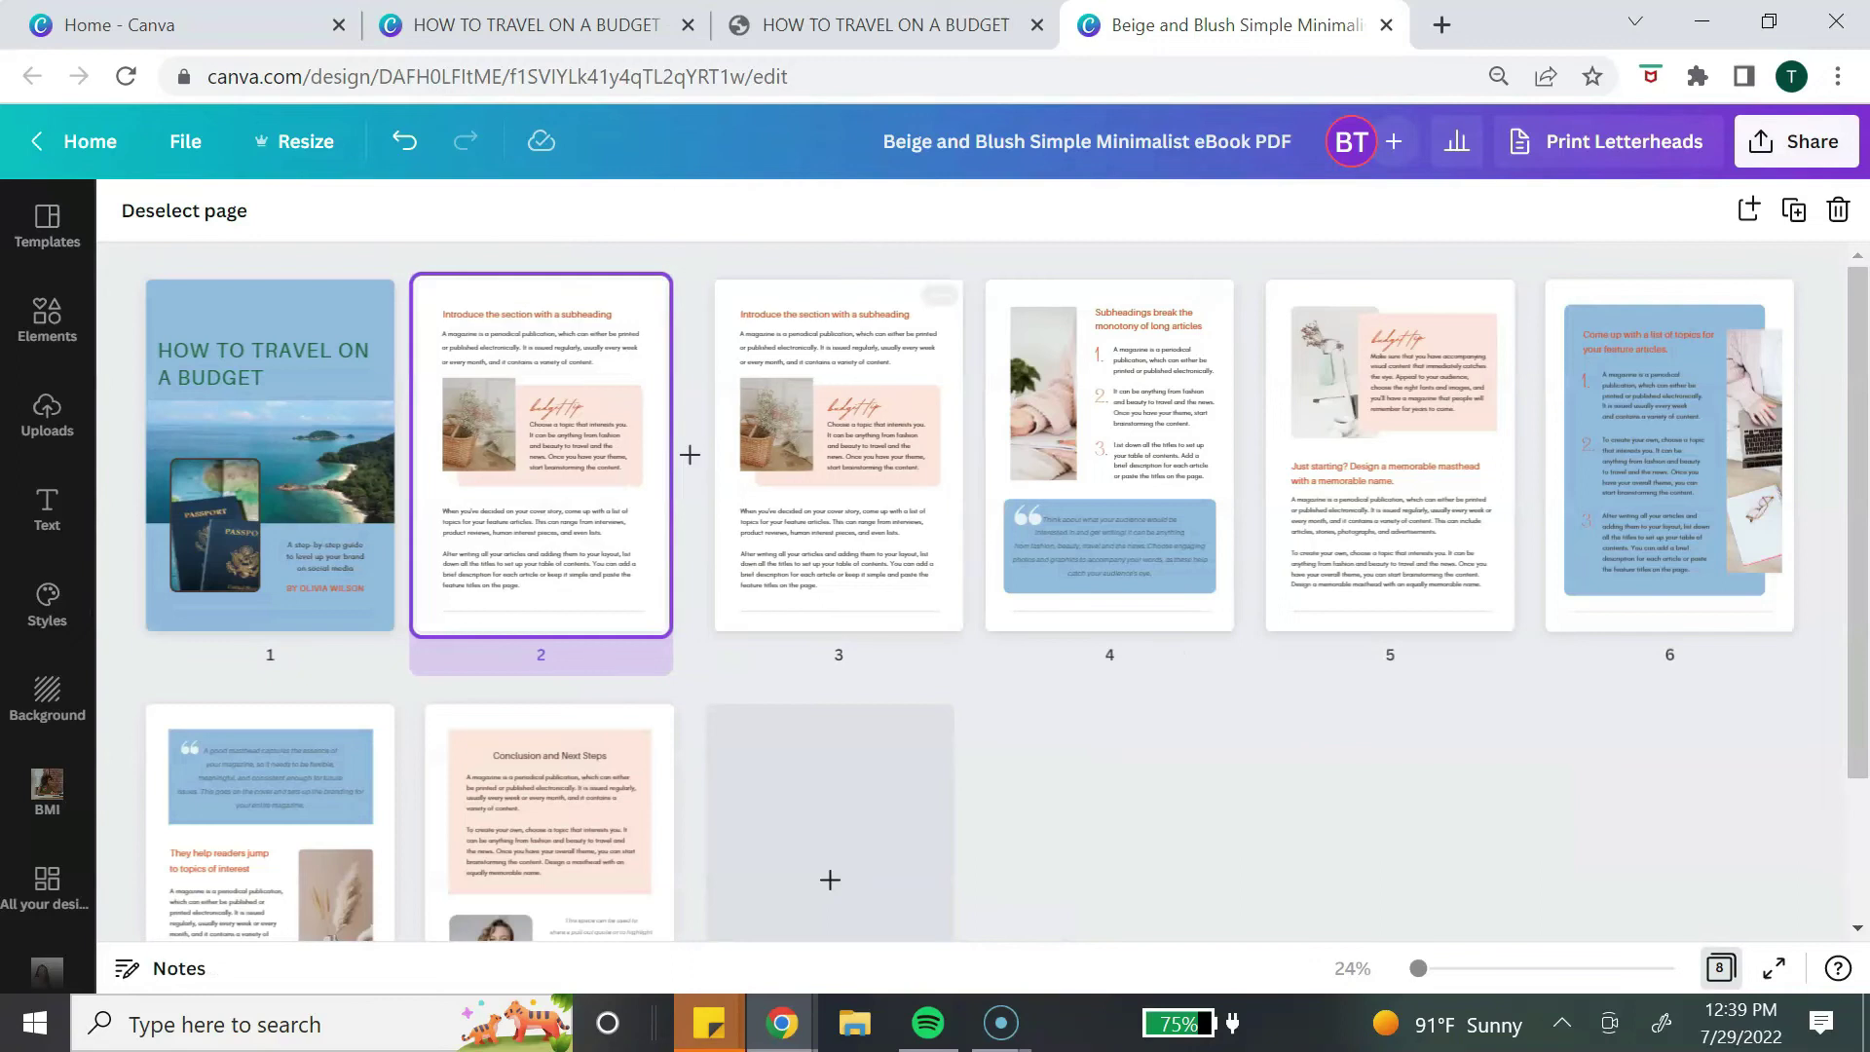
left_click_drag(830, 457, 1390, 458)
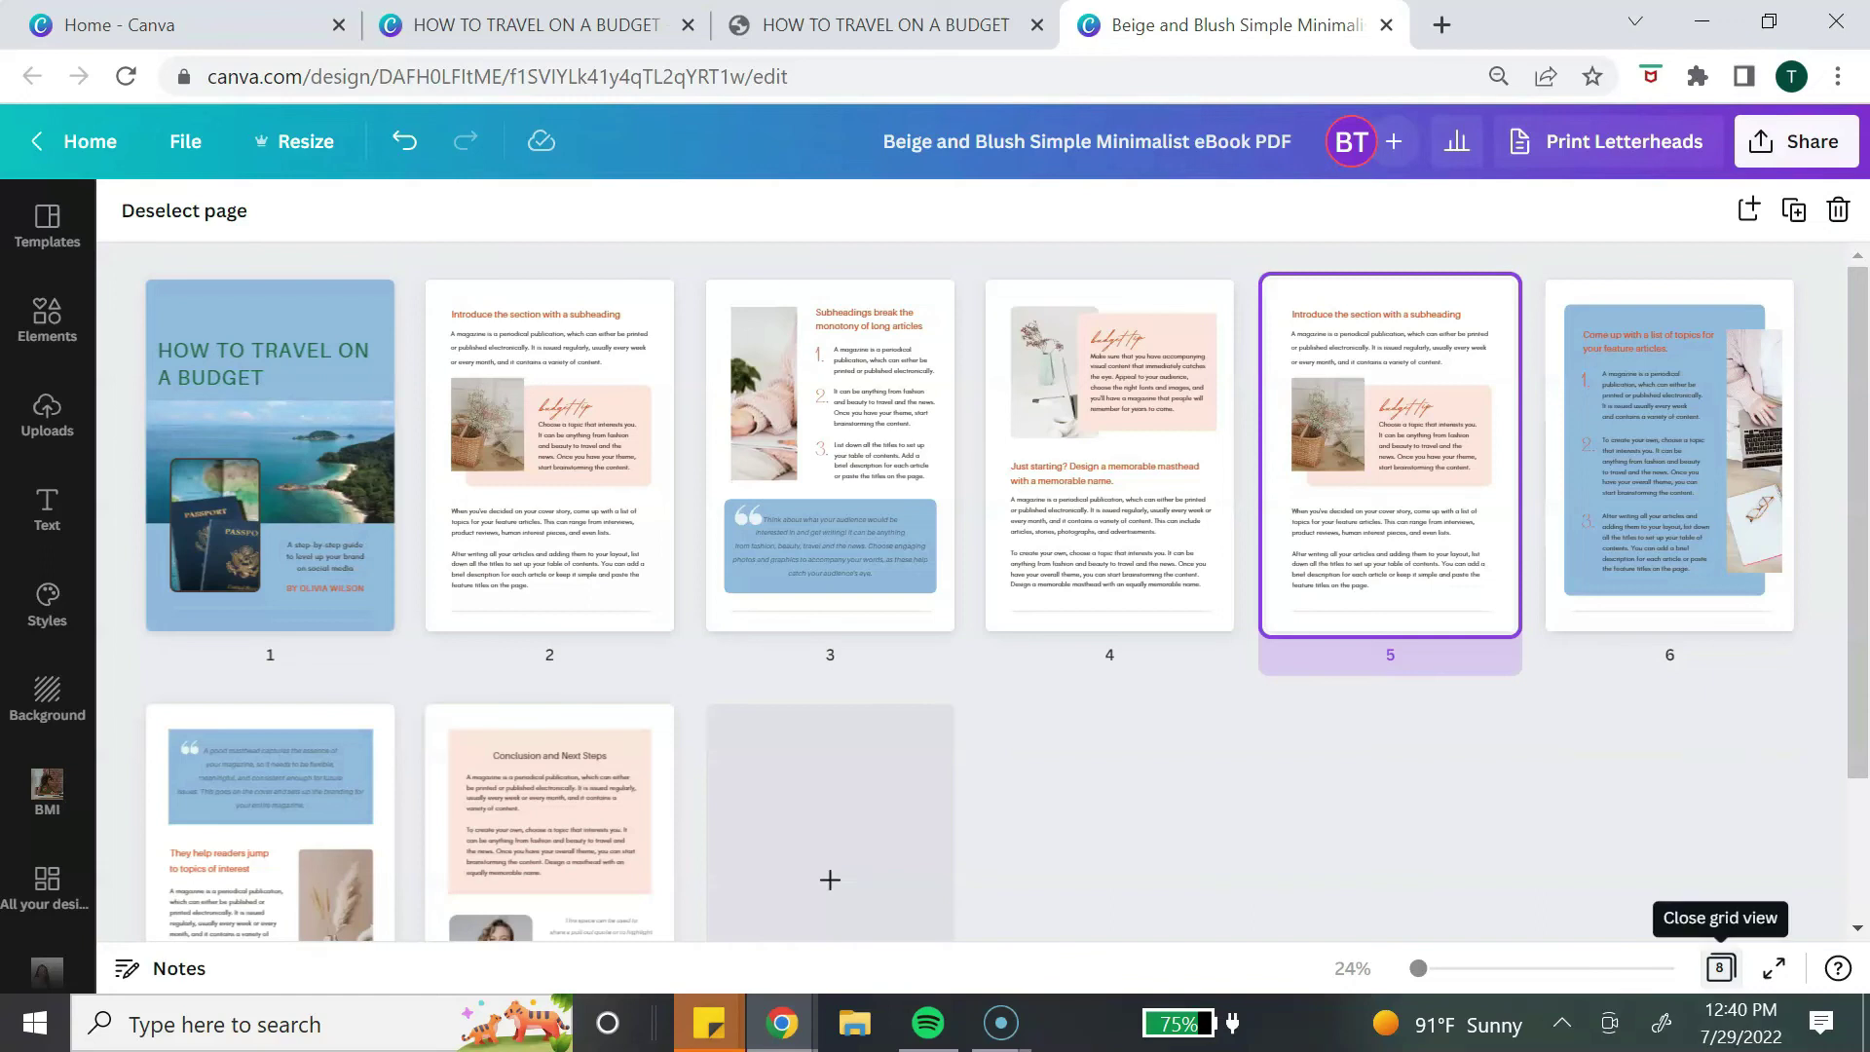
left_click(1720, 967)
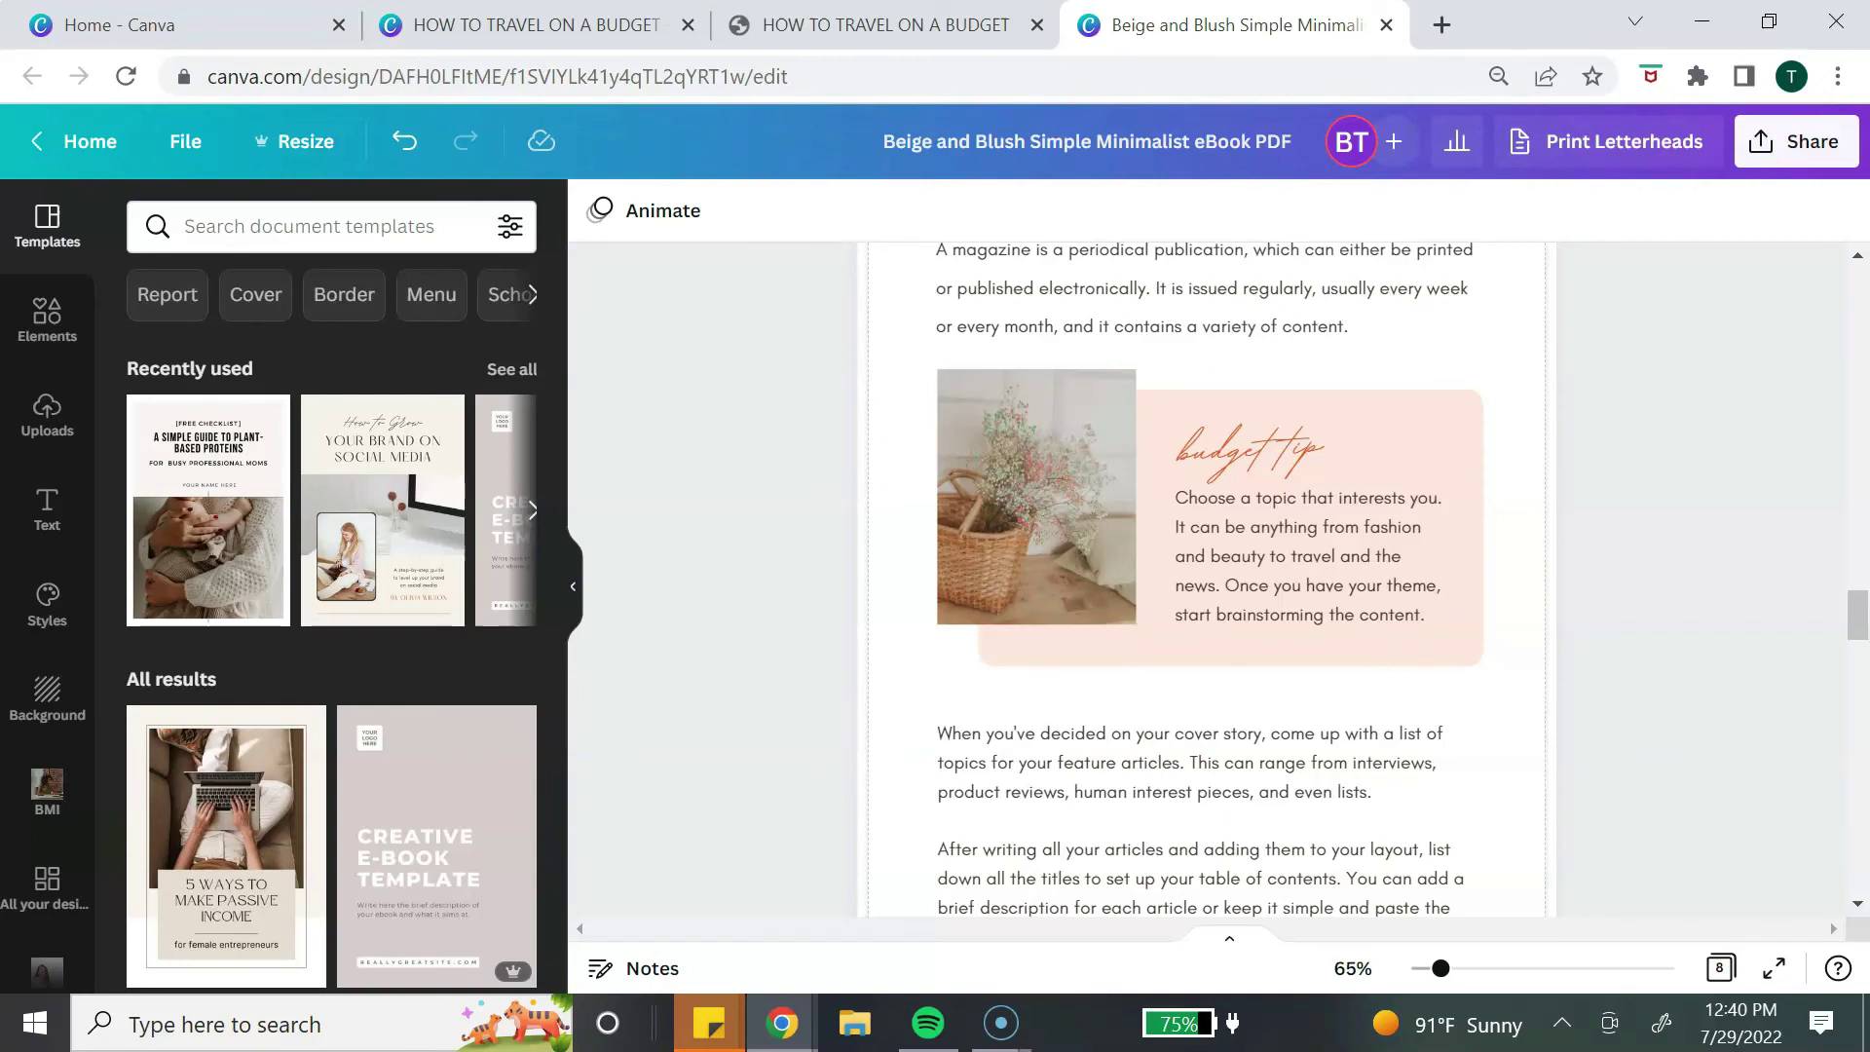
Browse the document templates and open the pages of the Checklist Lead Magnet 1 template.
scroll(436, 545, "down", 3)
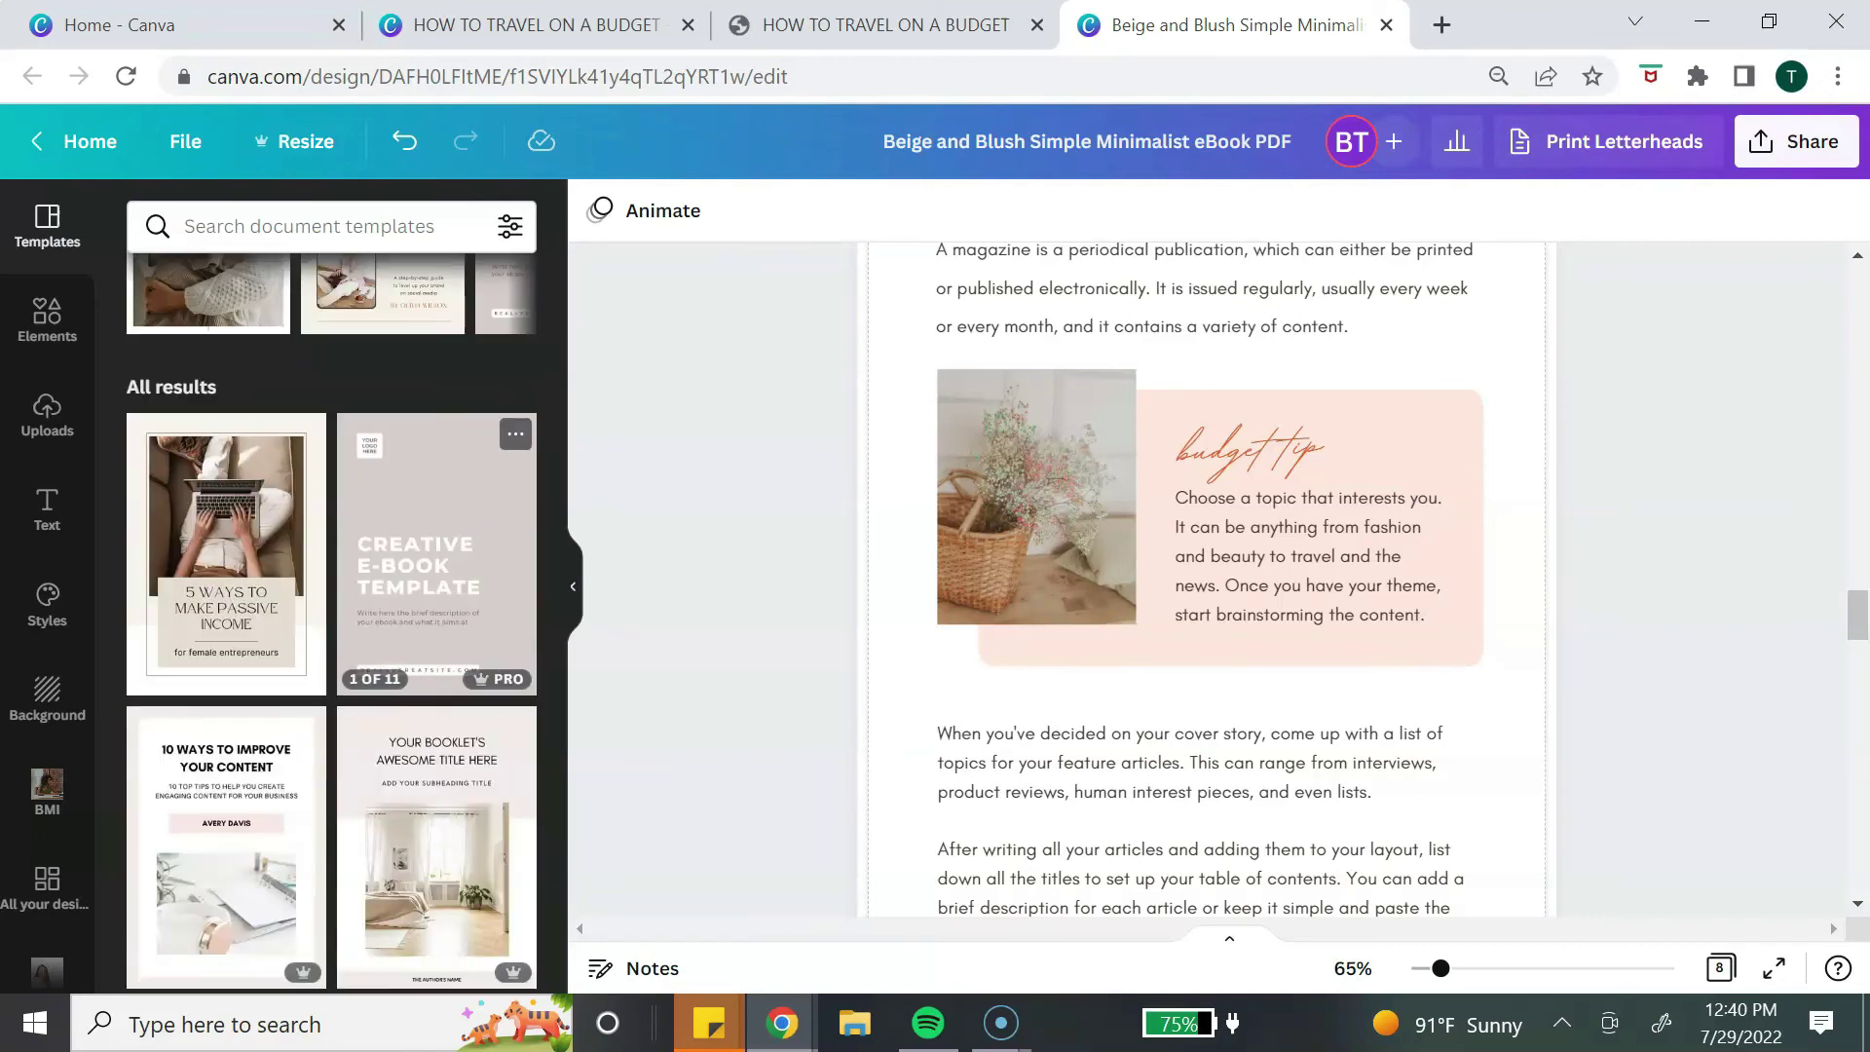
scroll(437, 545, "down", 1)
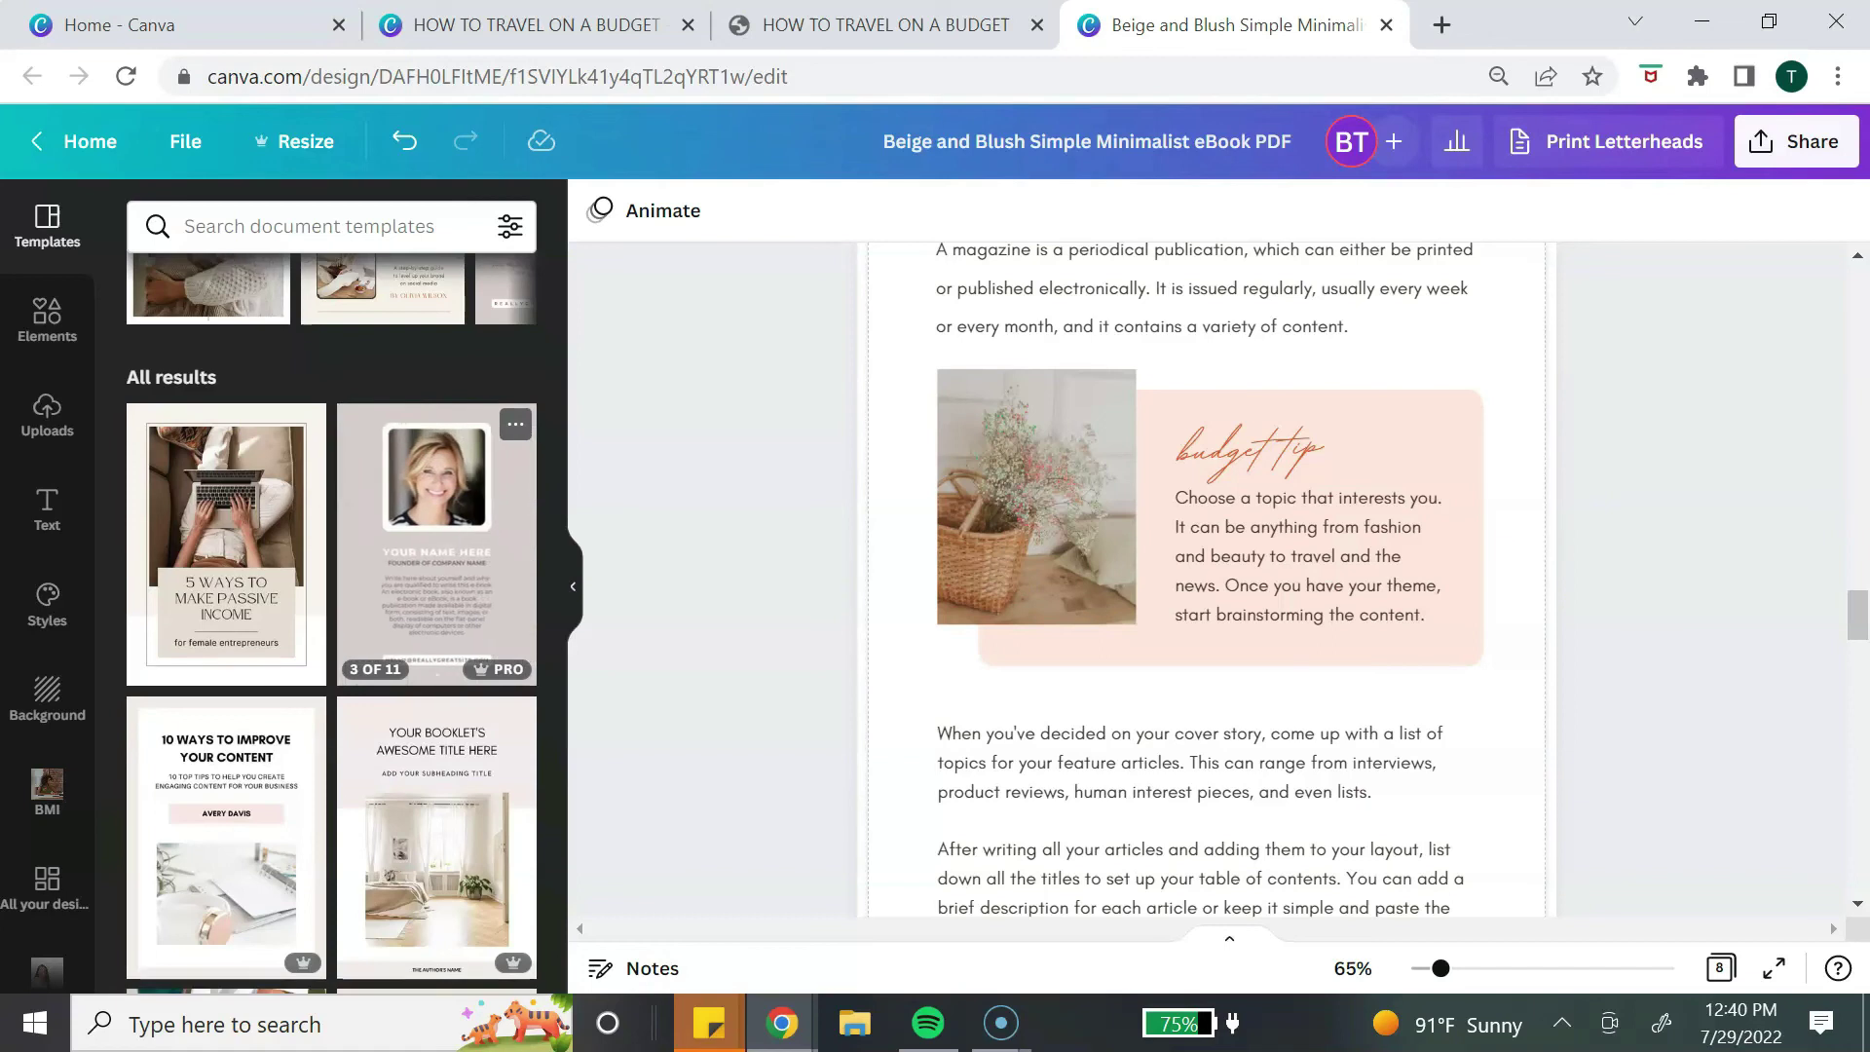
scroll(437, 546, "down", 5)
left_click(437, 546)
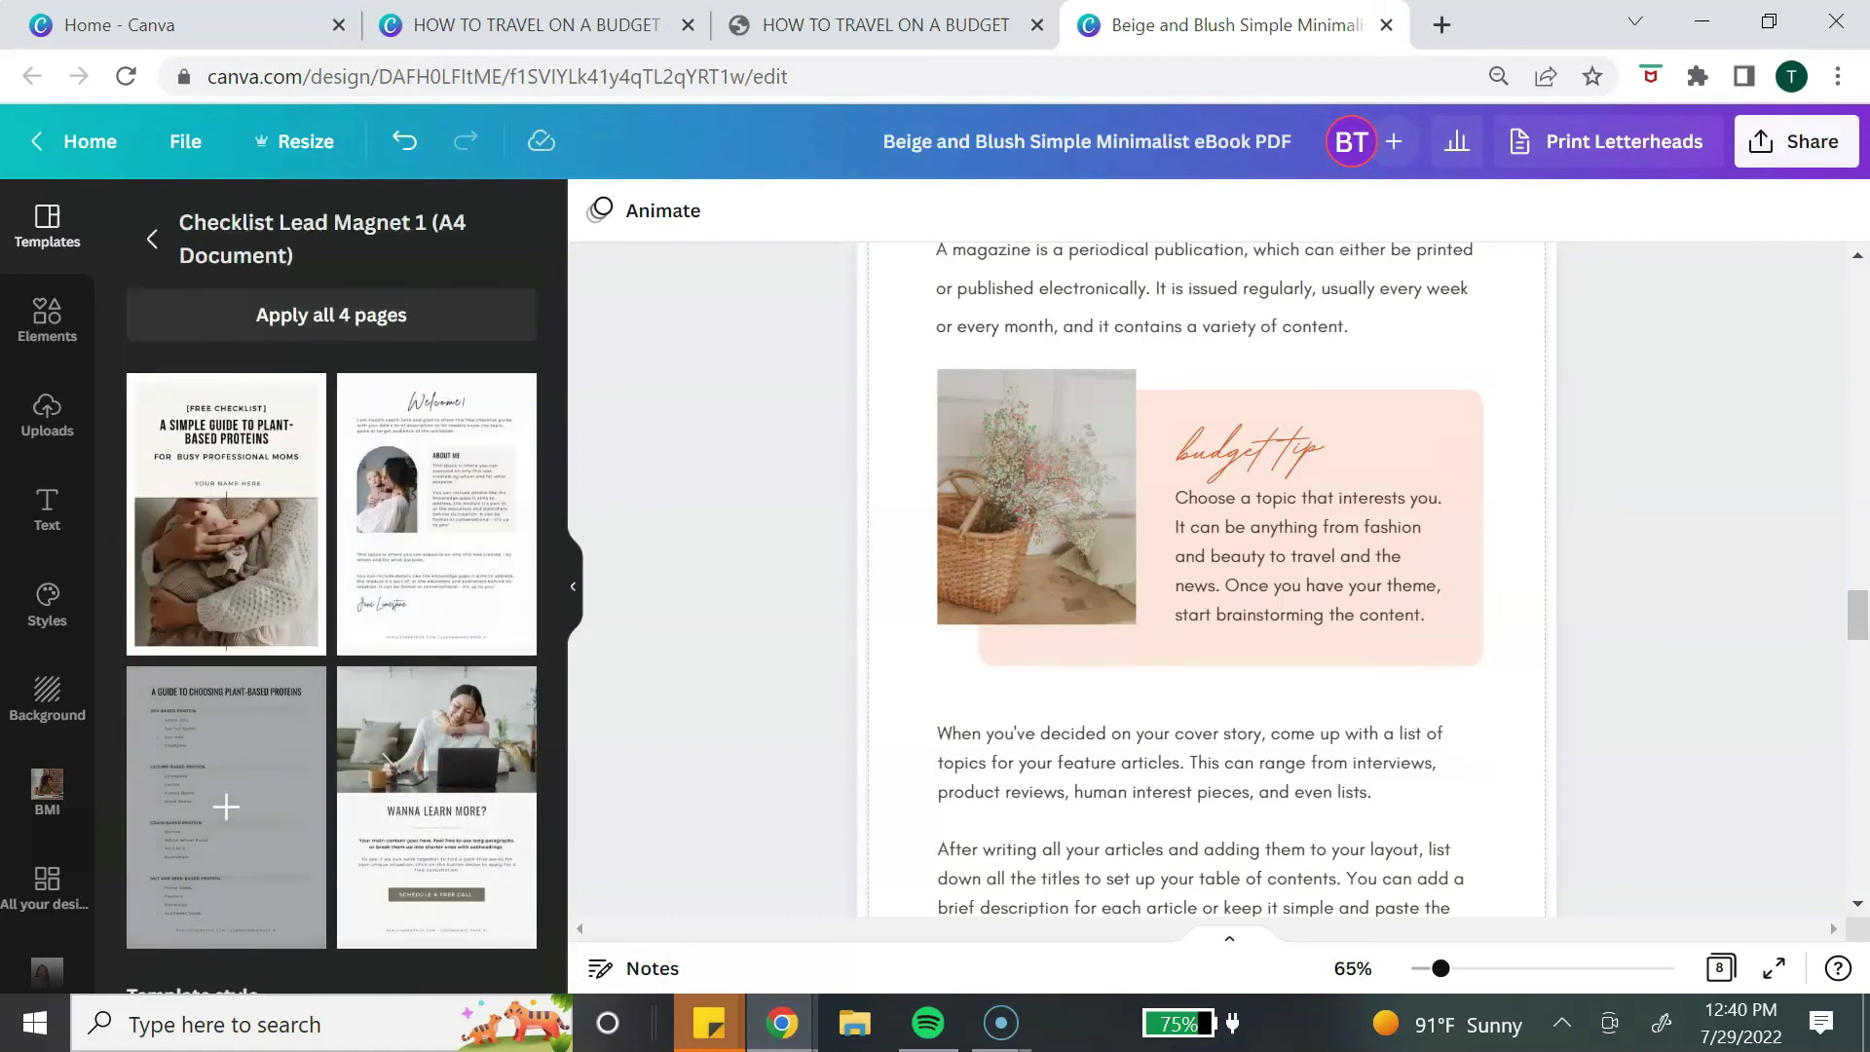
Add a blank page after page 5 and apply the template's "A Guide to Choosing Plant-Based Proteins" checklist page to it.
scroll(1208, 584, "up", 5)
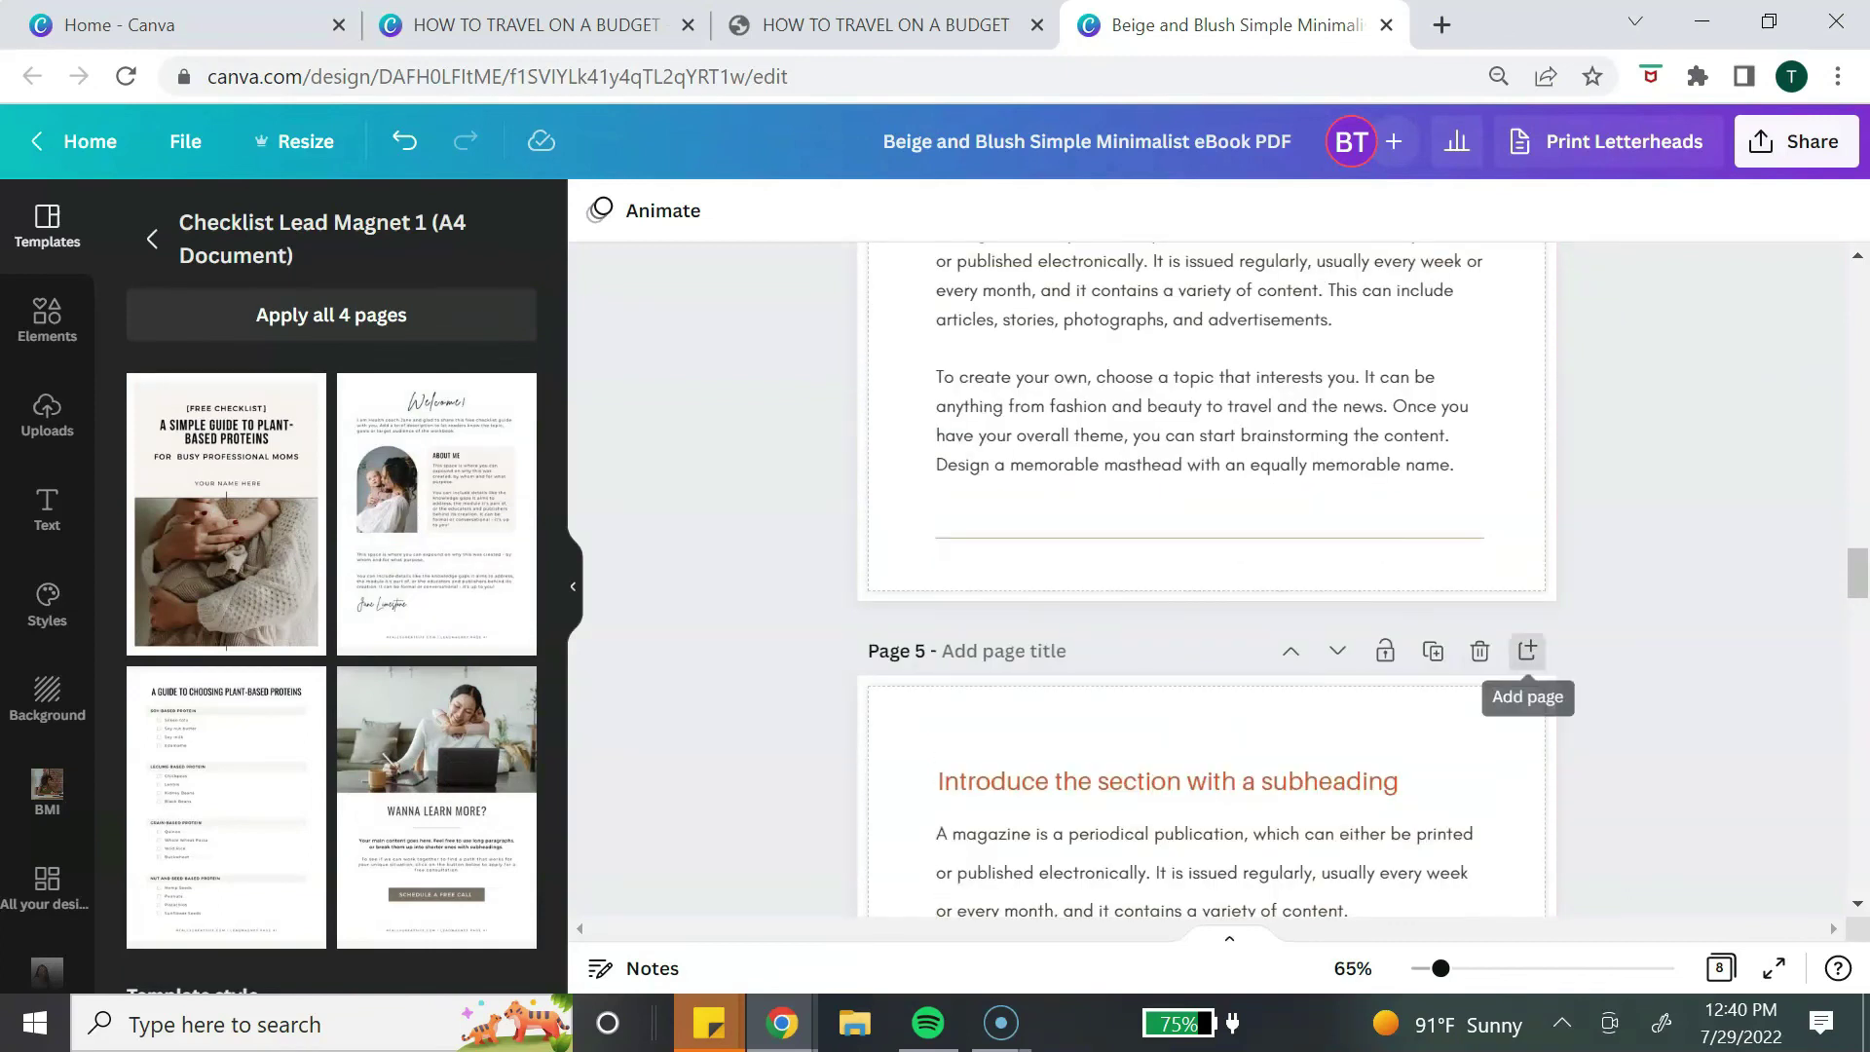
left_click(1528, 650)
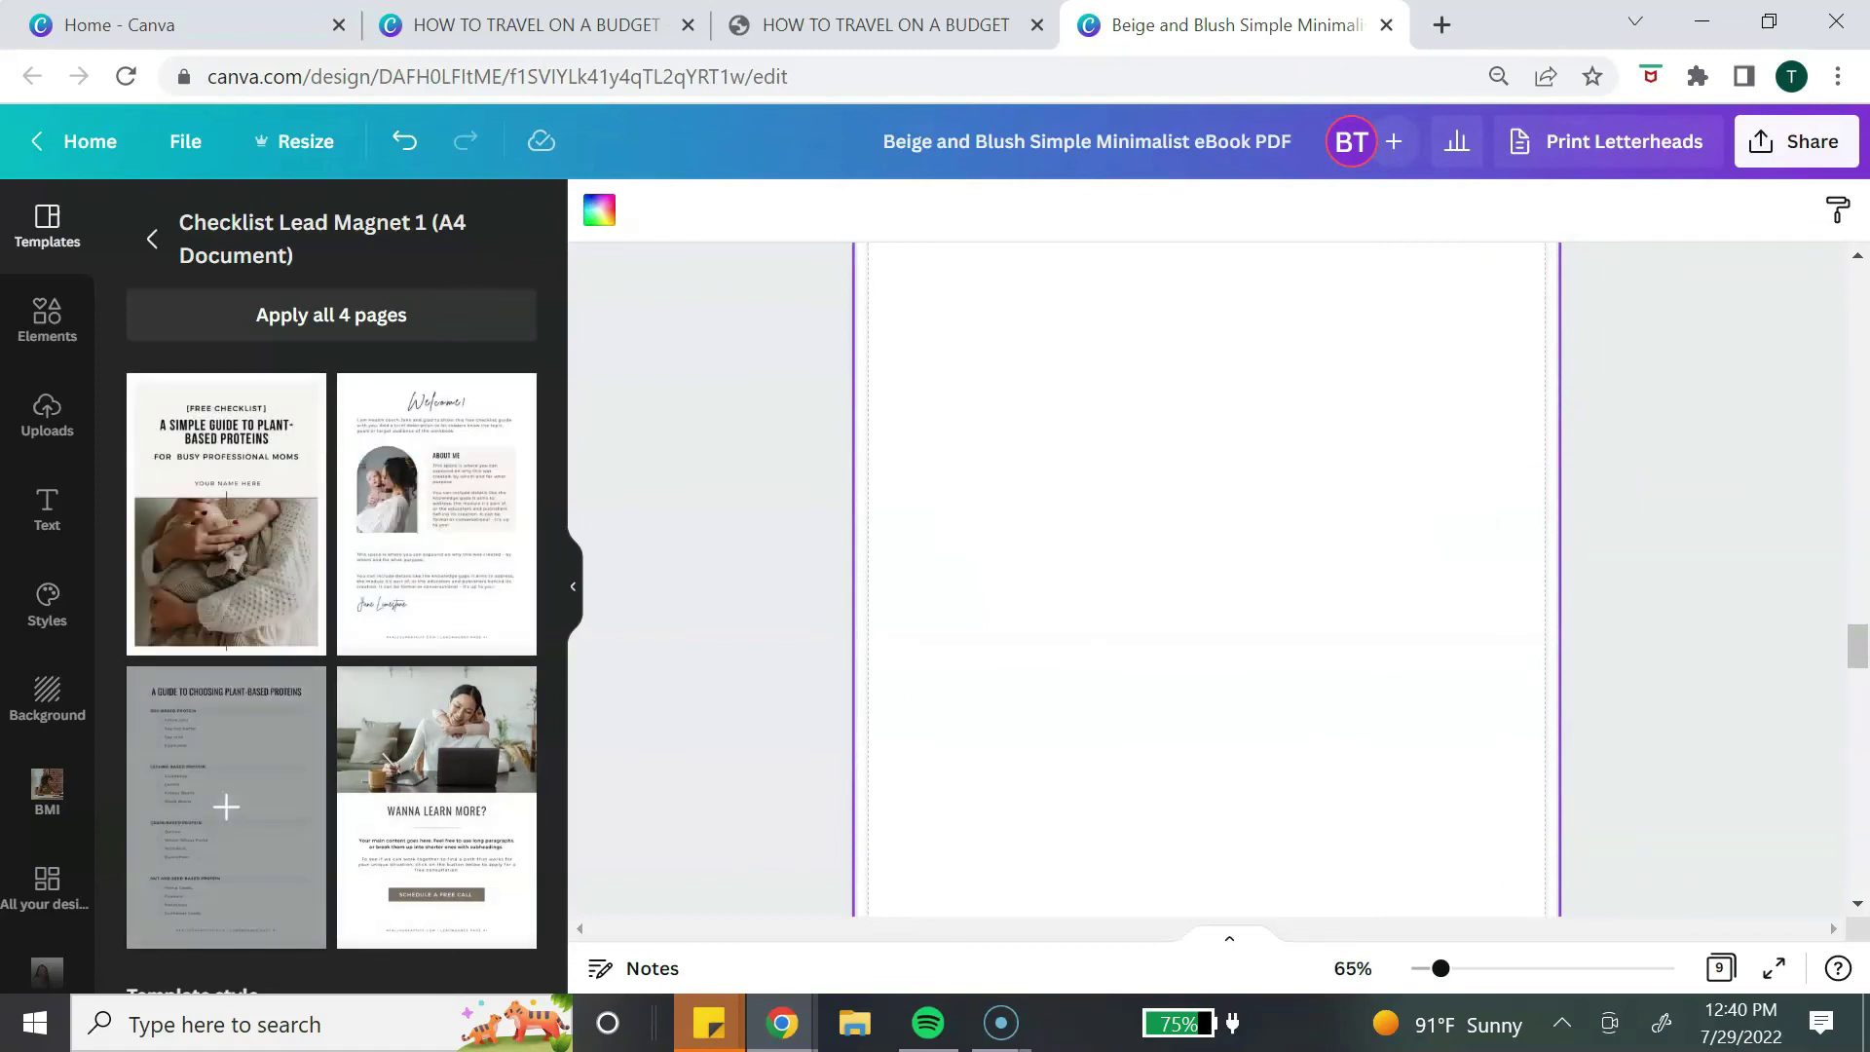
left_click(226, 807)
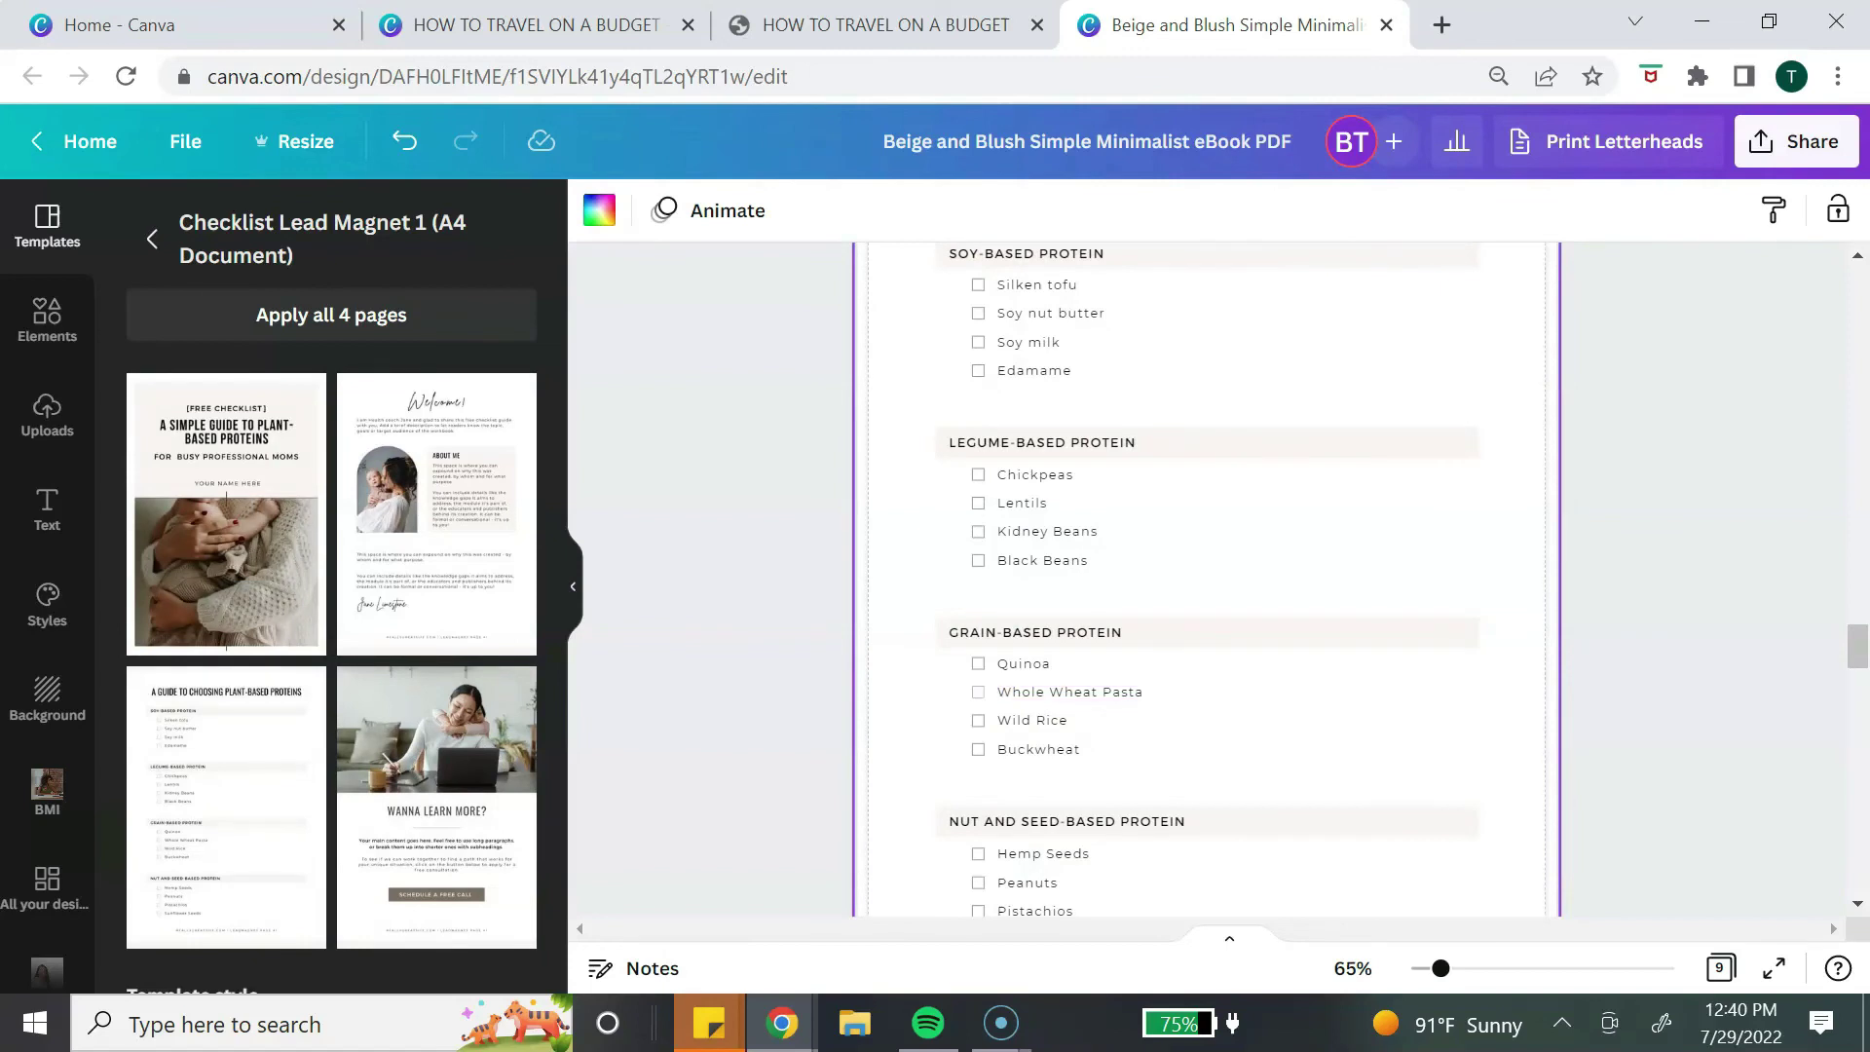
scroll(1206, 585, "up", 3)
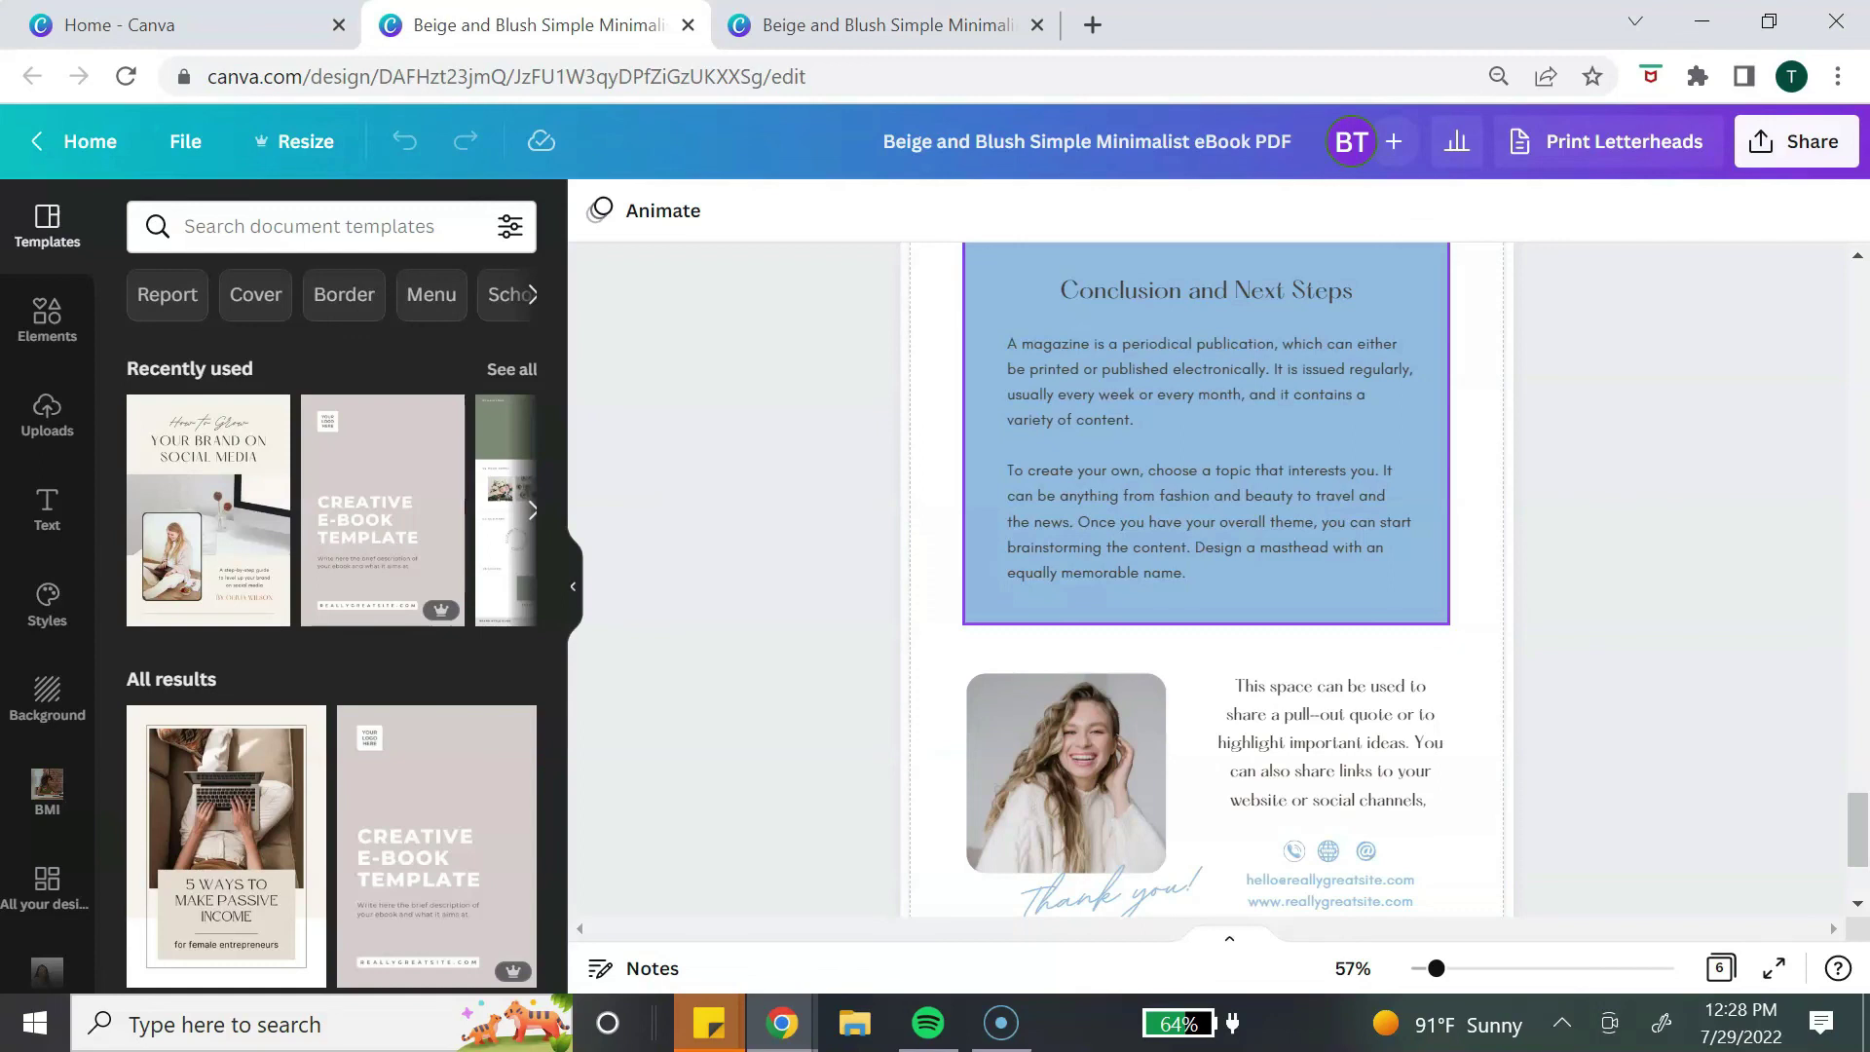
Rename the blue six-page ebook design as HOW TO TRAVEL ON A BUDGET.
left_click(1087, 141)
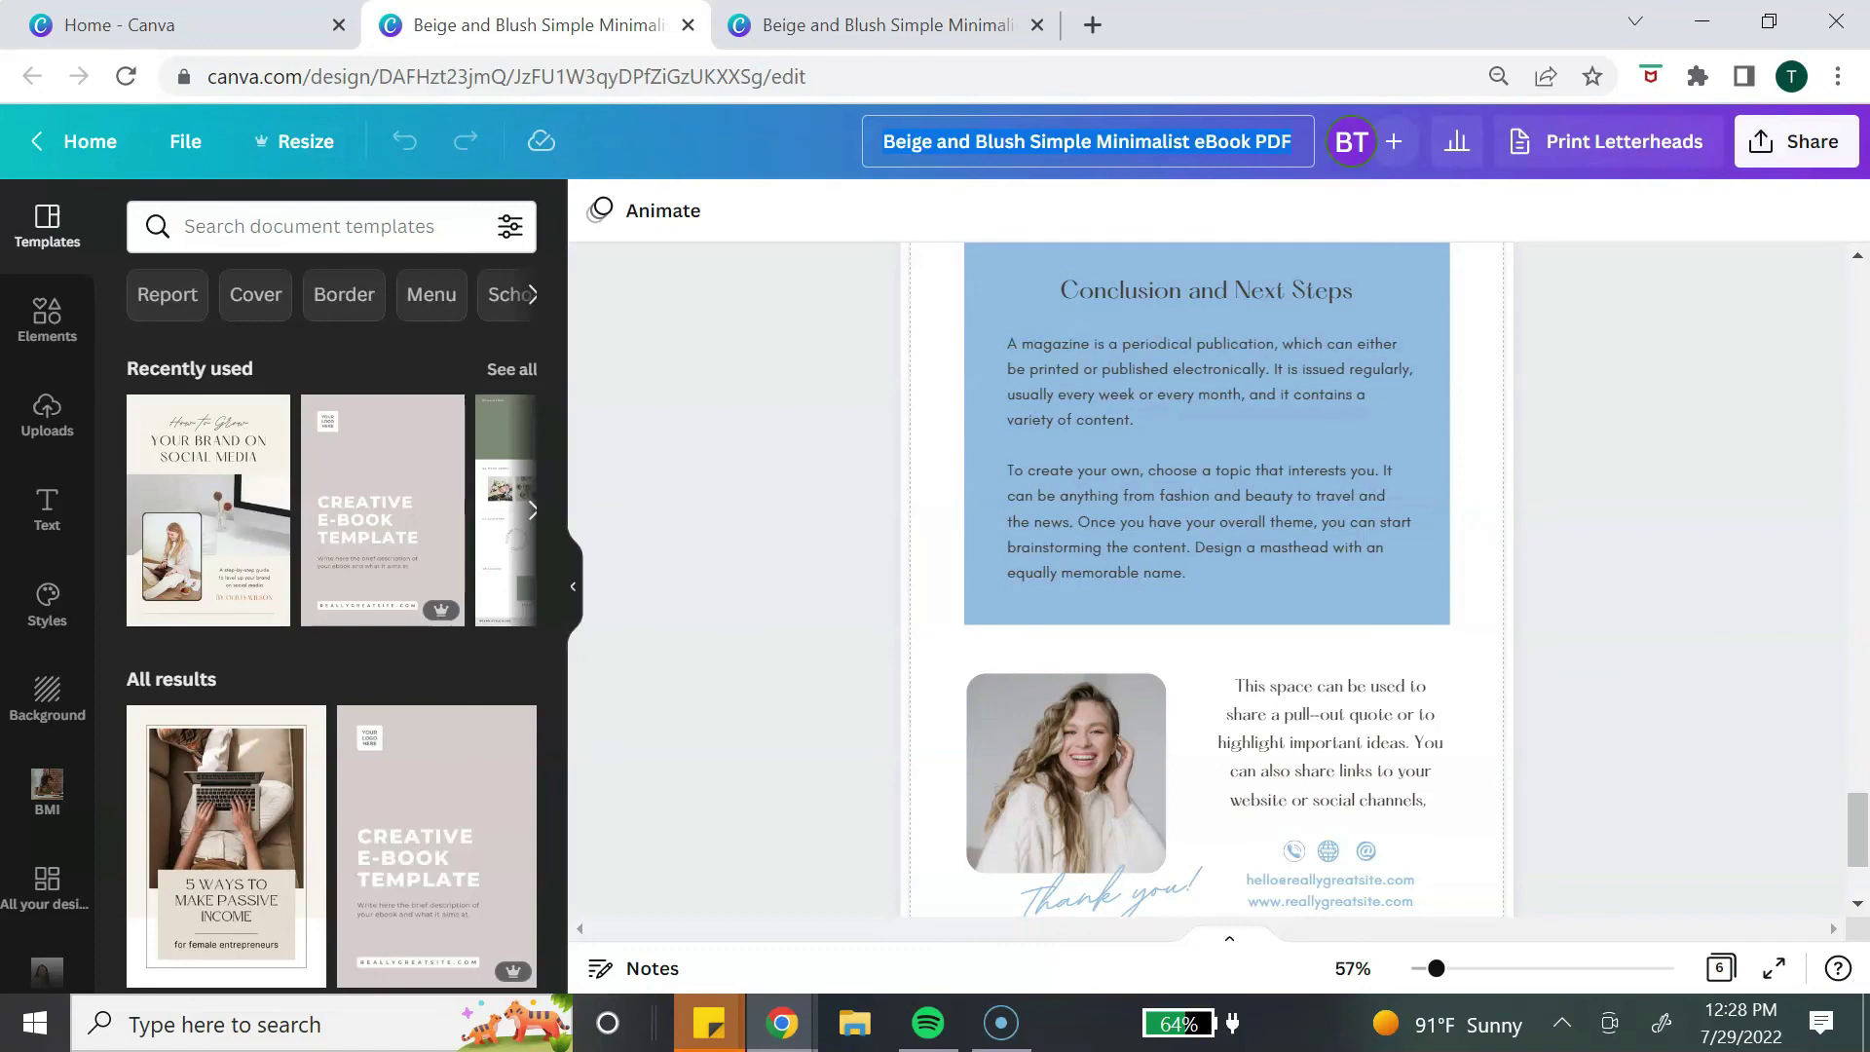
key("Caps_Lock")
type("HOW TO TRAVEL ON A BUDGET")
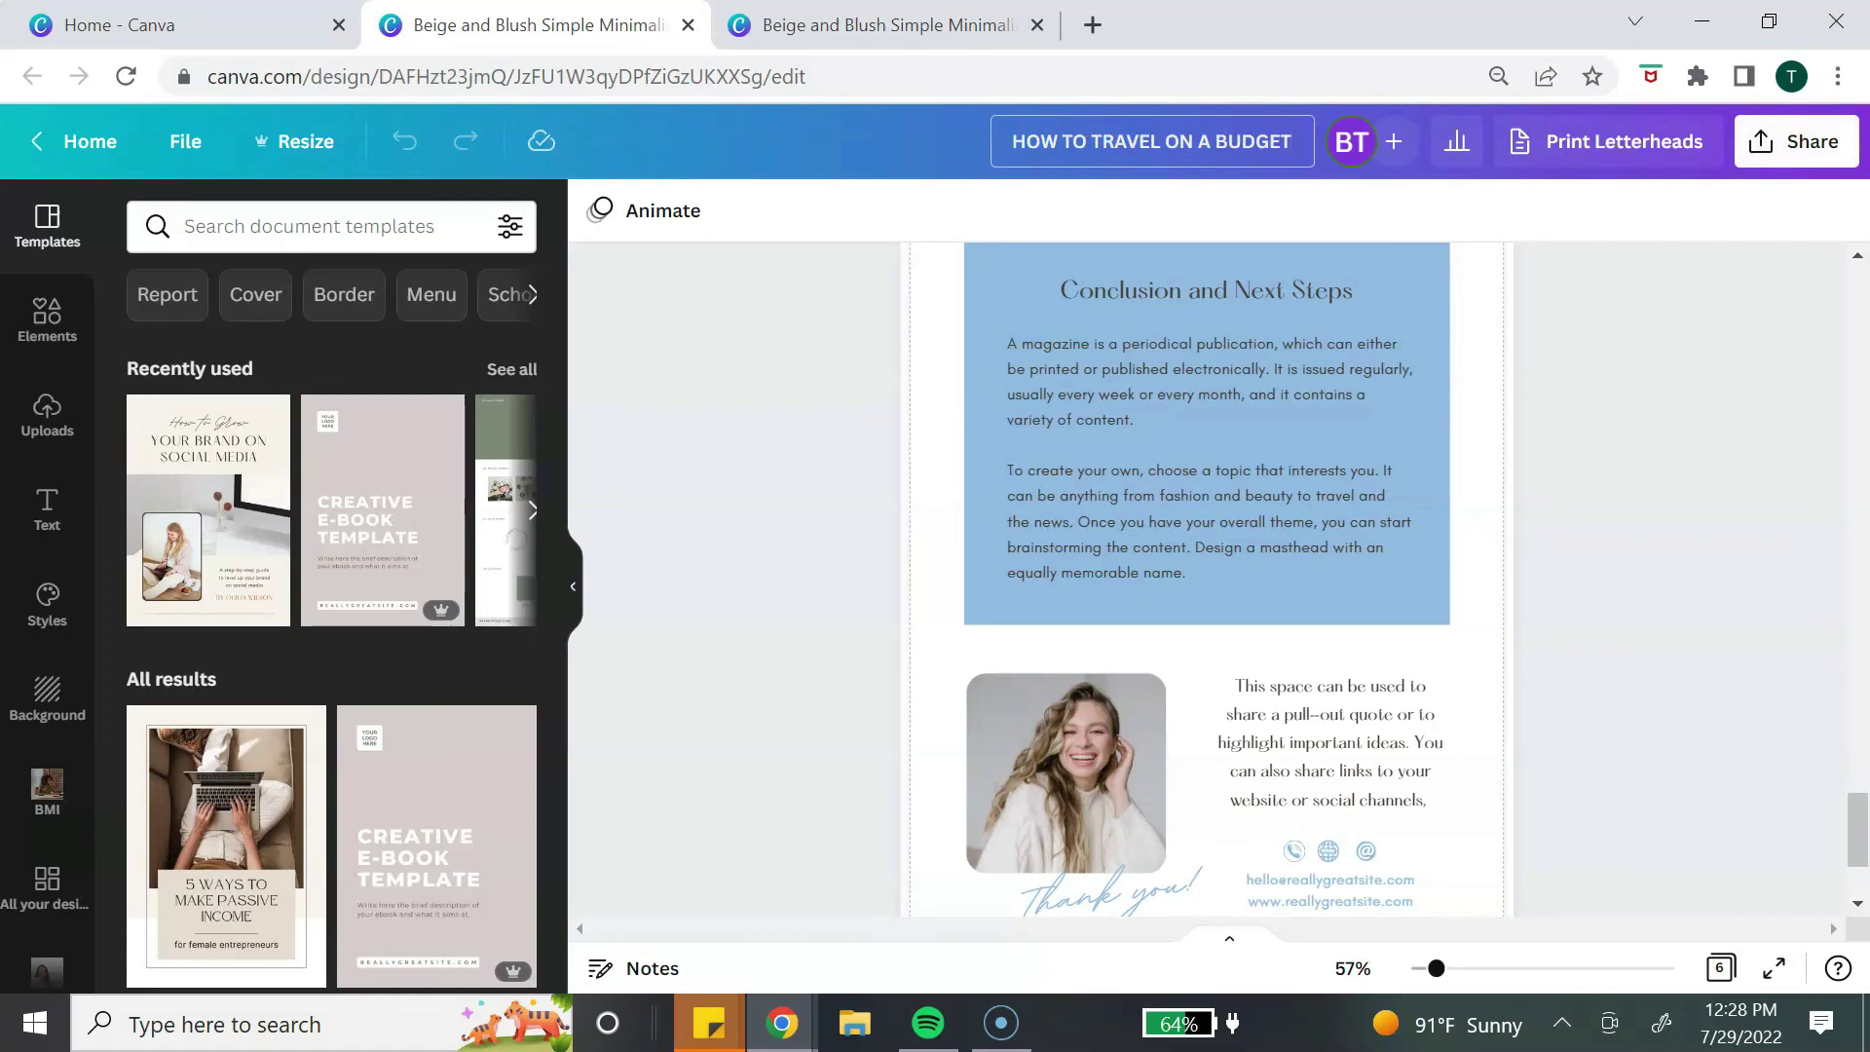
Download all pages of the ebook as a PDF Standard file and look through the first pages of the downloaded PDF.
left_click(1796, 142)
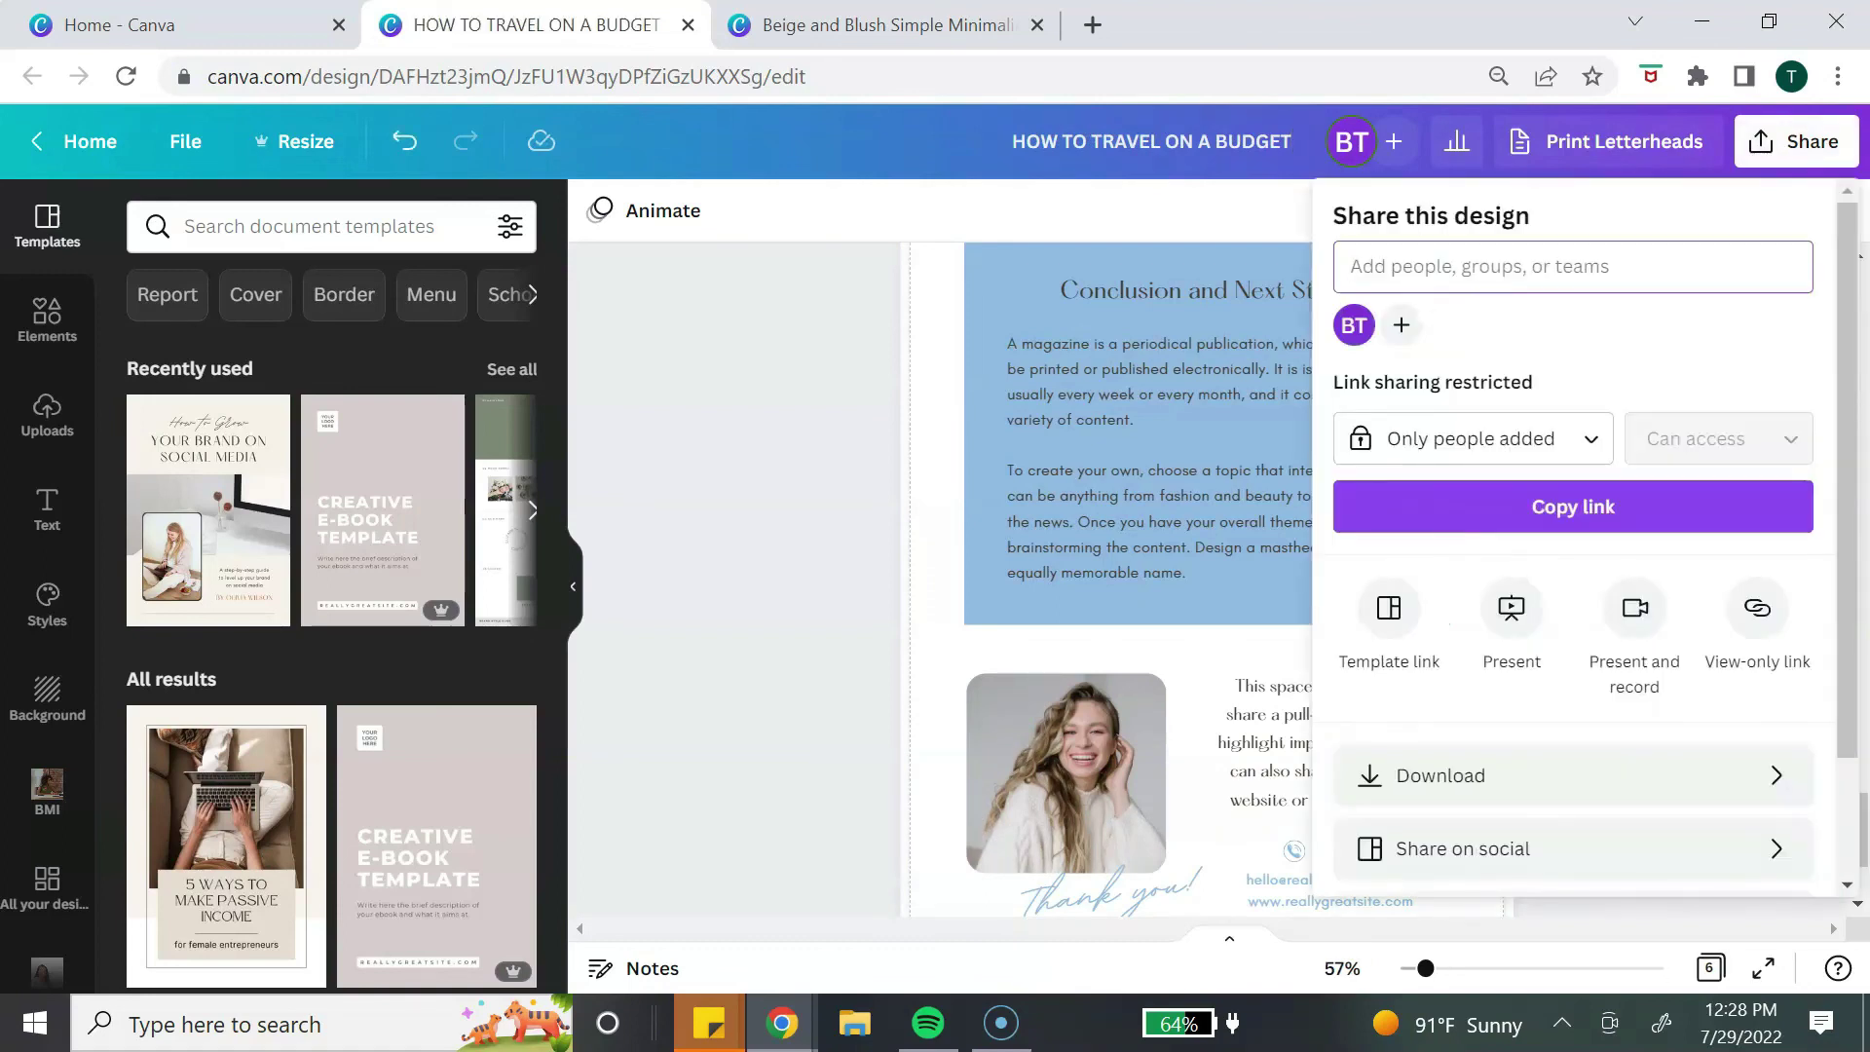
scroll(1573, 625, "down", 2)
left_click(1456, 634)
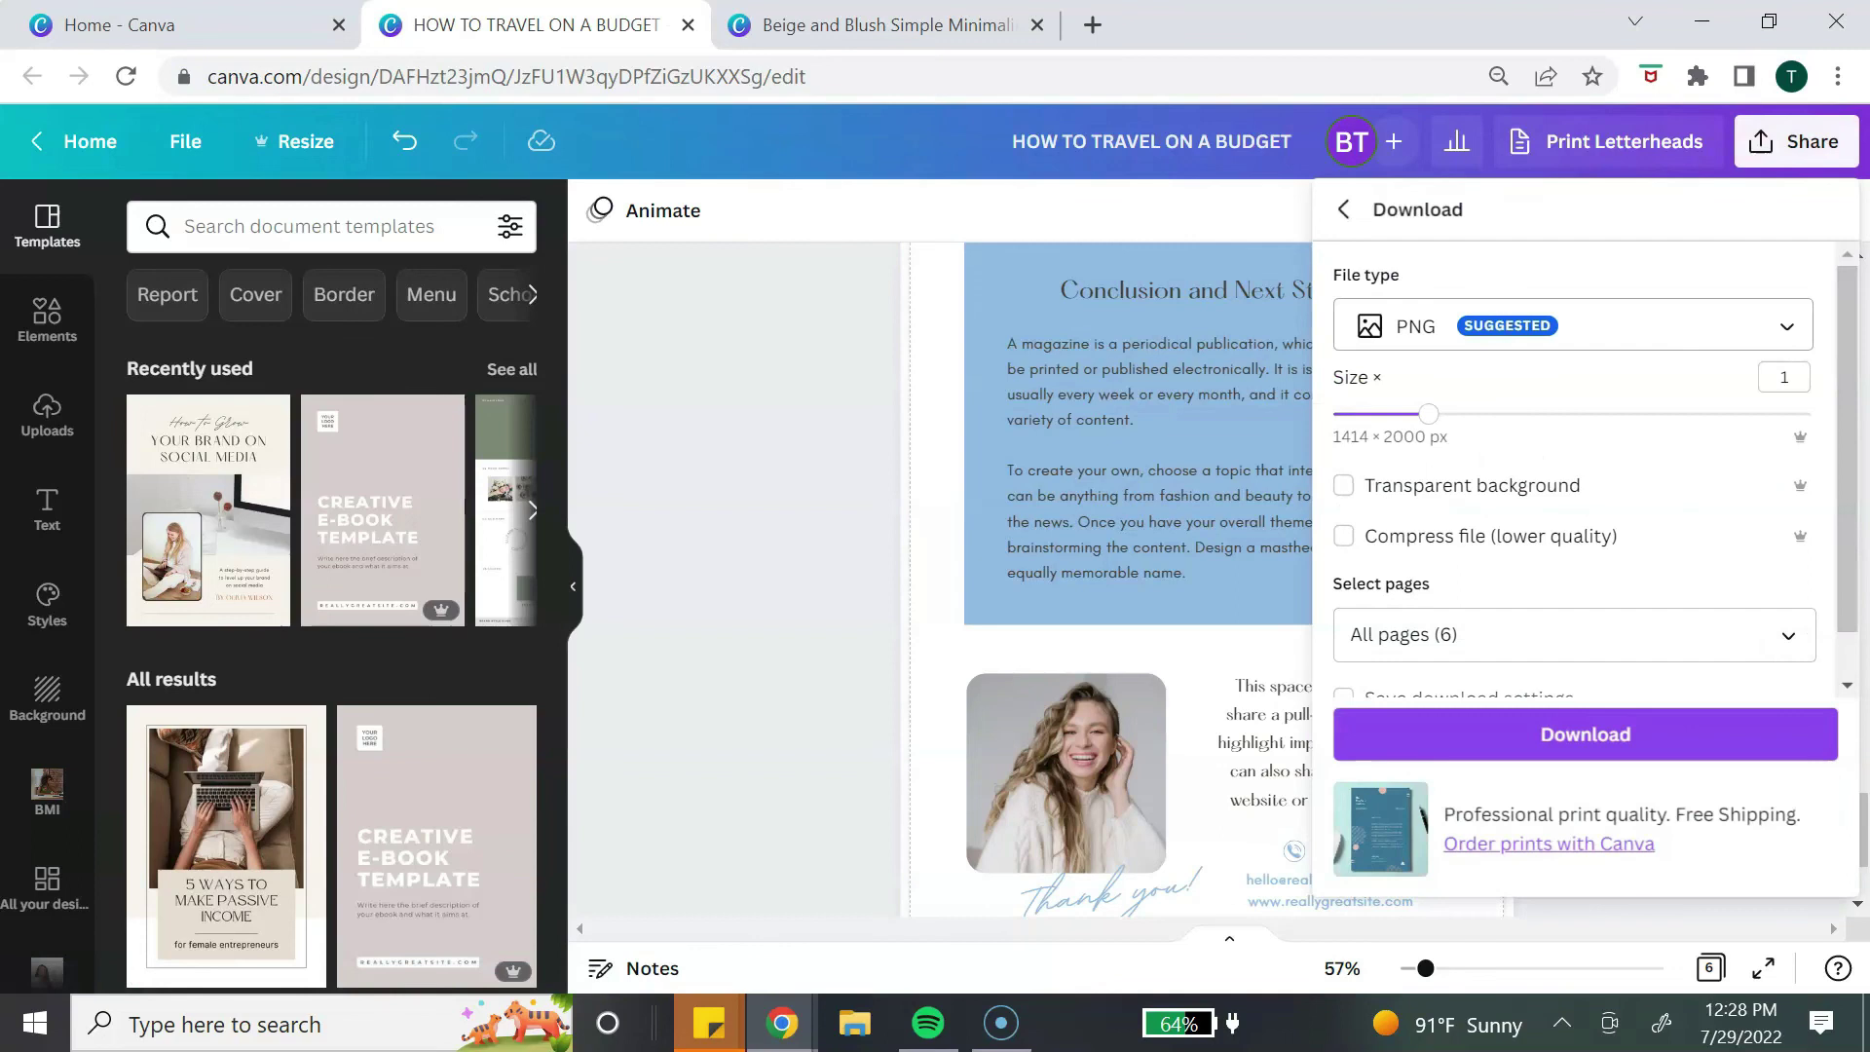
left_click(1573, 326)
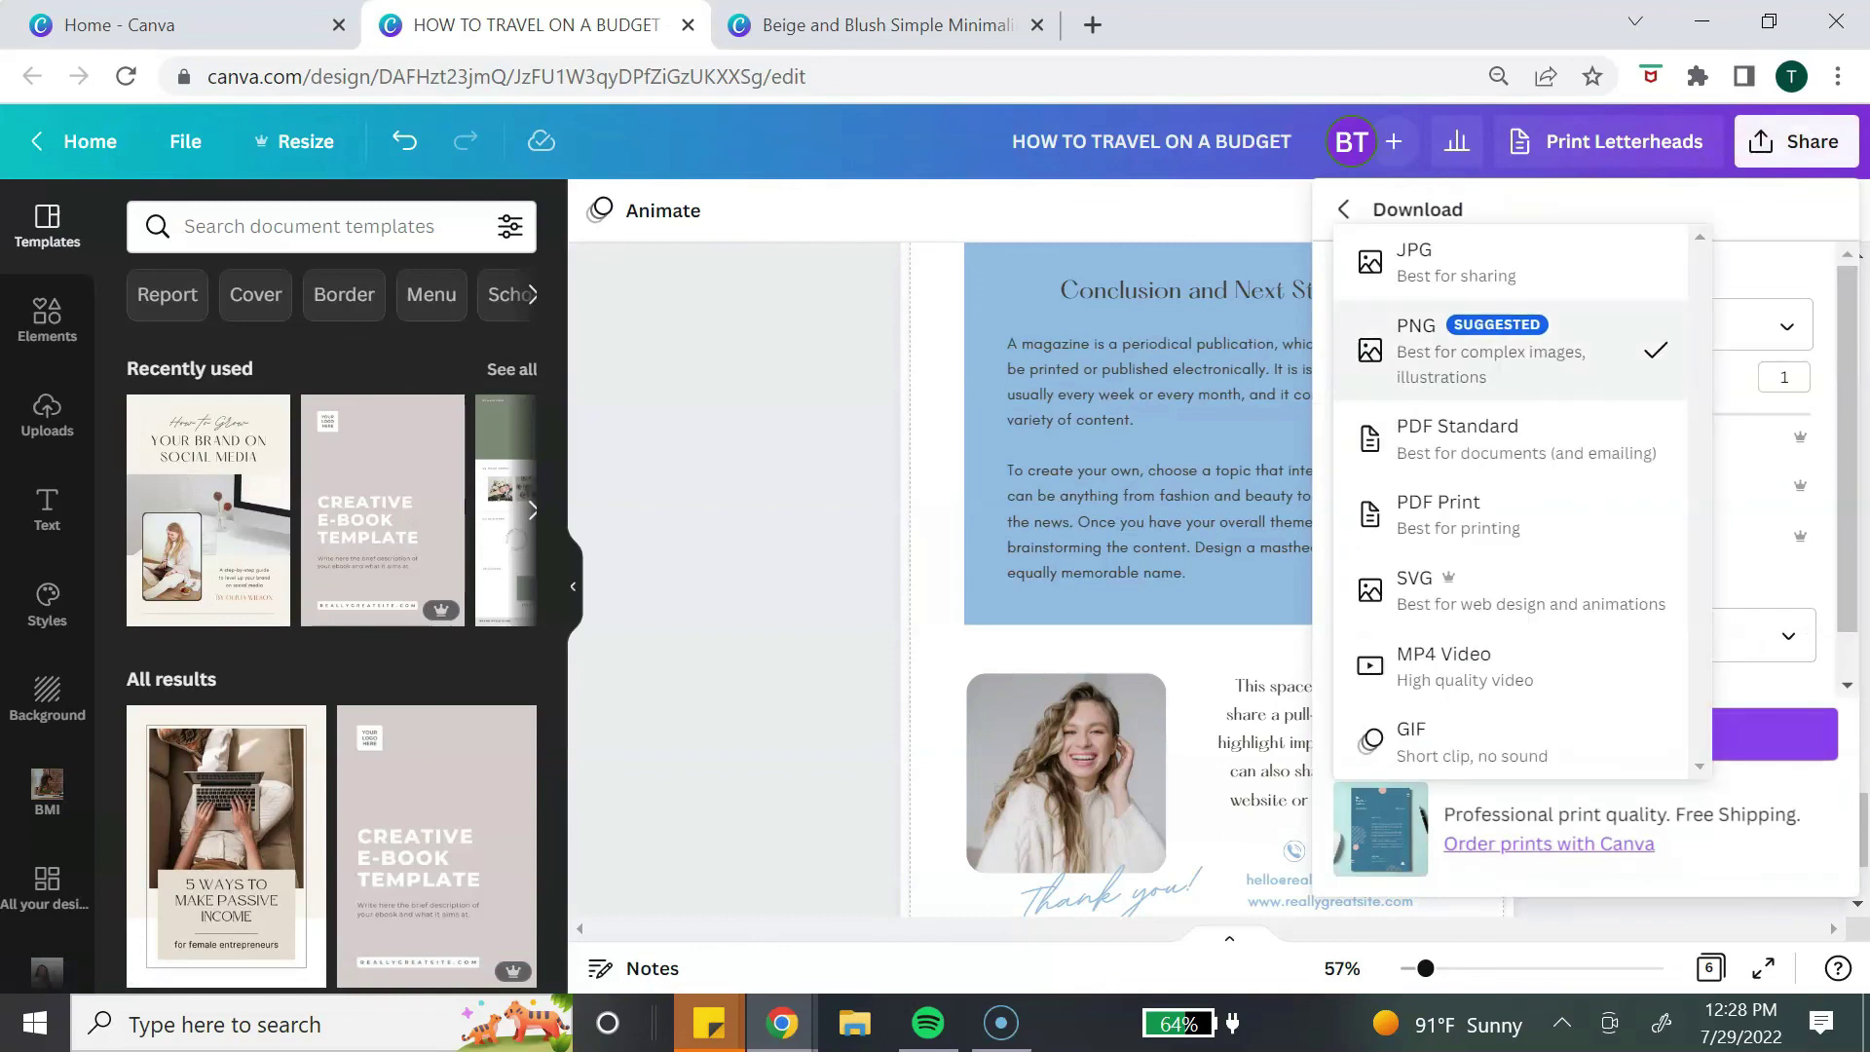
left_click(1501, 438)
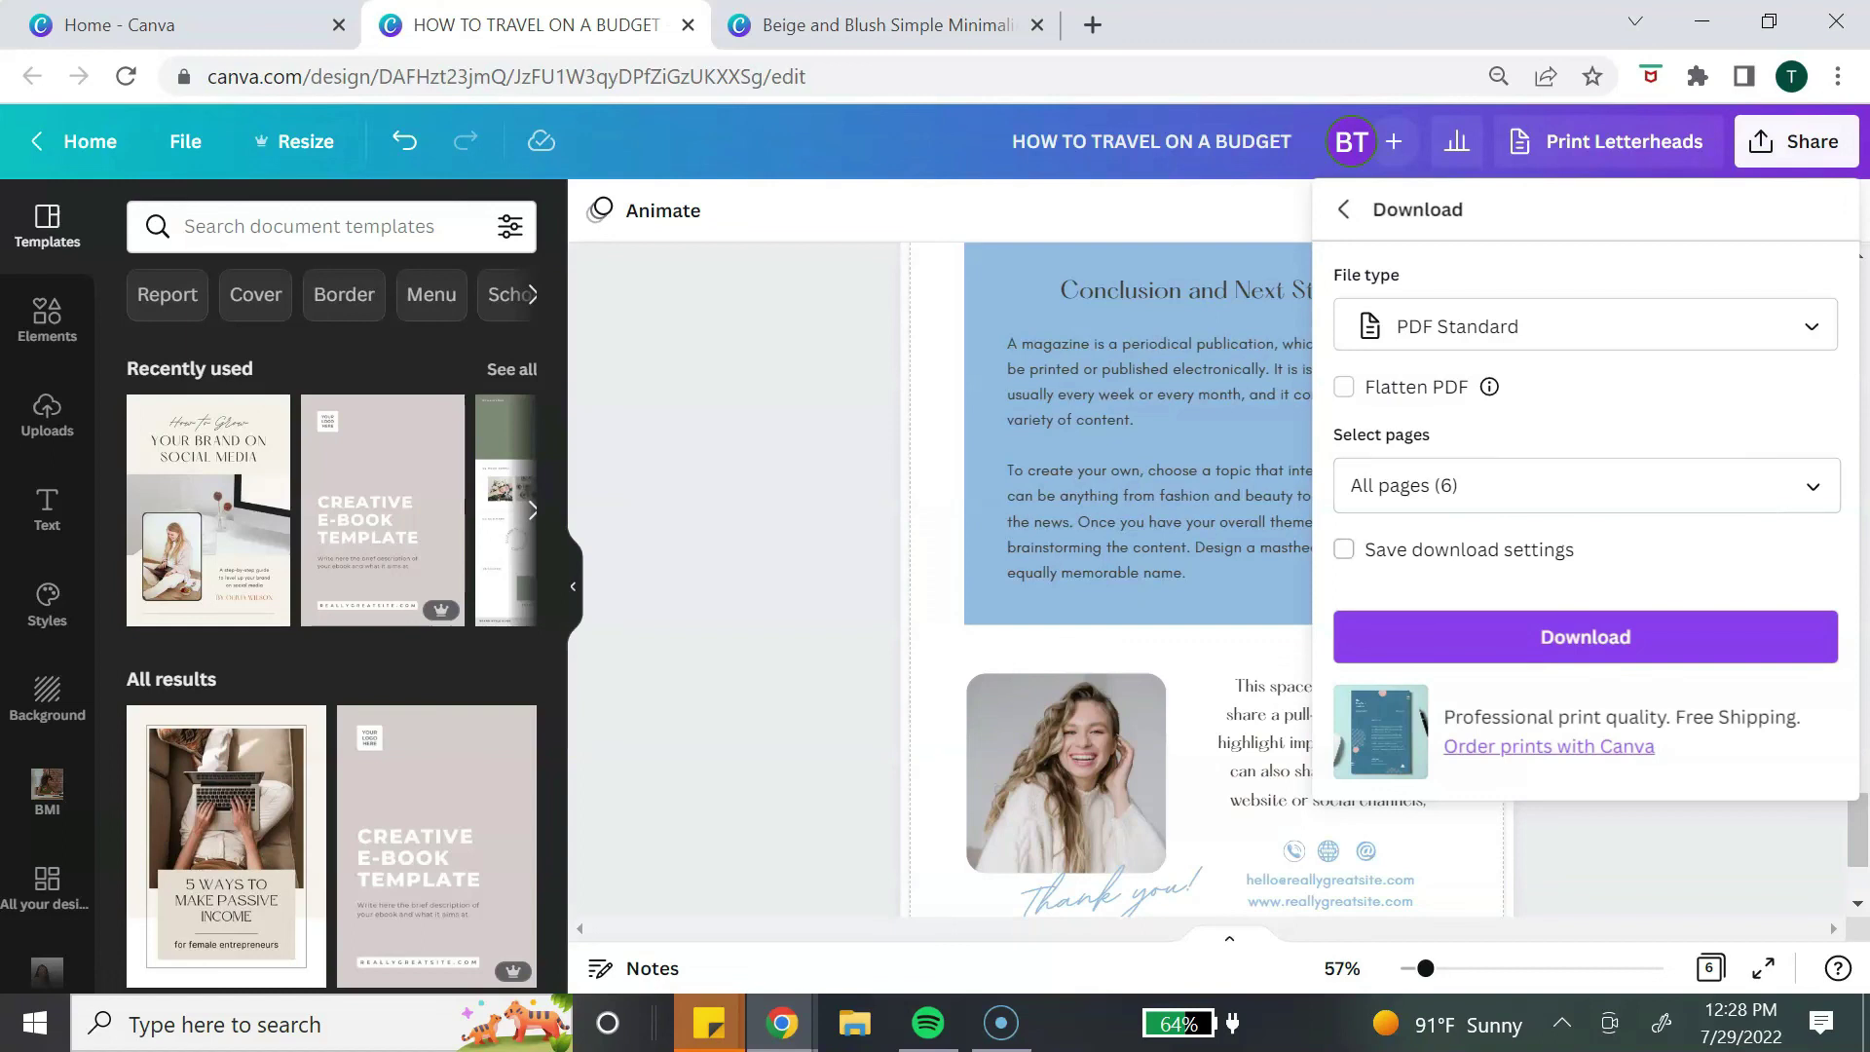
left_click(1585, 636)
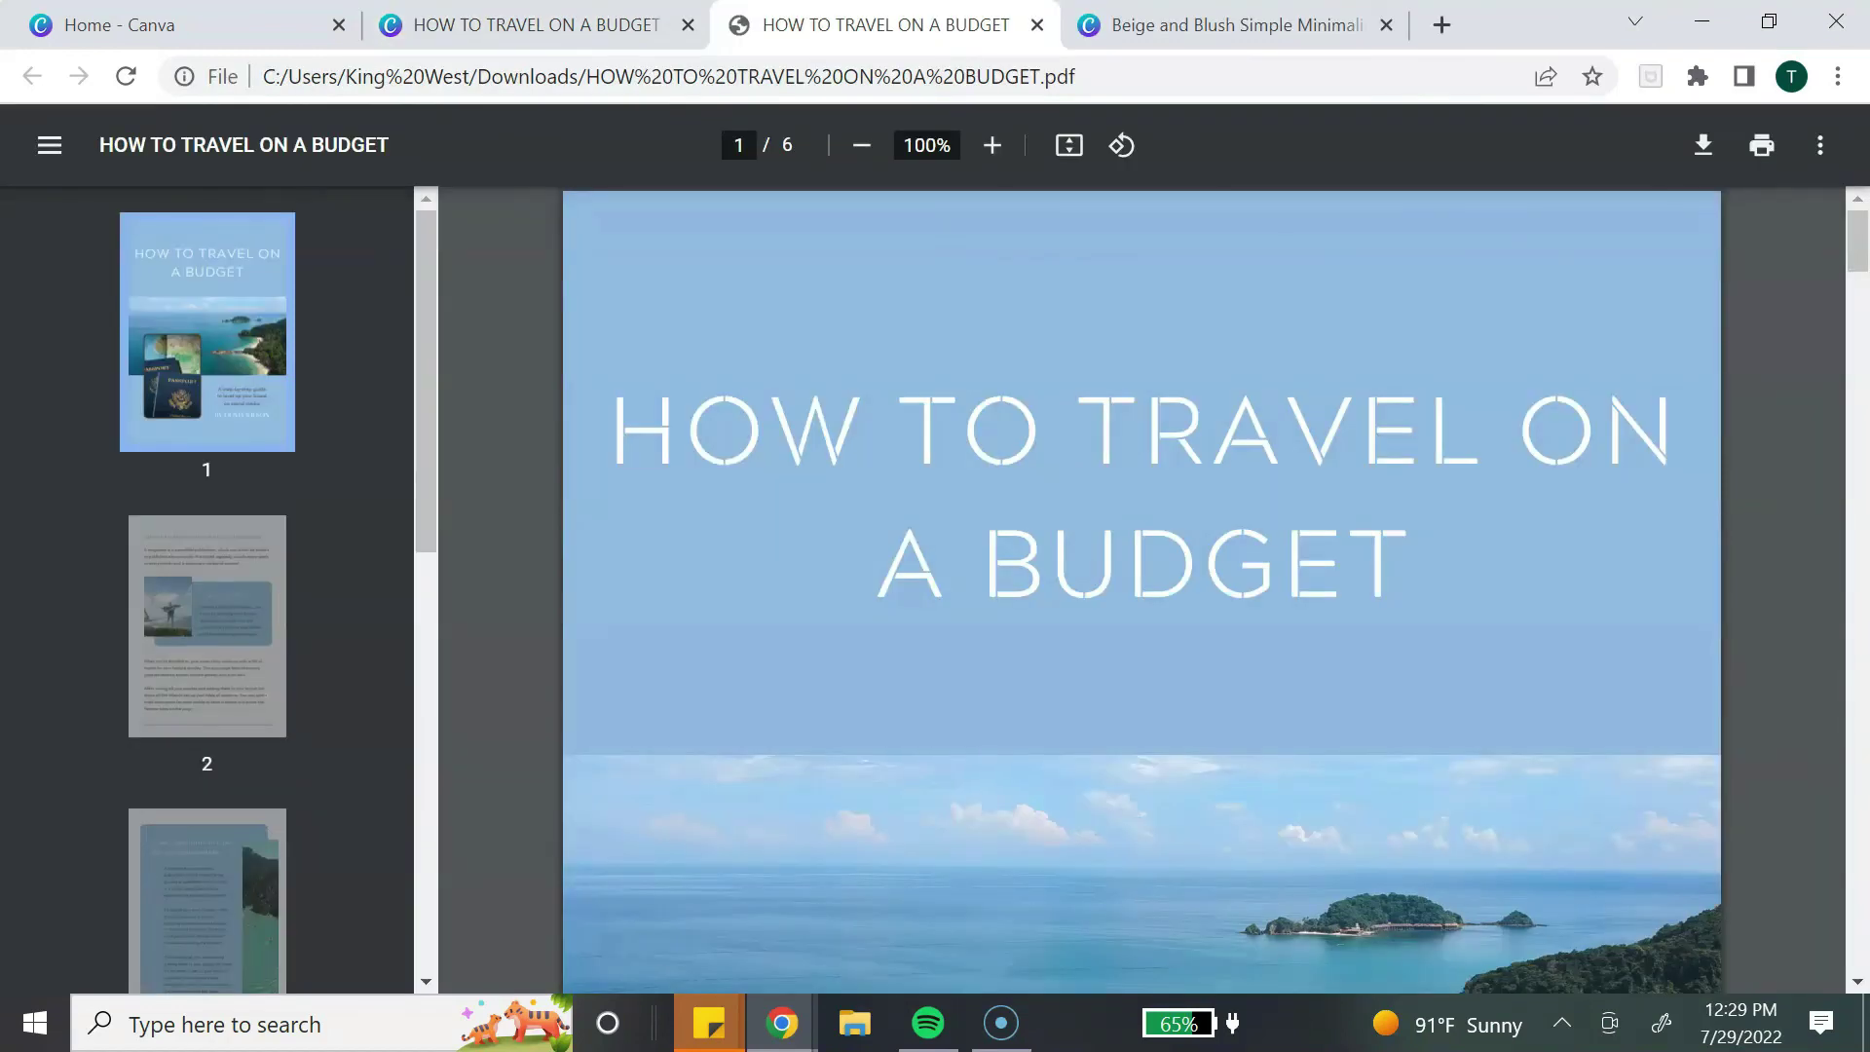
scroll(1141, 590, "down", 6)
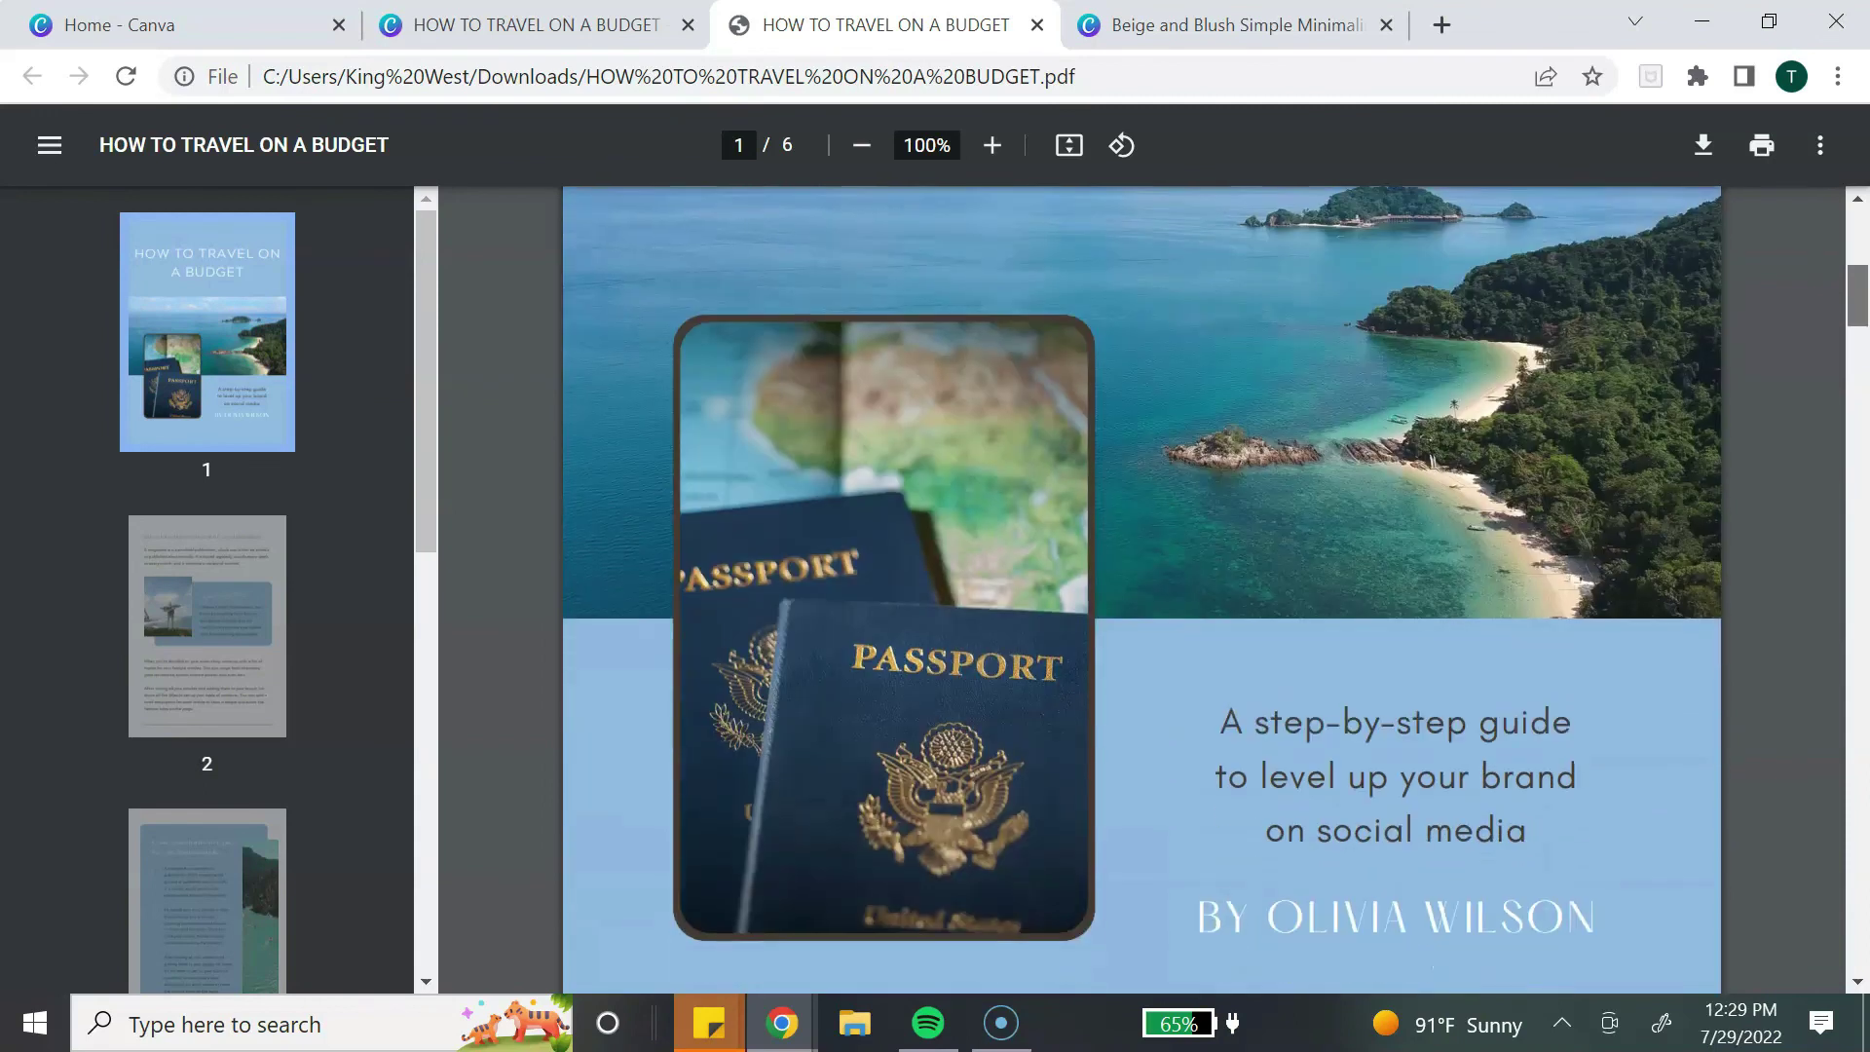
scroll(1141, 591, "down", 12)
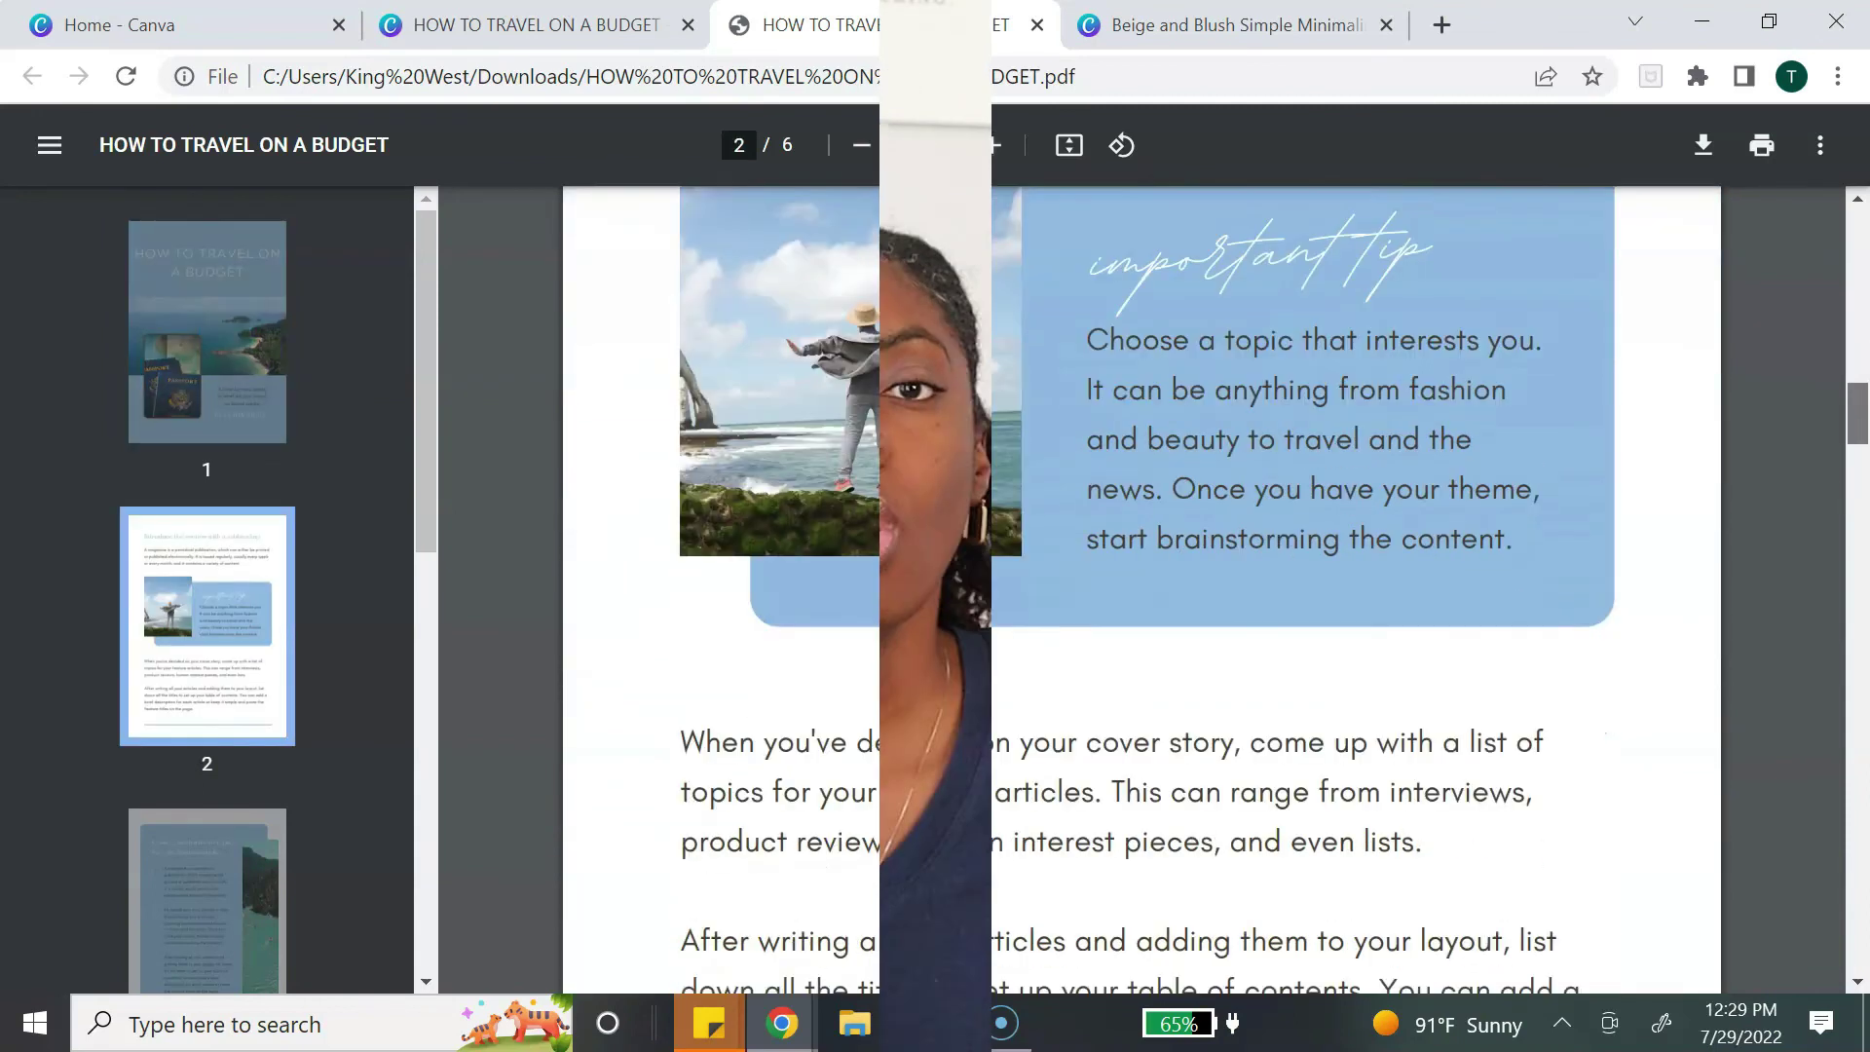